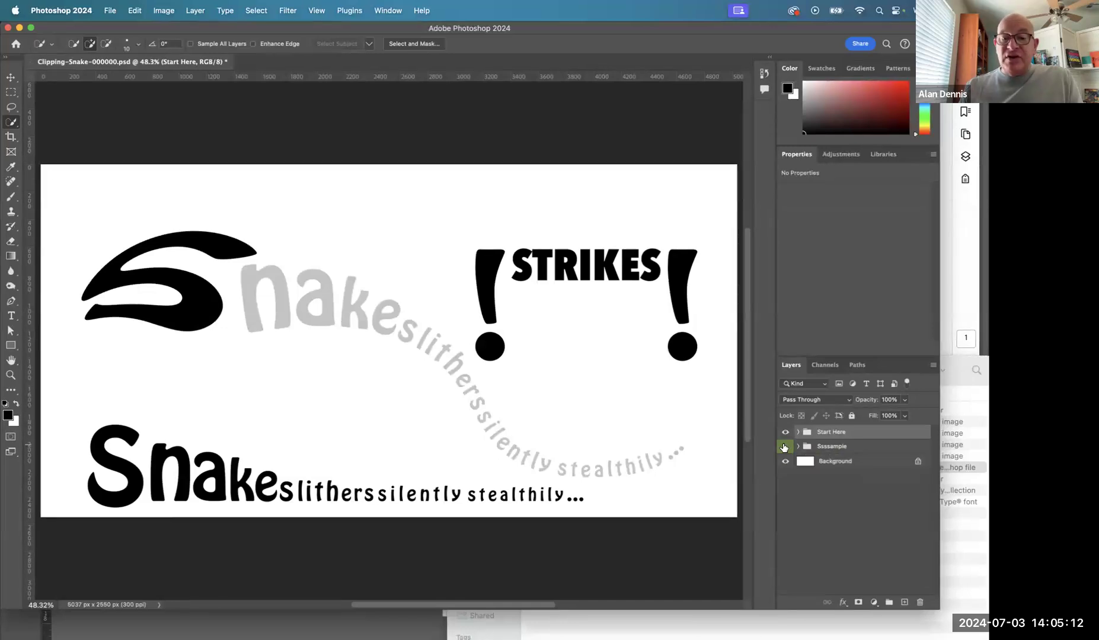
- Hide the Ssssample group and expand the Start Here group to show its subgroups
click(785, 446)
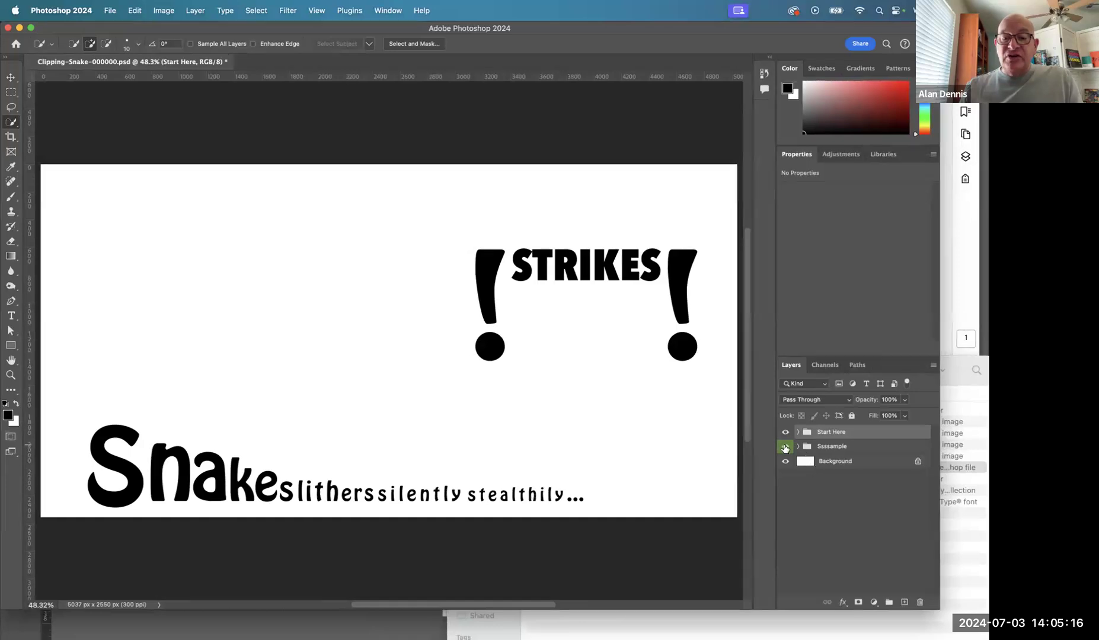
click(785, 447)
click(784, 446)
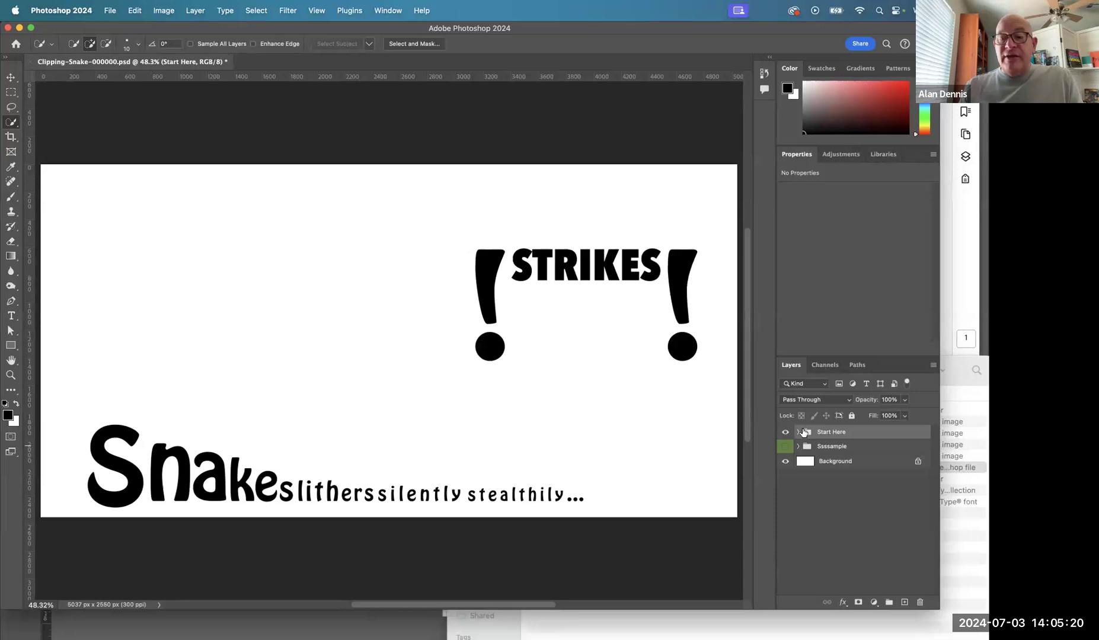
click(799, 432)
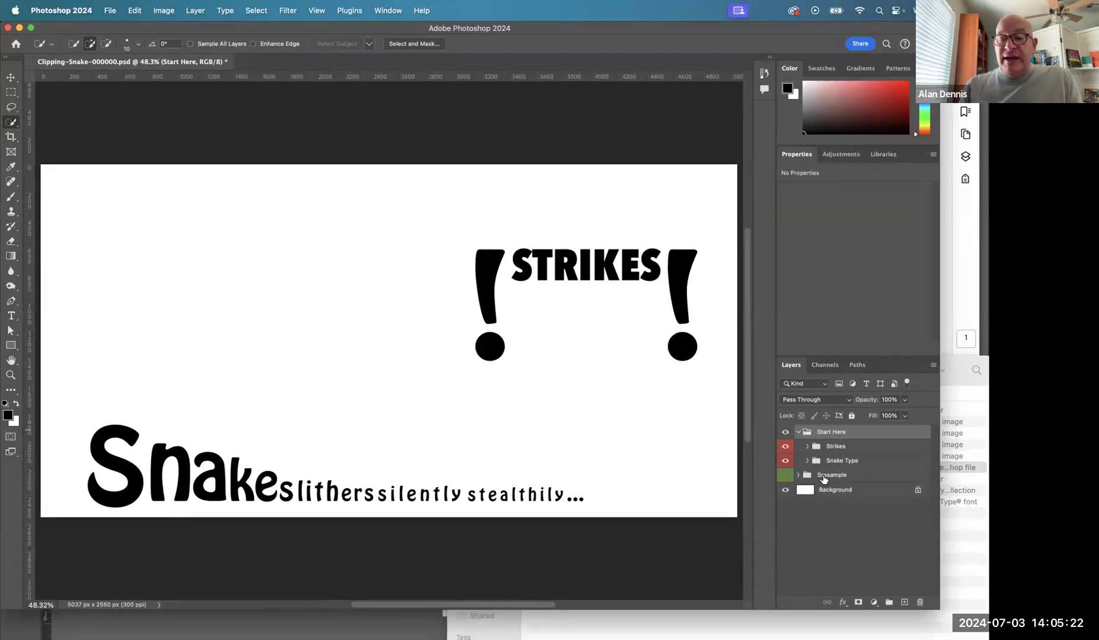
click(857, 365)
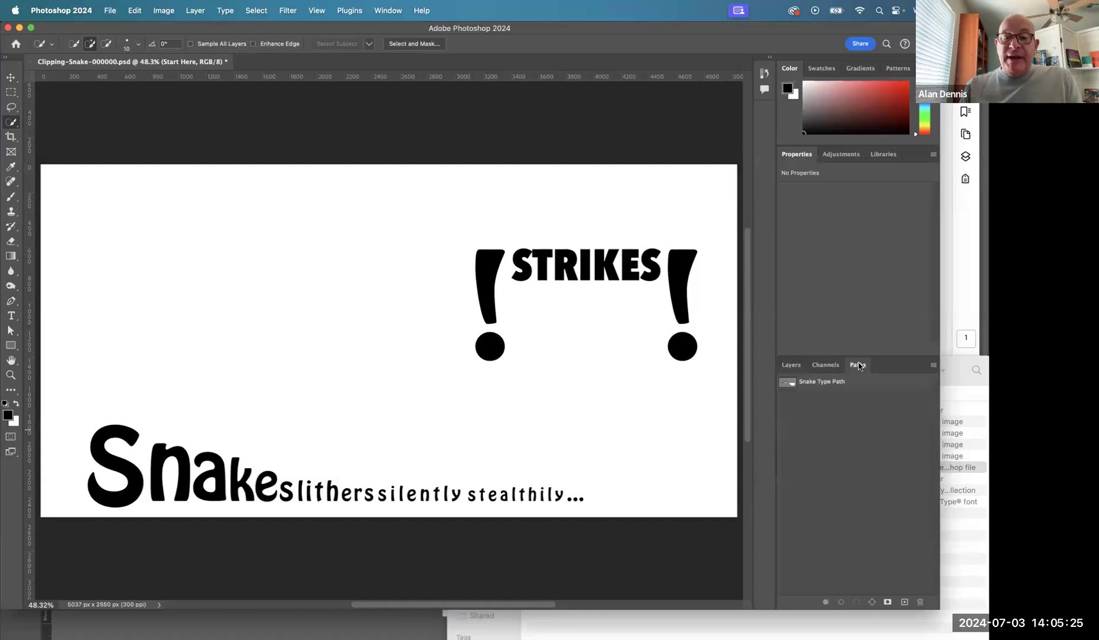
click(791, 365)
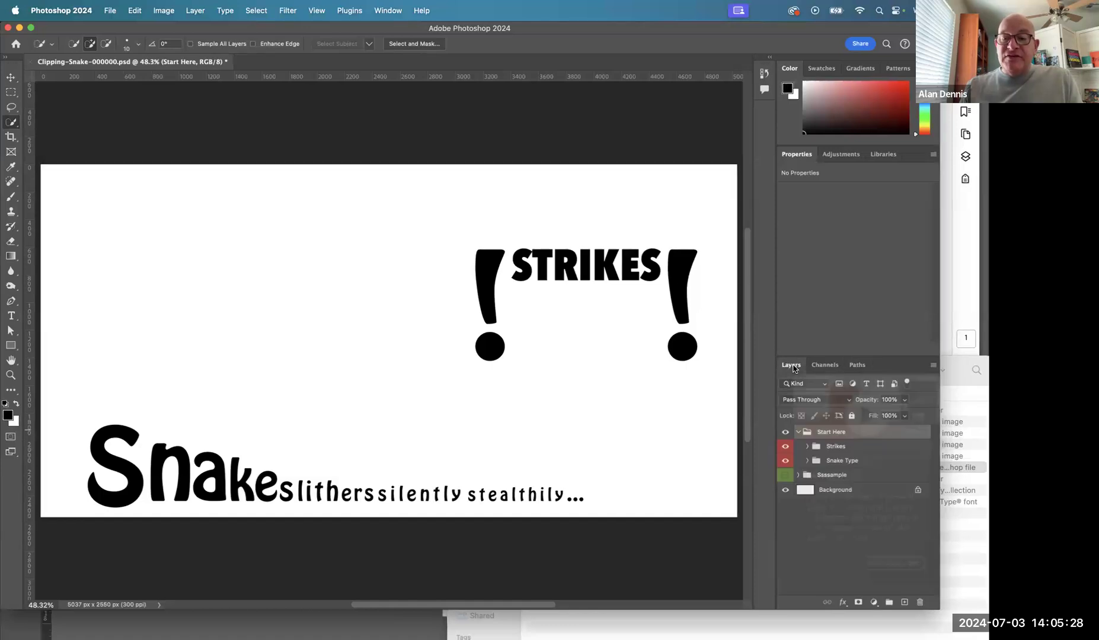
click(857, 366)
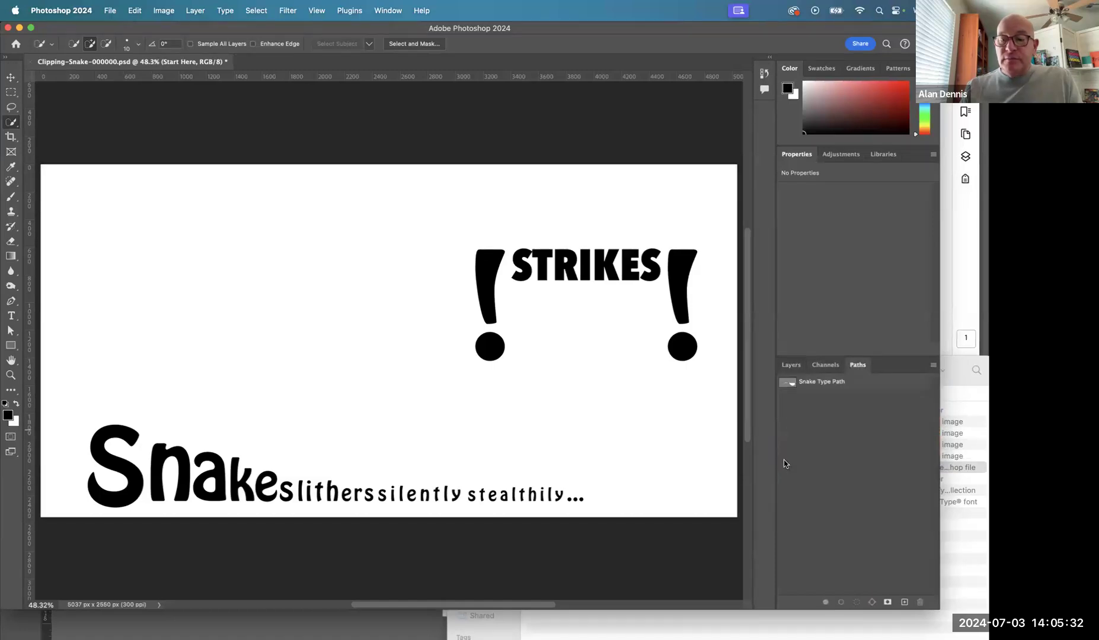
click(788, 366)
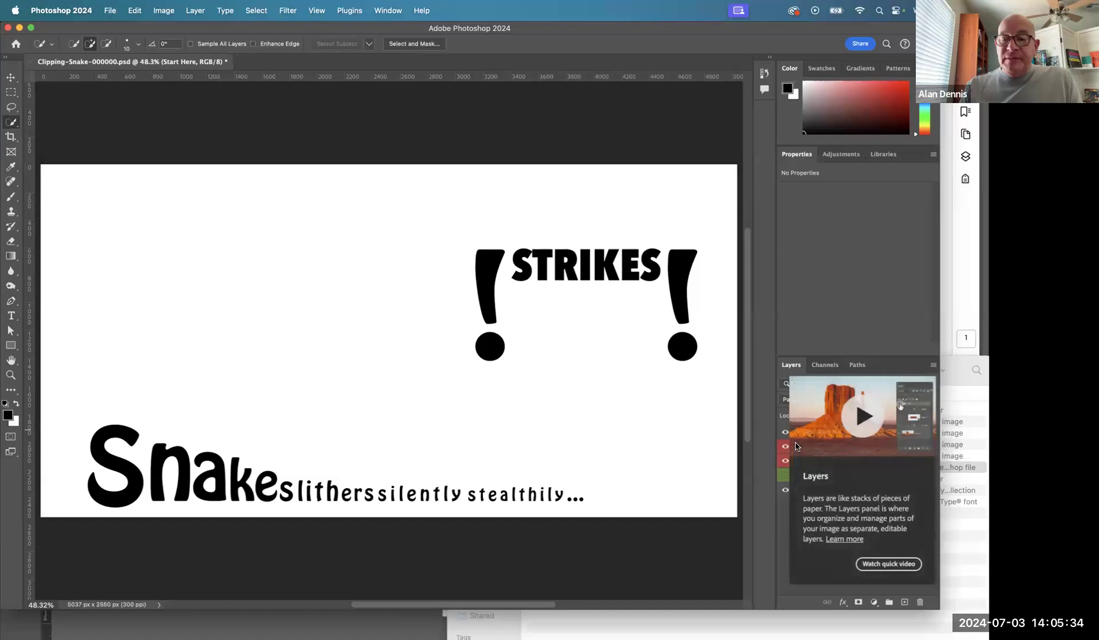
mouse_move(790, 365)
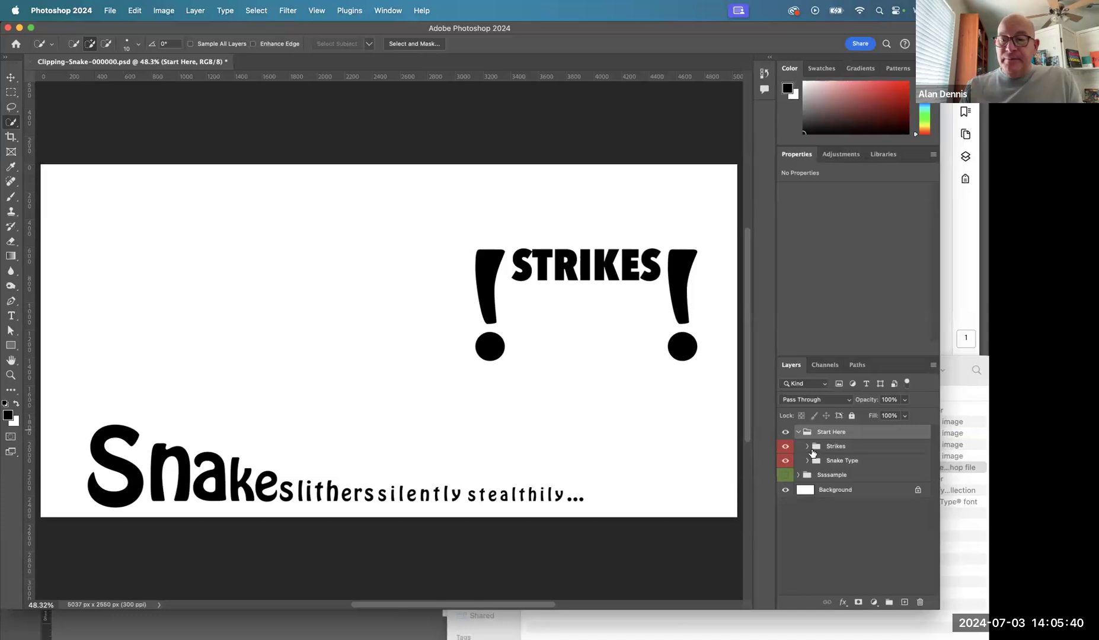
- Cut all the text out of the "nakeslithers silently stealthily..." type layer in the Snake Type group
click(807, 461)
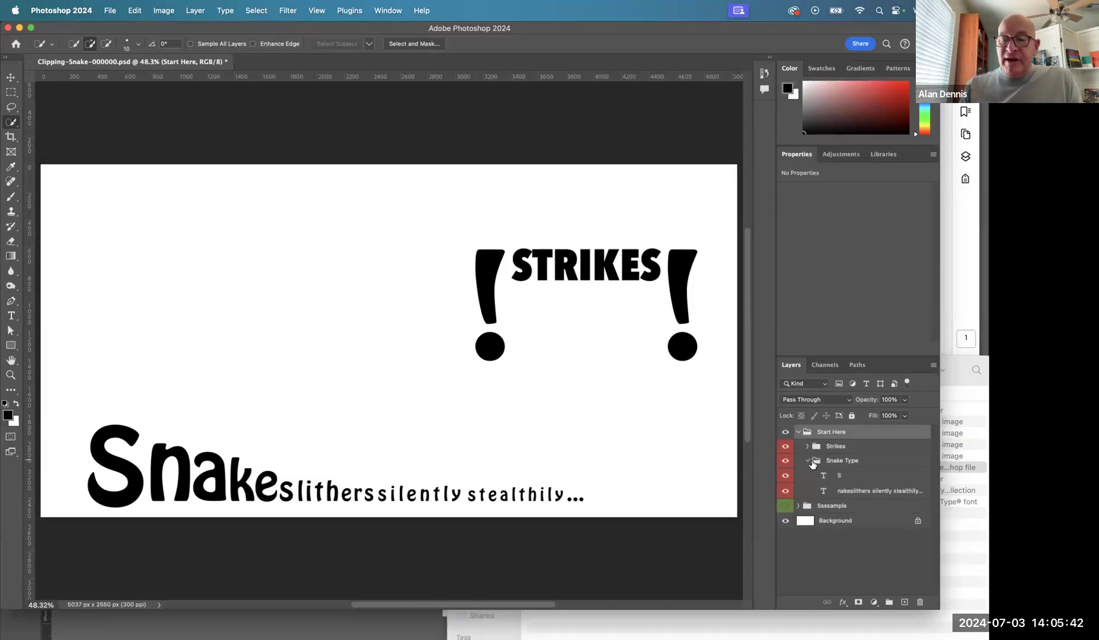
click(825, 491)
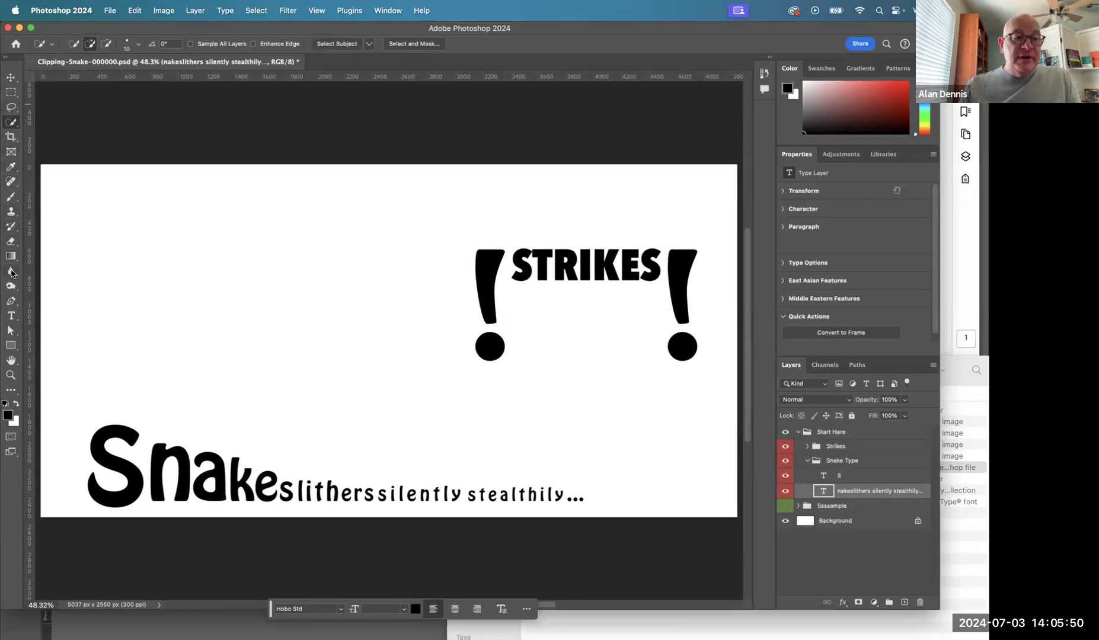
click(11, 315)
drag(151, 459, 628, 526)
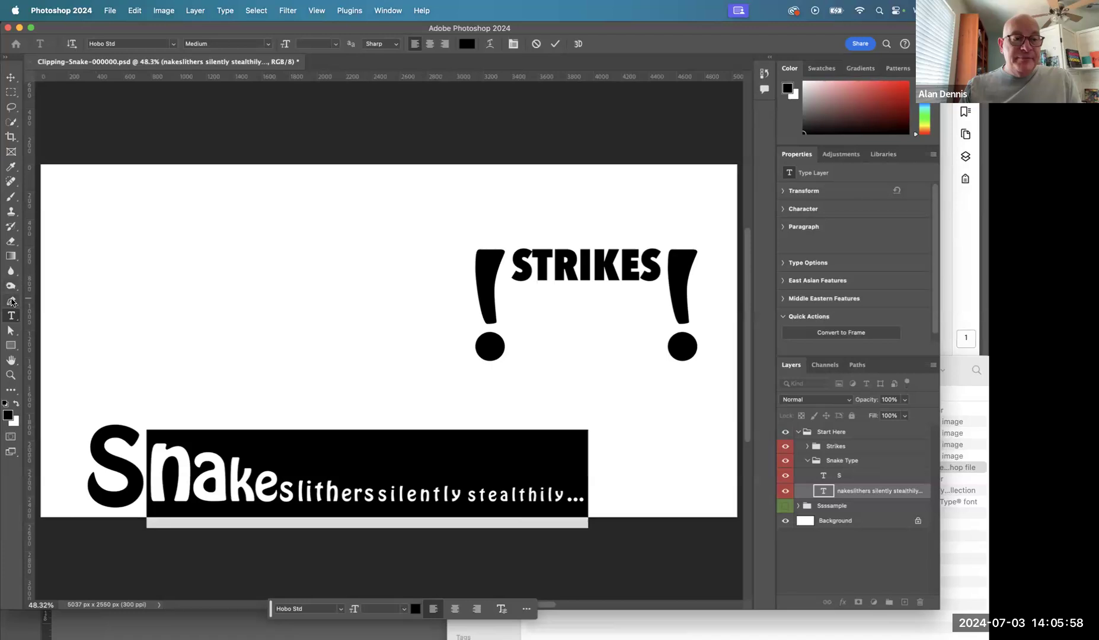
click(11, 331)
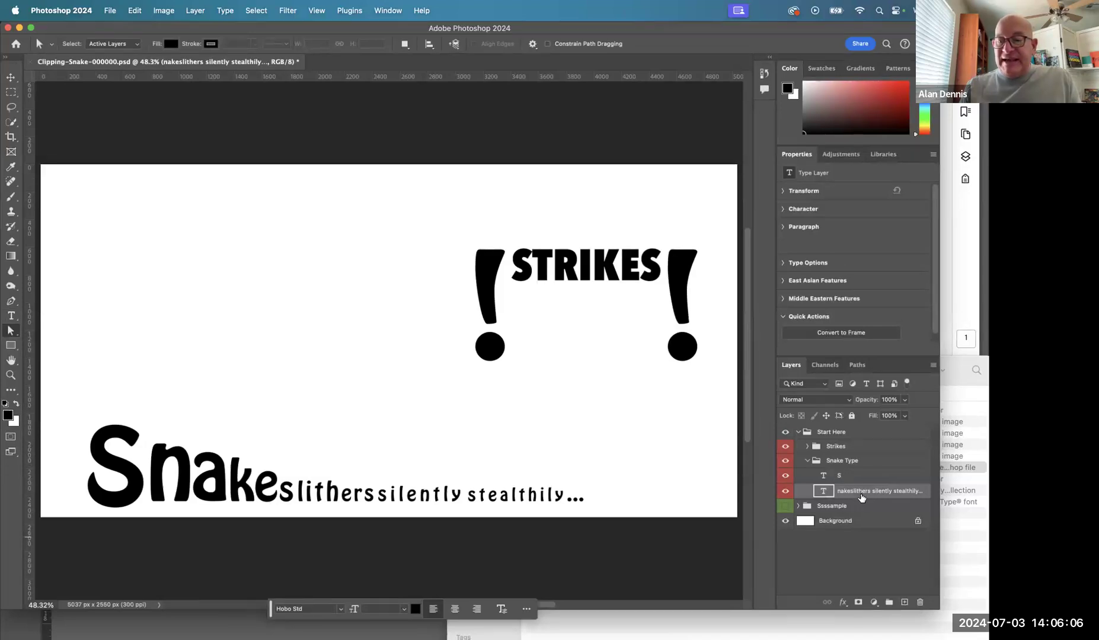
double_click(821, 492)
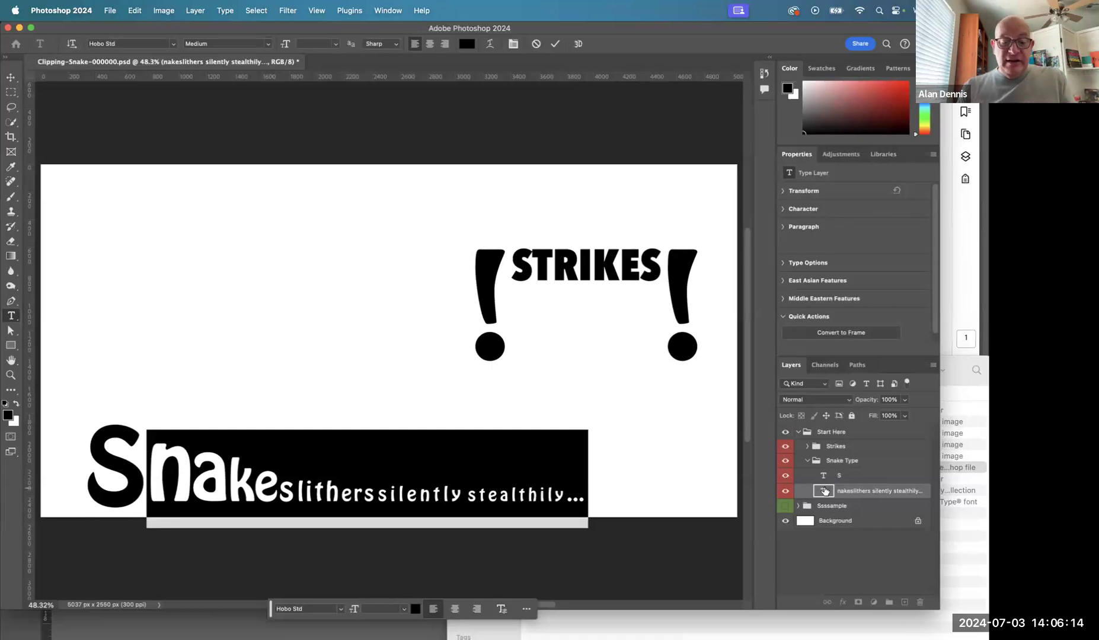
key(Left)
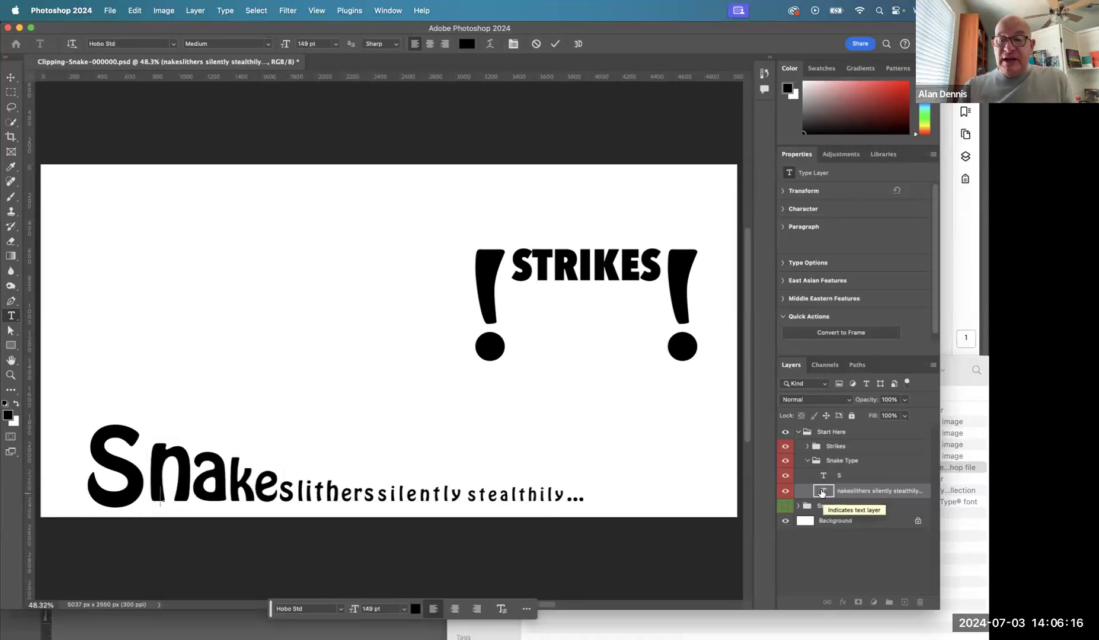
key(Escape)
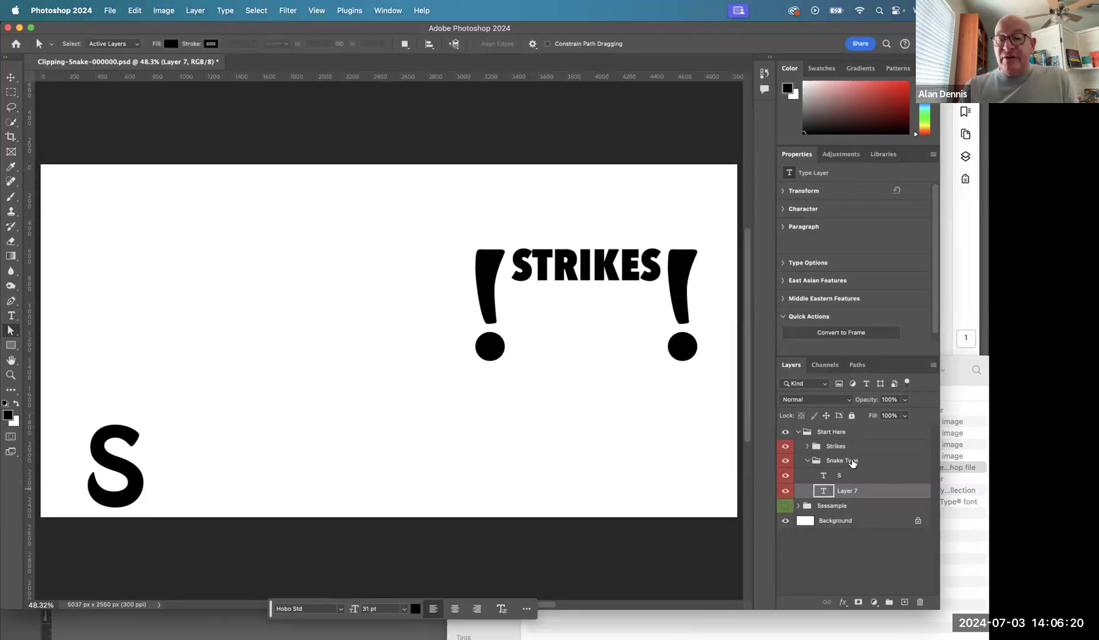
- Display the Snake Type Path and move its anchor point between the crest and the dip slightly left
click(856, 364)
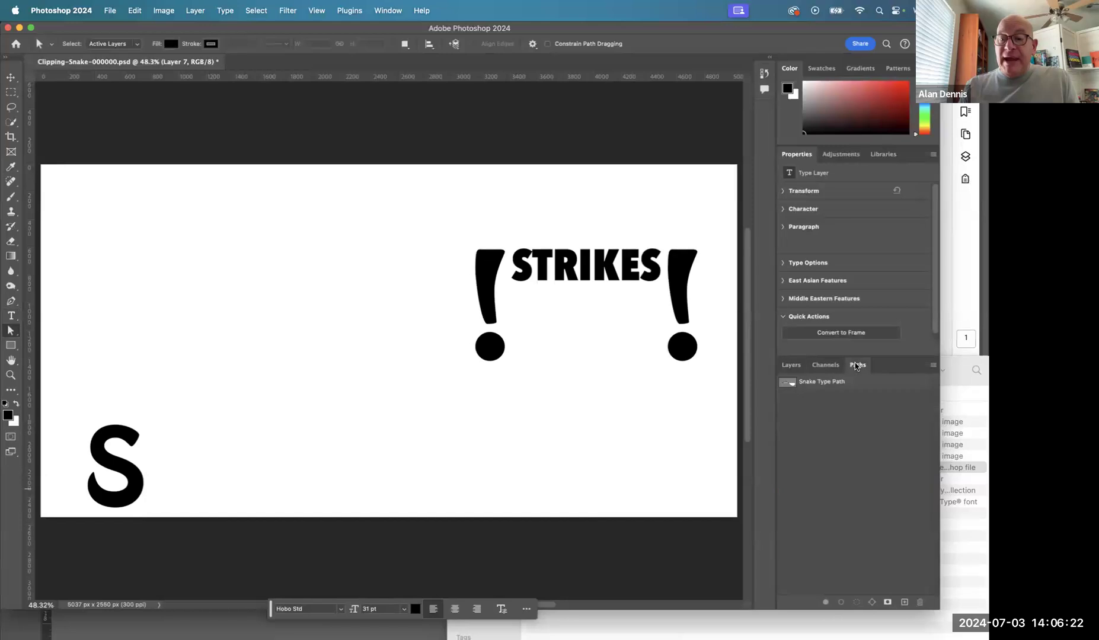
click(789, 385)
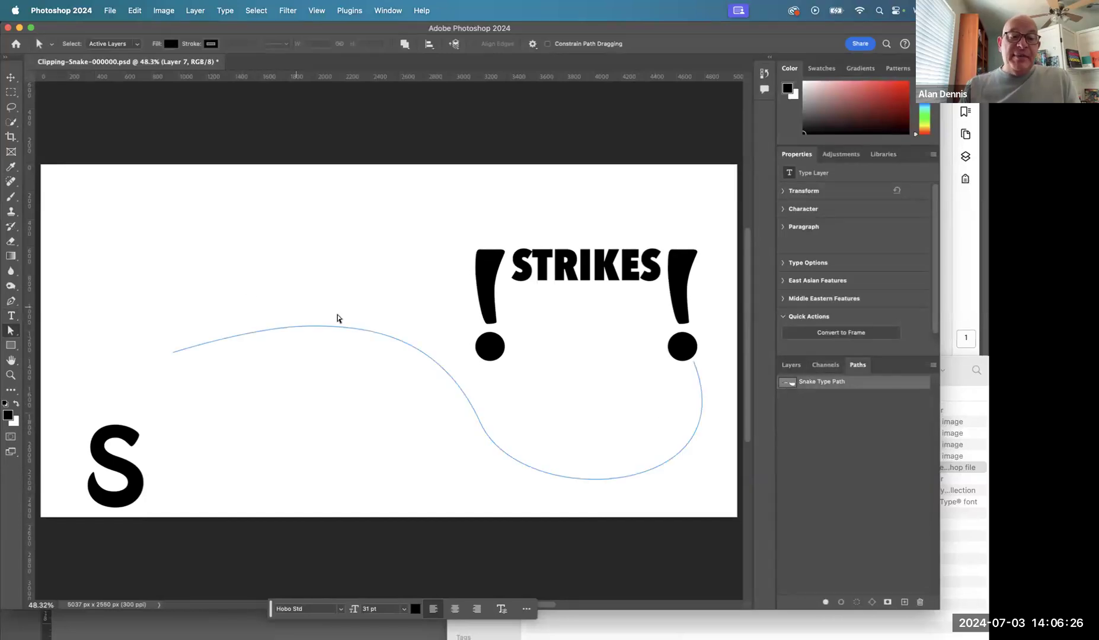
click(400, 338)
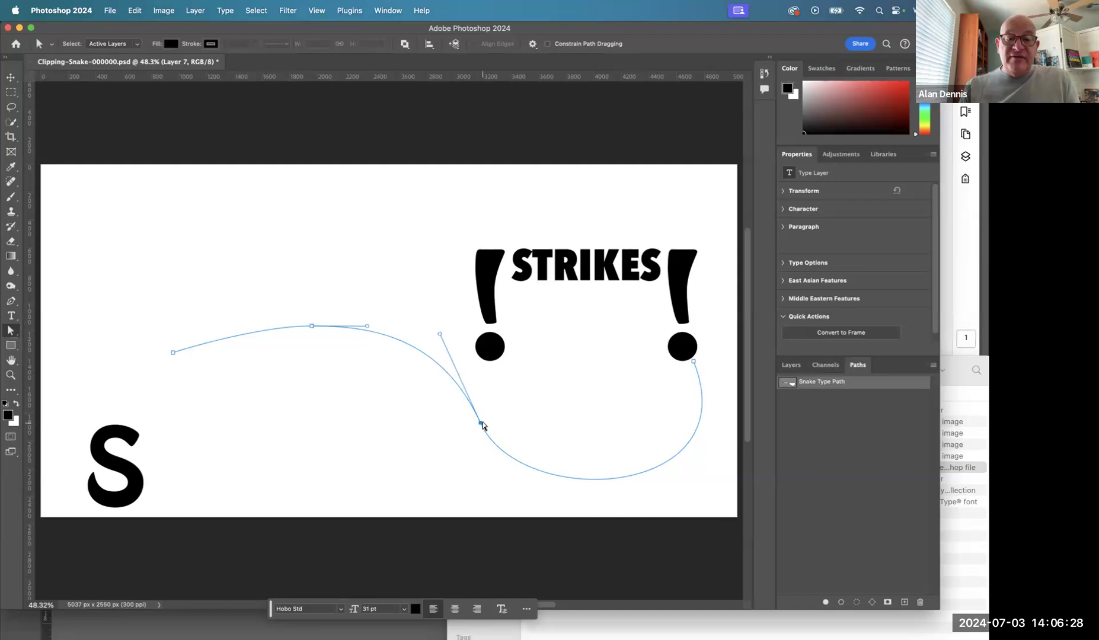
mouse_move(480, 422)
mouse_down()
mouse_move(471, 411)
mouse_move(480, 429)
mouse_move(467, 427)
mouse_up()
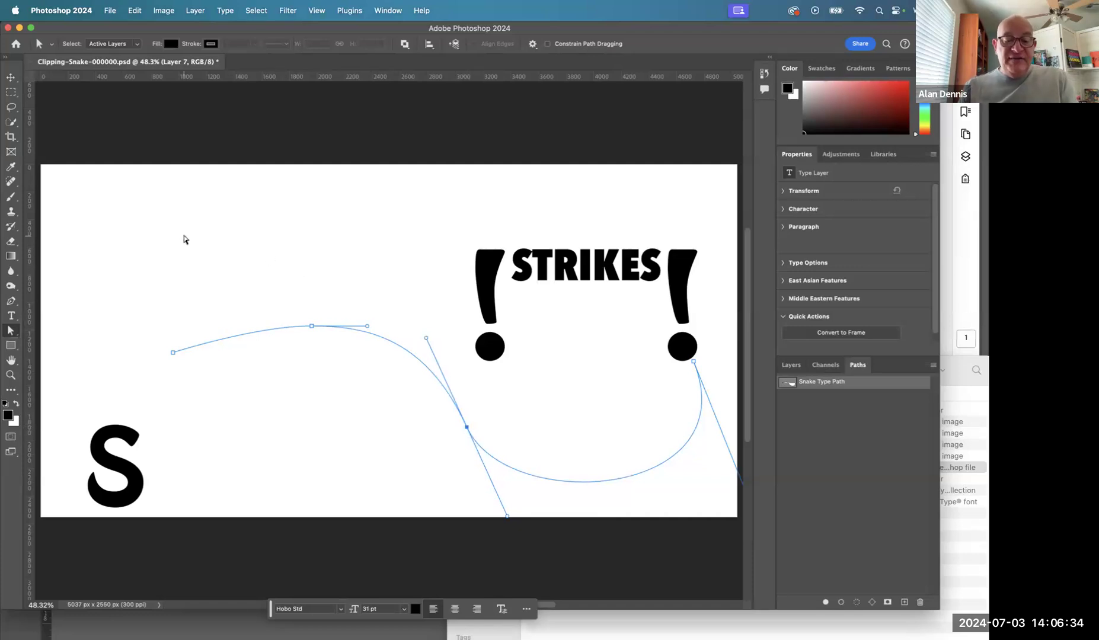
- Start horizontal type at the beginning of the snake path and paste the cut "nakeslithers silently stealthily..." text along it
key(t)
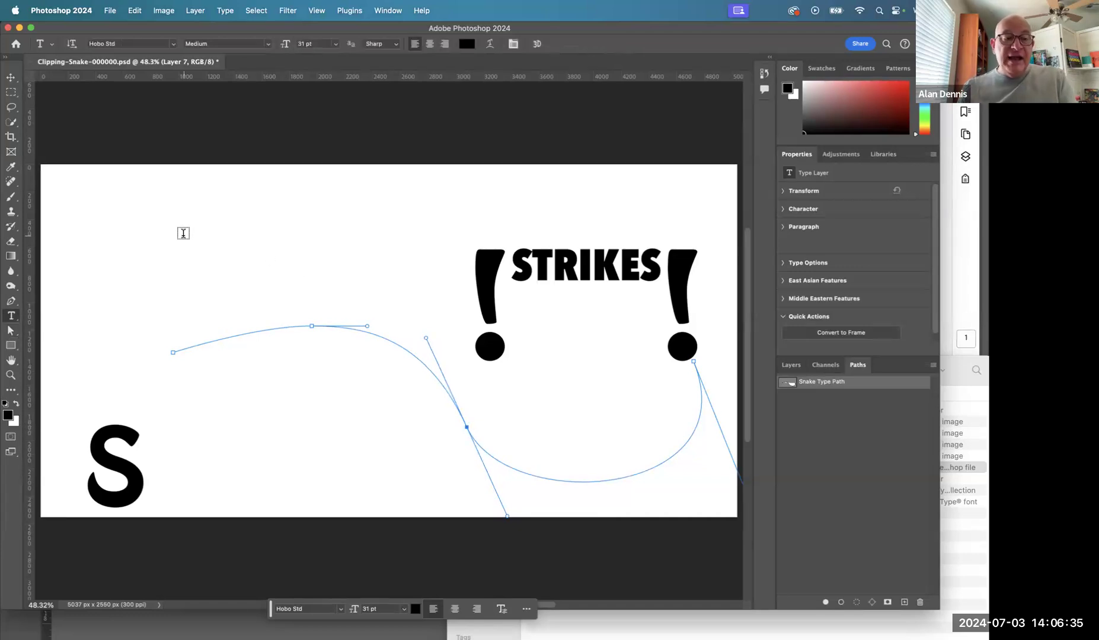
click(17, 320)
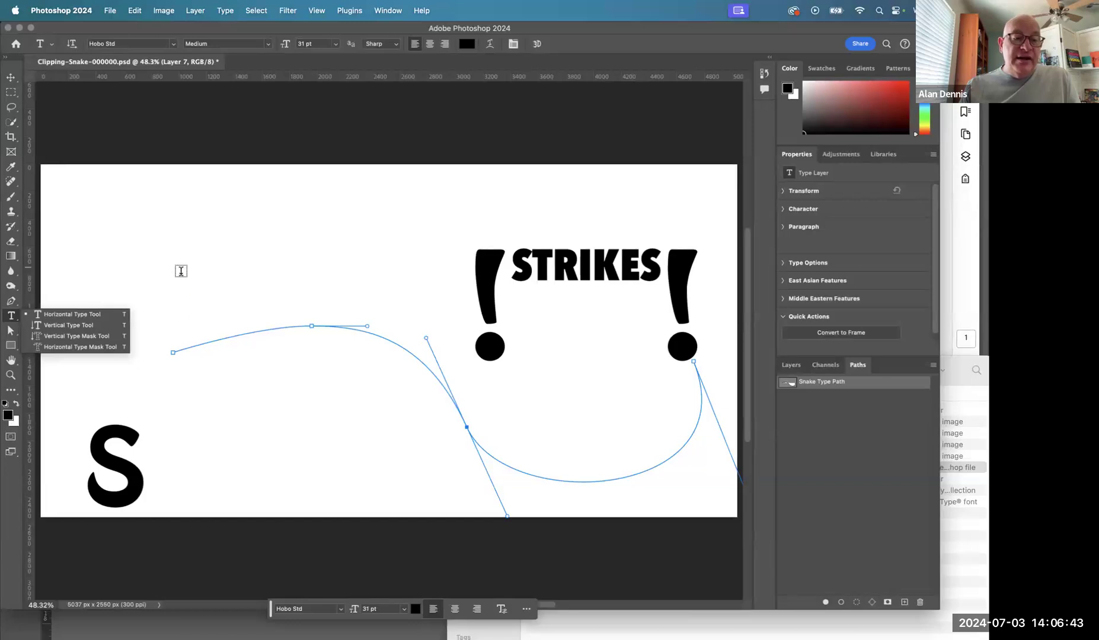
click(8, 316)
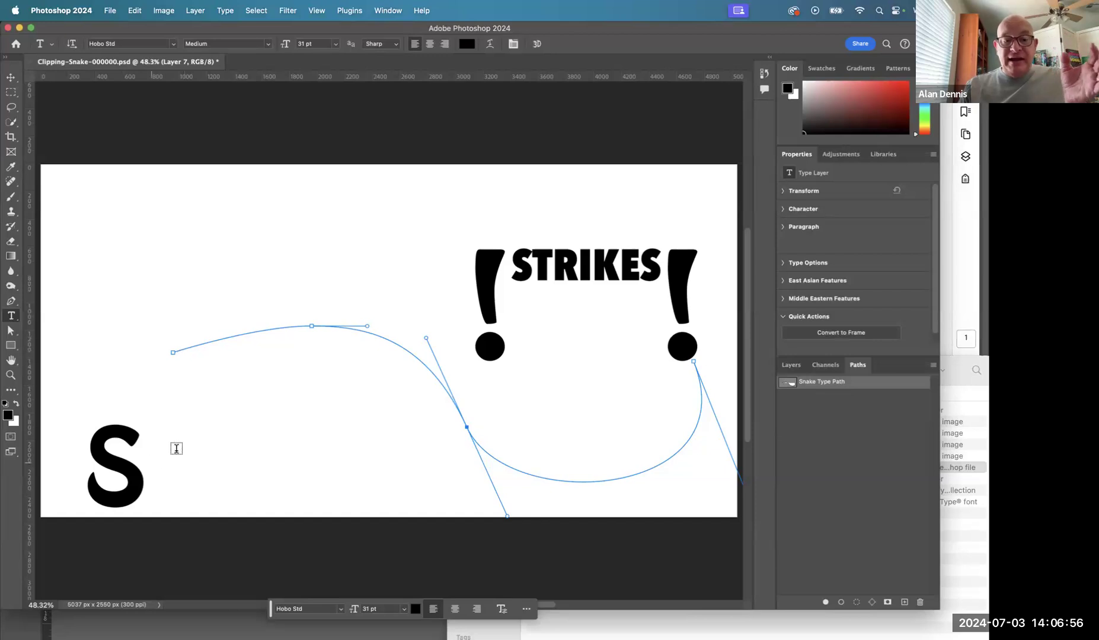
click(185, 346)
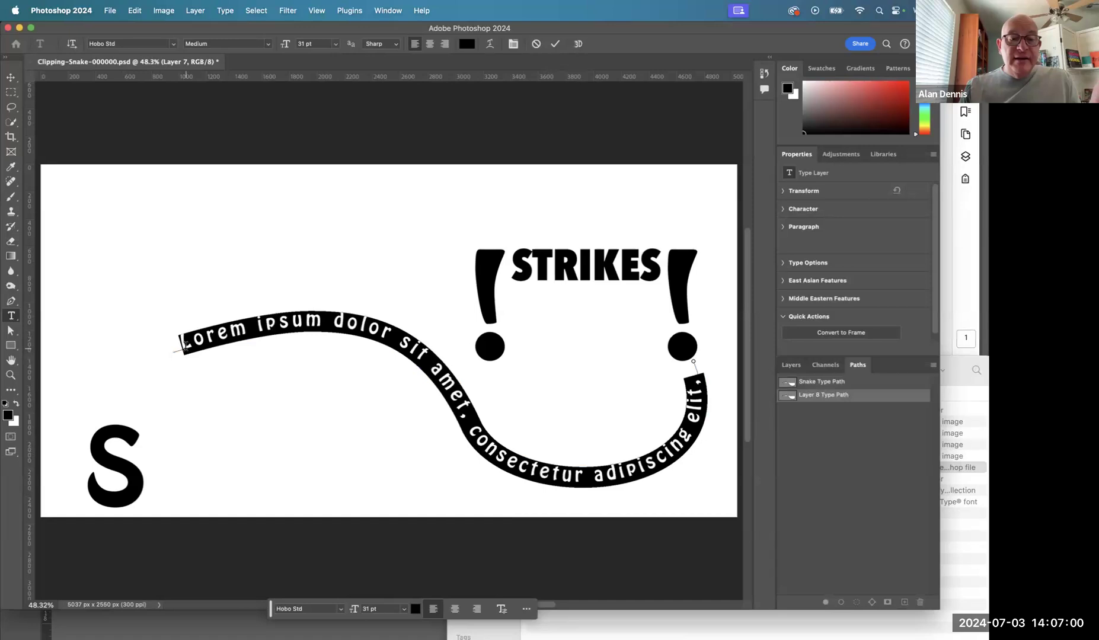
key(super)
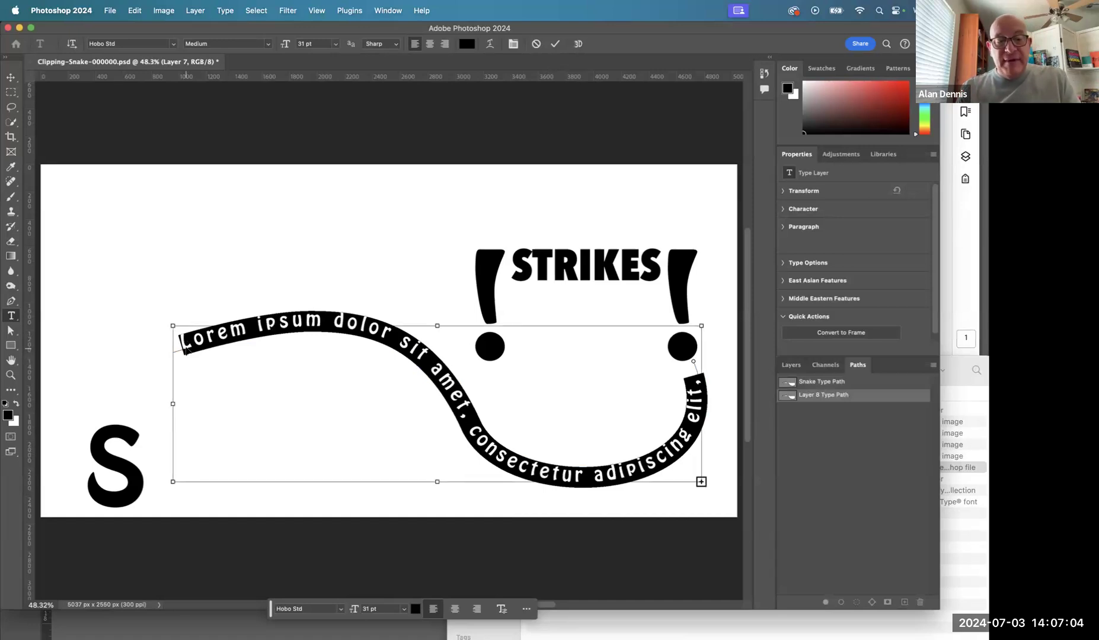
text(nake slithers silently stealthily...)
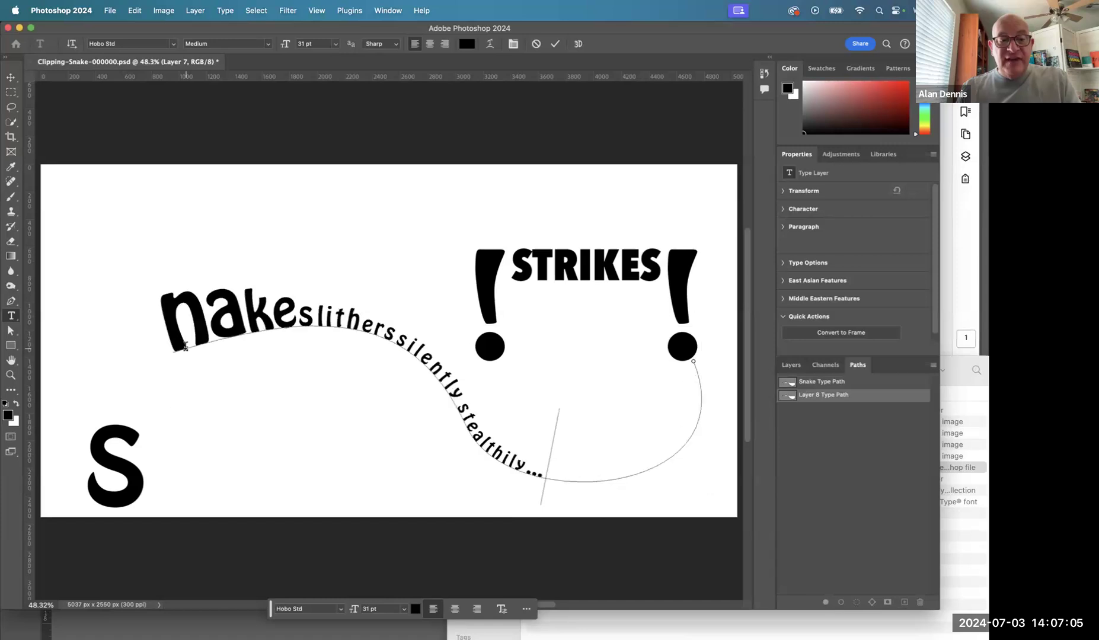
- Slide the pasted text along the curve with the Path Selection tool so it starts at the path's crest
click(11, 332)
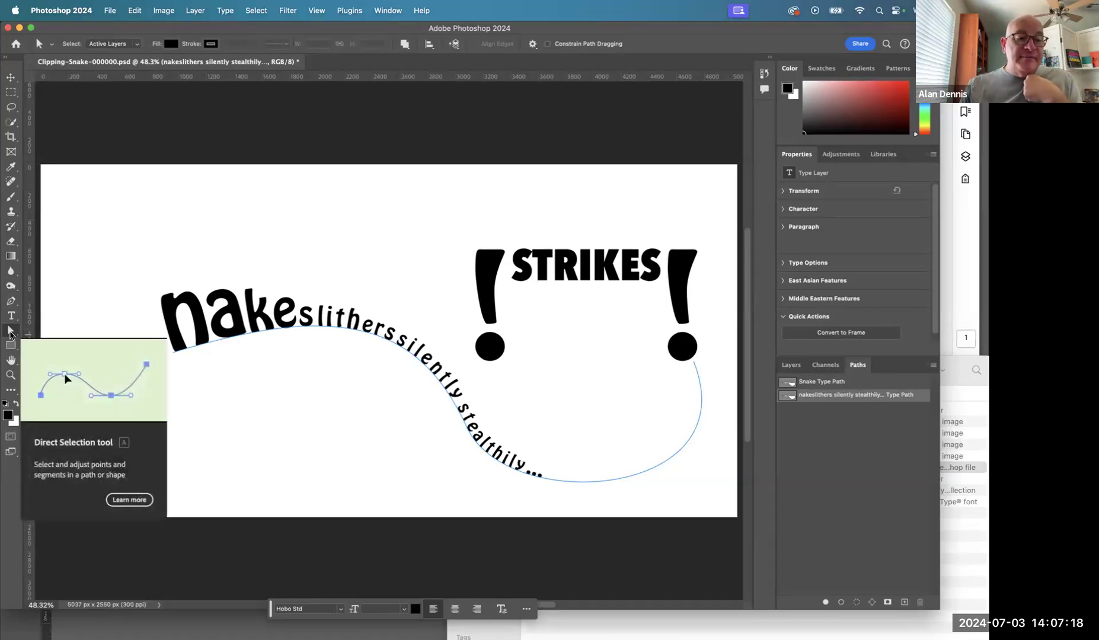
click(10, 334)
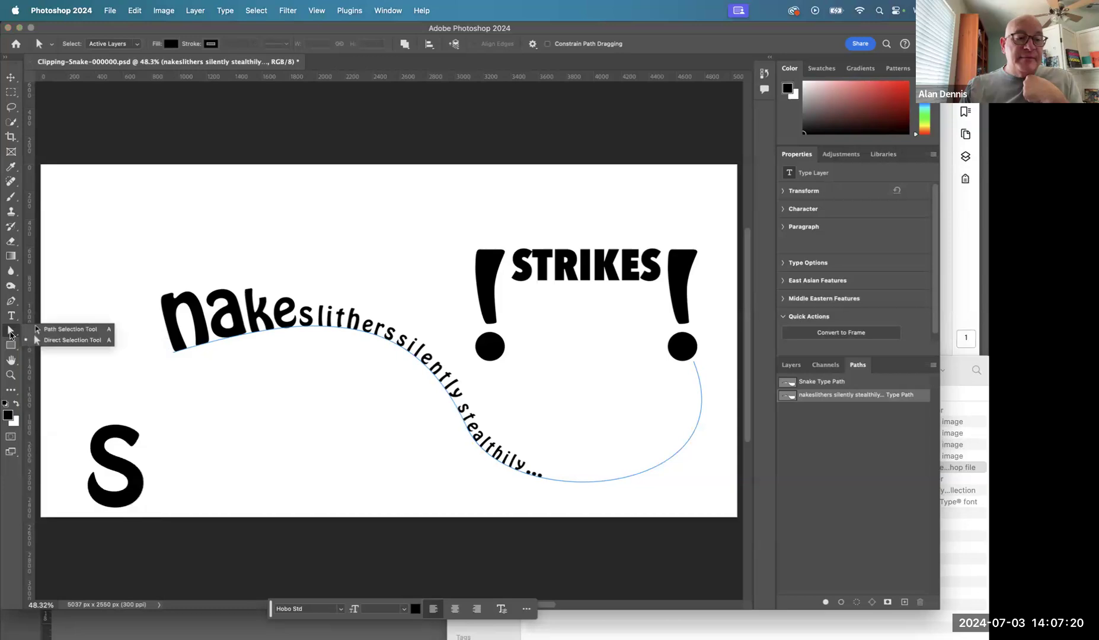
click(34, 336)
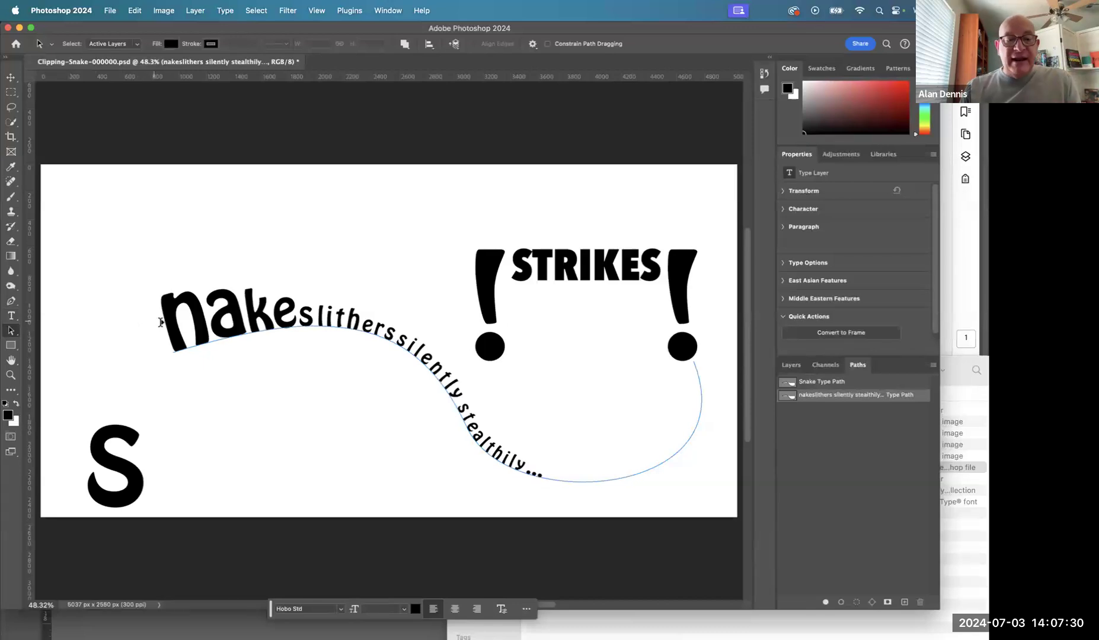
drag(166, 324, 310, 322)
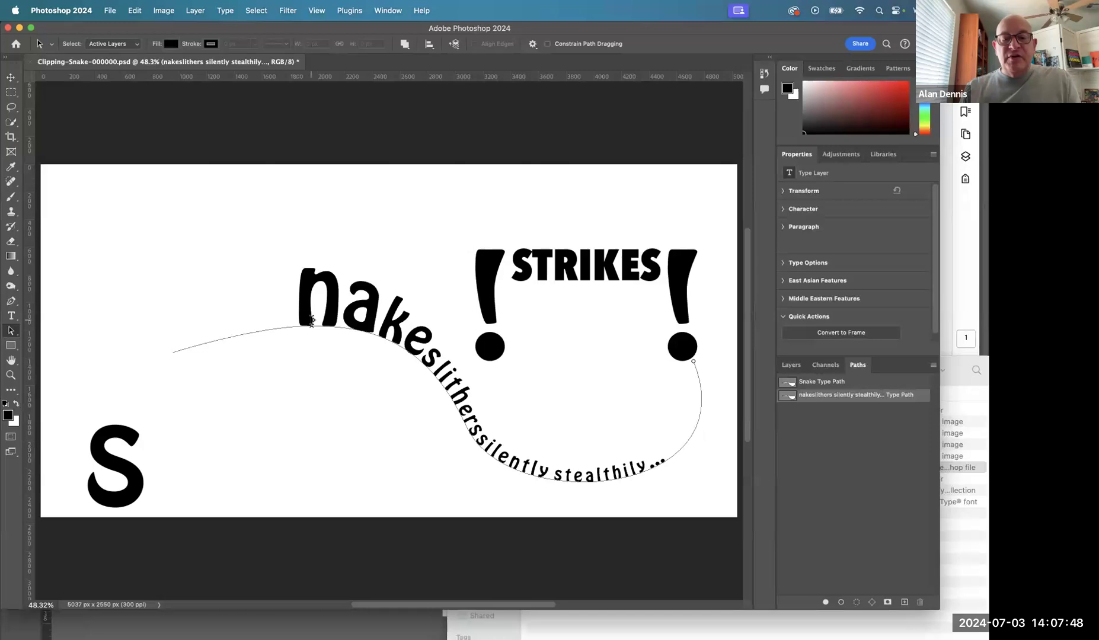
drag(312, 320, 311, 320)
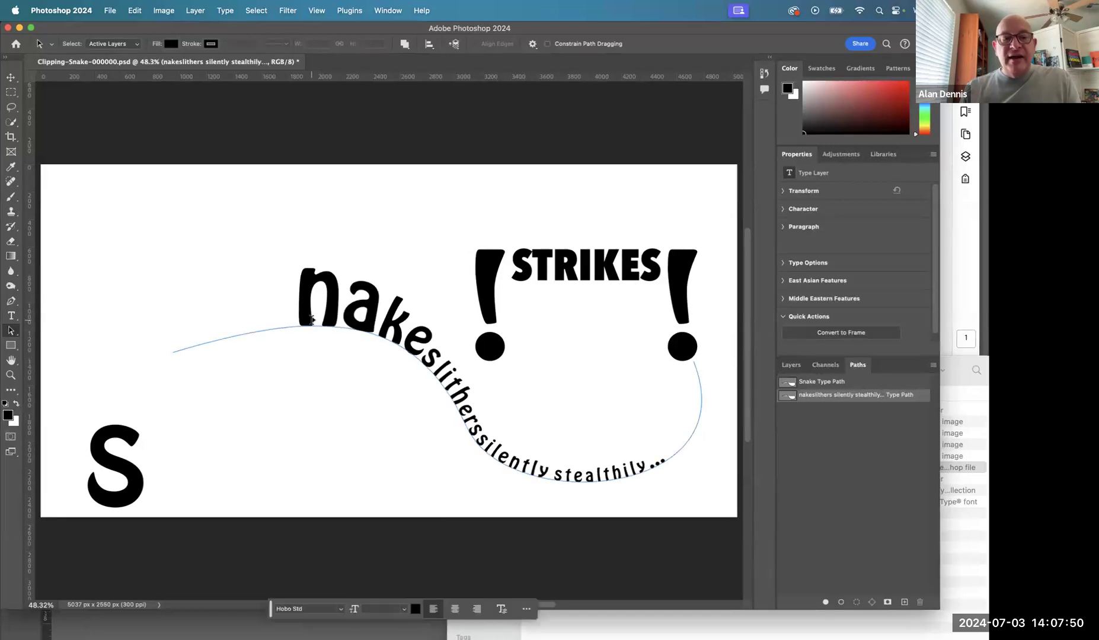
- Move the whole text path slightly down and left with the Path Selection tool
click(8, 334)
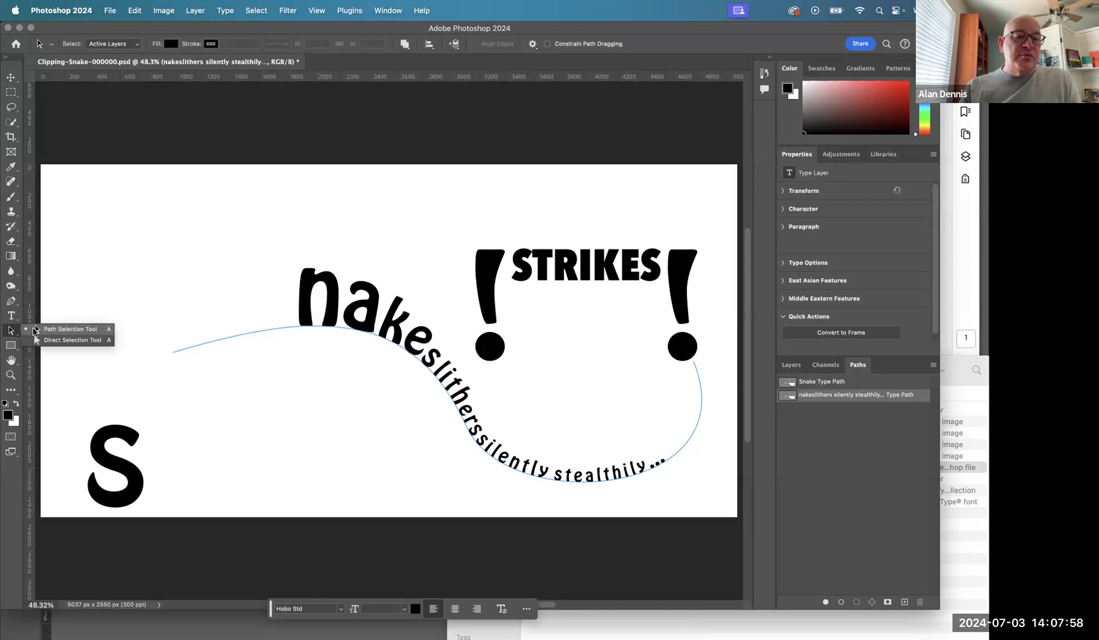
click(59, 330)
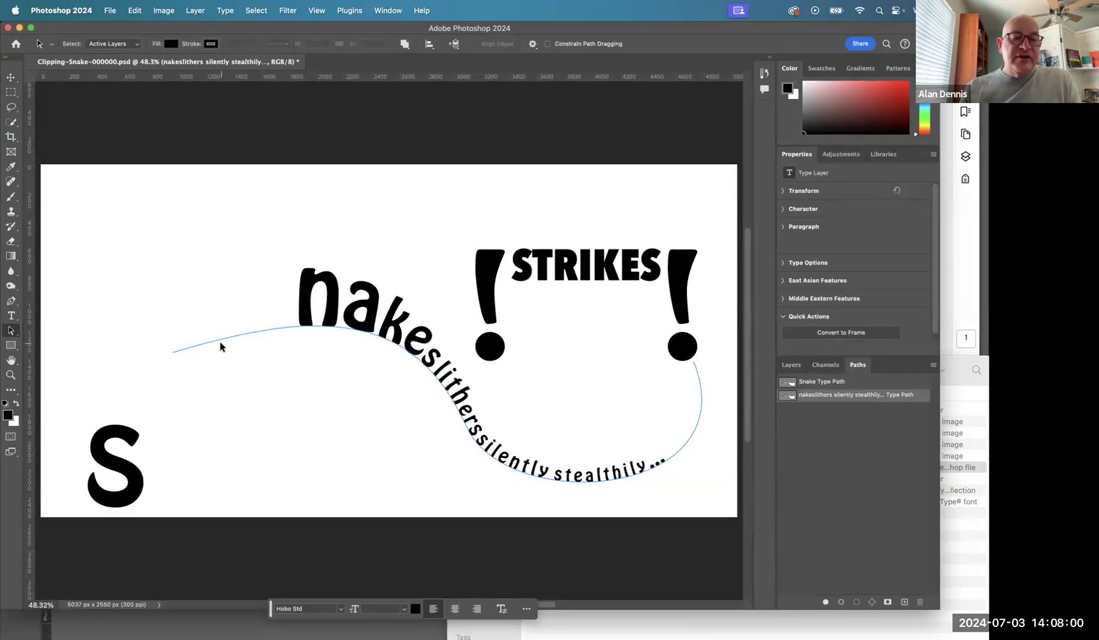
drag(220, 347, 219, 352)
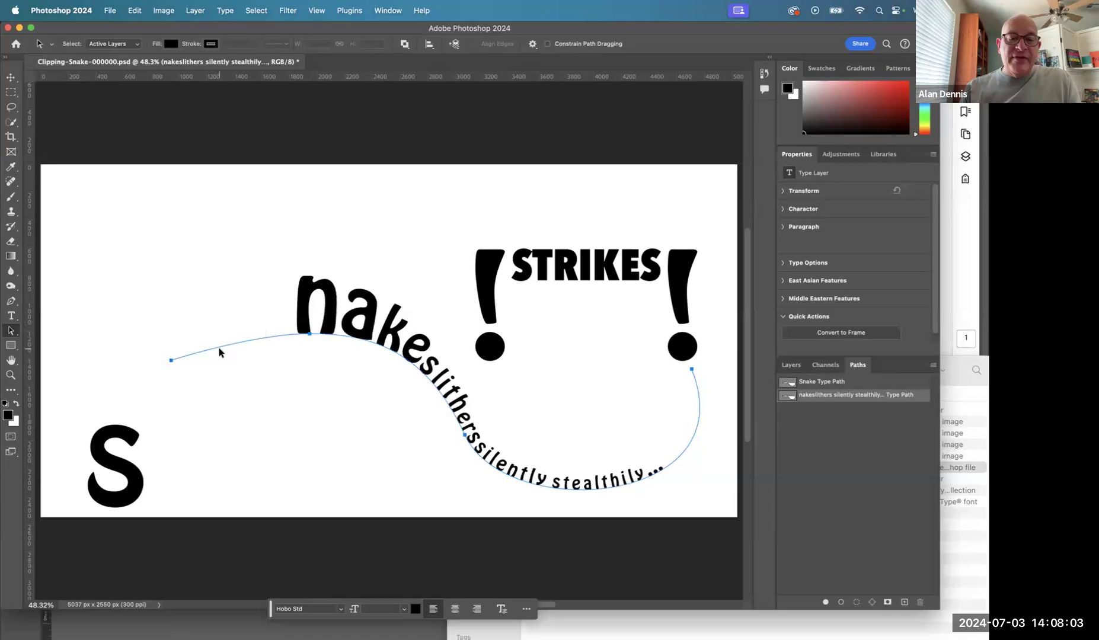
- Shift the text path a little further down by its crest anchor point with the Direct Selection tool
click(11, 331)
click(35, 340)
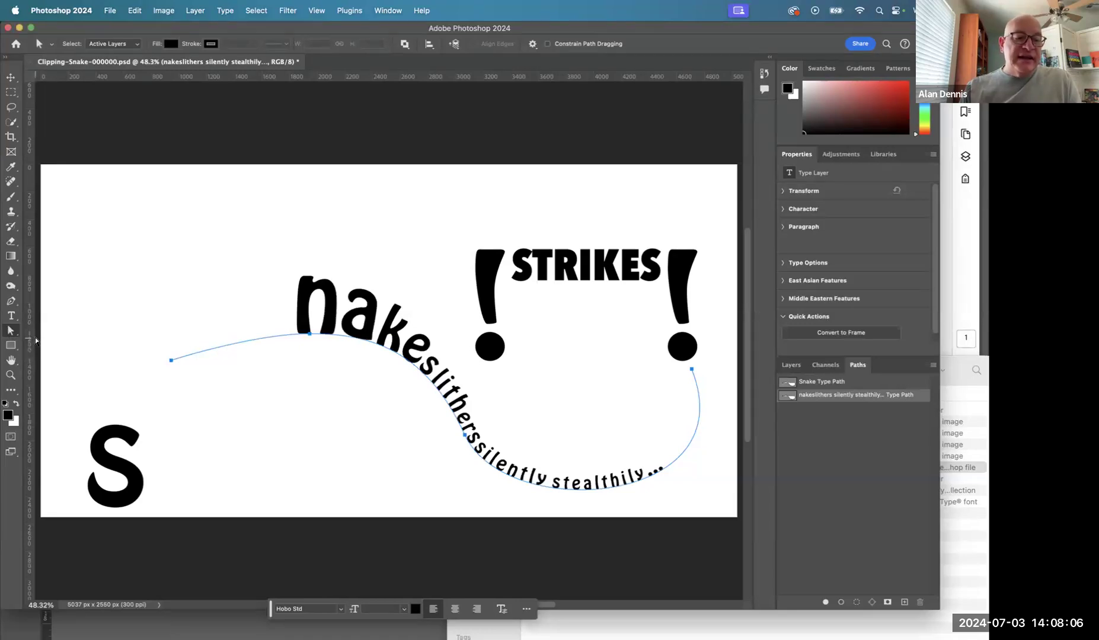
drag(308, 337, 309, 346)
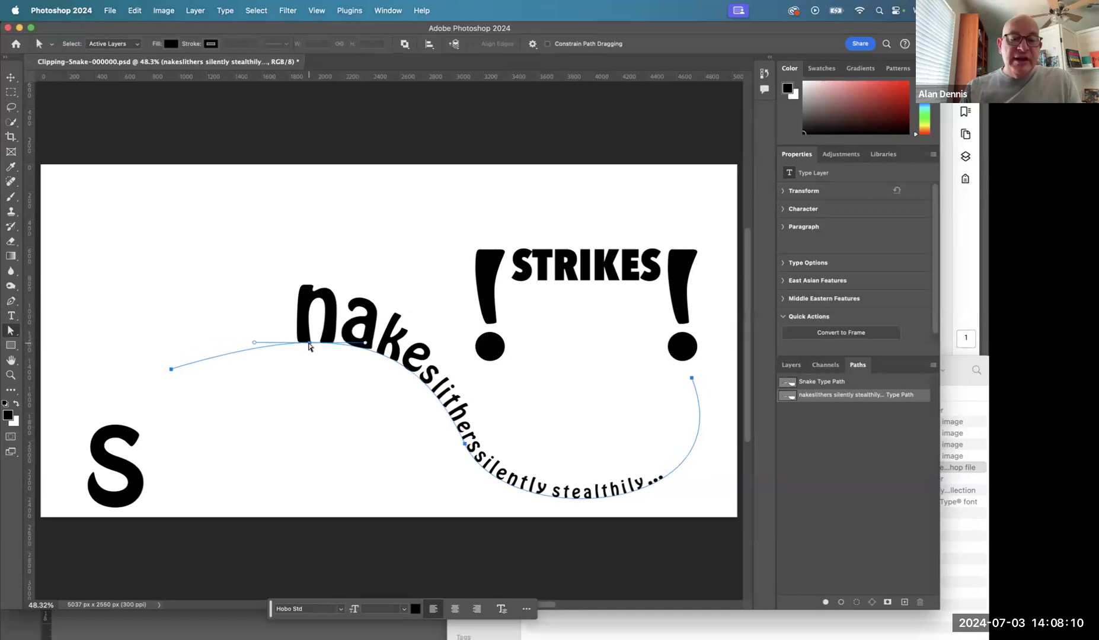
- Shift the text path's middle anchor point slightly left and tilt its lower direction handle outward to flatten the descent
click(465, 445)
drag(466, 448, 458, 448)
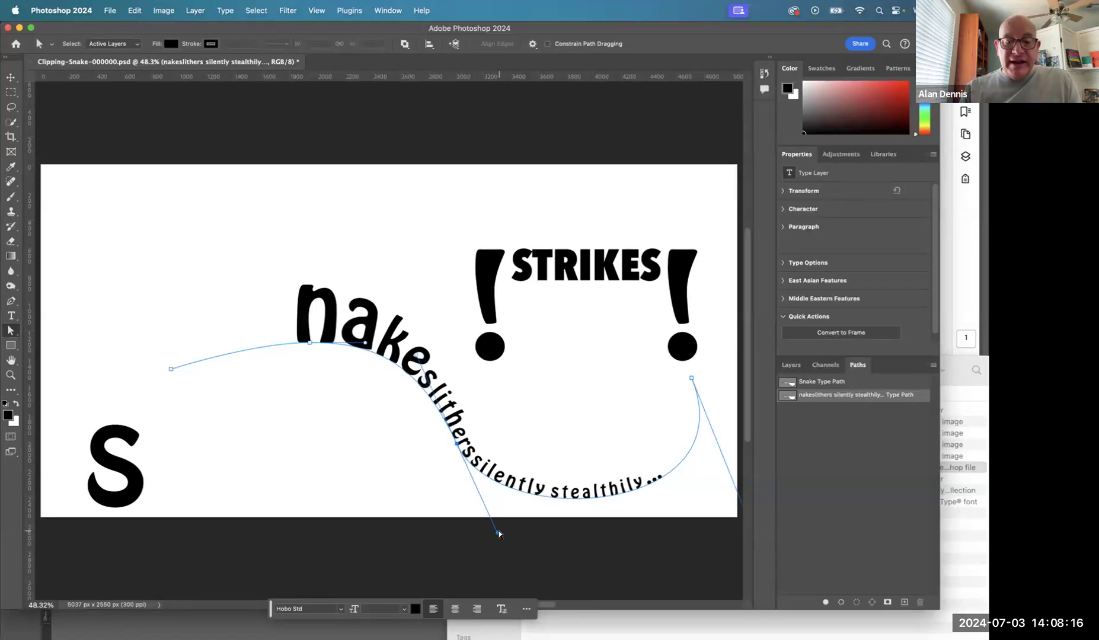
drag(497, 533, 507, 520)
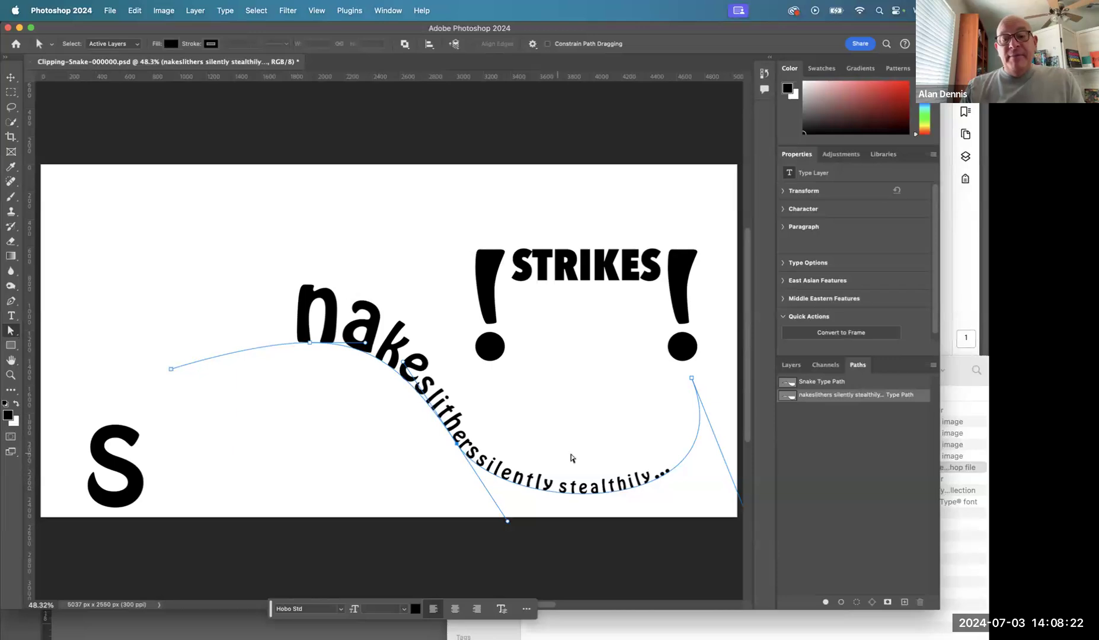
drag(507, 522, 514, 520)
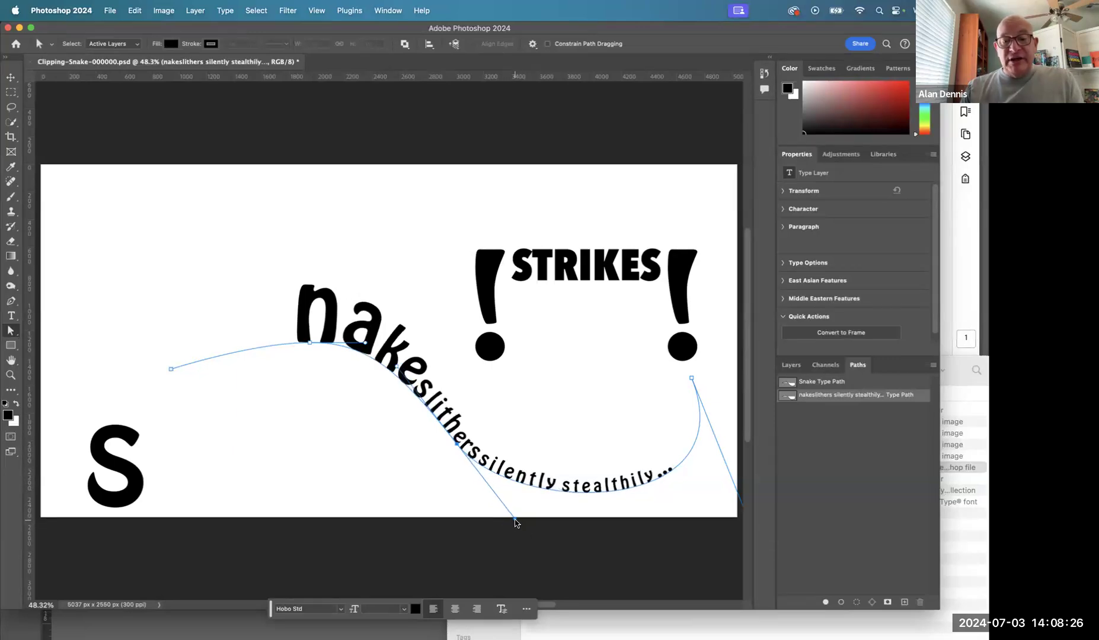
- Refine the text path by moving its end anchor slightly up and right, and its crest and middle anchors slightly down and right
click(691, 379)
drag(711, 370, 711, 370)
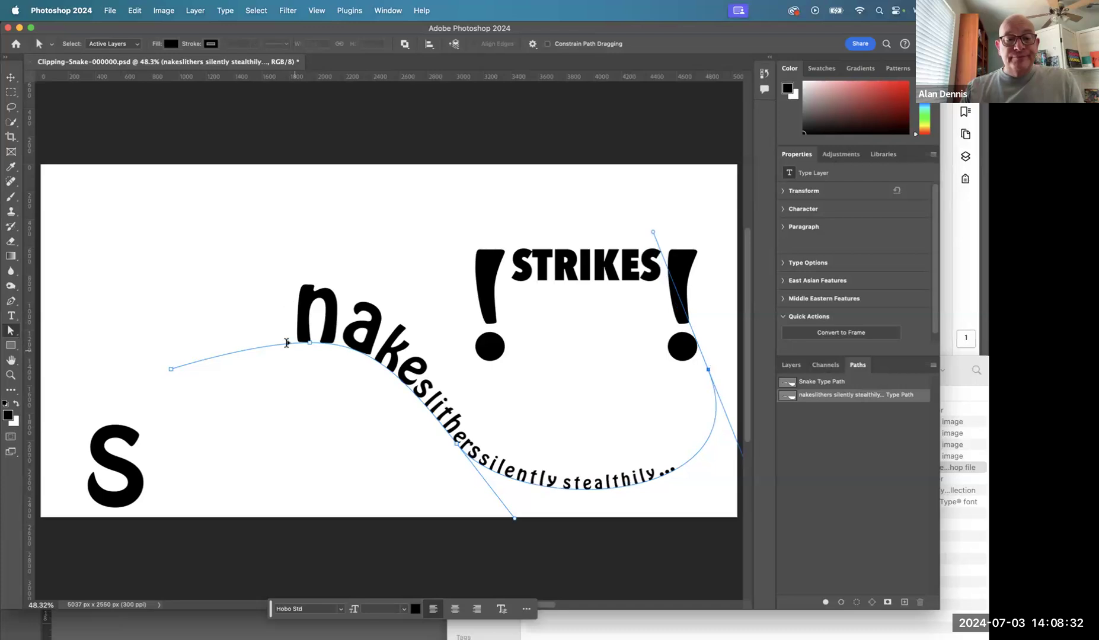
drag(311, 346, 317, 353)
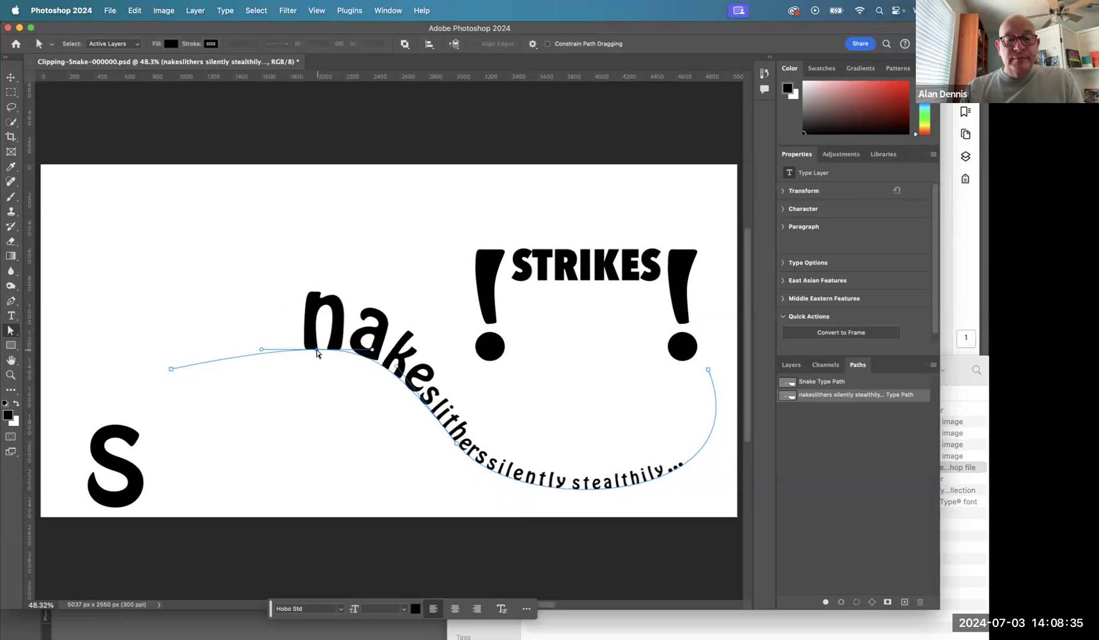
click(457, 446)
drag(456, 446, 464, 452)
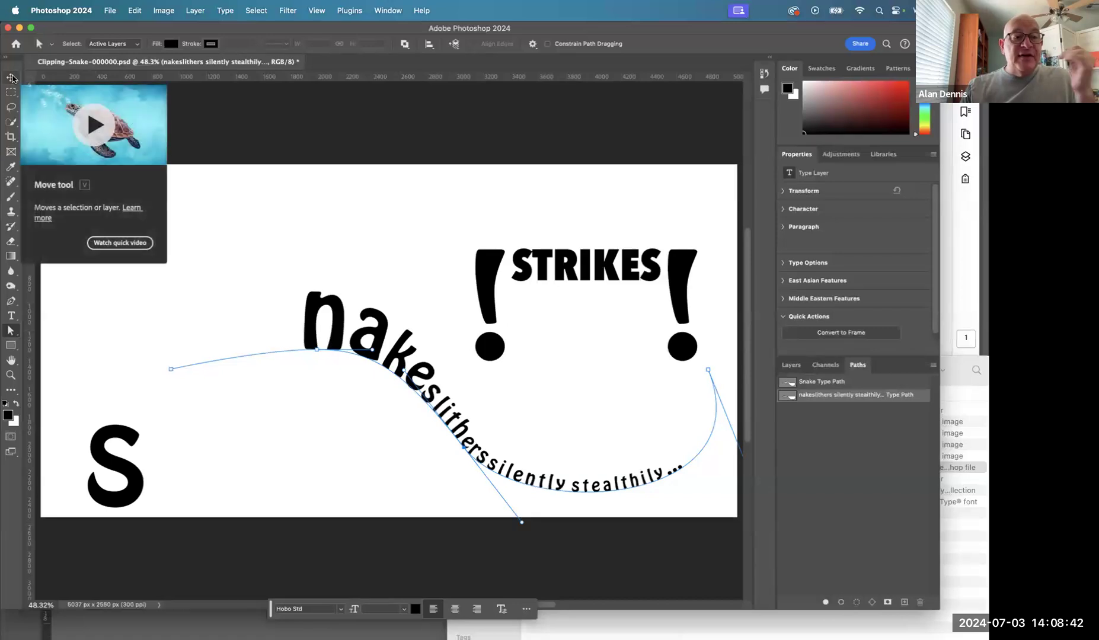
- Move the S text layer with the Move tool so it stands directly in front of the "n" of the path text
click(12, 76)
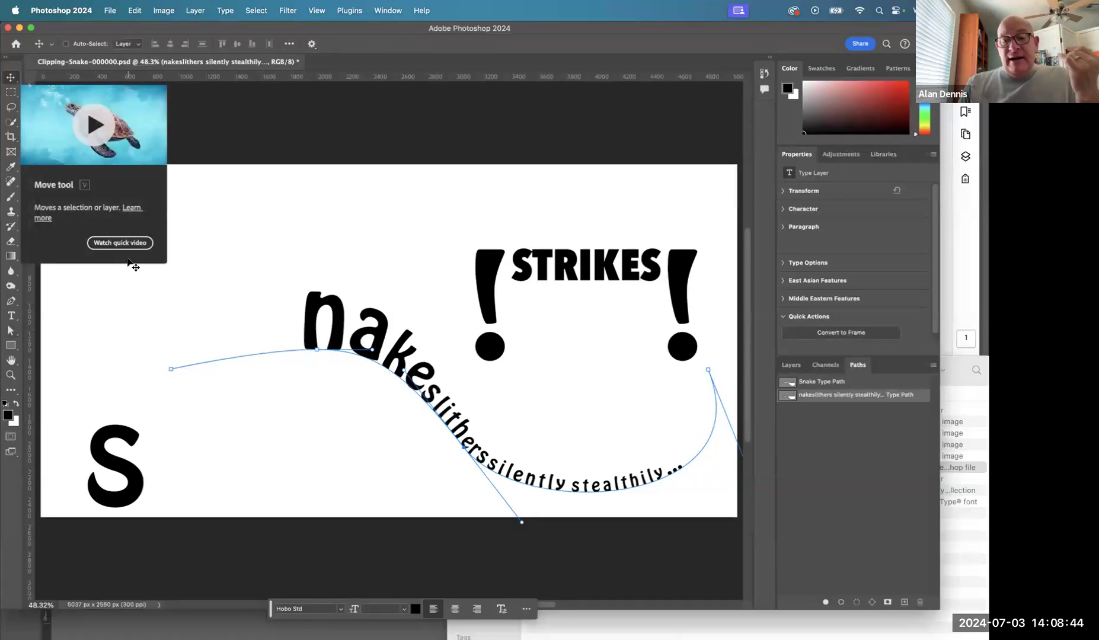
click(790, 365)
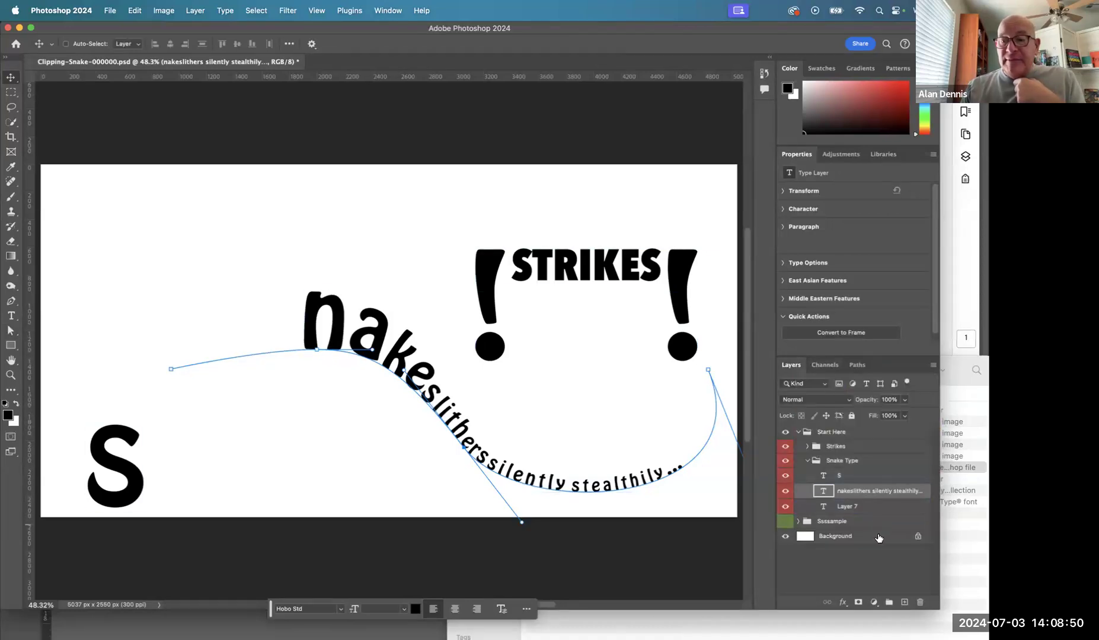
click(823, 476)
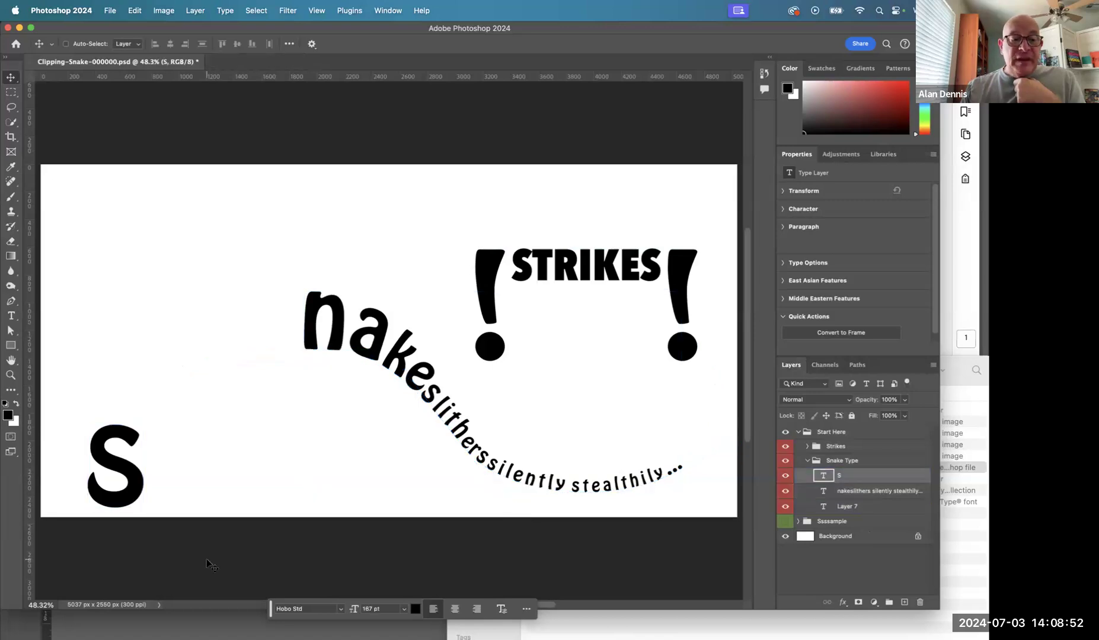
drag(108, 454, 261, 300)
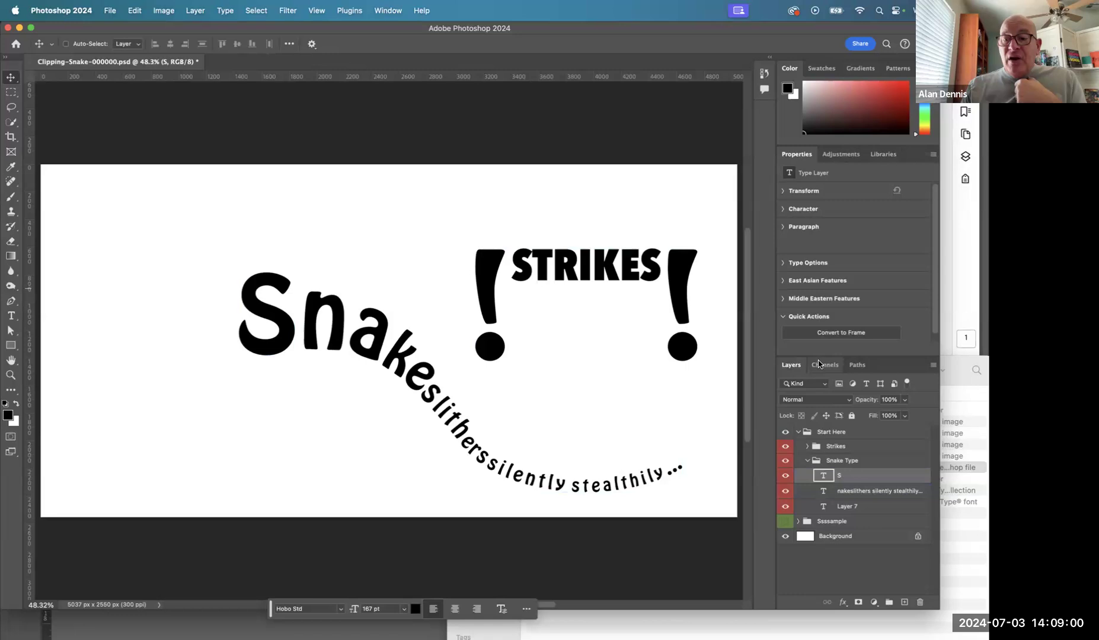
- Show the Ssssample group, examine the Warp Text settings of its S layer without changing them, and hide and collapse the group again
click(821, 461)
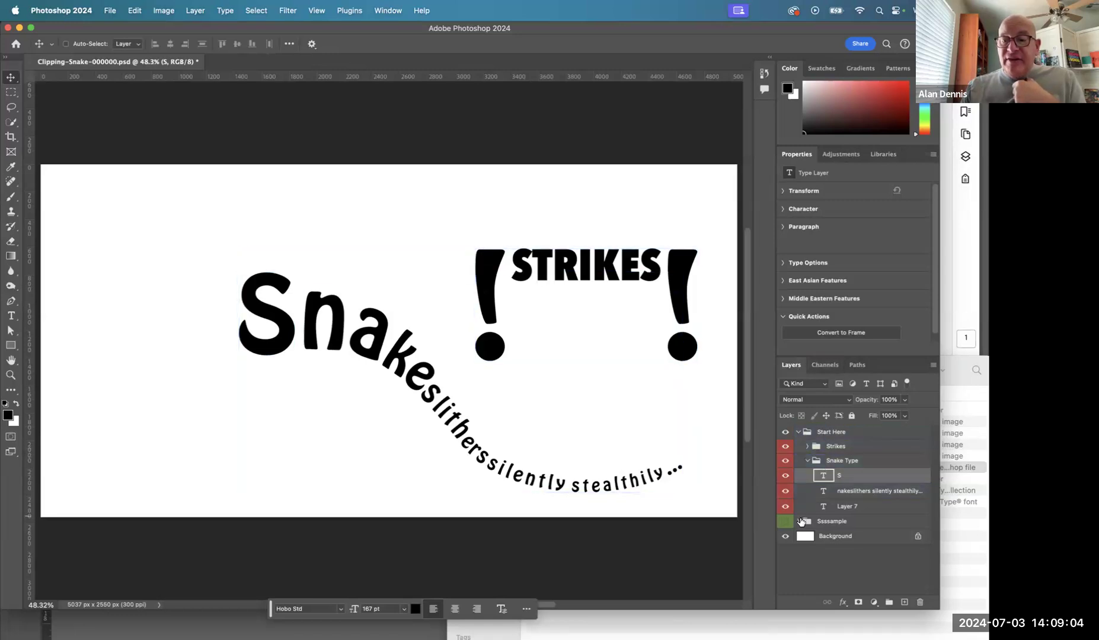
click(807, 460)
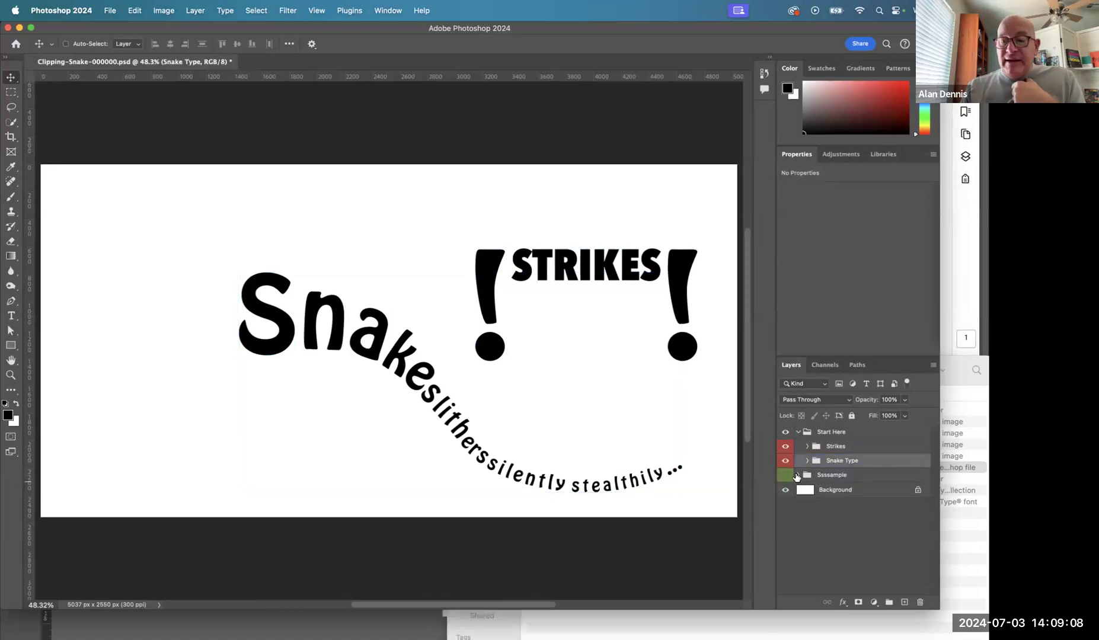
click(785, 476)
click(797, 476)
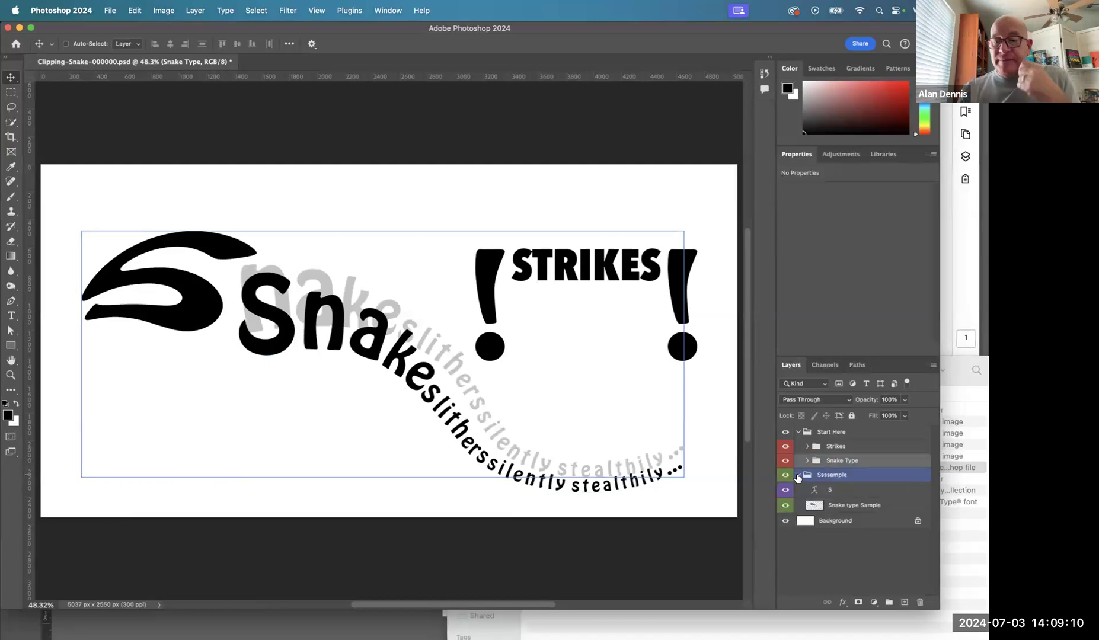
click(825, 491)
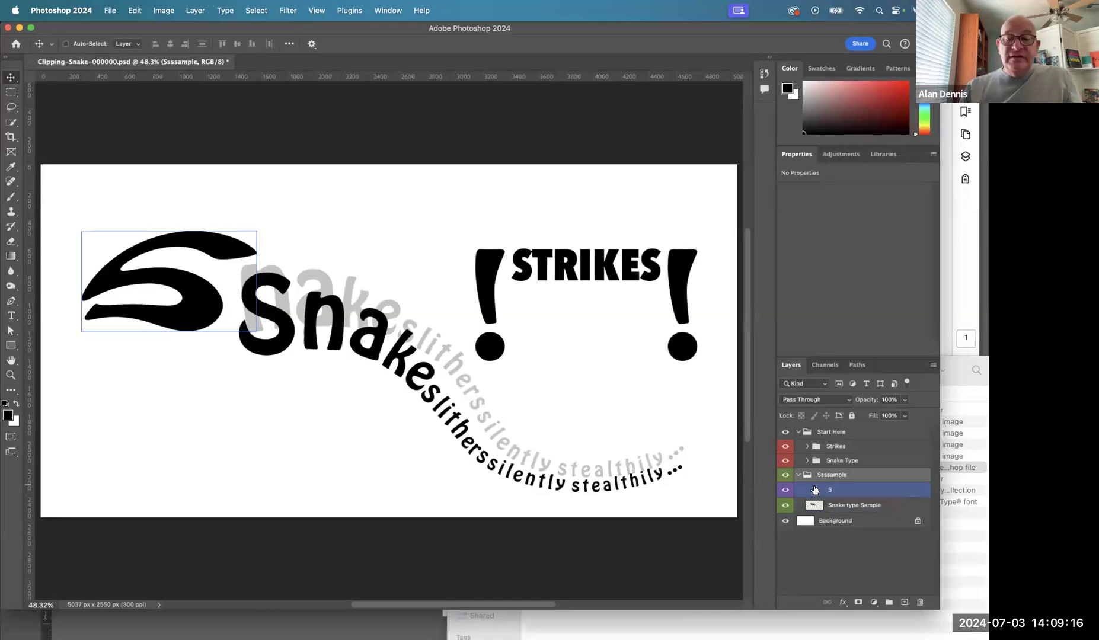
double_click(814, 490)
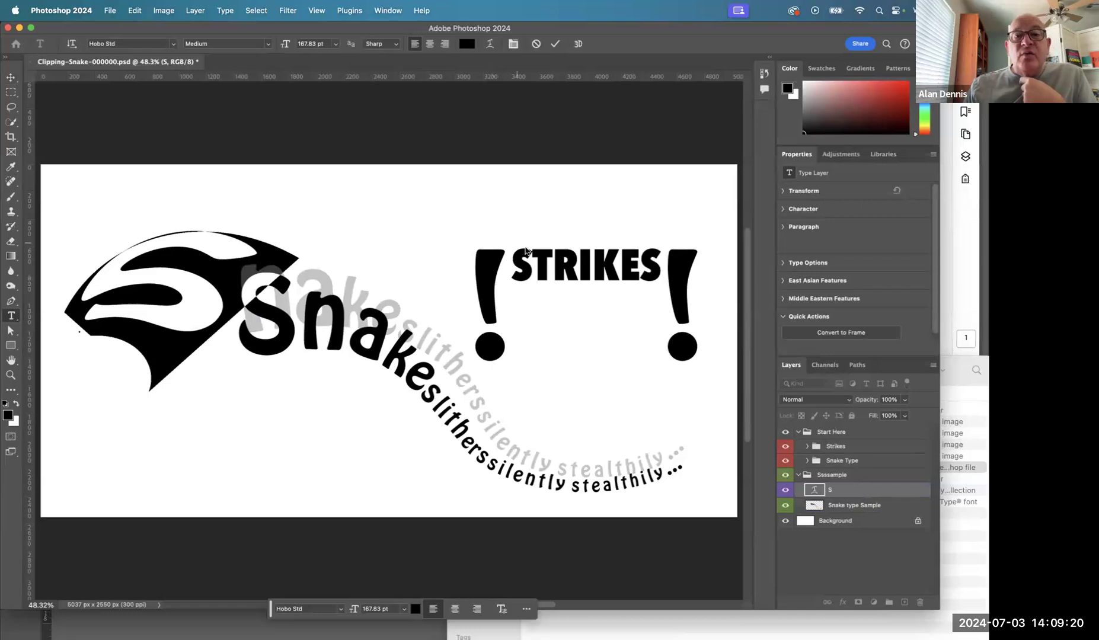
click(489, 45)
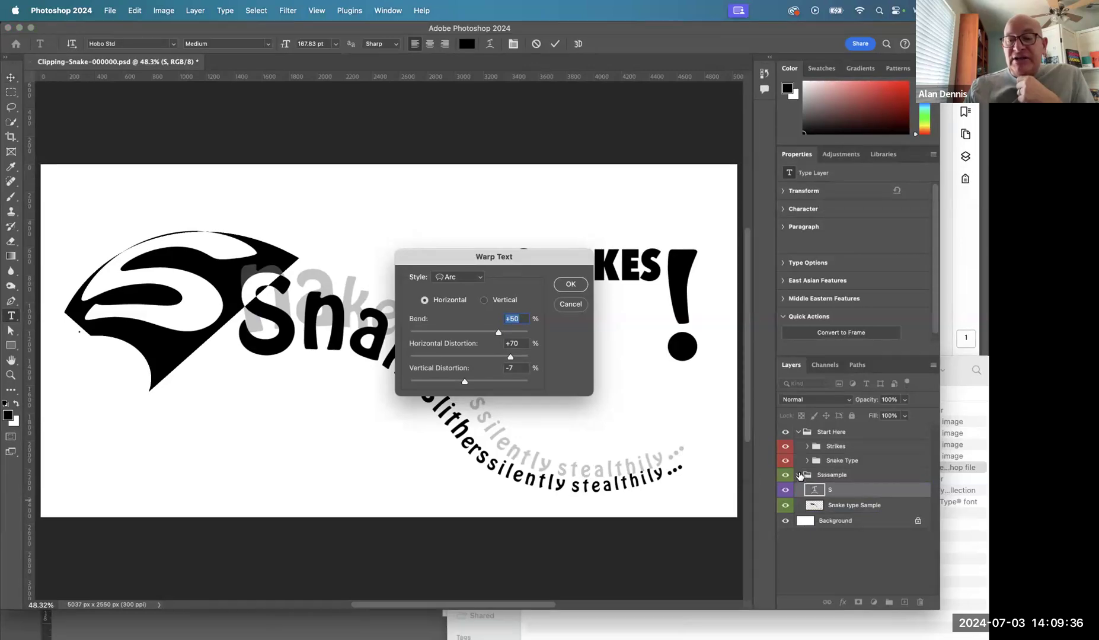
click(567, 305)
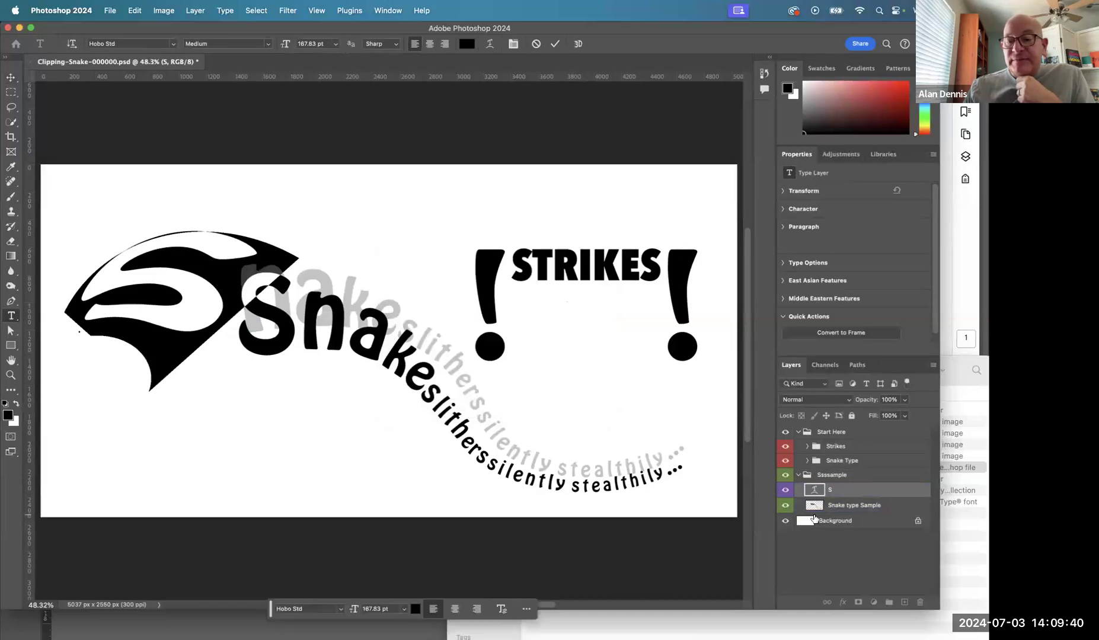
click(786, 476)
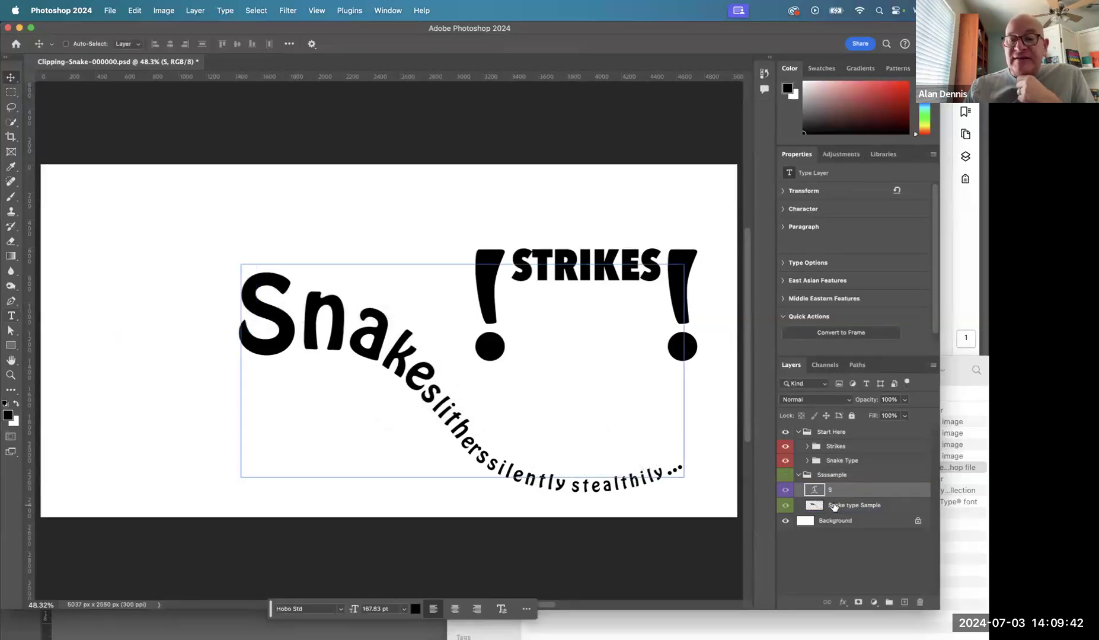
click(809, 460)
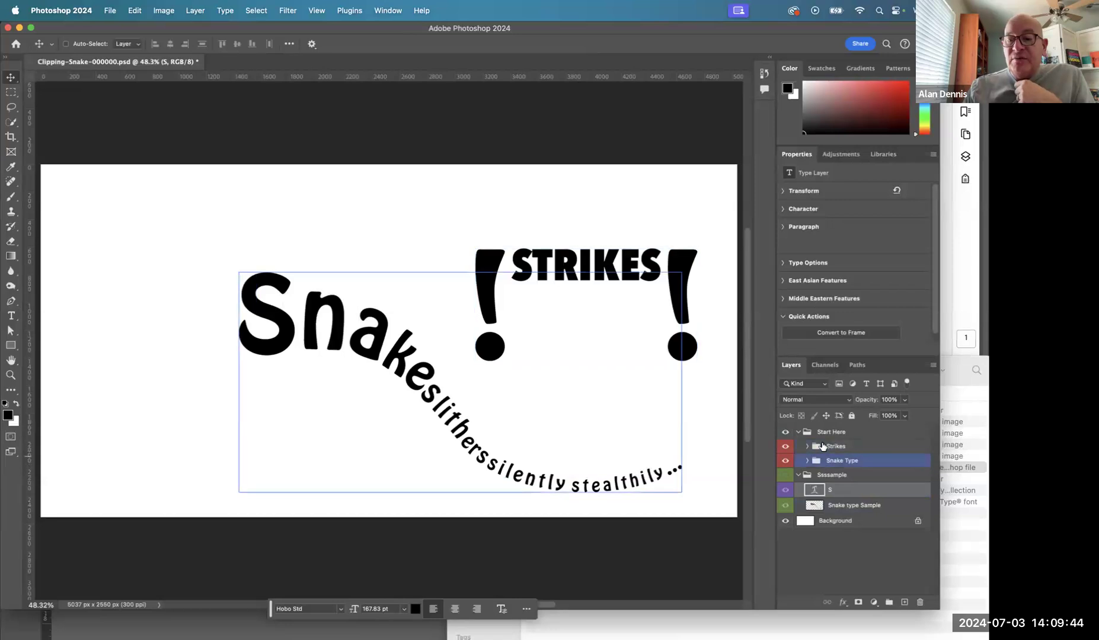
click(799, 474)
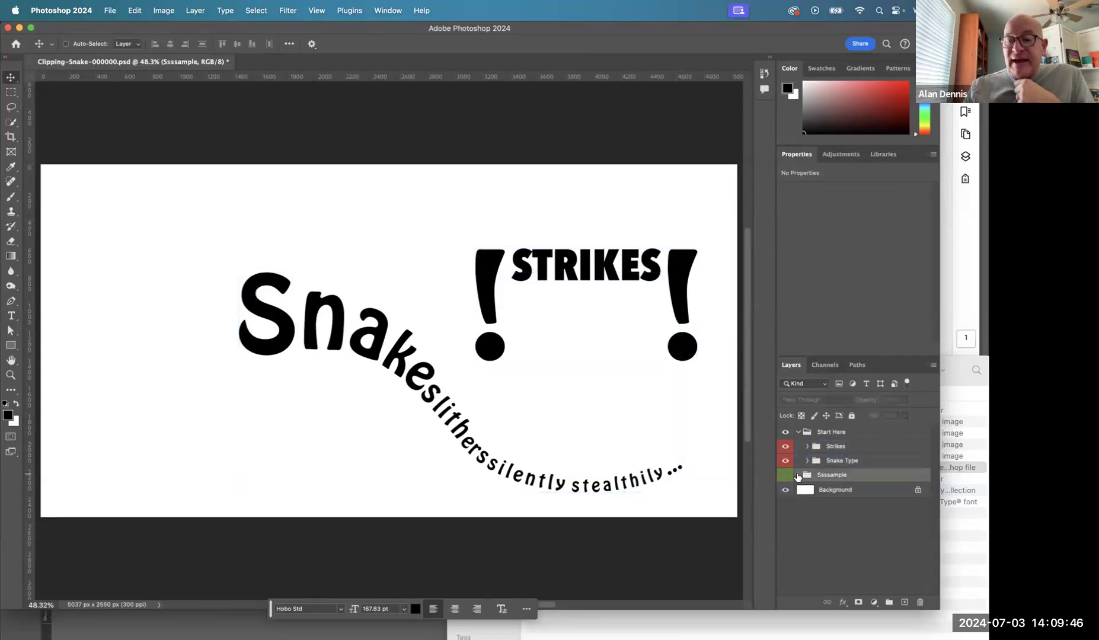
- Select the S letter in the Snake Type group and give it a Warp Text style of Arc
click(806, 461)
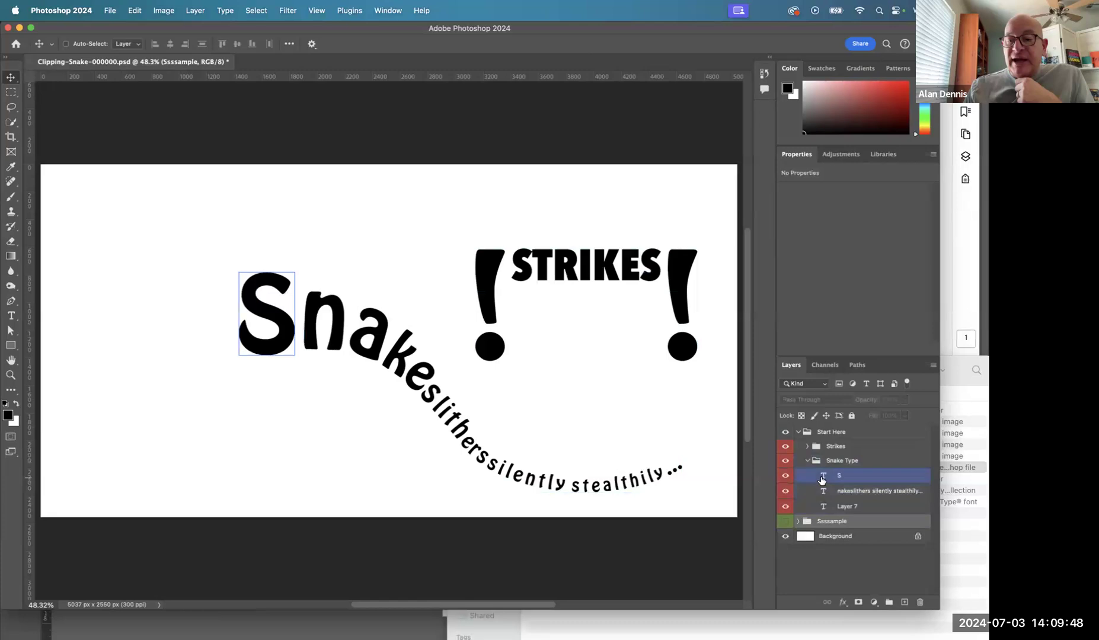
click(823, 478)
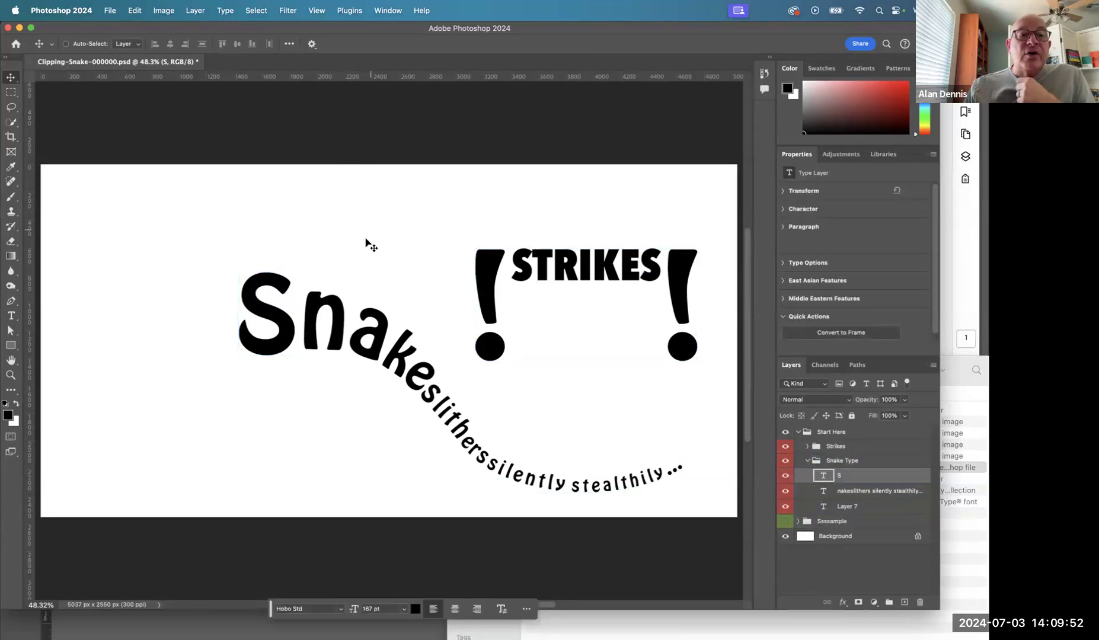
double_click(264, 306)
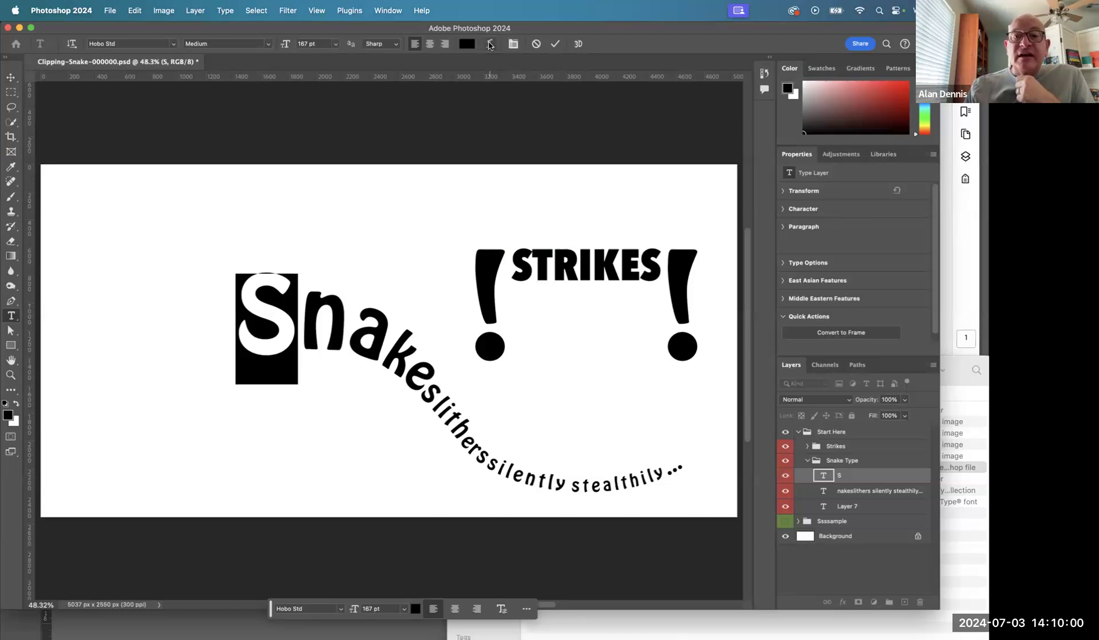
click(489, 44)
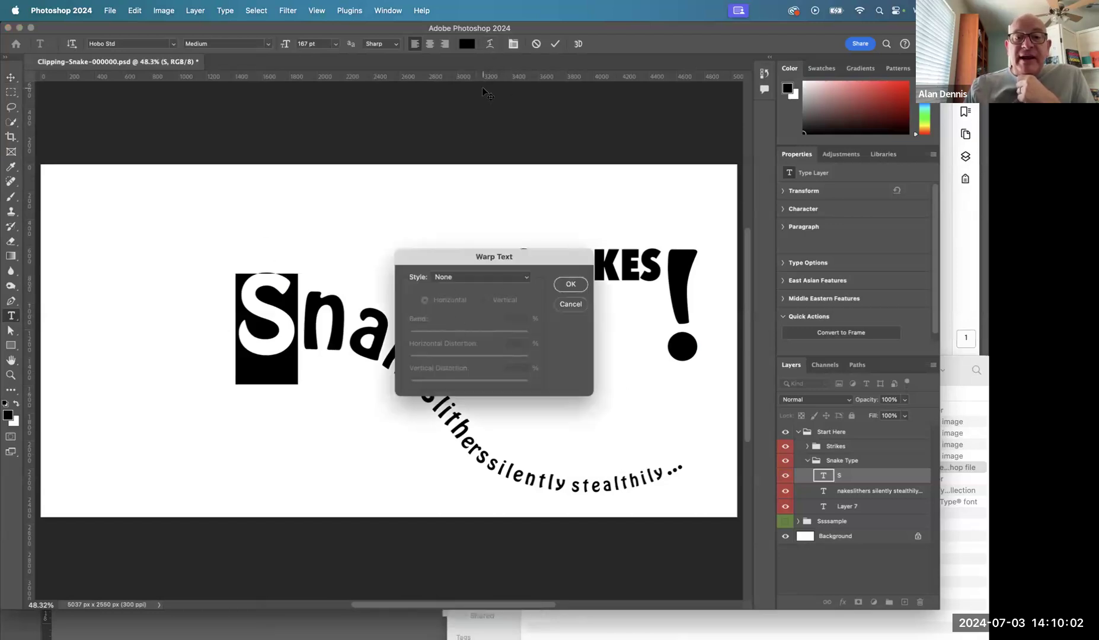
click(523, 277)
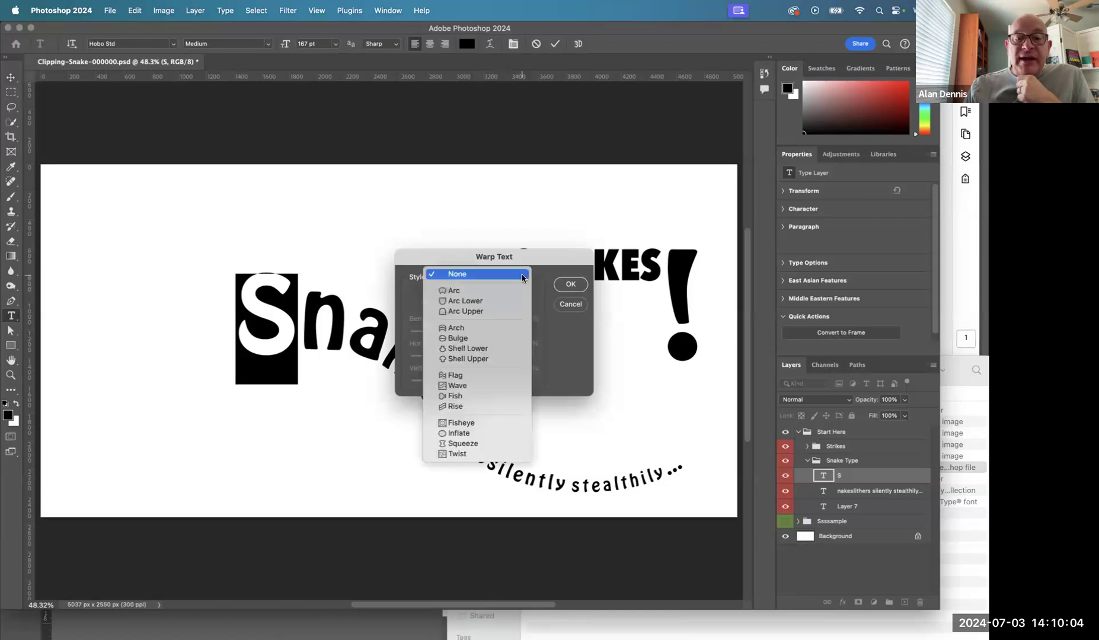
click(491, 291)
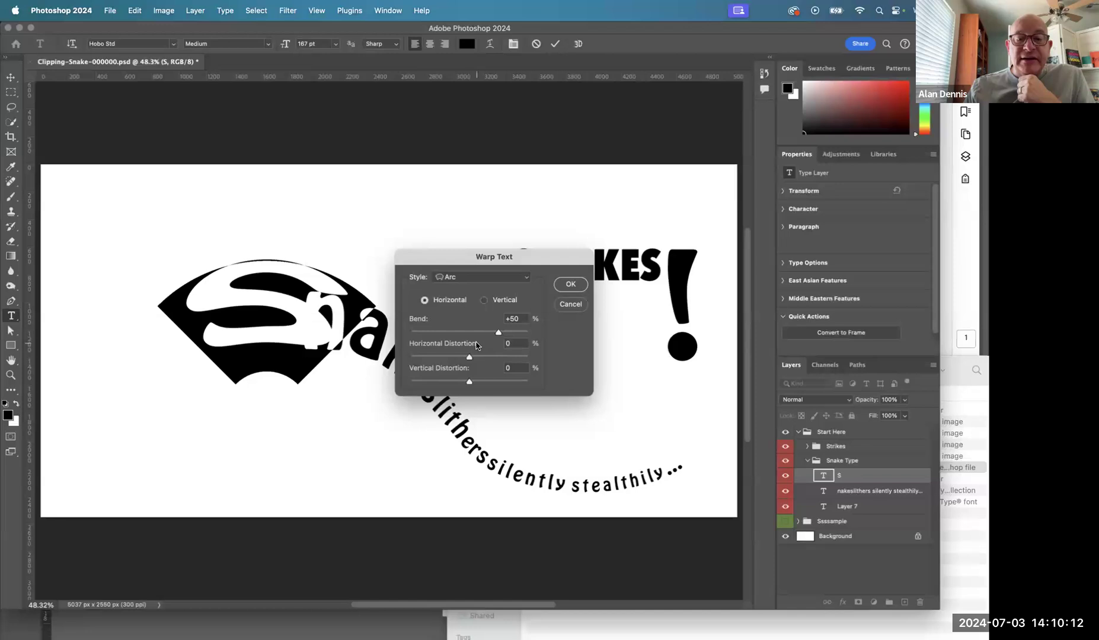
- Try the Fish warp style on the S and switch back to Arc
click(498, 281)
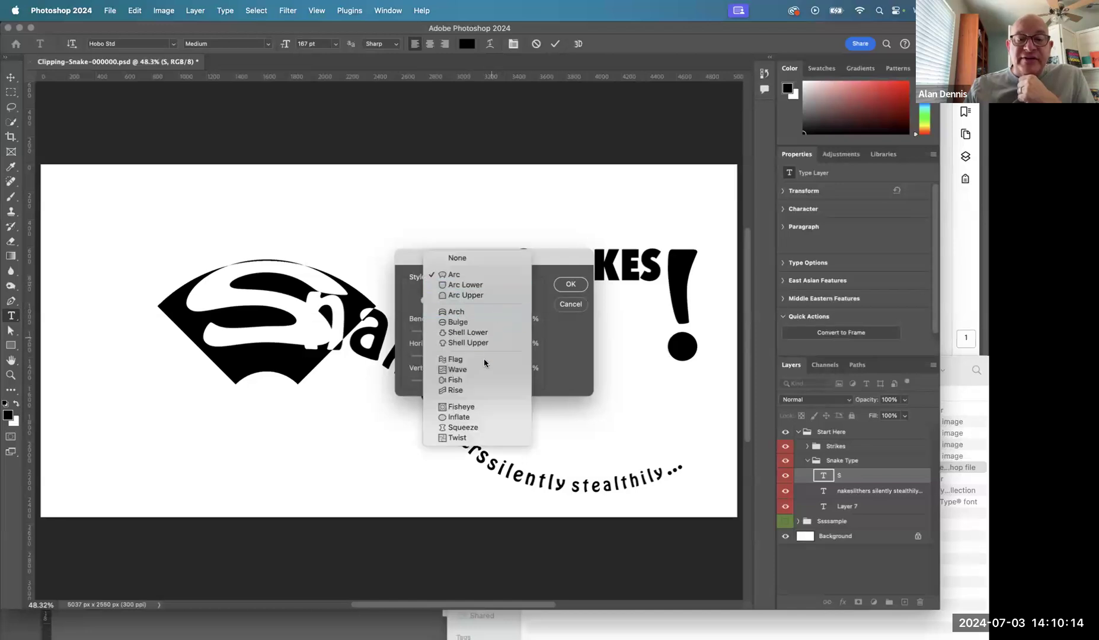
click(468, 380)
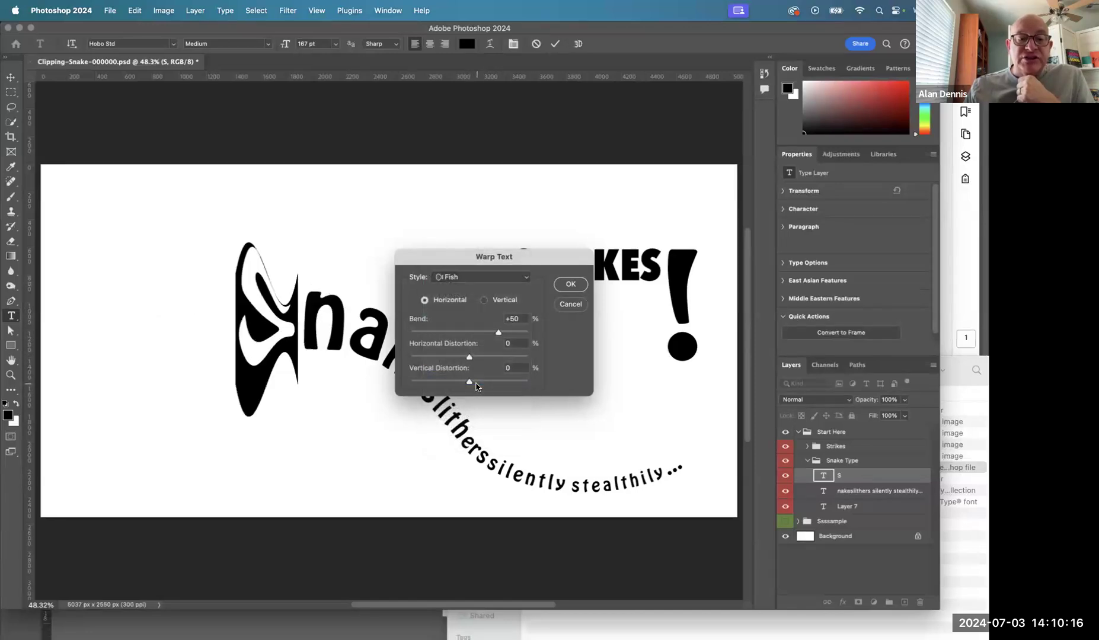
click(496, 283)
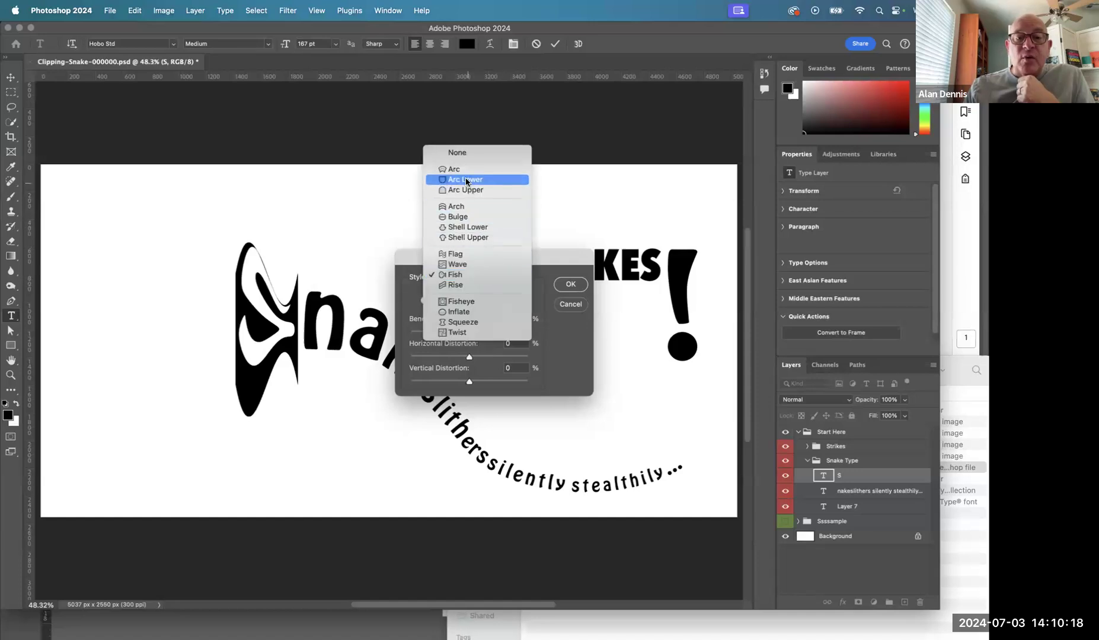
click(476, 167)
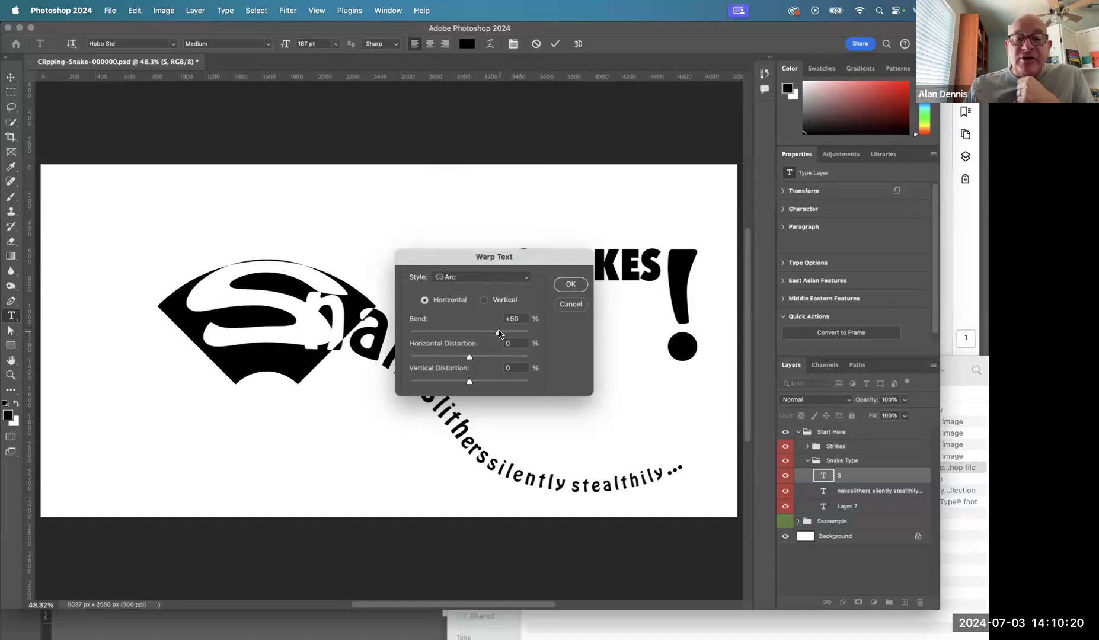
- Apply horizontal and vertical distortion to the S's arc warp, and move the warped letter left so it adjoins the "n"
drag(468, 356, 465, 383)
click(563, 285)
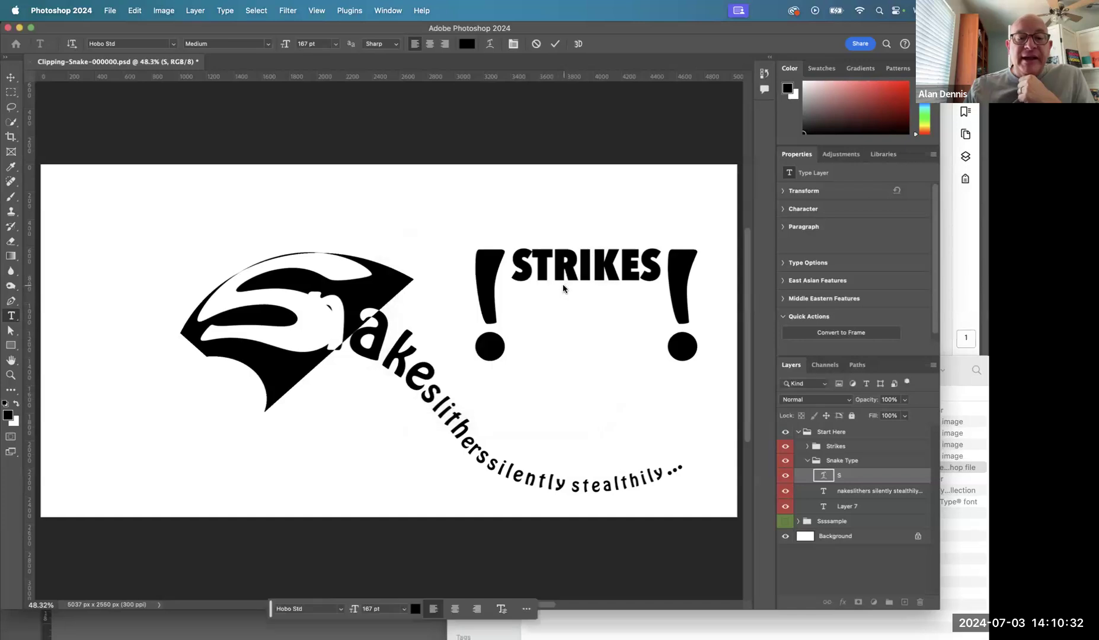
click(10, 77)
drag(275, 307, 238, 311)
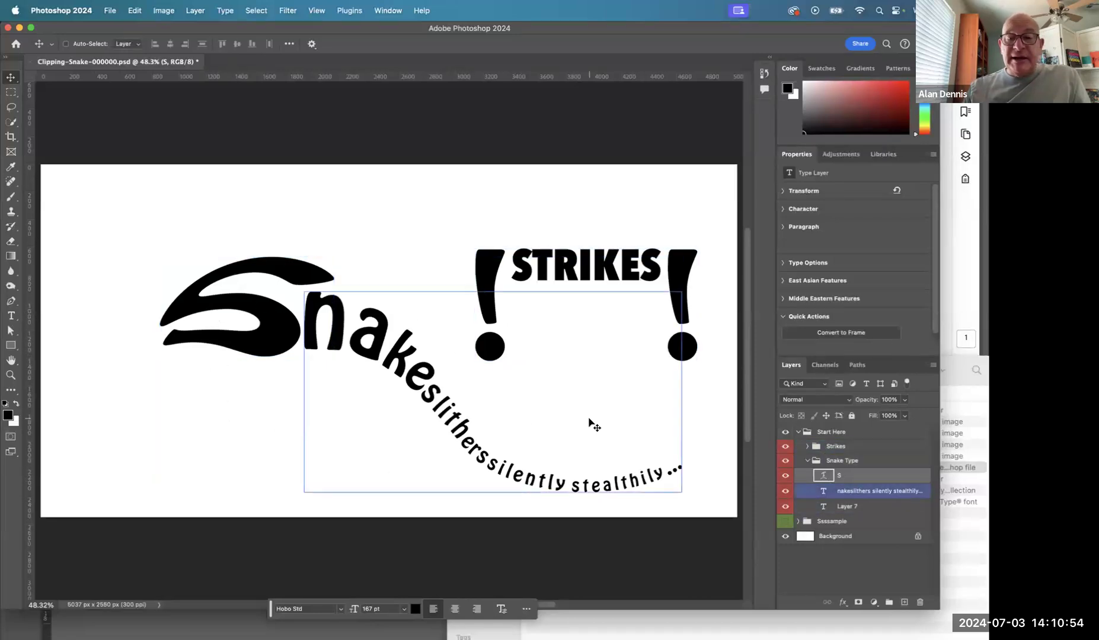
- Collapse the Snake Type group and save the document under a new name, prefixing the author's last and first name and replacing the zeros with 070324
click(807, 461)
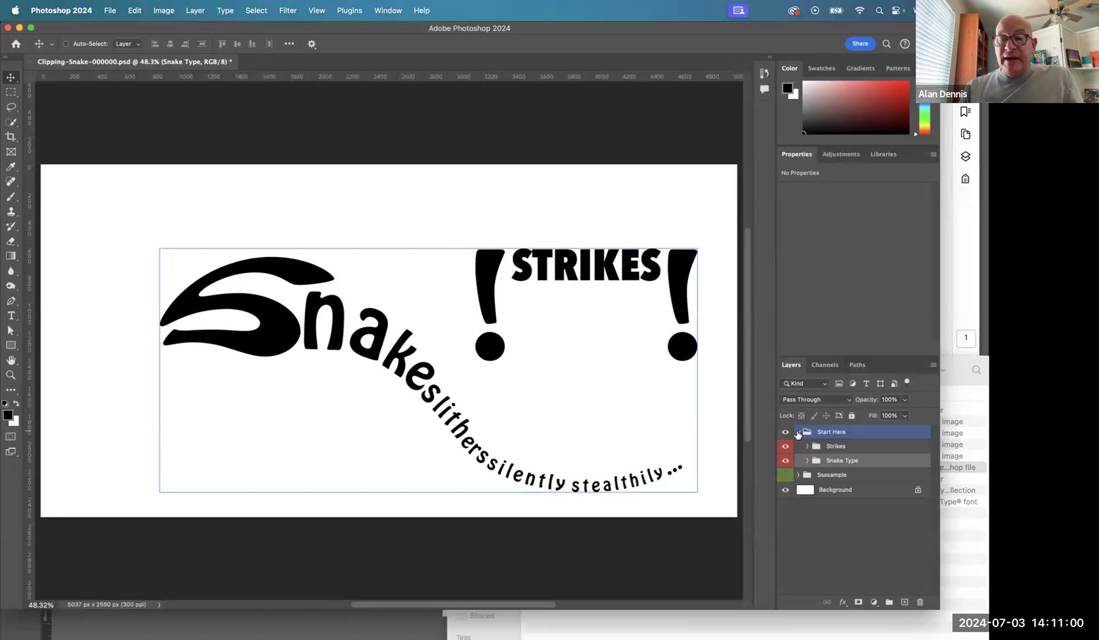
click(108, 10)
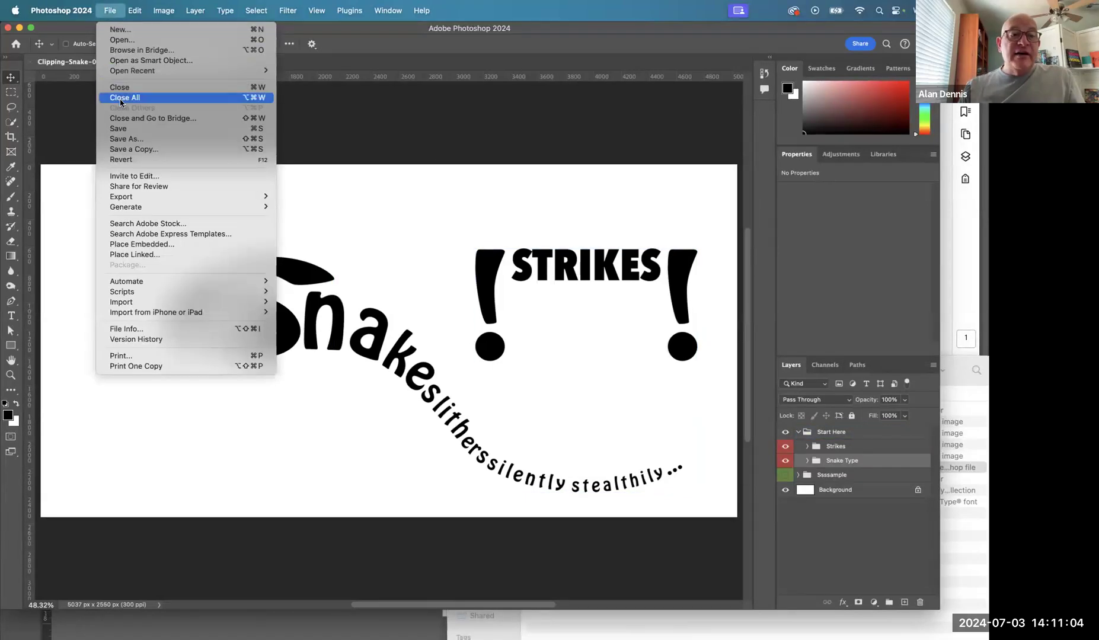
click(120, 139)
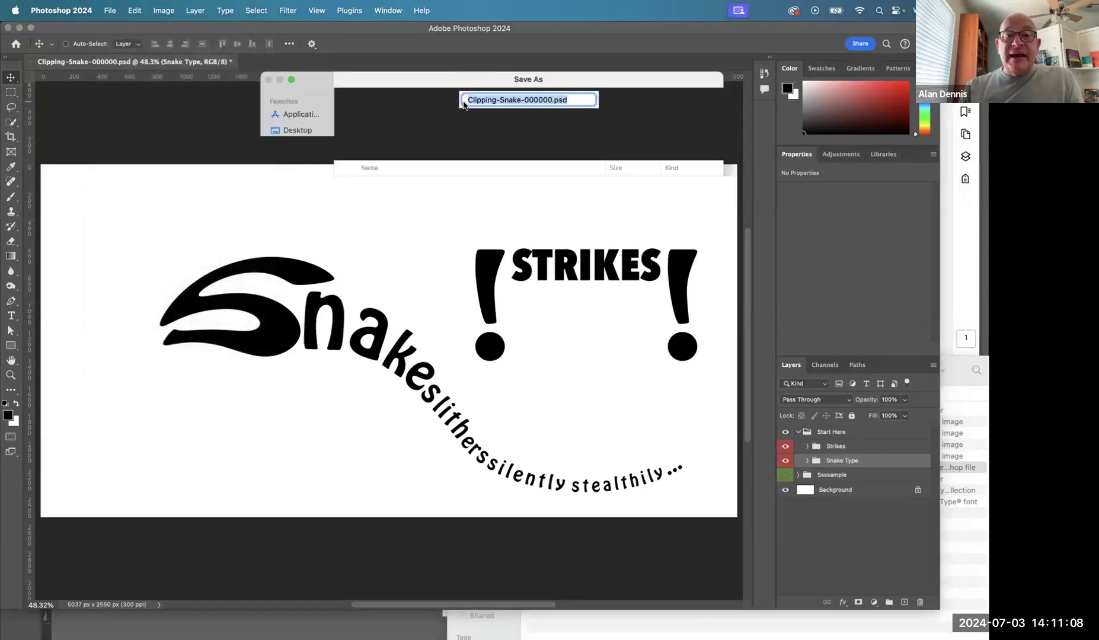
text(Dennis-Alan-)
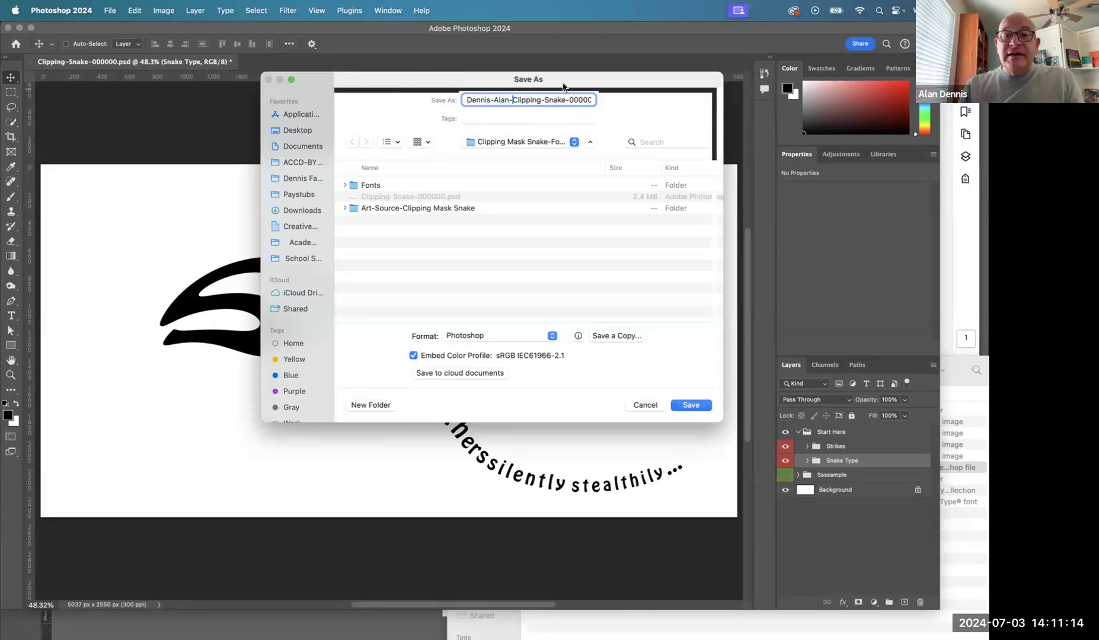
double_click(581, 99)
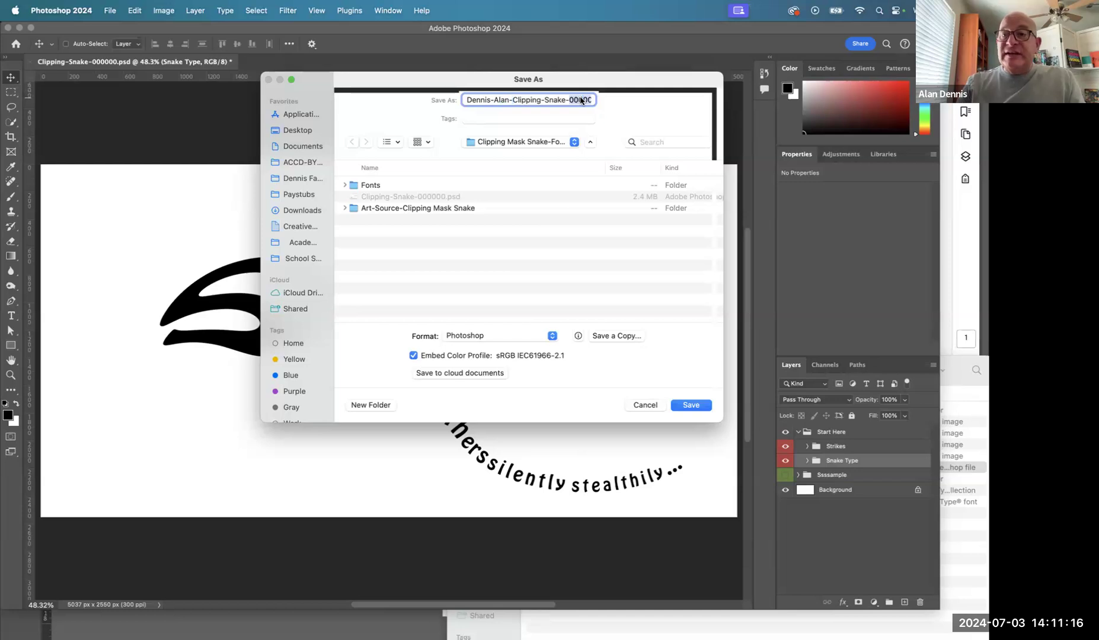
text(0)
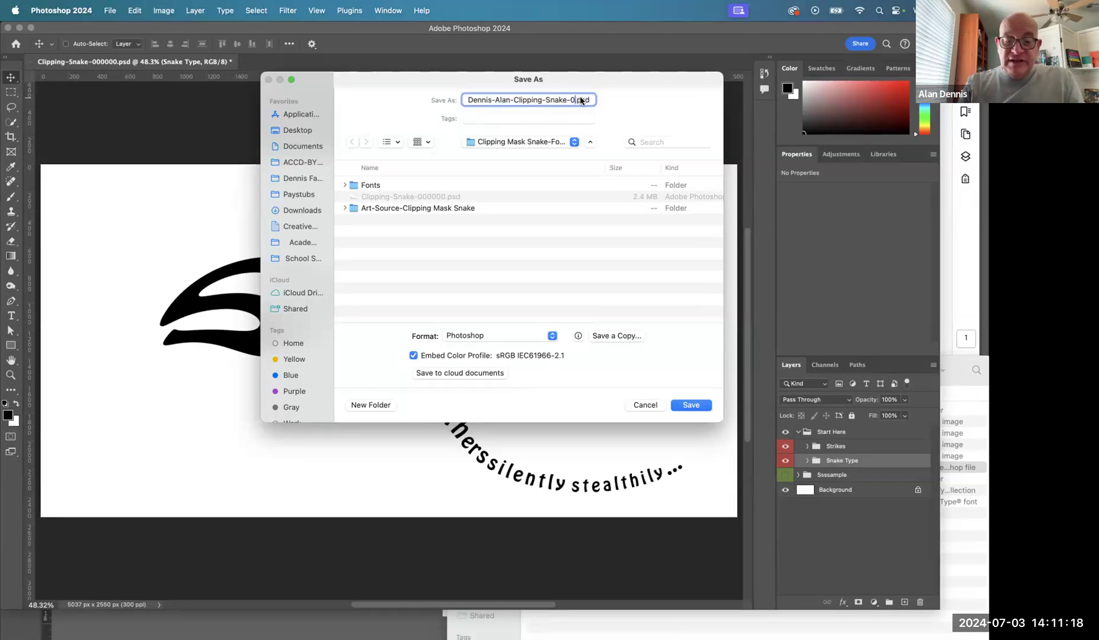
text(7)
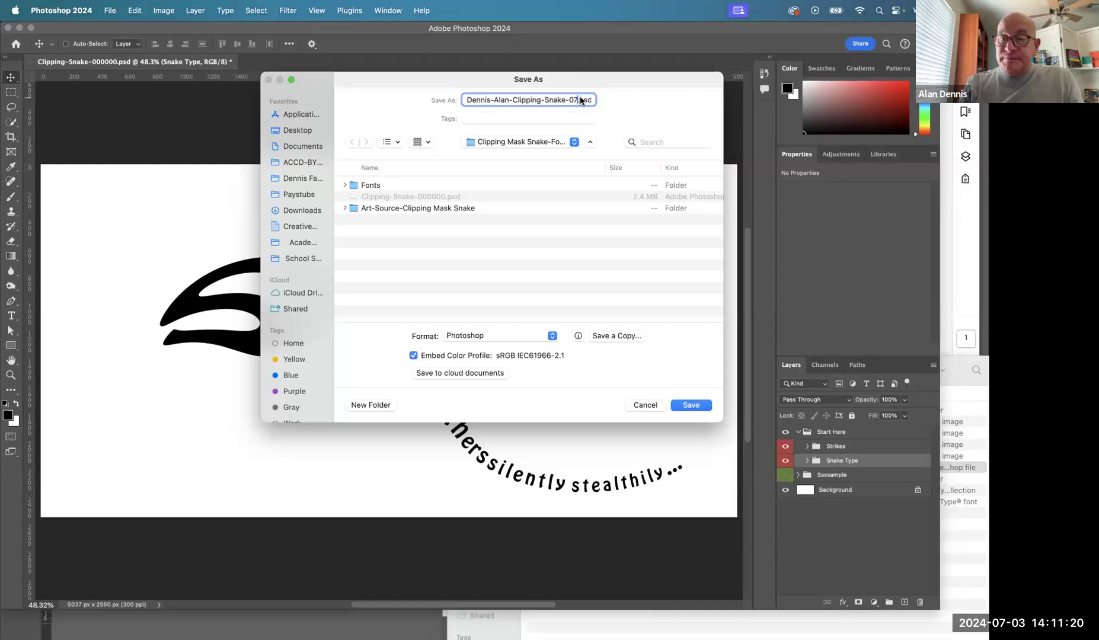
text(0324)
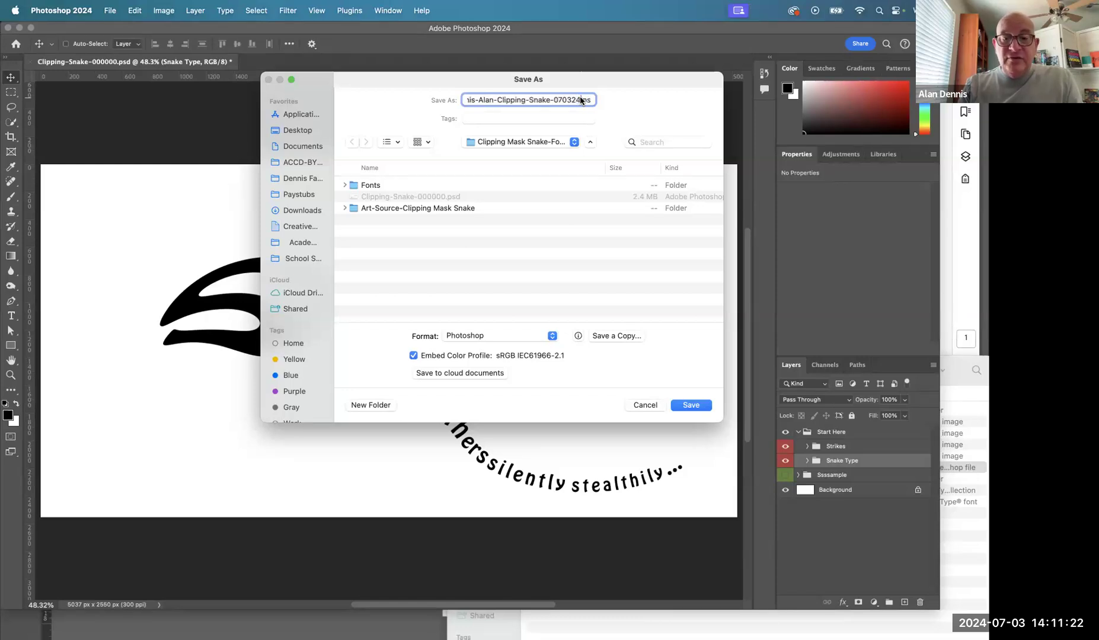
click(687, 406)
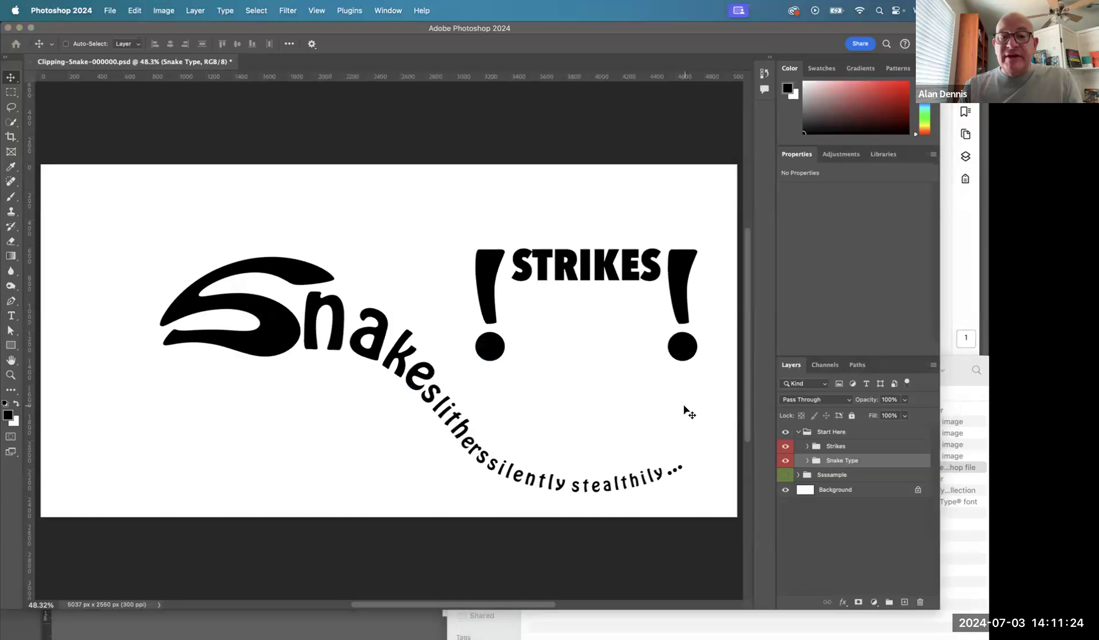
click(630, 288)
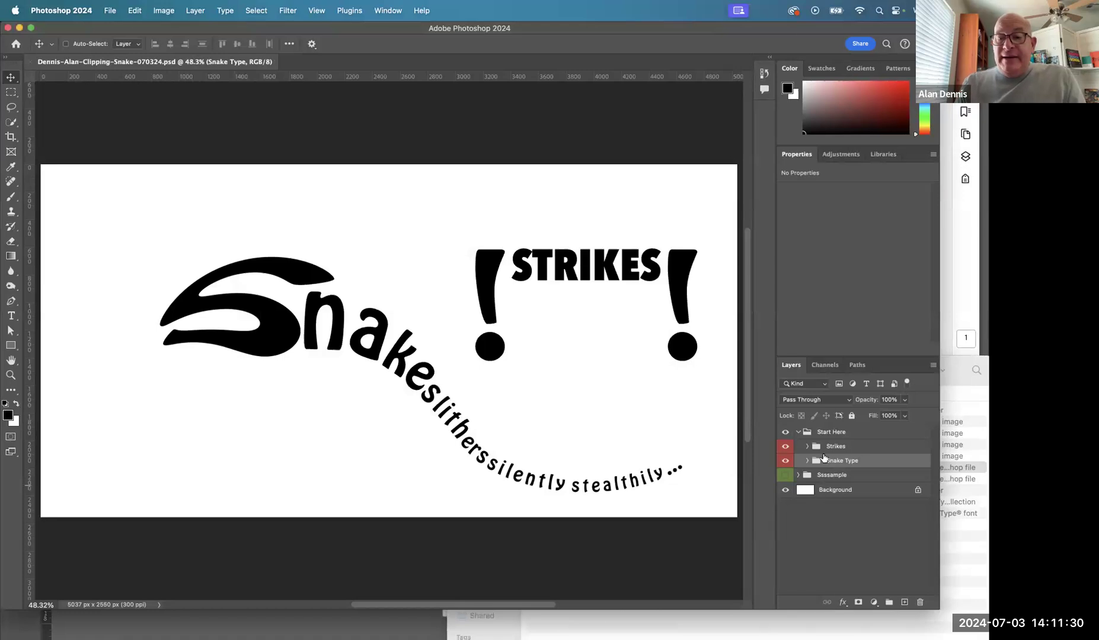
- Collapse the Start Here group and add a new empty layer above it
click(812, 433)
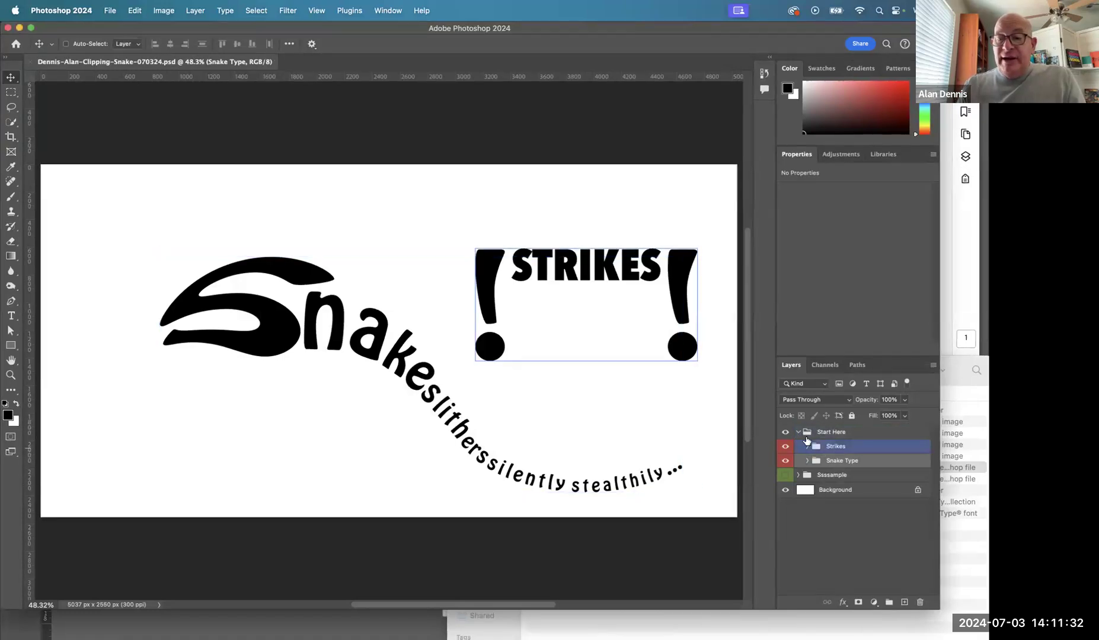
click(798, 433)
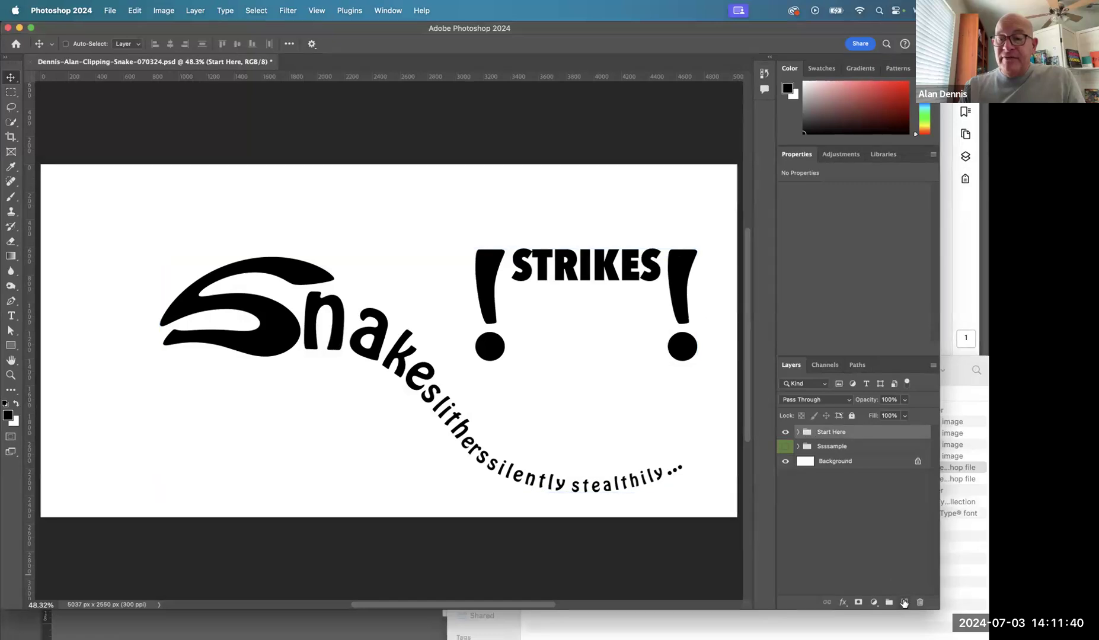
click(904, 603)
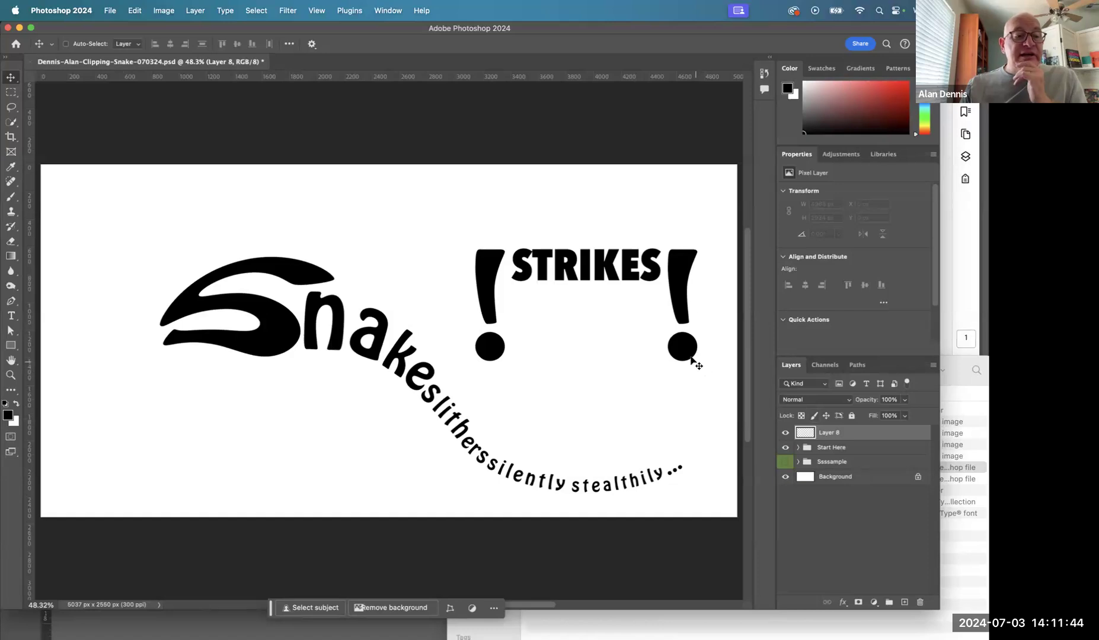
- Set the foreground color to a bright, strongly saturated red
click(8, 415)
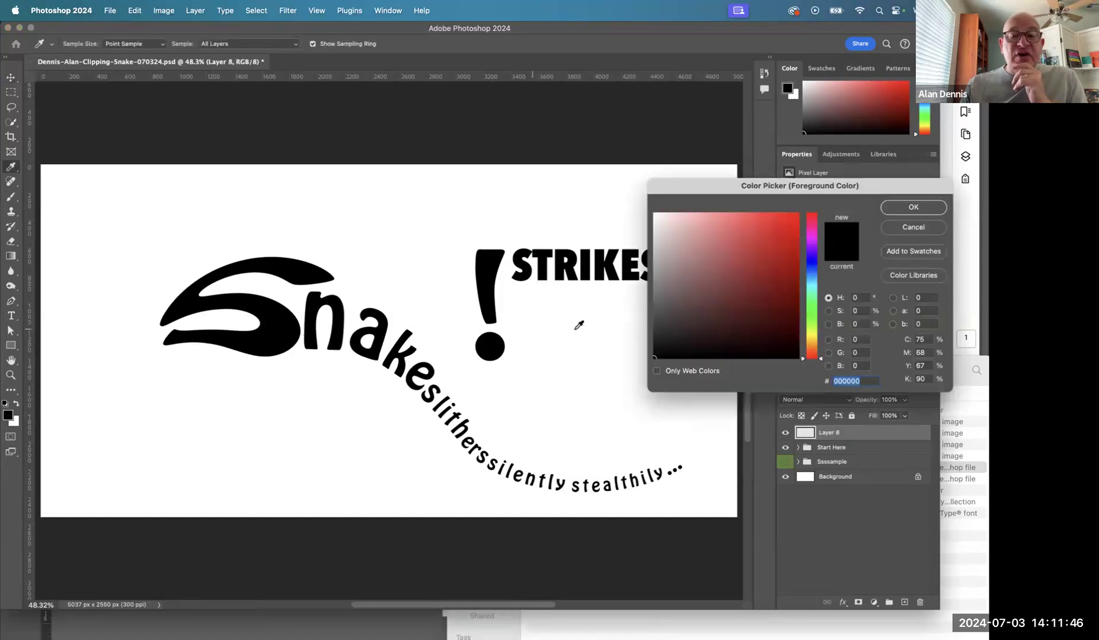
drag(810, 180, 630, 97)
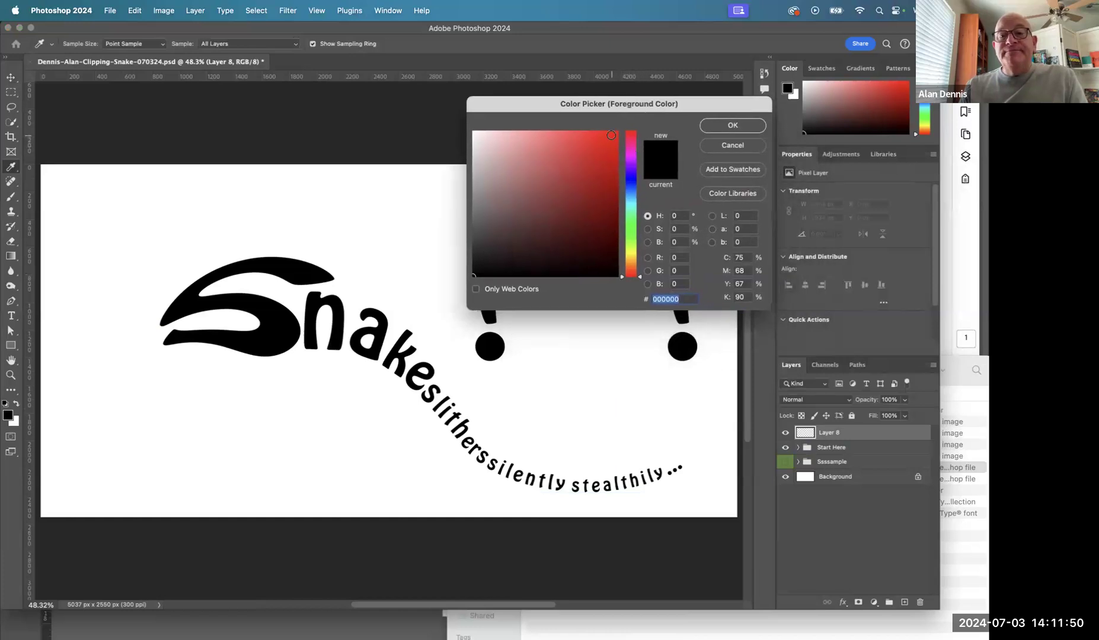
click(613, 138)
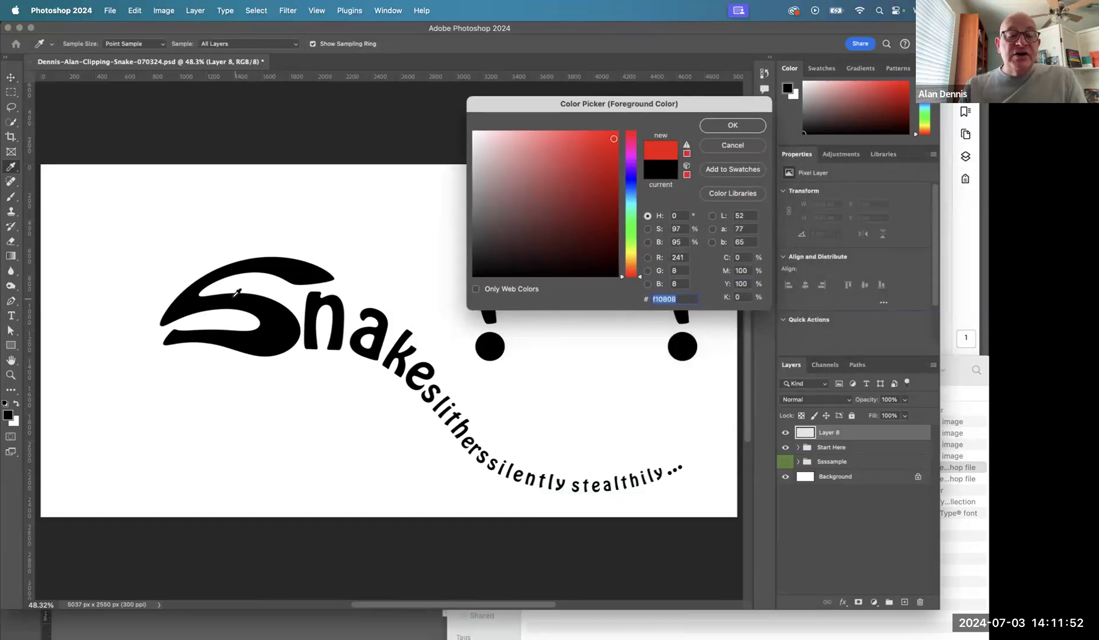
text(b)
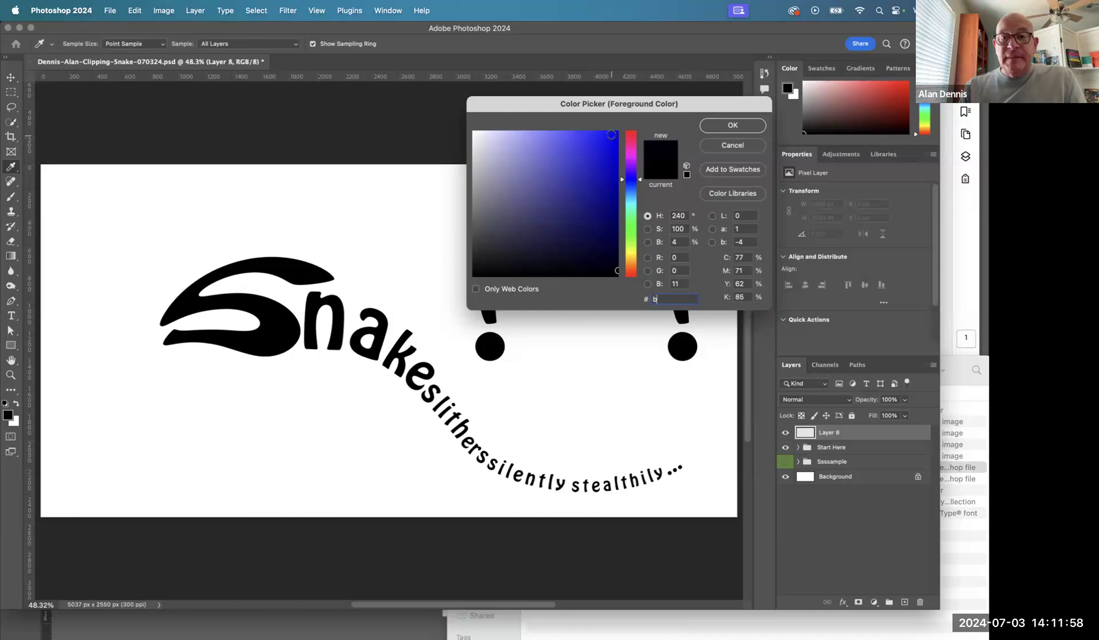
click(631, 133)
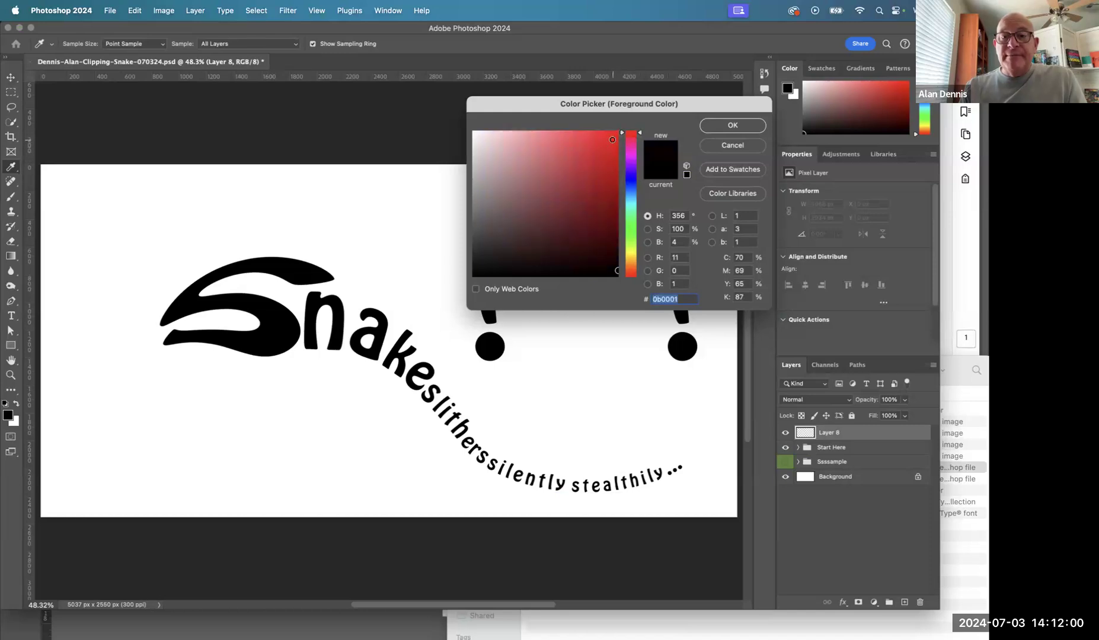
click(612, 140)
click(732, 125)
- Switch to the Brush tool and reduce its size to 175 px
key(v)
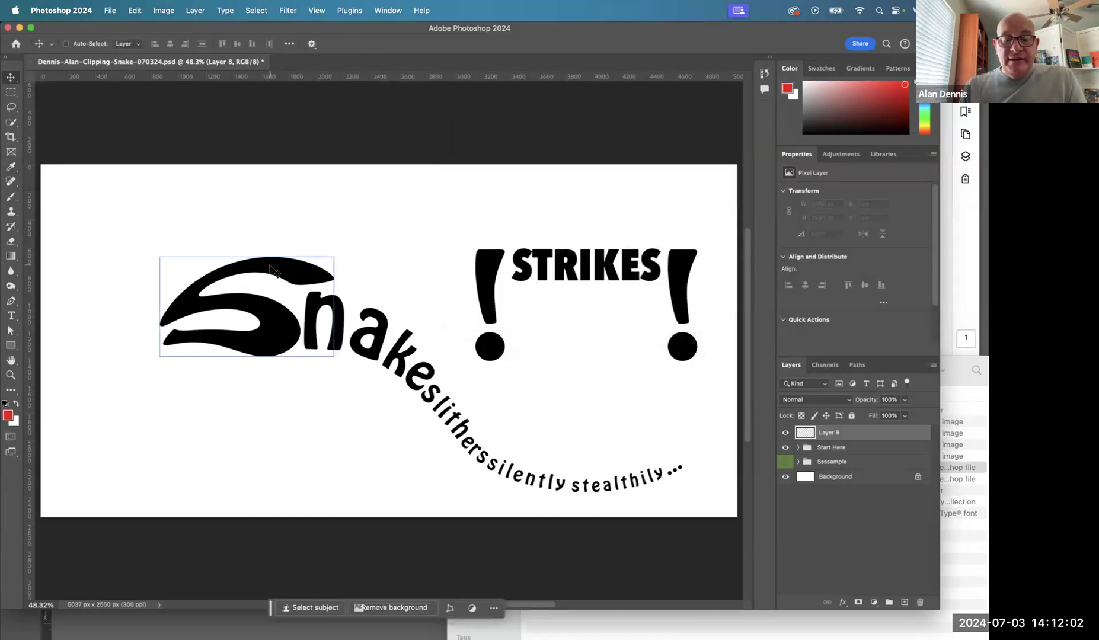
key(b)
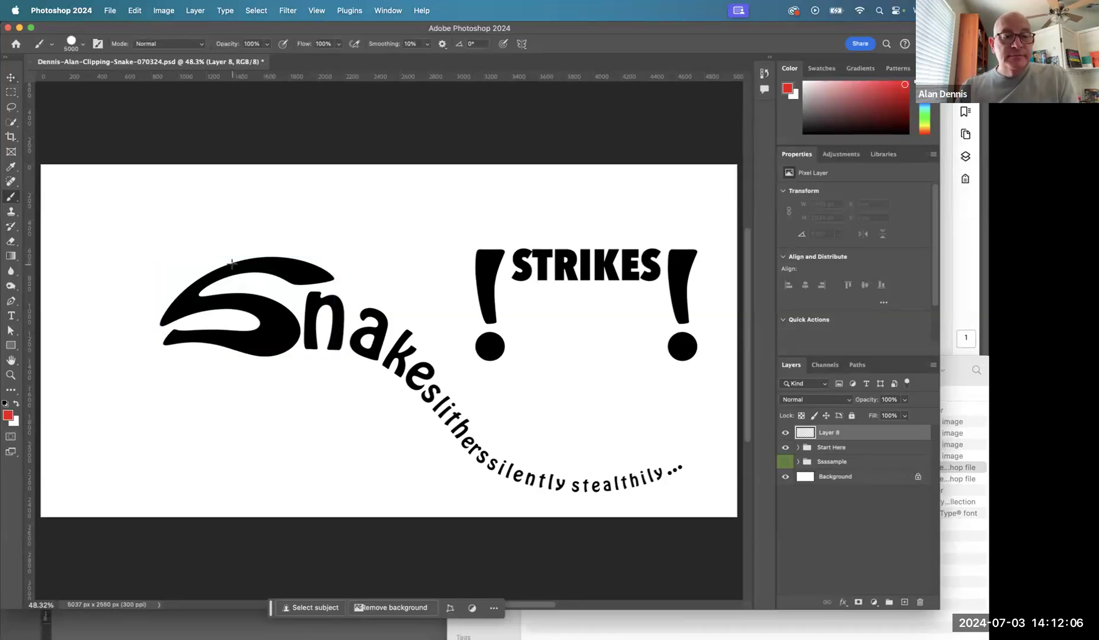
key(bracketleft)
key(bracketleft)
key(bracketleft)
key(bracketleft)
key(bracketleft)
key(bracketleft)
key(bracketleft)
key(bracketleft)
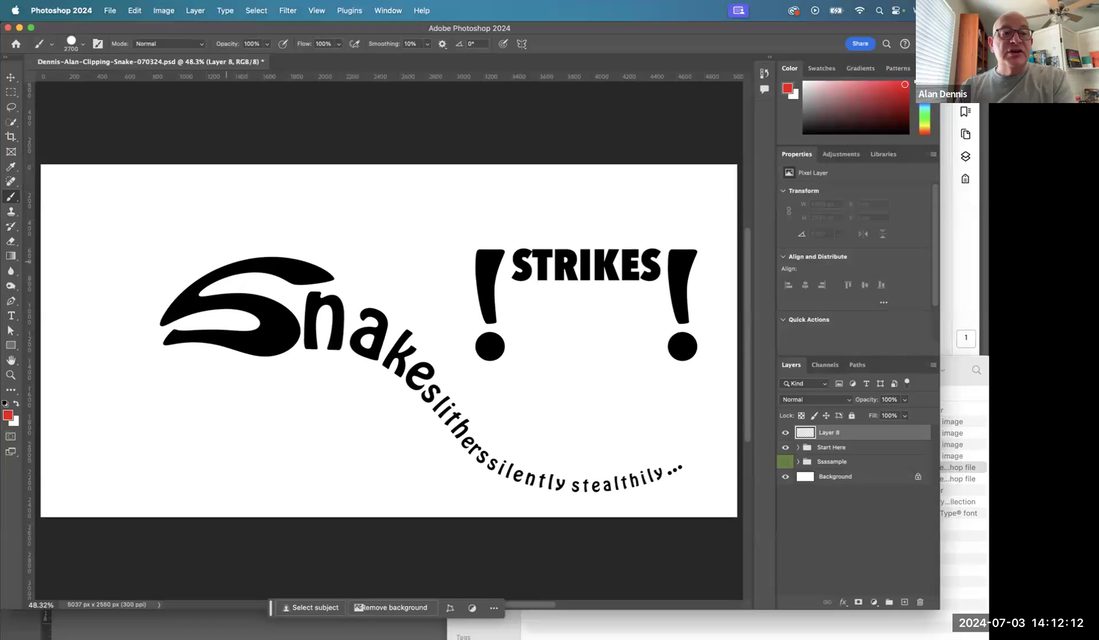
key(bracketleft)
key(bracketleft)
key(bracketleft)
key(bracketleft)
key(bracketleft)
key(bracketleft)
key(bracketleft)
key(bracketleft)
key(bracketleft)
key(bracketleft)
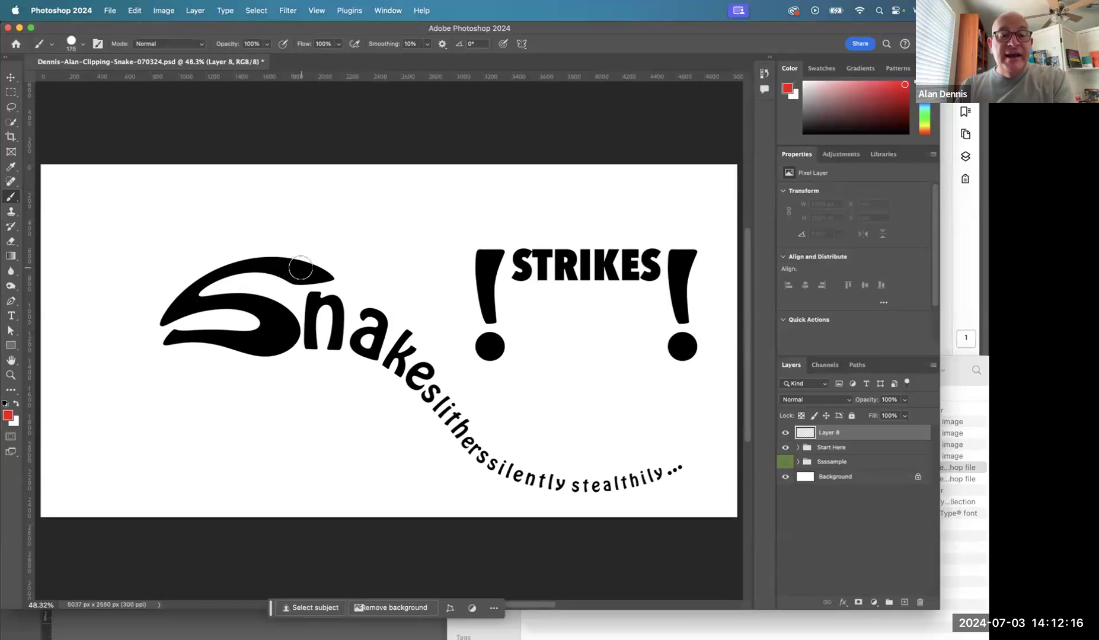
- Paint eight red dots 175 px wide along the edges of the large warped S on the new layer
click(303, 264)
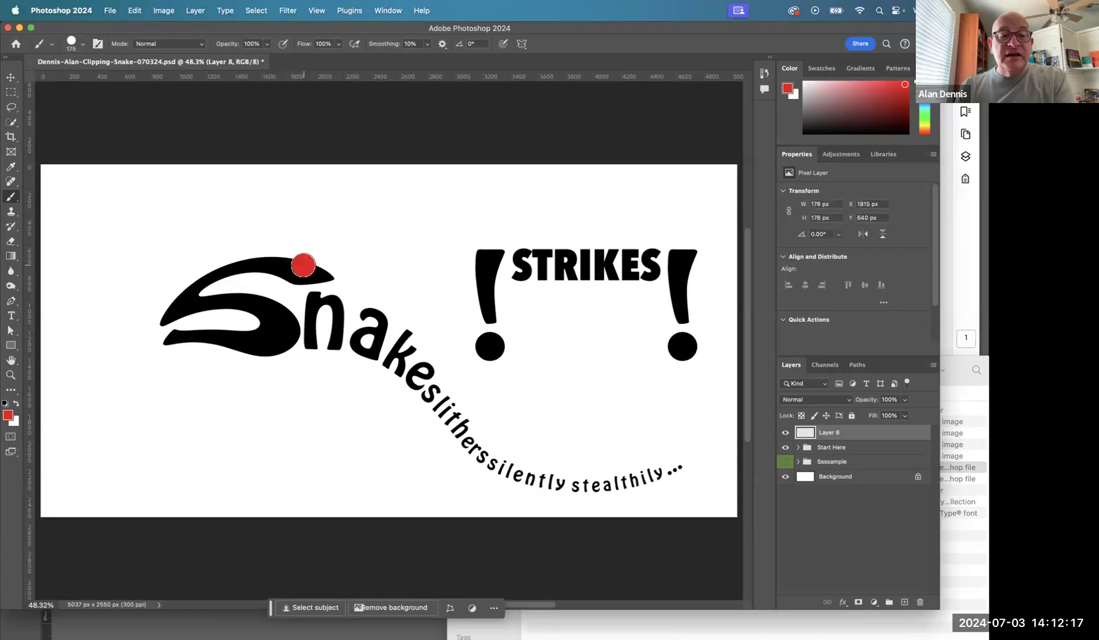
click(262, 275)
click(218, 264)
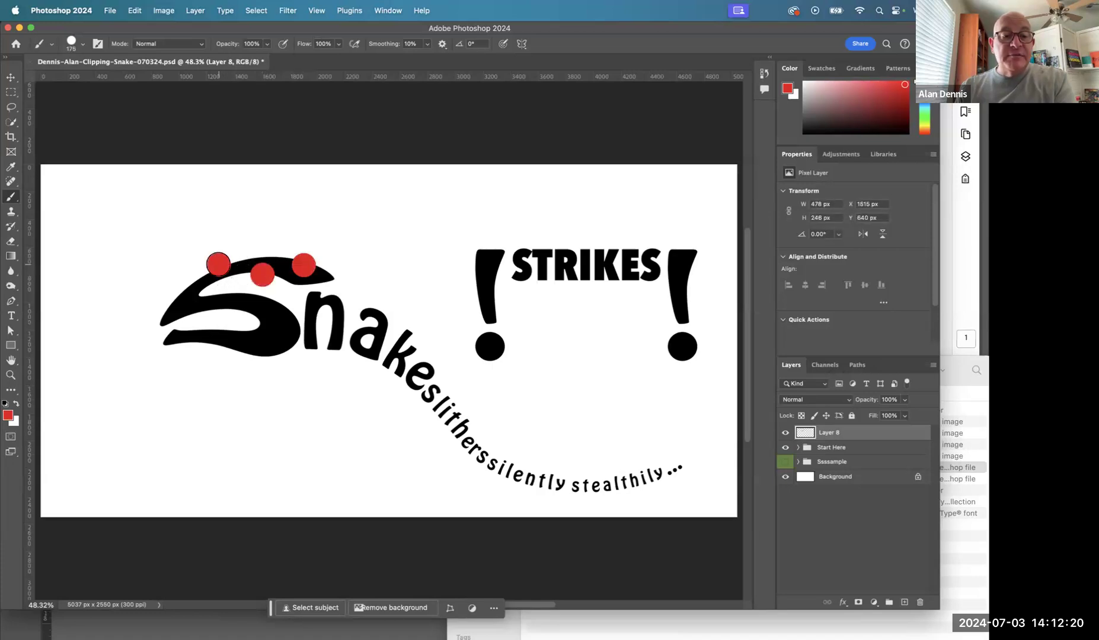
click(206, 309)
click(178, 294)
click(206, 347)
click(264, 325)
click(285, 347)
- Paint two red dots on the "n" with a 125 px brush and rename the dot layer Color dots
key(bracketleft)
key(bracketleft)
key(bracketleft)
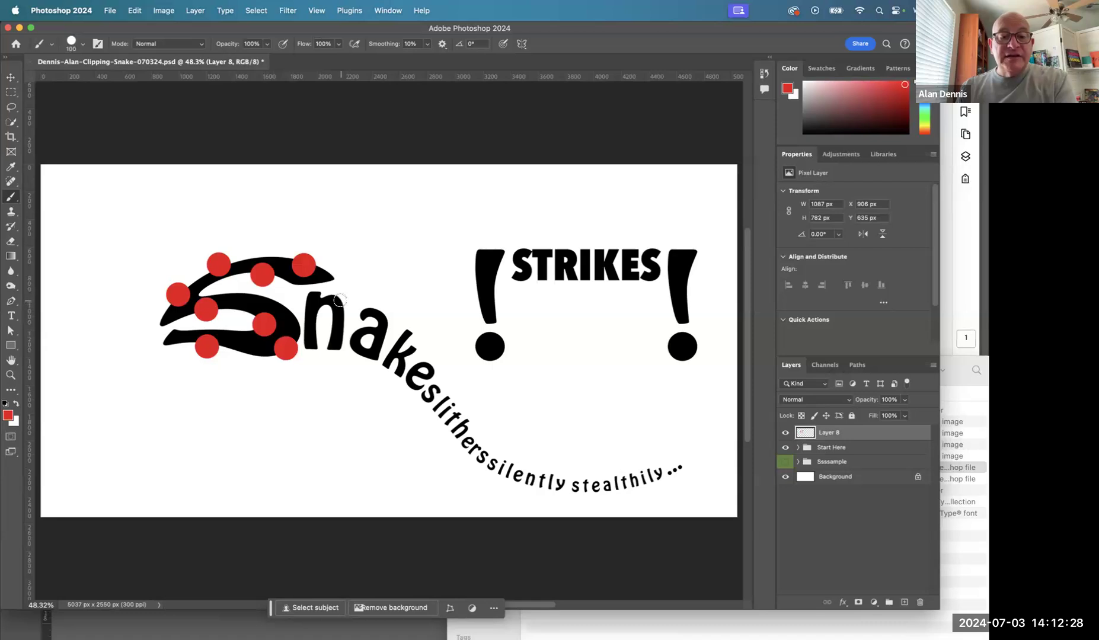
click(340, 300)
key(bracketright)
click(314, 320)
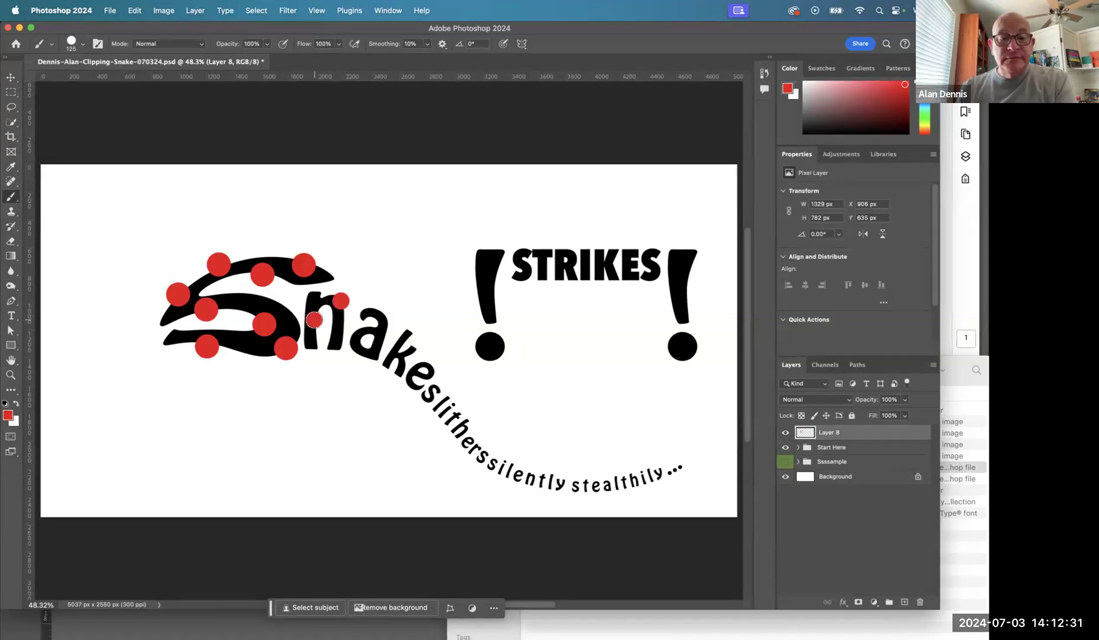
double_click(830, 433)
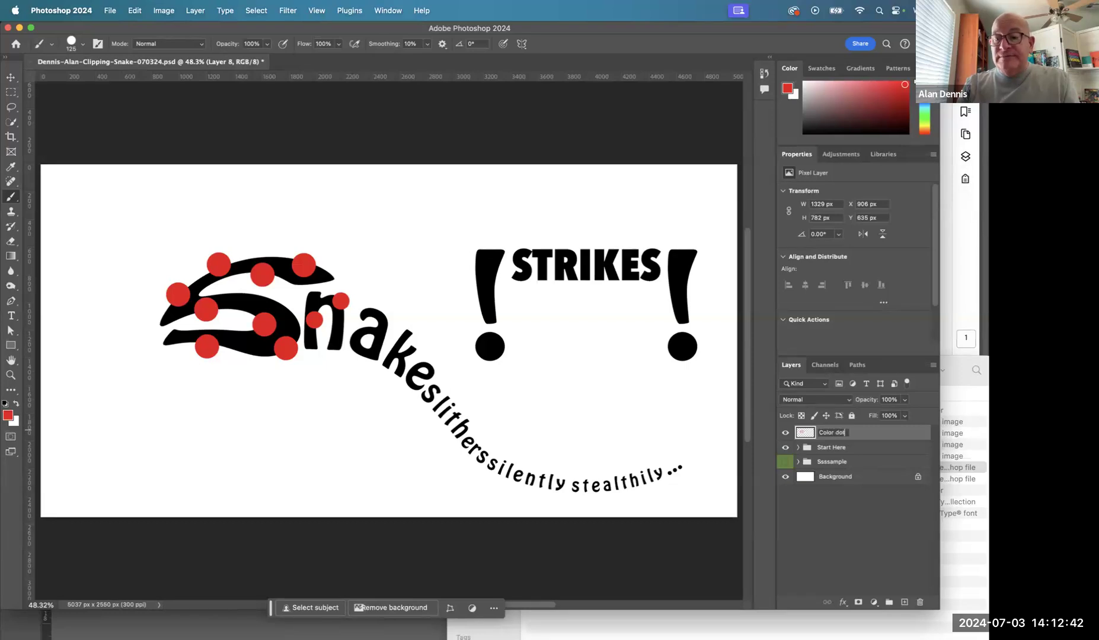
key(Return)
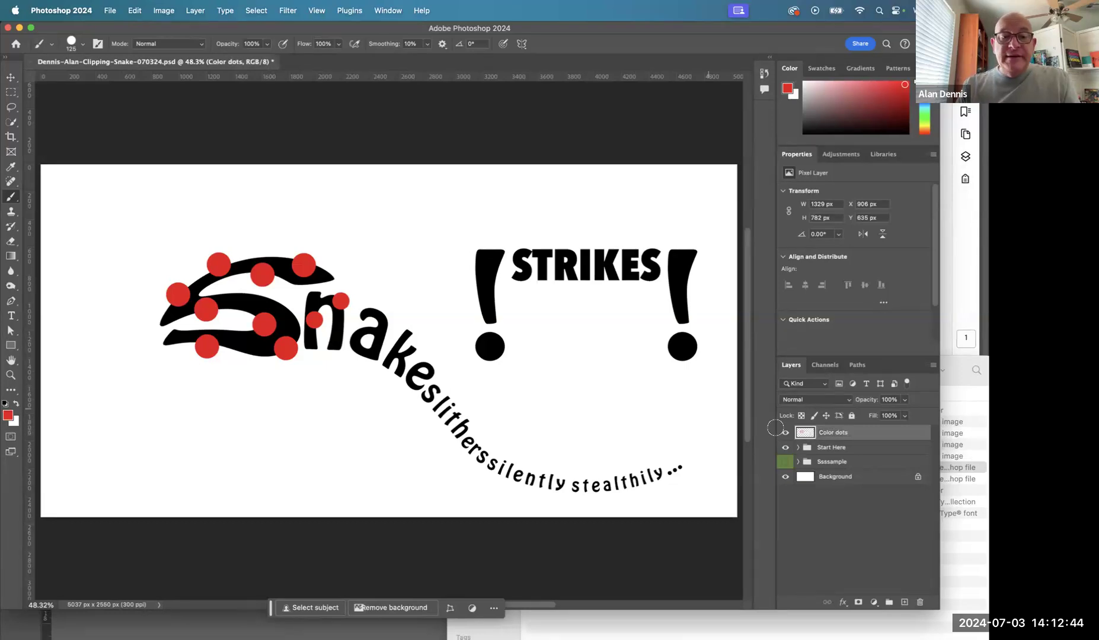
- Add four 125 px red dots, one at the foot of the "n" and three around the "a"
click(339, 347)
click(357, 331)
click(371, 354)
click(383, 324)
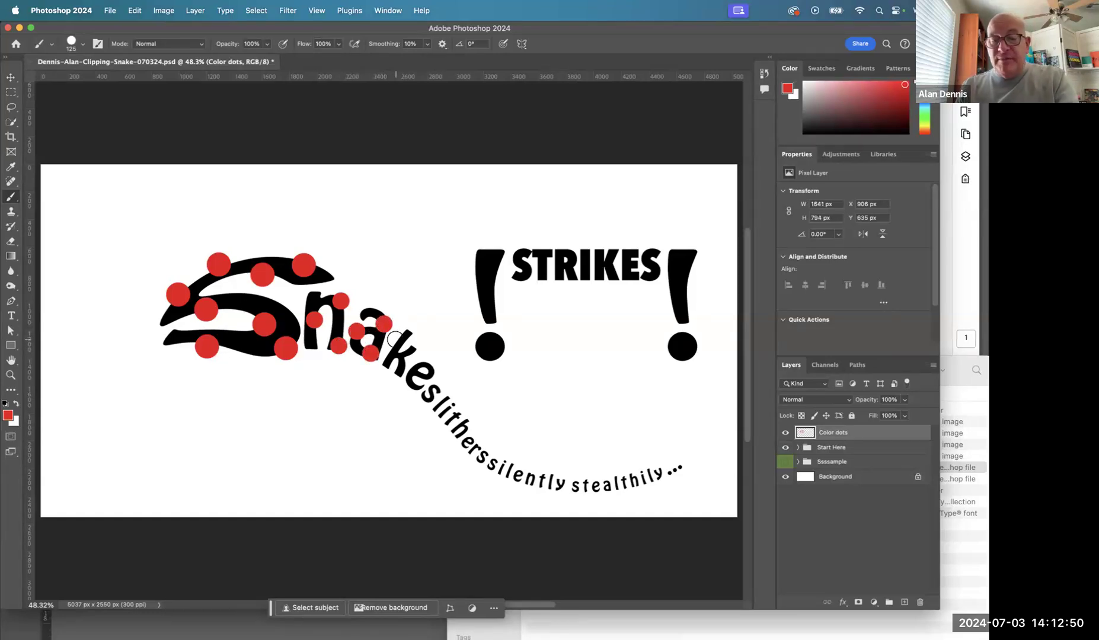
- Continue the red dots over the "k", "e", "s" and "l", reducing the brush to 80, 60 and 45 px as the letters shrink
key(bracketleft)
key(bracketleft)
click(397, 338)
click(405, 358)
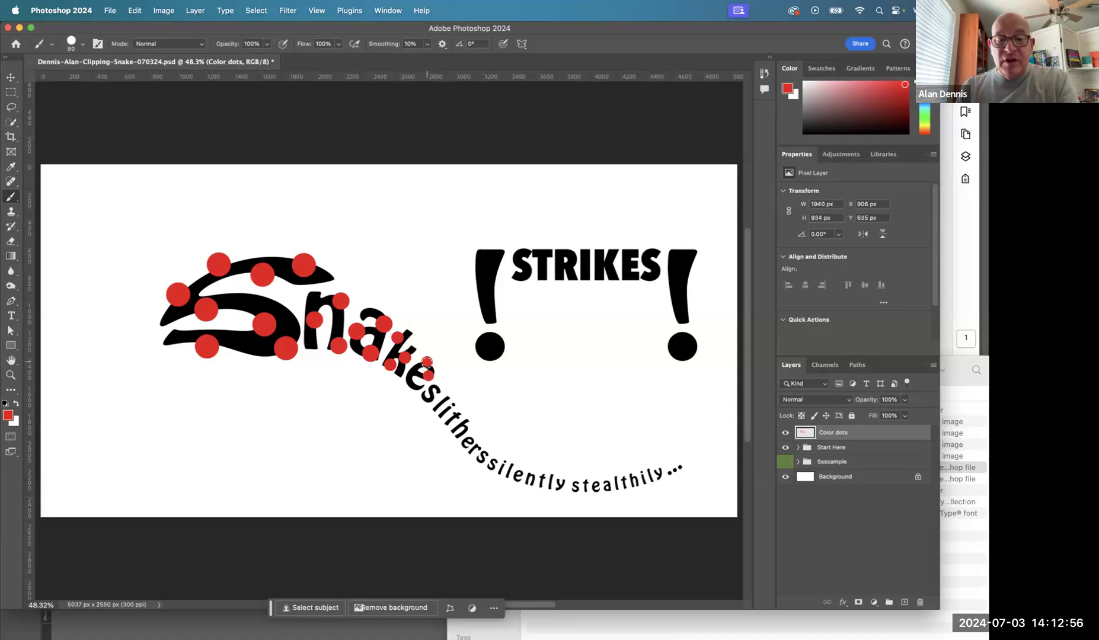
click(440, 392)
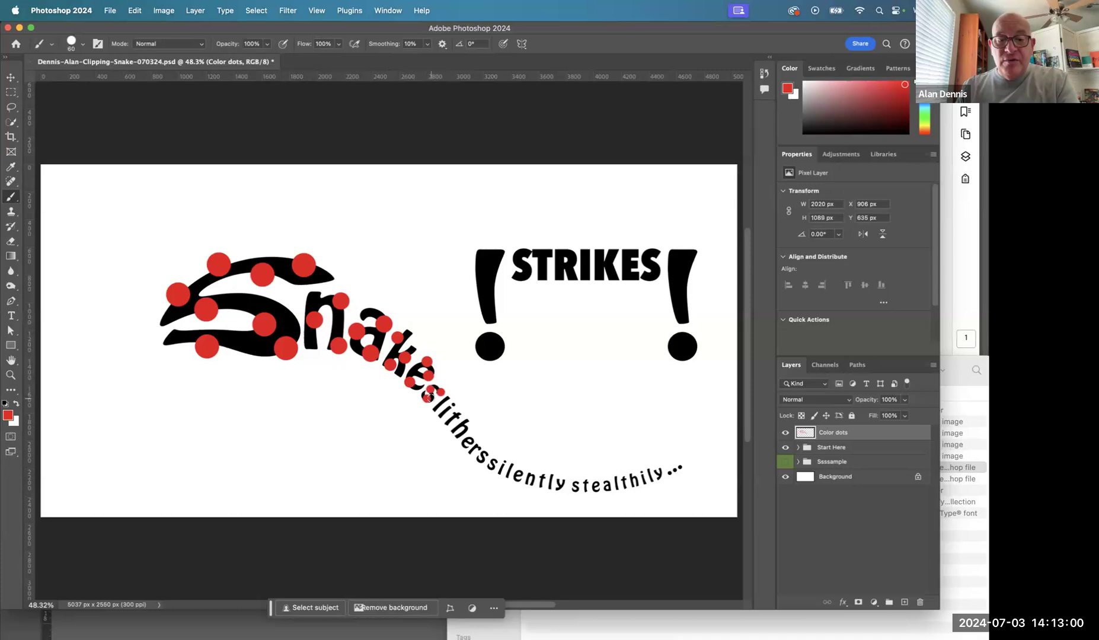
click(438, 409)
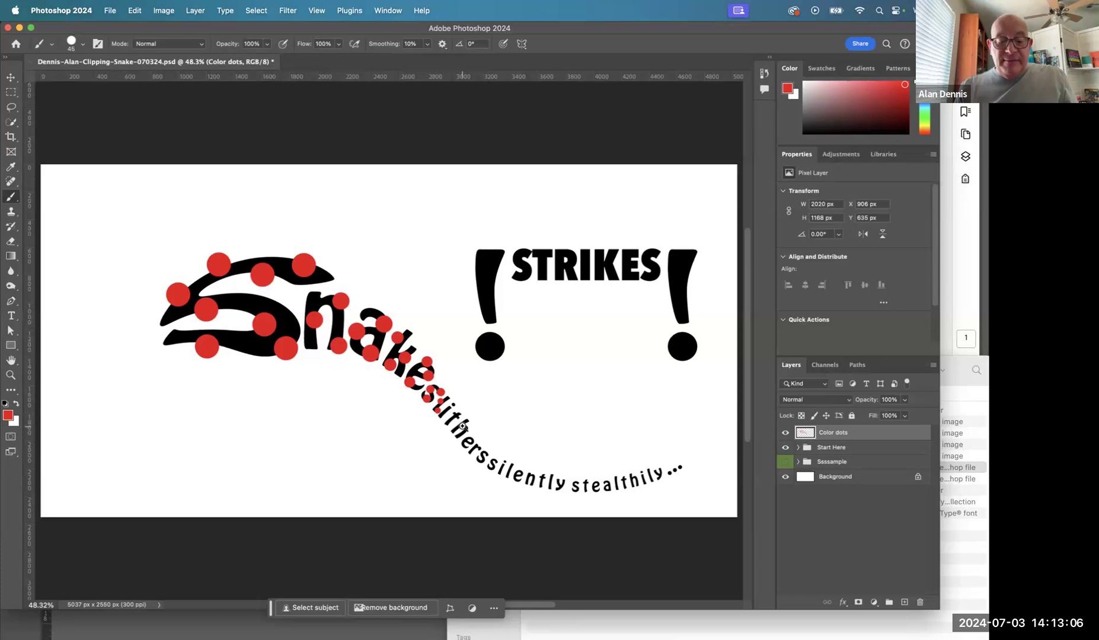
- Add three 45 px red dots at the upper ends of the "l" and "i" in "slithers" and beside the i's dot
scroll(462, 426, up, 5)
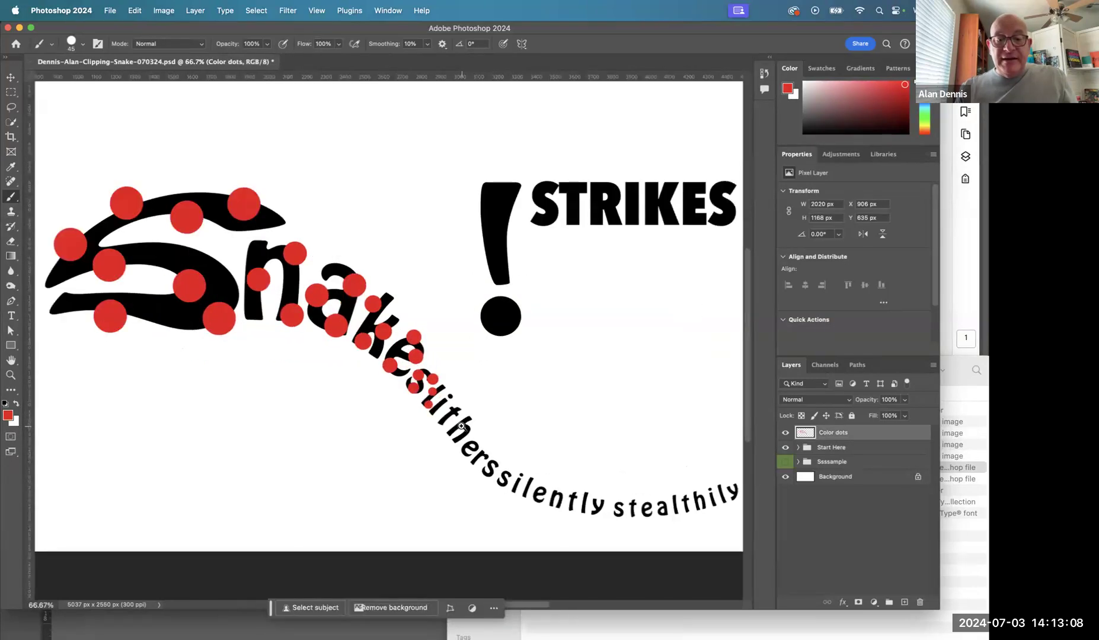
scroll(463, 425, up, 1)
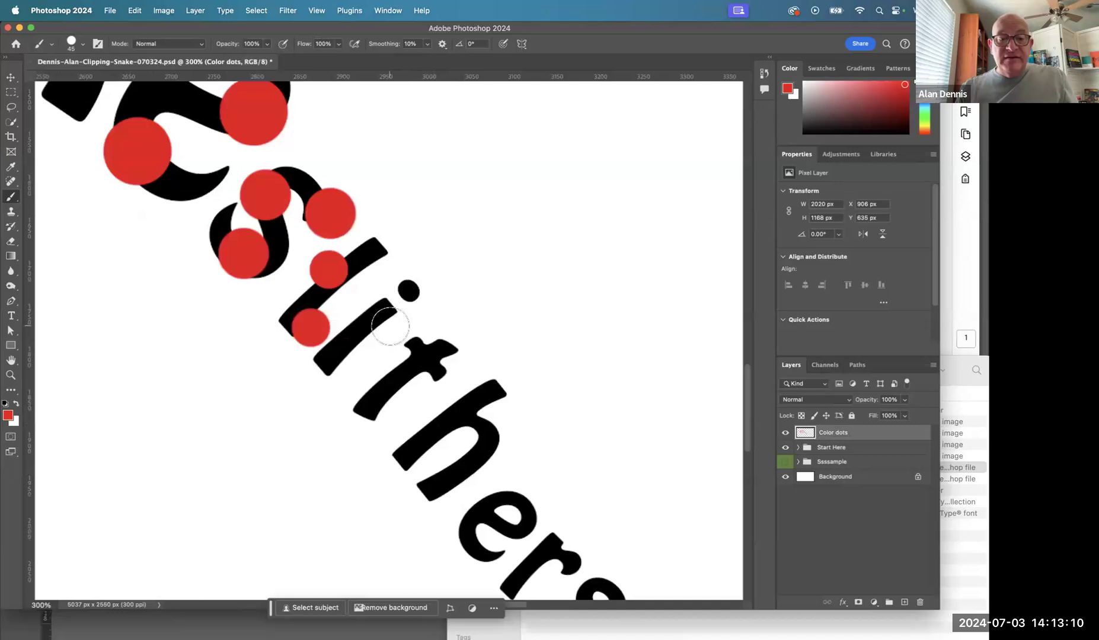
click(391, 327)
click(387, 262)
click(428, 288)
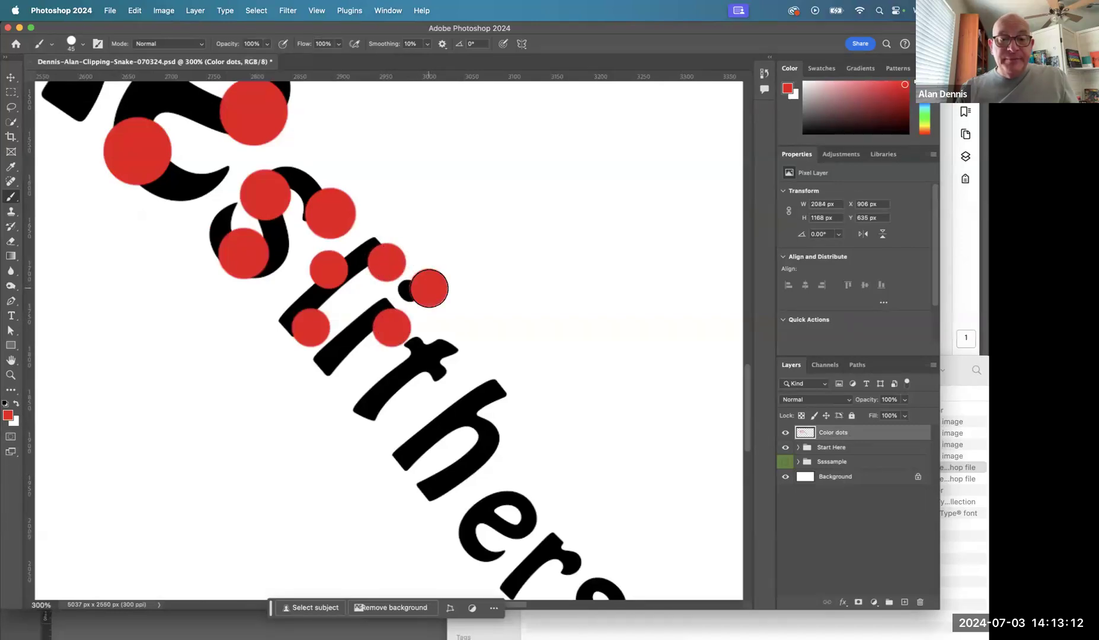
- Paint three 45 px red dots on "slithers": one at the foot of the "i" and two on the "t"
click(354, 359)
click(394, 400)
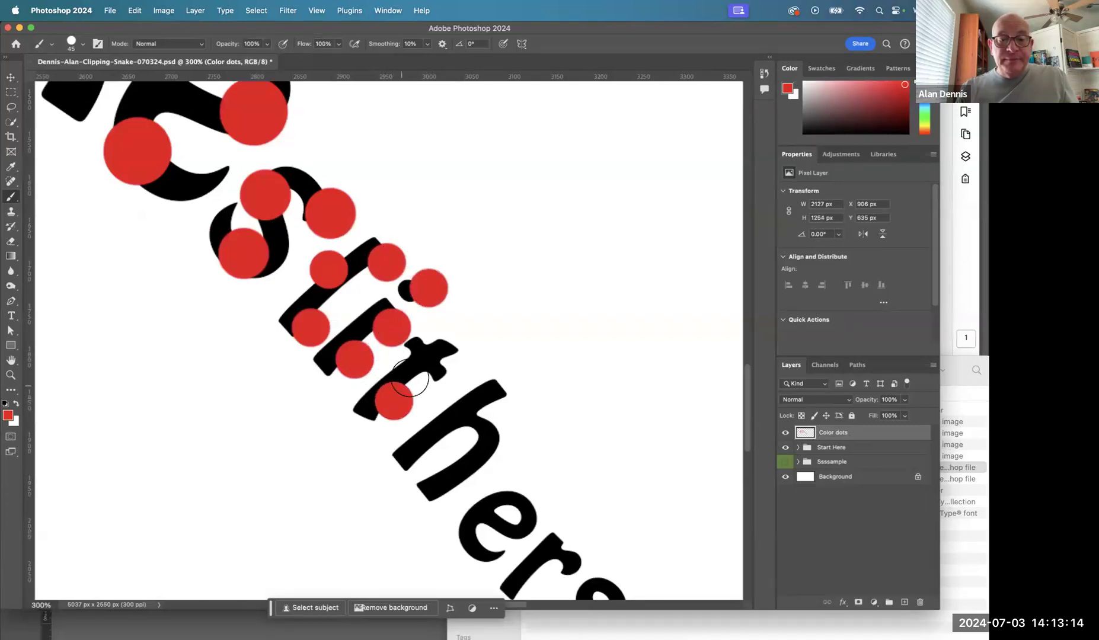
click(434, 346)
- Reduce the brush to 30 px and paint four red dots on the "h" of "slithers"
key(bracketleft)
key(bracketleft)
click(455, 427)
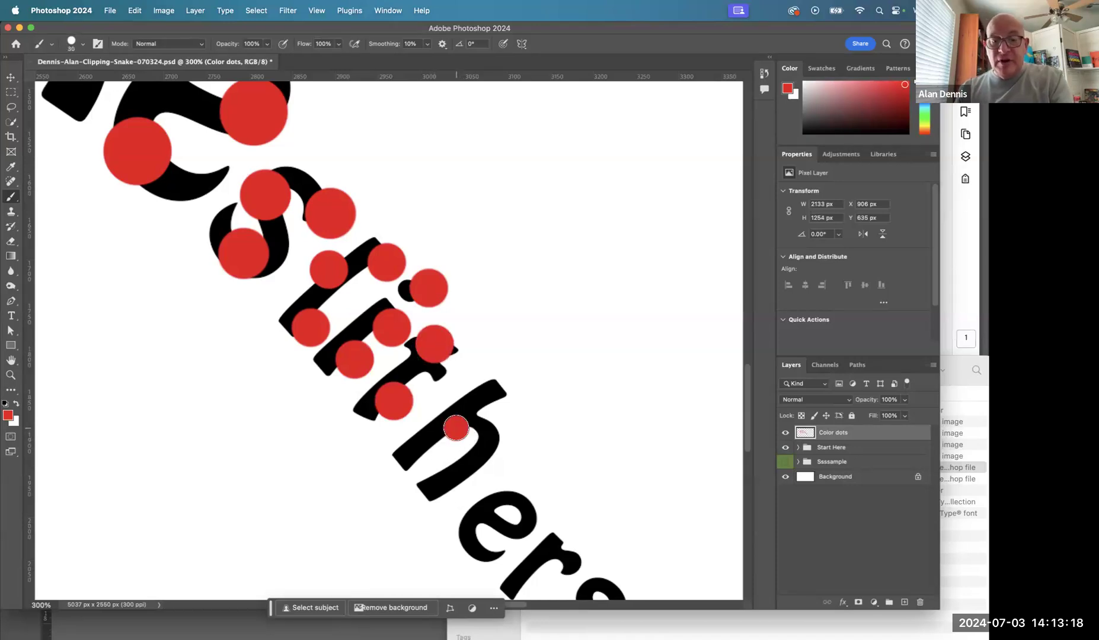
click(477, 380)
click(461, 483)
click(410, 438)
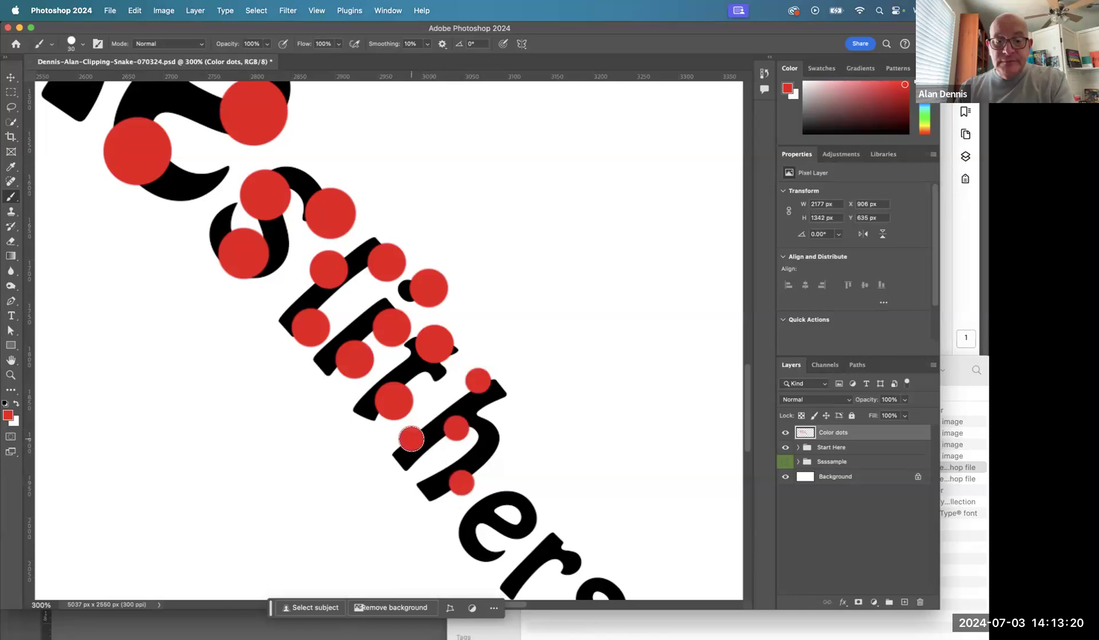
- Paint 30 px red dots on the end of "slithers", three around the "e" and two on the "r"
click(472, 519)
click(521, 537)
click(521, 503)
drag(553, 500, 438, 325)
click(407, 404)
click(458, 368)
- Paint three 30 px red dots on the final "s" of "slithers"
click(488, 443)
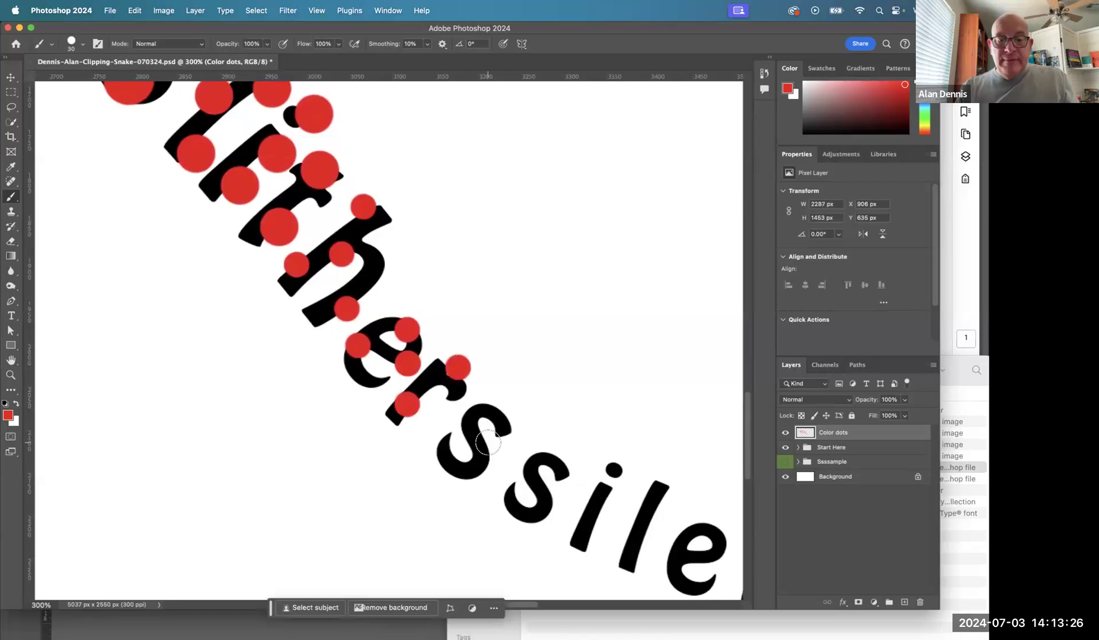
click(437, 466)
click(486, 406)
- Paint 30 px red dots on the start of "silently": two on the "s", three on the "i" and two on the "l"
click(543, 496)
click(538, 448)
click(603, 514)
click(602, 468)
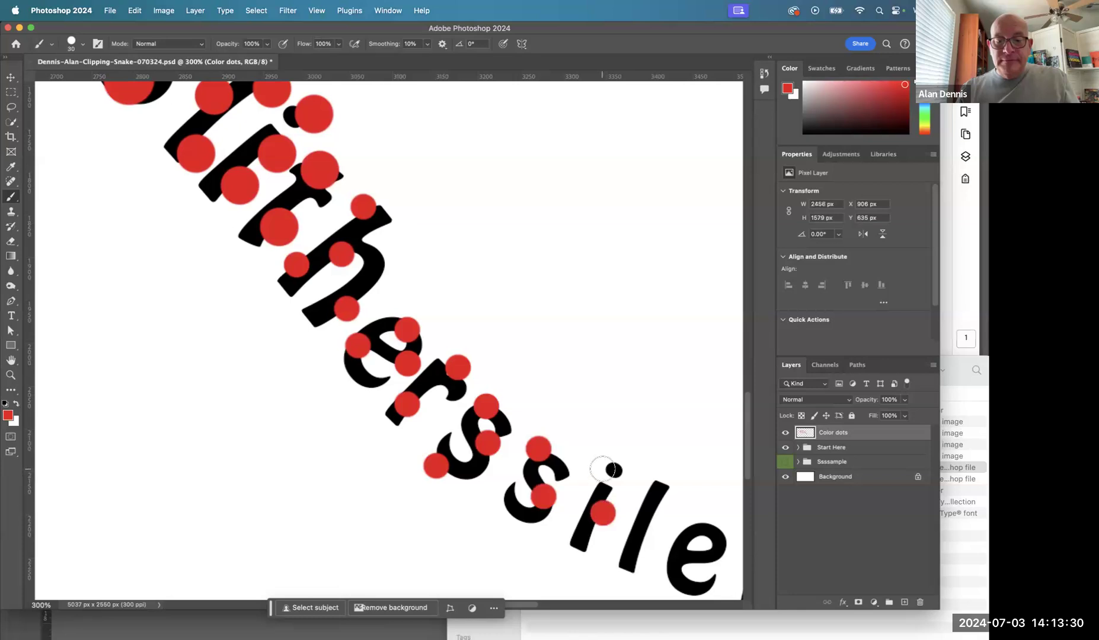
click(571, 535)
click(632, 561)
click(632, 509)
- Paint two 30 px red dots on the "e" and three on the "n" of "silently"
drag(694, 543, 504, 372)
click(496, 356)
click(510, 420)
click(557, 401)
click(592, 435)
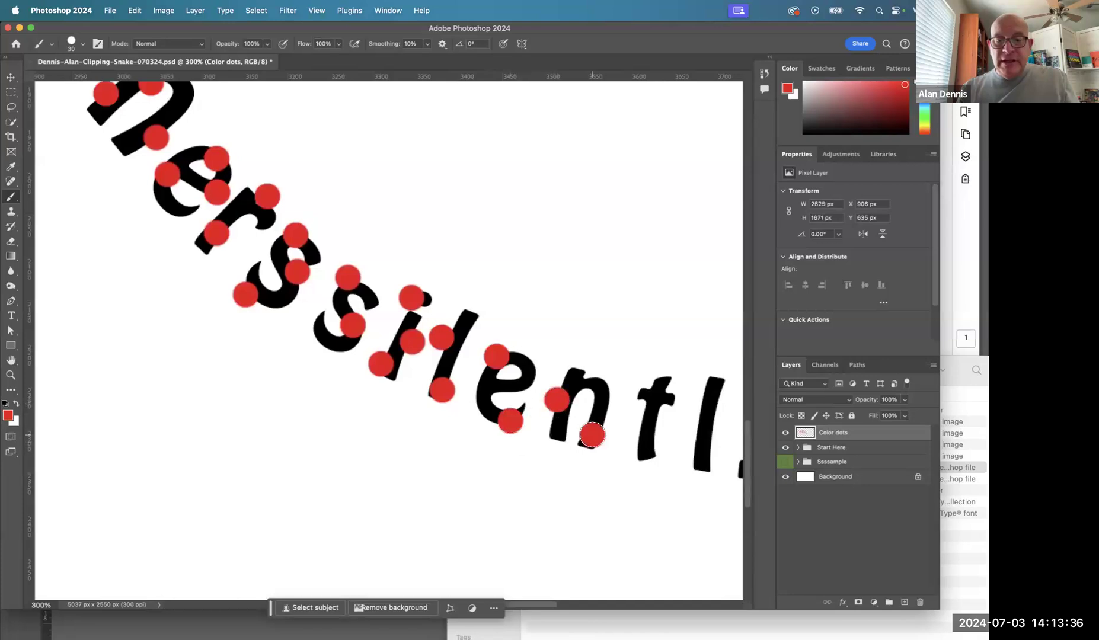
click(599, 395)
- Finish the red dots on "silently" with one each on the "t" and last "l" and two on the "y"
click(646, 427)
click(714, 418)
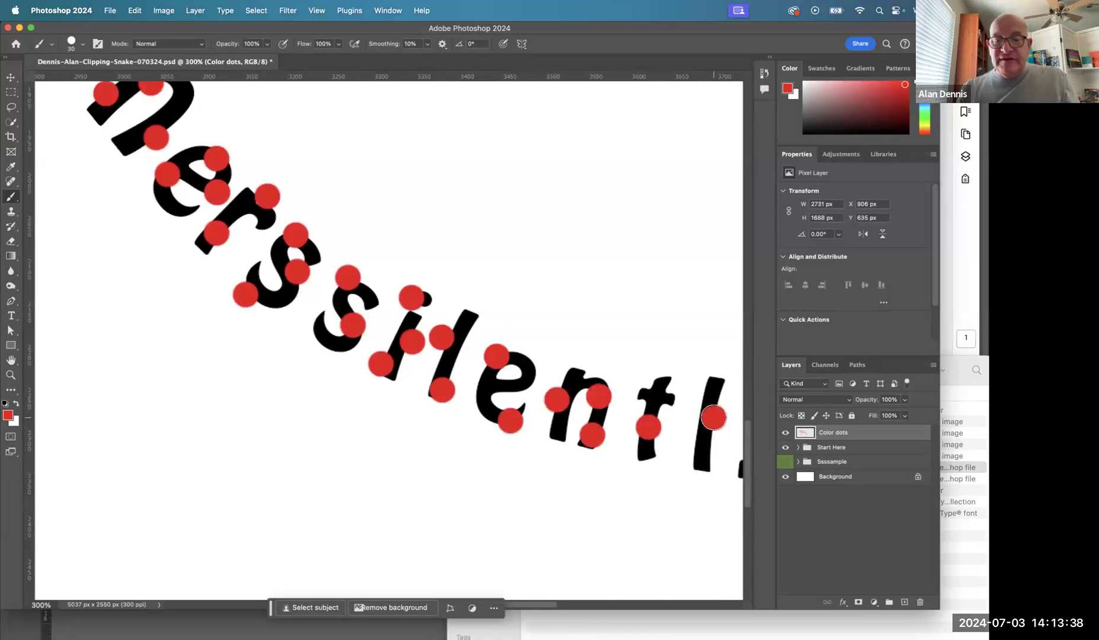
scroll(484, 324, right, 5)
scroll(484, 325, down, 2)
click(467, 330)
click(513, 324)
- Paint 30 px red dots on the start of "stealthily": two on the "s", one on the "t" and two on the "e"
click(576, 386)
click(598, 344)
click(632, 340)
drag(639, 355, 501, 315)
click(511, 317)
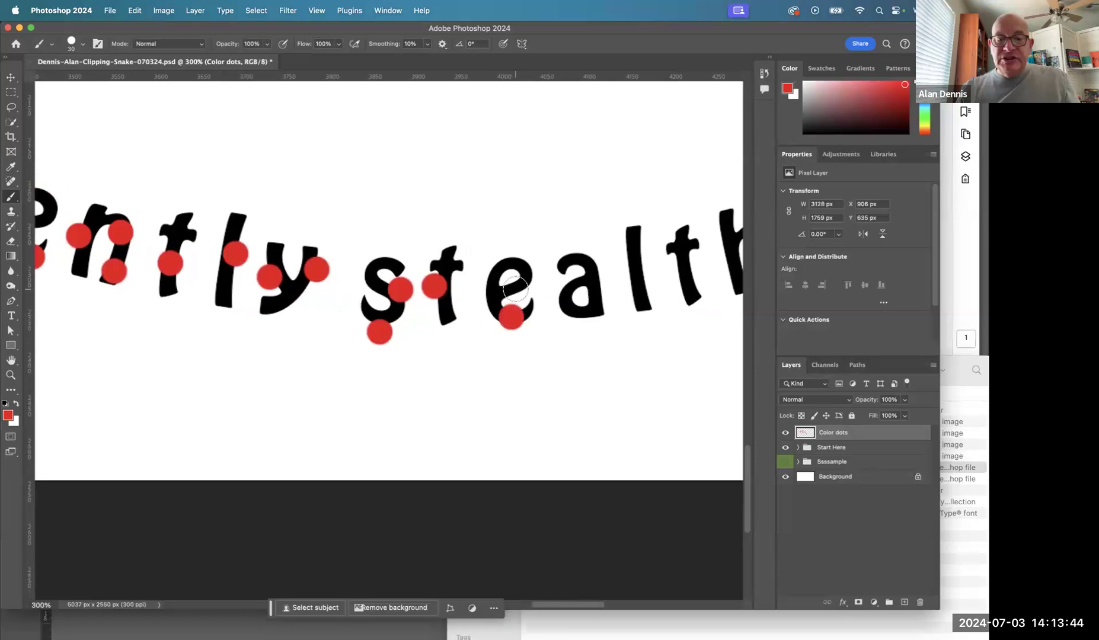
click(525, 261)
- Paint two red dots on the "a", two on the first "l" and one on the second "t" of "stealthily"
click(570, 293)
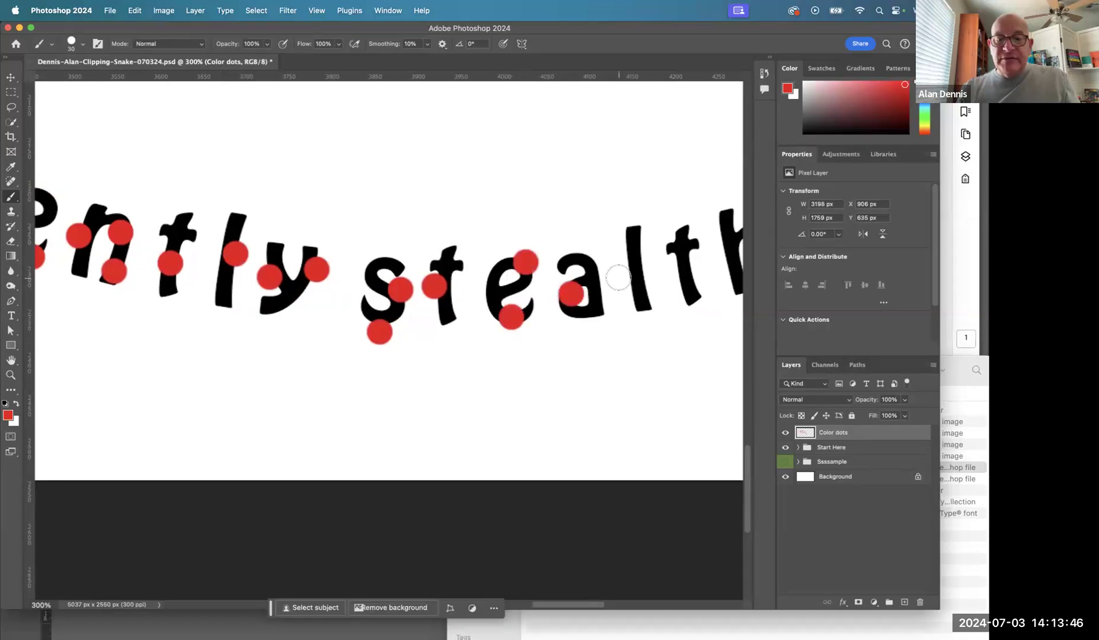
click(605, 262)
click(626, 290)
click(644, 242)
click(682, 283)
- Finish the red dots on "stealthily" with two each on the "h", "i" and "y" and one on the last "l"
drag(682, 283, 442, 281)
click(506, 235)
click(535, 268)
click(563, 249)
click(562, 192)
click(609, 235)
click(644, 200)
click(684, 239)
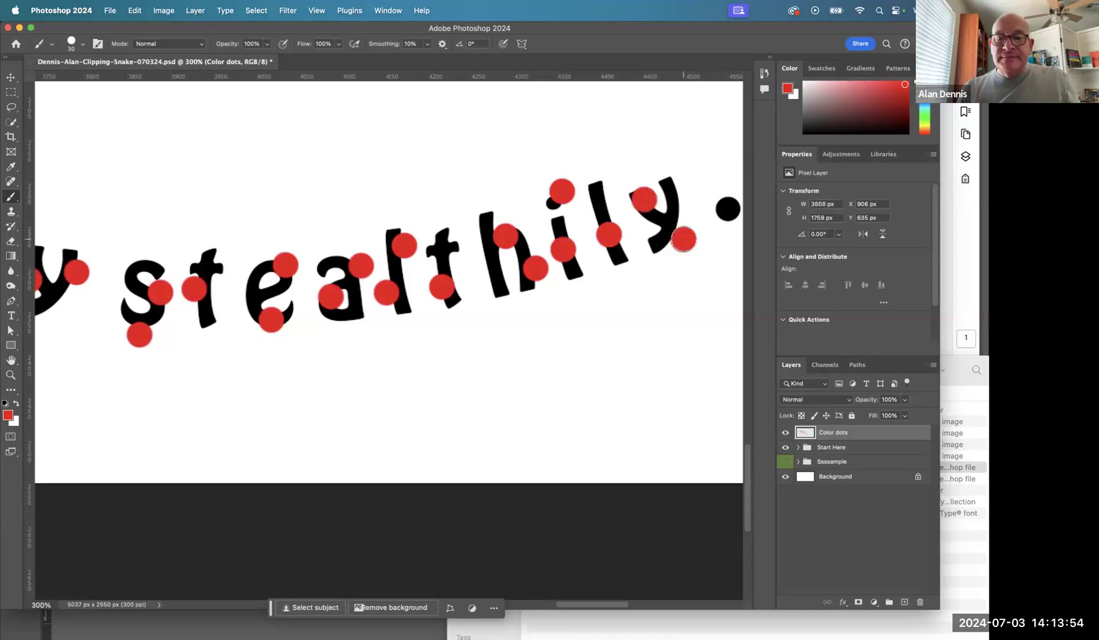
- Paint a 30 px red dot overlapping each of the three ellipsis points after "stealthily"
click(729, 197)
drag(576, 224, 353, 285)
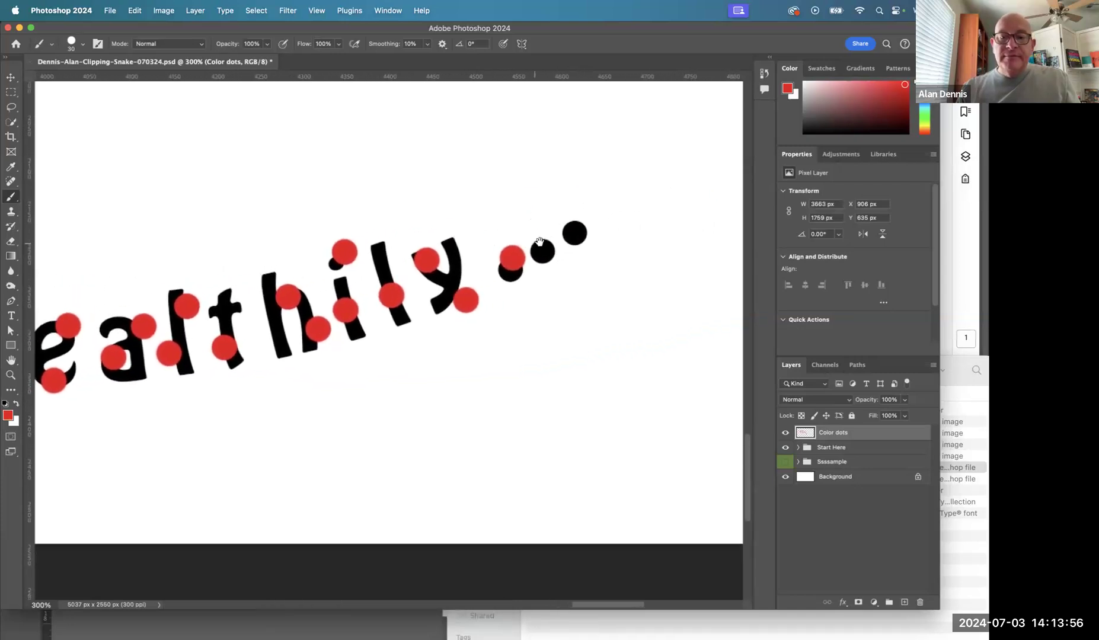
click(544, 241)
click(569, 243)
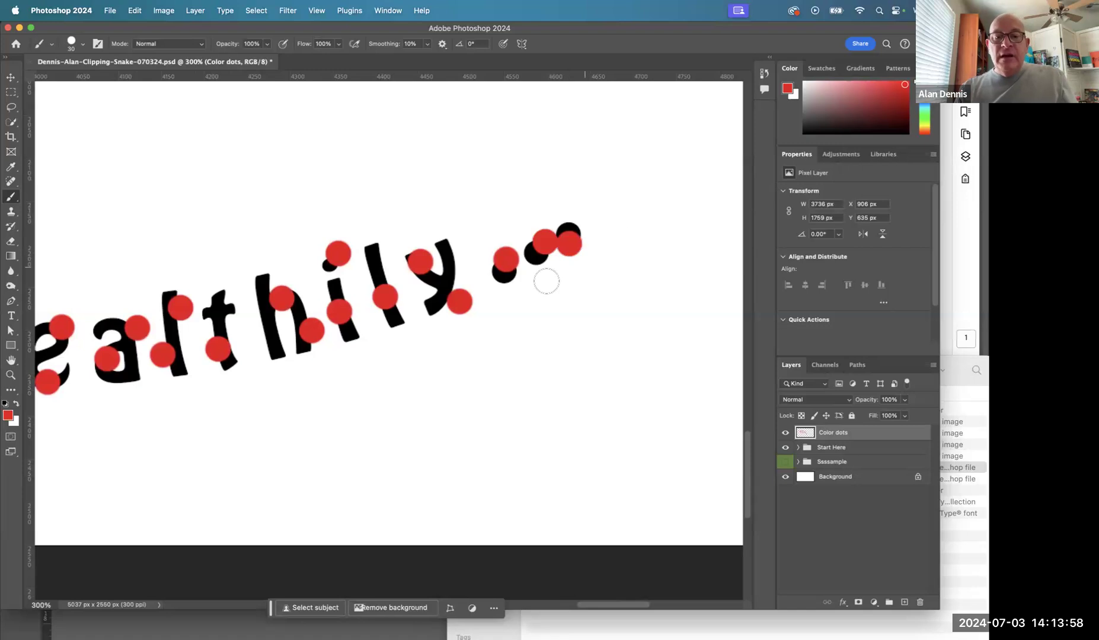
drag(588, 285, 672, 281)
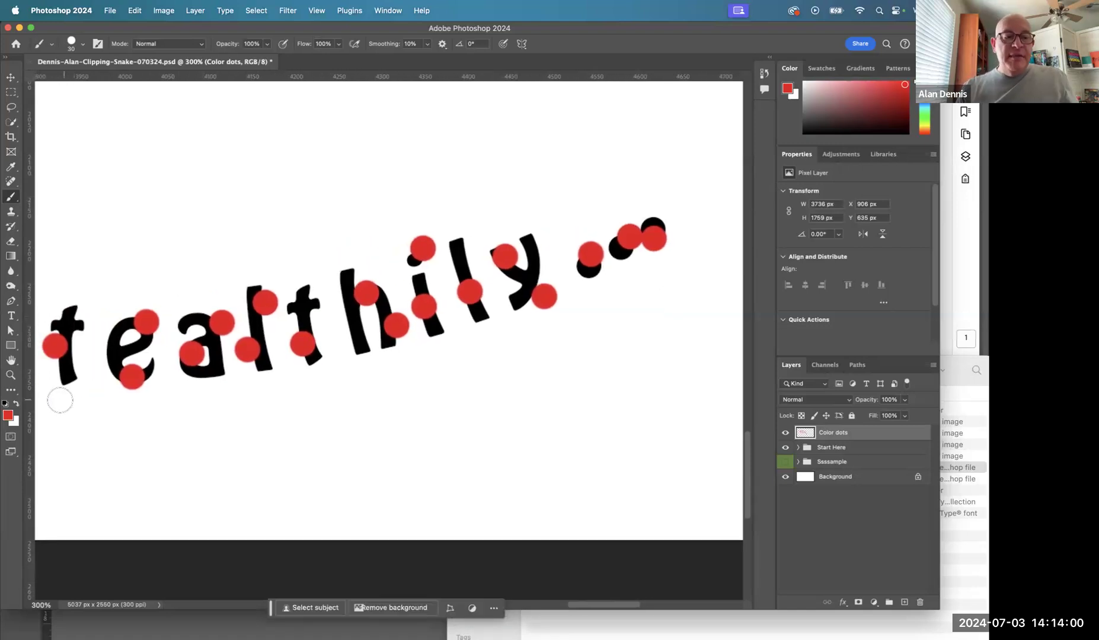
- Change the foreground colour to yellow e6ee09 and return to the Brush tool
click(7, 415)
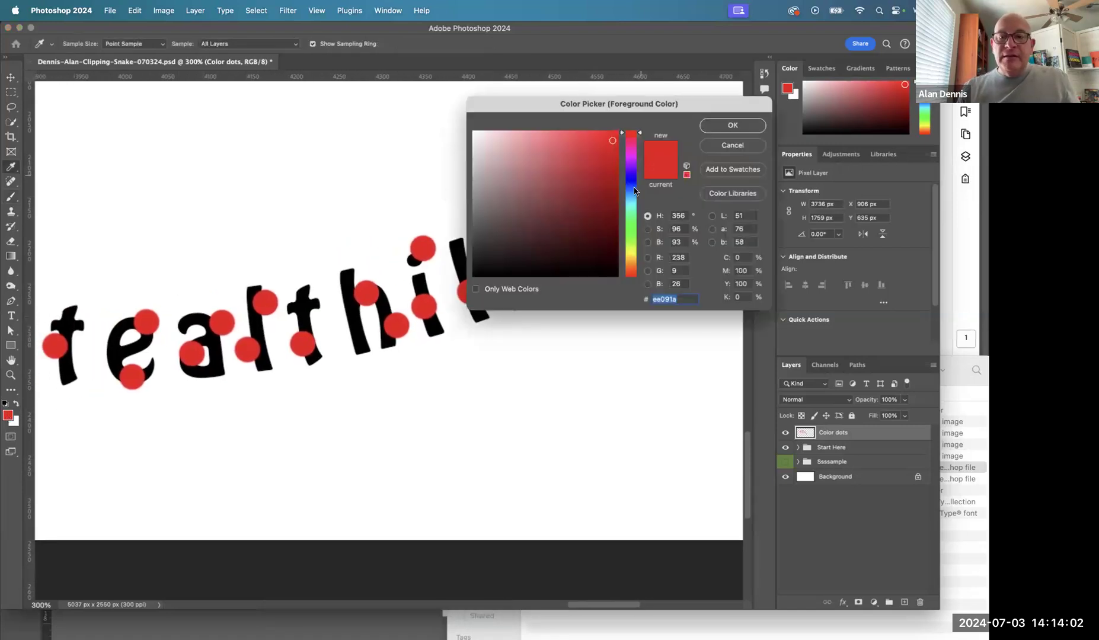
click(632, 248)
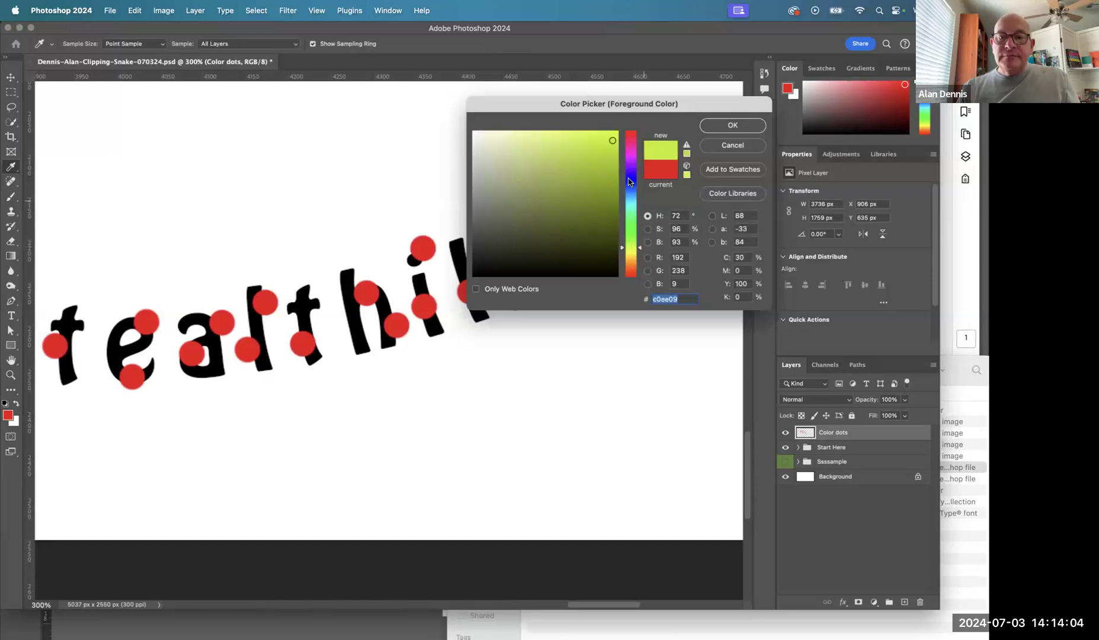
click(633, 252)
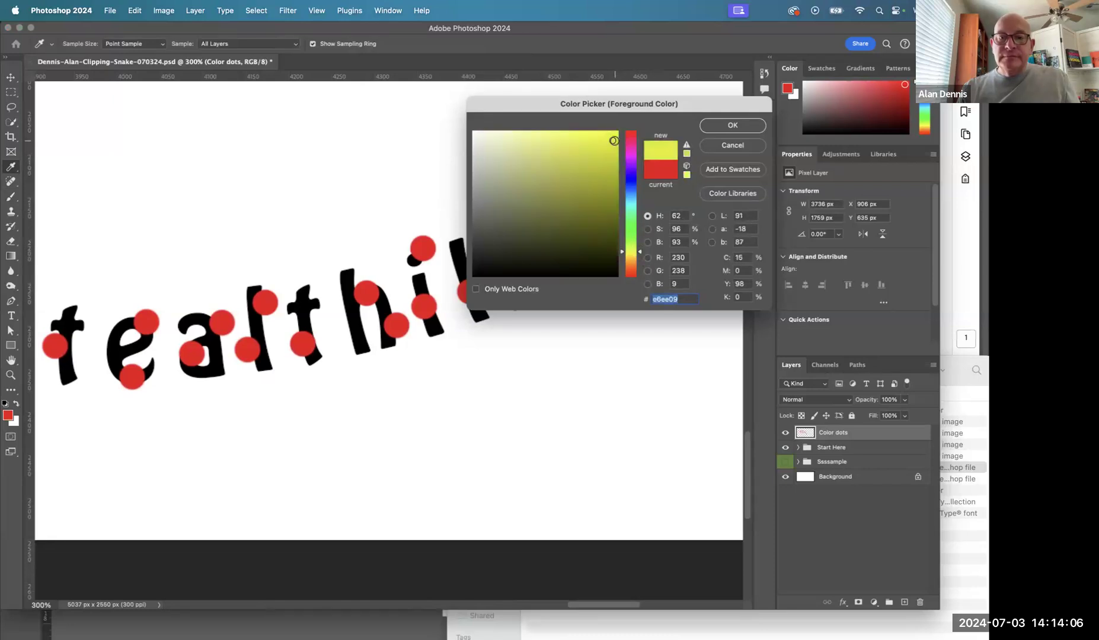
click(719, 125)
key(b)
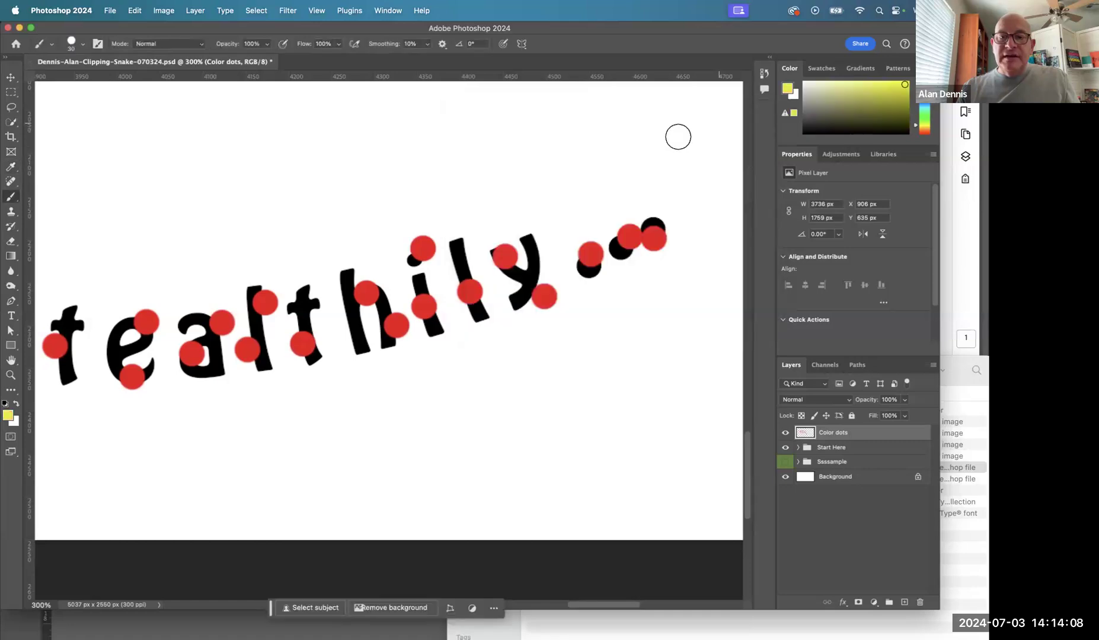
- Reduce the brush to 15 px and paint yellow centres in the red dots on the last "y" and the ellipsis
key(bracketleft)
click(505, 256)
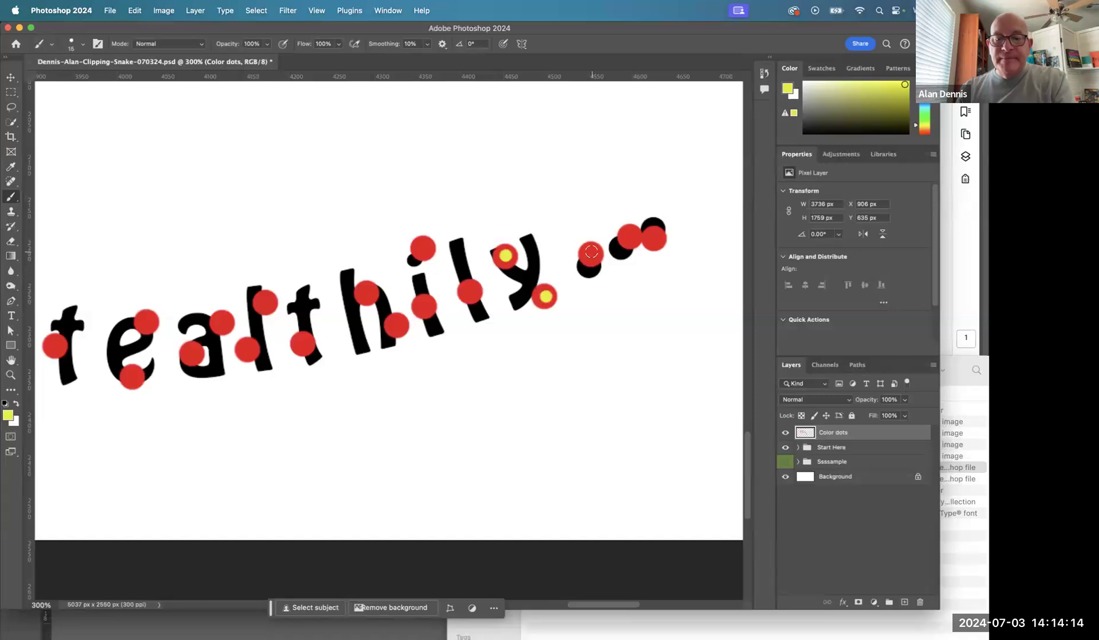
click(655, 239)
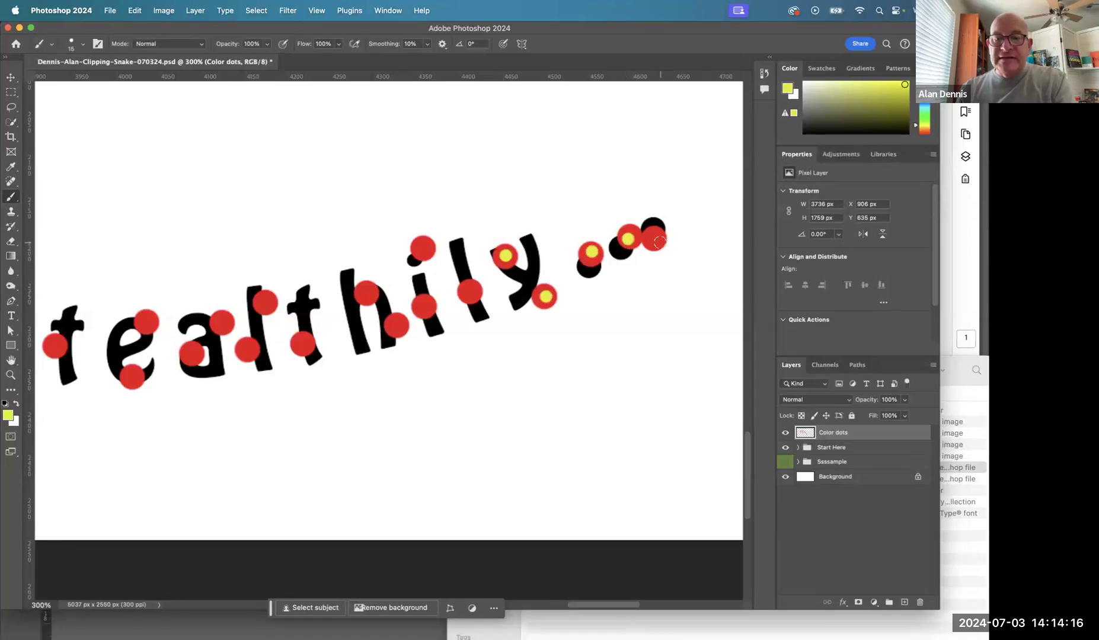
- Paint 15 px yellow centres in the red dots on the "i", last "l", "h" and second "t" of "stealthily"
click(424, 246)
click(470, 290)
click(426, 305)
click(395, 326)
click(366, 289)
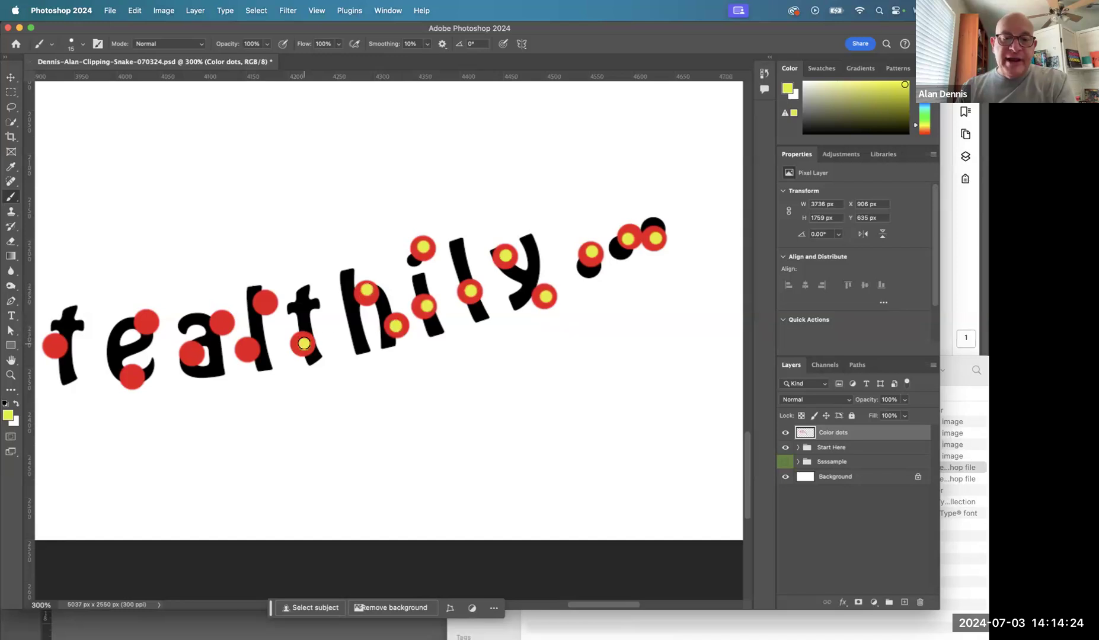
- Continue the yellow centres back through "stealthily", over the first "l", the "a", "e", first "t" and "s"
click(266, 301)
click(248, 348)
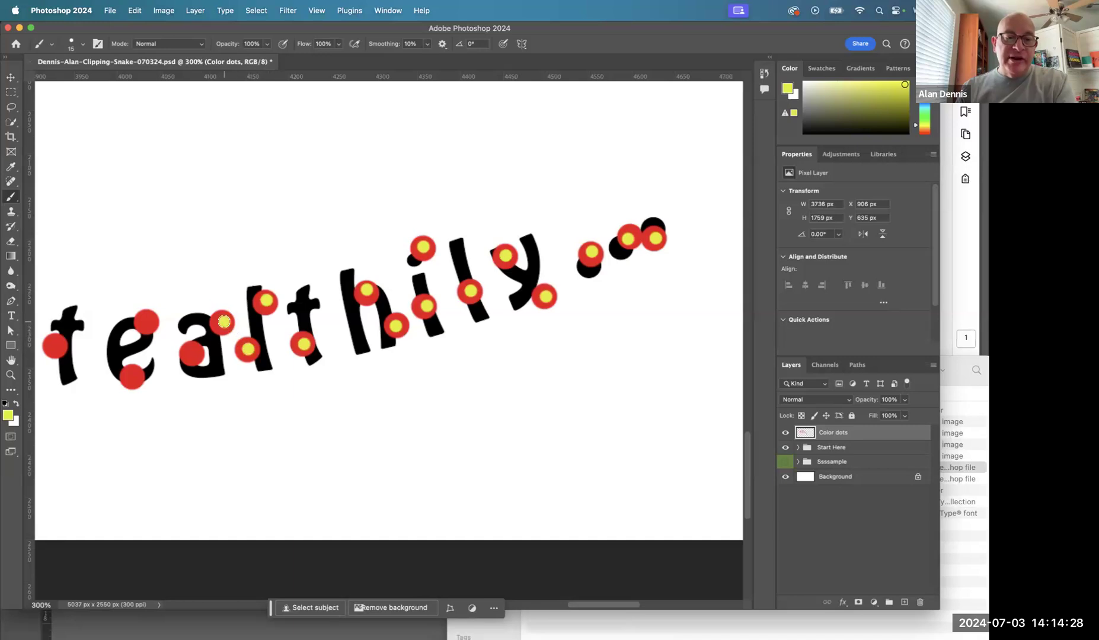
click(145, 323)
click(134, 376)
drag(173, 364, 533, 296)
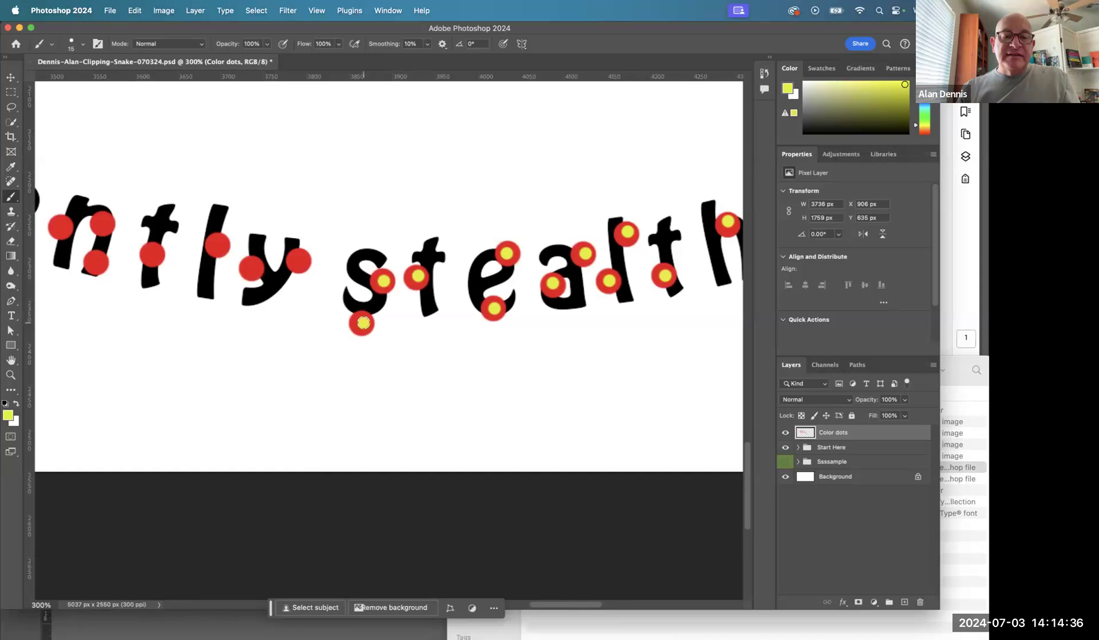
- Paint 15 px yellow centres in the red dots on the "y", last "l", "t" and "n" of "silently"
click(299, 261)
mouse_move(309, 269)
mouse_down()
mouse_move(456, 256)
mouse_move(523, 265)
mouse_up()
click(538, 275)
click(500, 243)
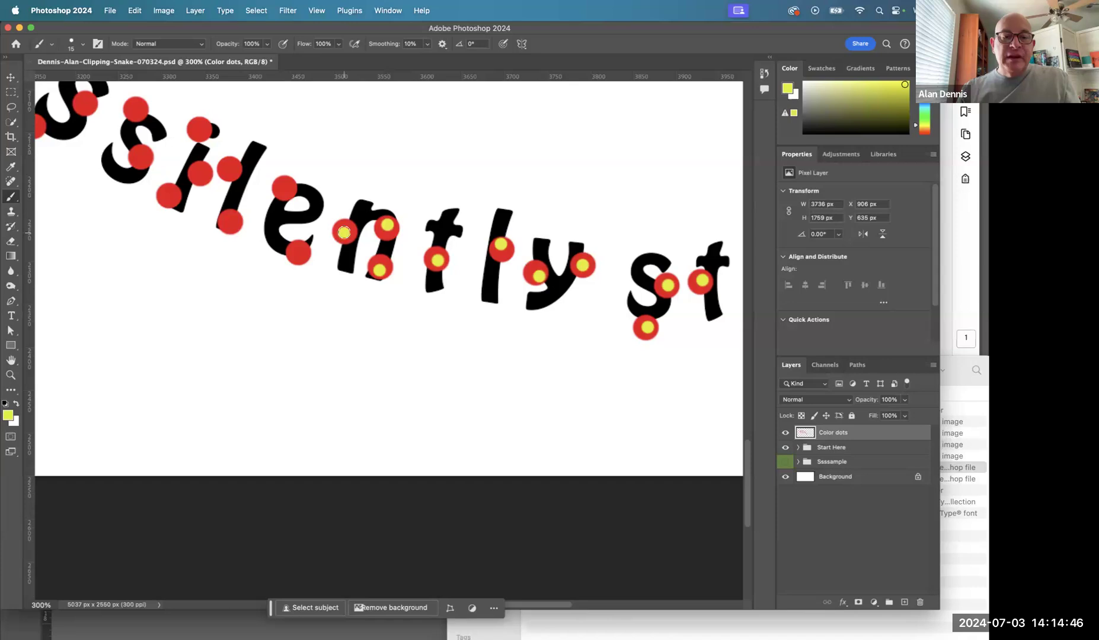
- Continue the yellow centres back through "silently", over the "e", first "l", "i" and "s"
click(283, 190)
scroll(415, 207, left, 5)
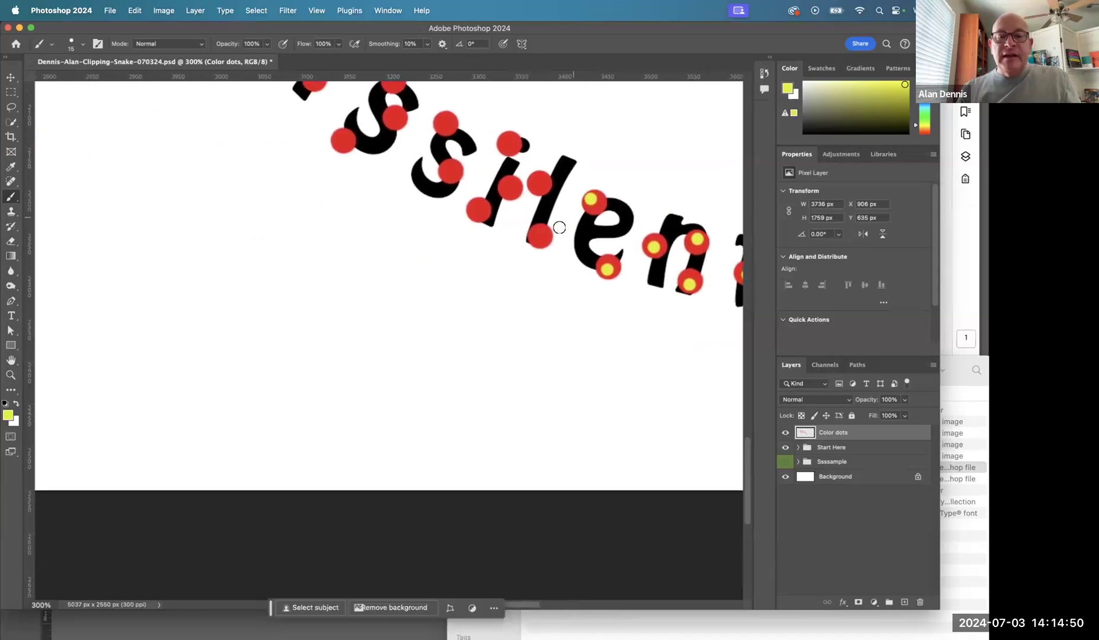
click(540, 181)
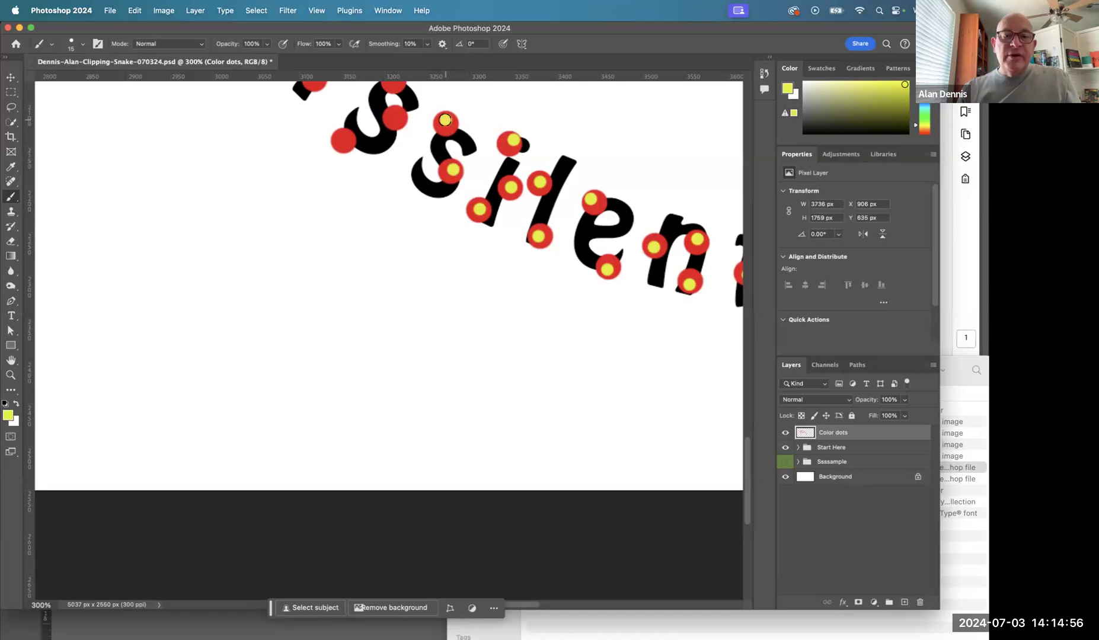
- Paint 15 px yellow centres in the red dots on the final "s", "r", "e" and "h" of "slithers"
drag(396, 119, 614, 268)
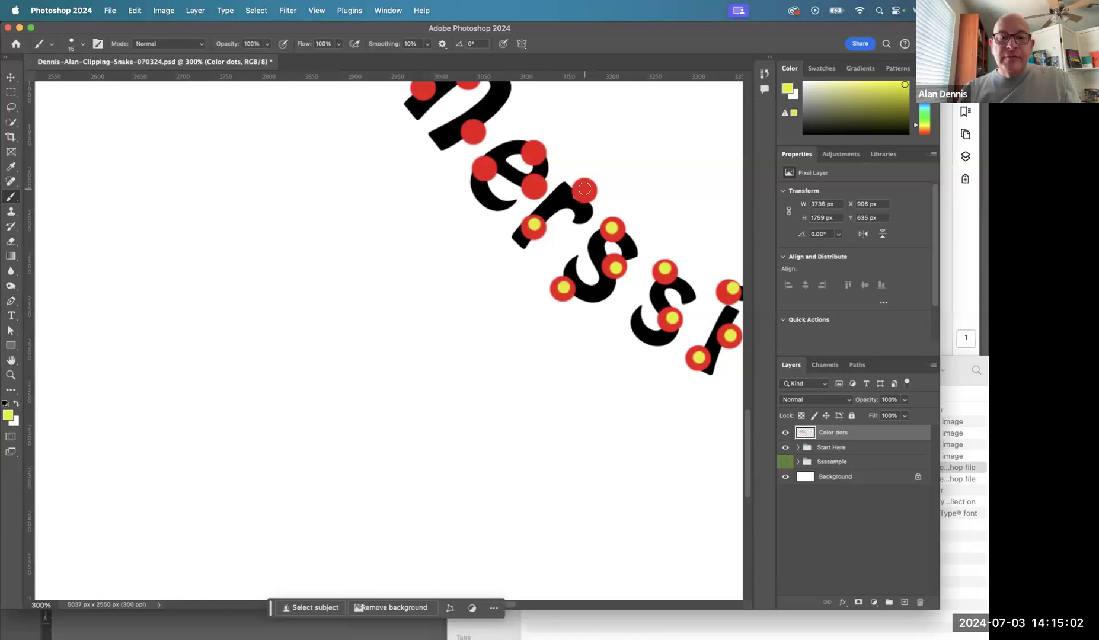
click(536, 187)
click(535, 157)
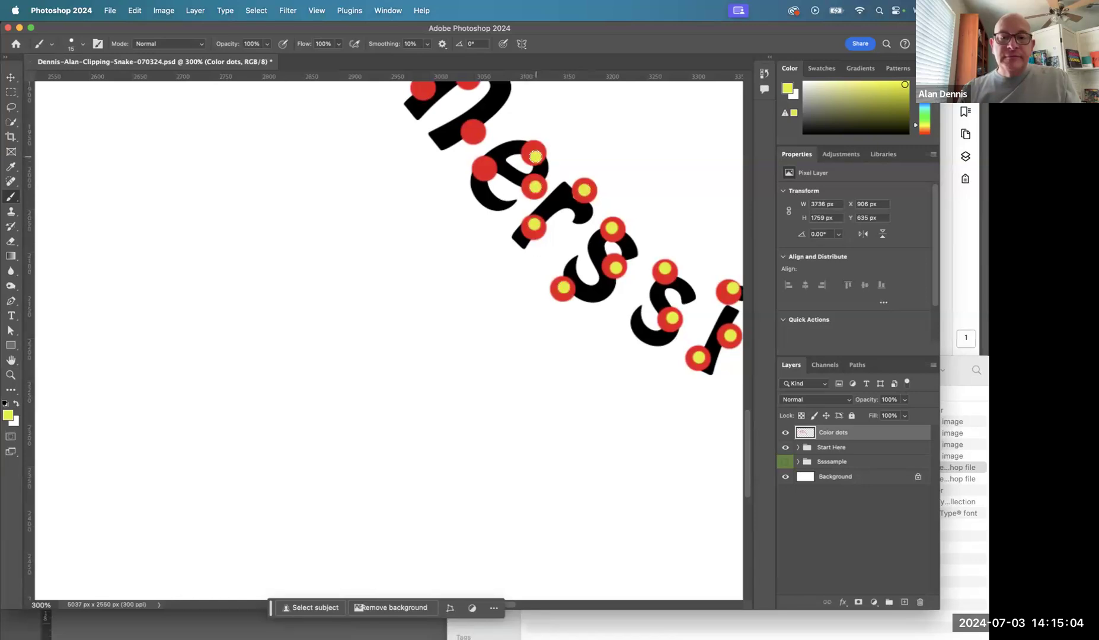
click(473, 133)
drag(474, 133, 537, 286)
click(531, 230)
click(553, 183)
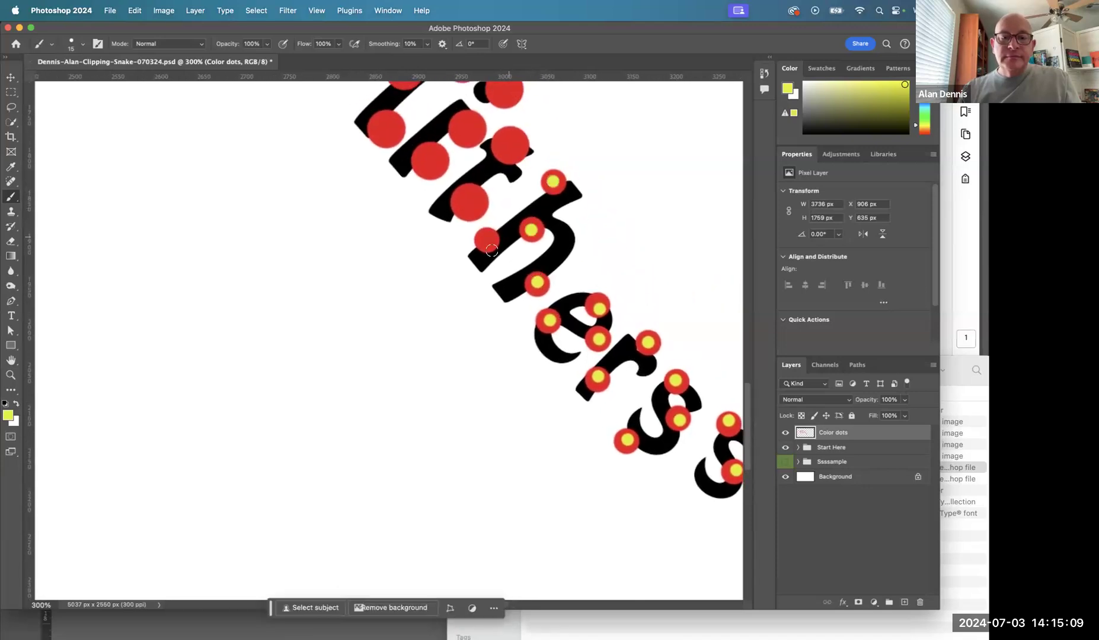
- Enlarge the brush to 25 px and paint yellow centres in the red dots on the "t", "i" and "l" of "slithers"
key(bracketright)
click(469, 204)
click(510, 146)
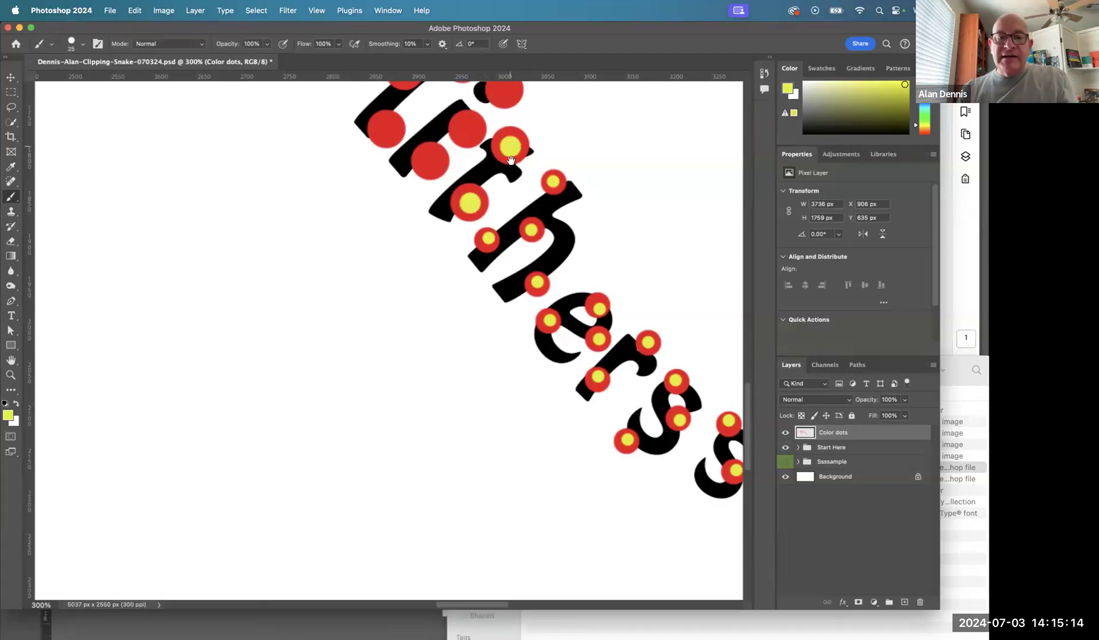
drag(511, 160, 528, 264)
click(524, 196)
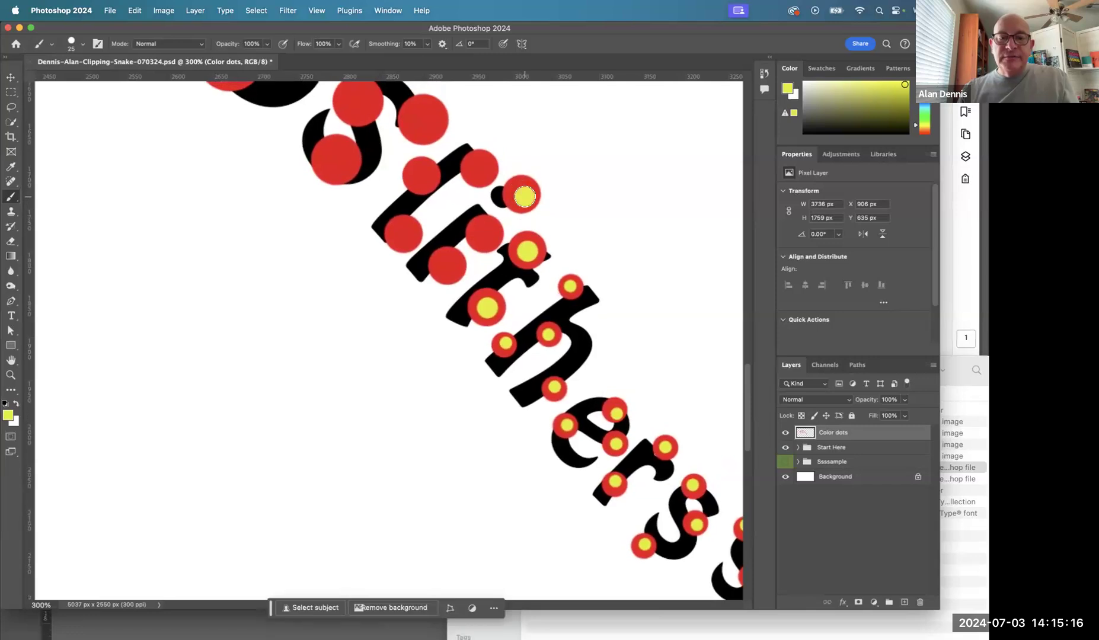
click(482, 227)
click(449, 265)
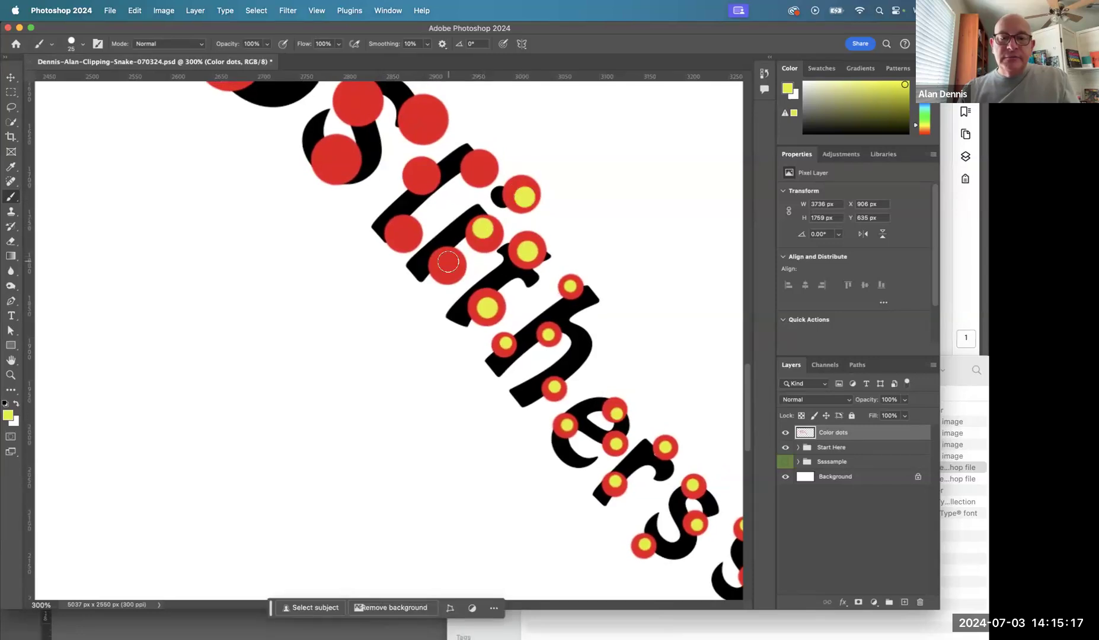
click(479, 170)
click(422, 167)
click(405, 237)
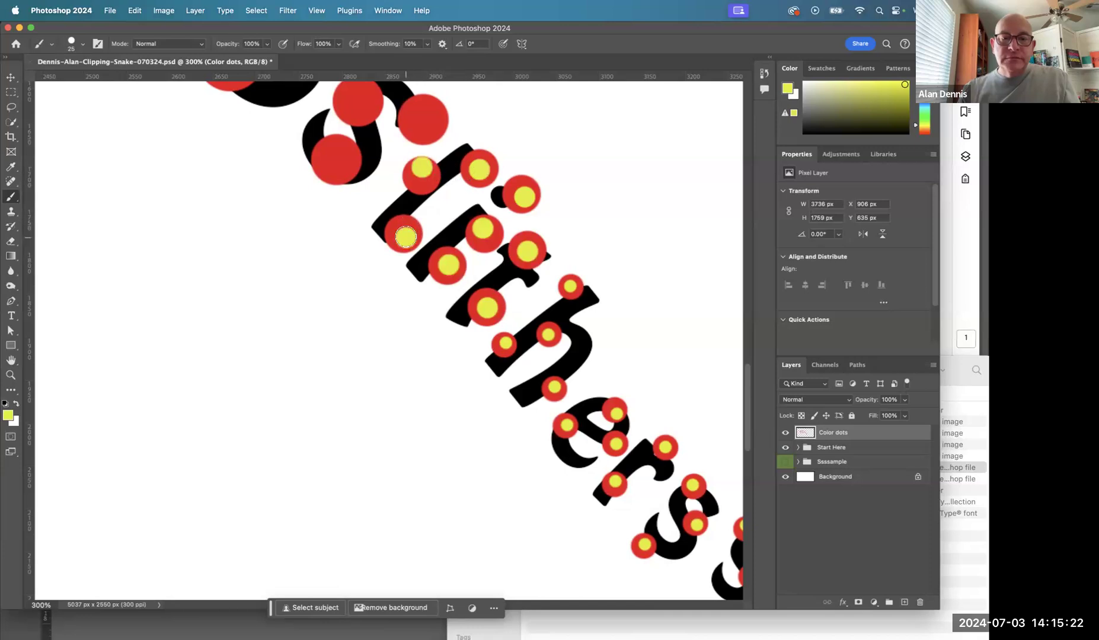
- Enlarge the brush to 35 px and paint yellow centres in the three red dots on the "s" just before the "l"
key(bracketright)
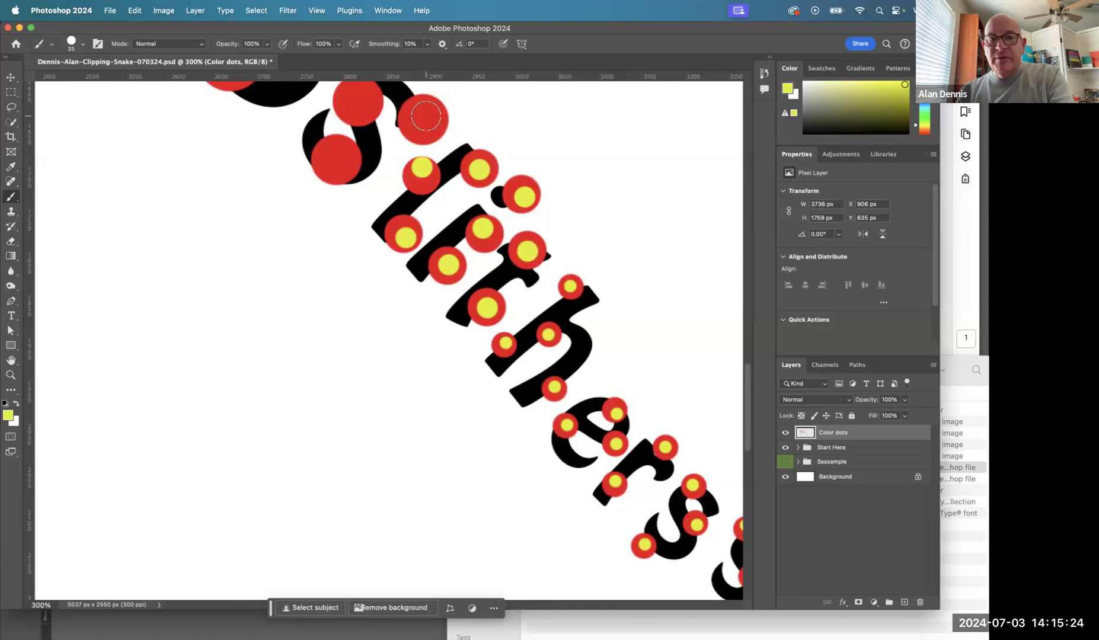
click(423, 119)
click(335, 167)
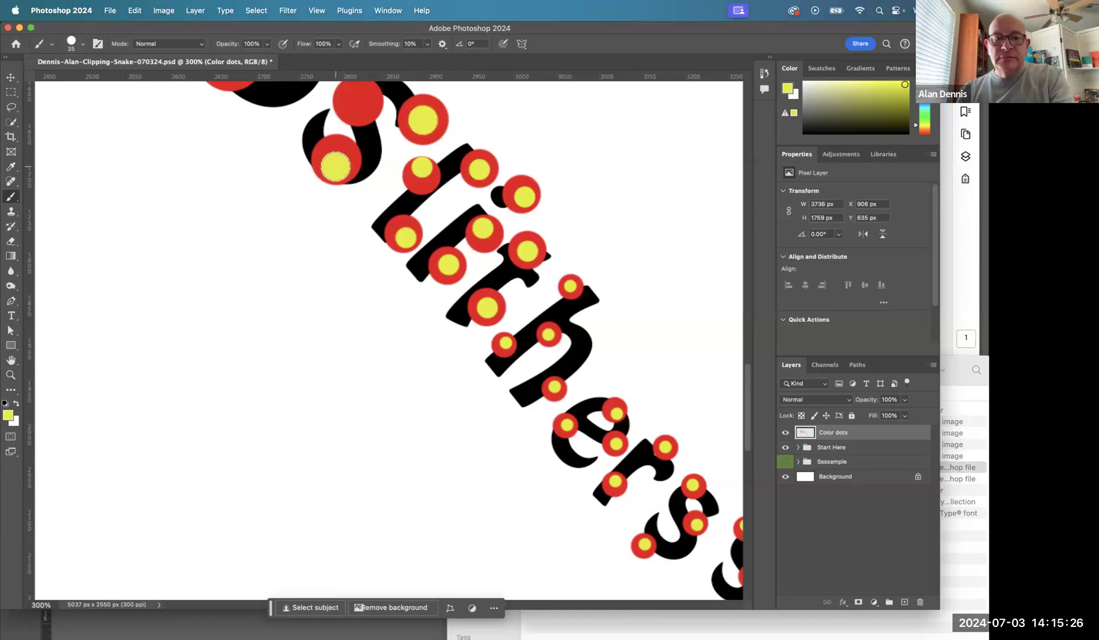
click(349, 101)
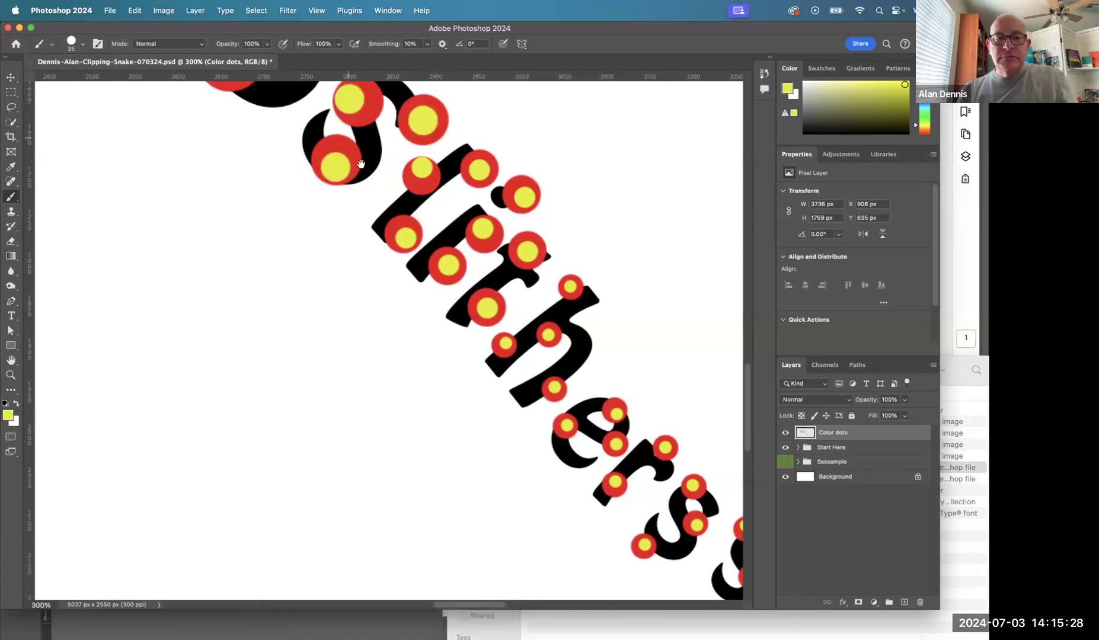
- Enlarge the brush to 45 px and paint yellow centres in the three red dots on the "e" of "Snake"
drag(361, 165, 427, 288)
key(bracketright)
key(bracketright)
click(406, 149)
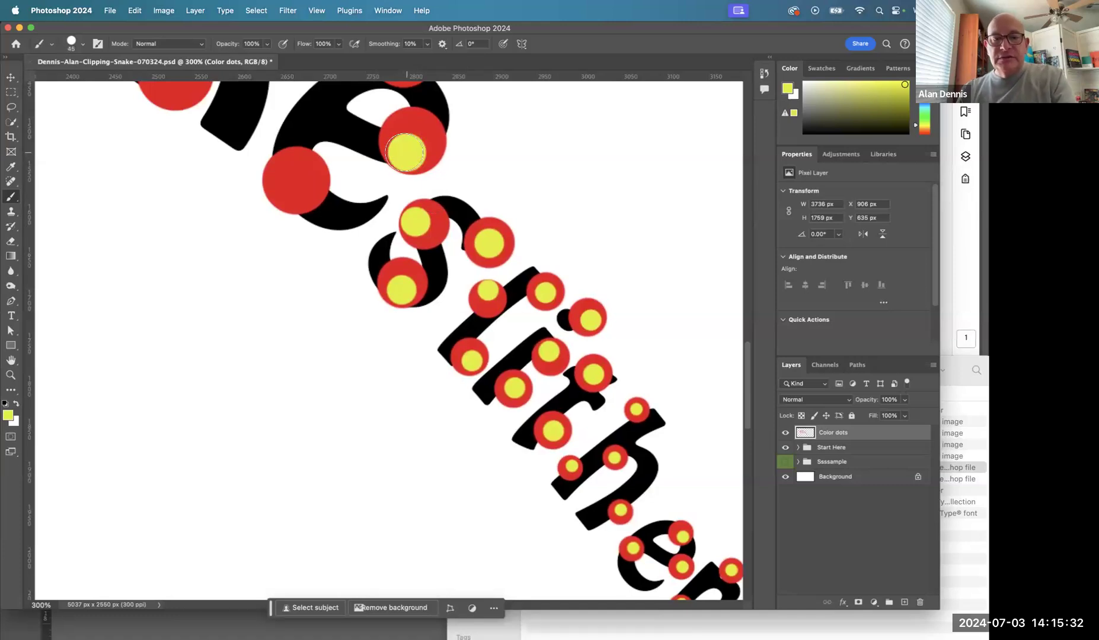
click(294, 174)
drag(381, 84, 426, 290)
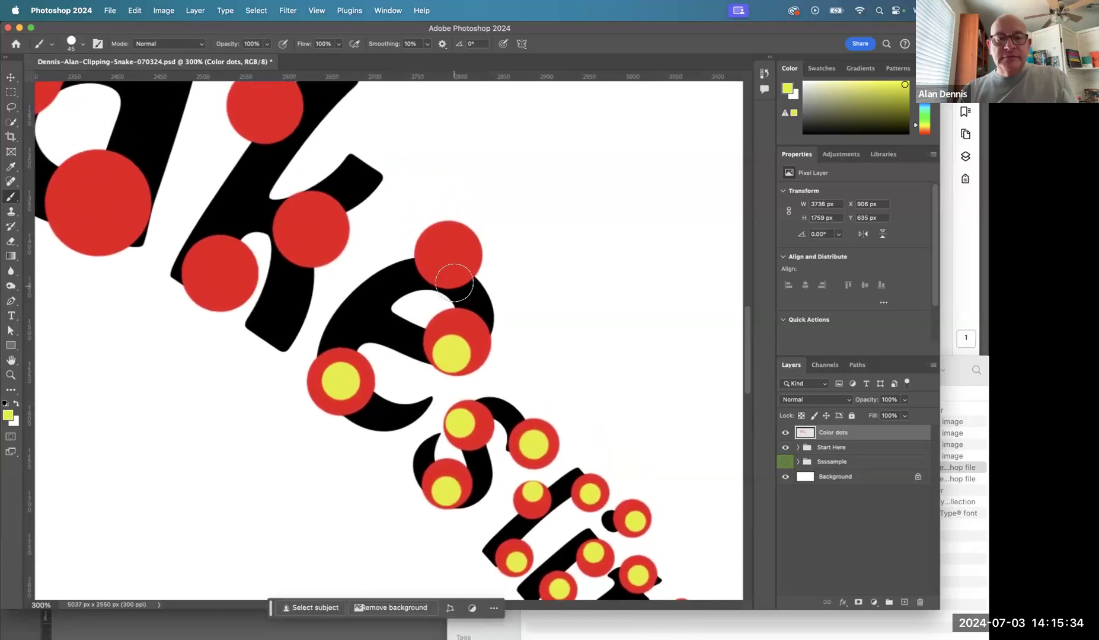
click(449, 263)
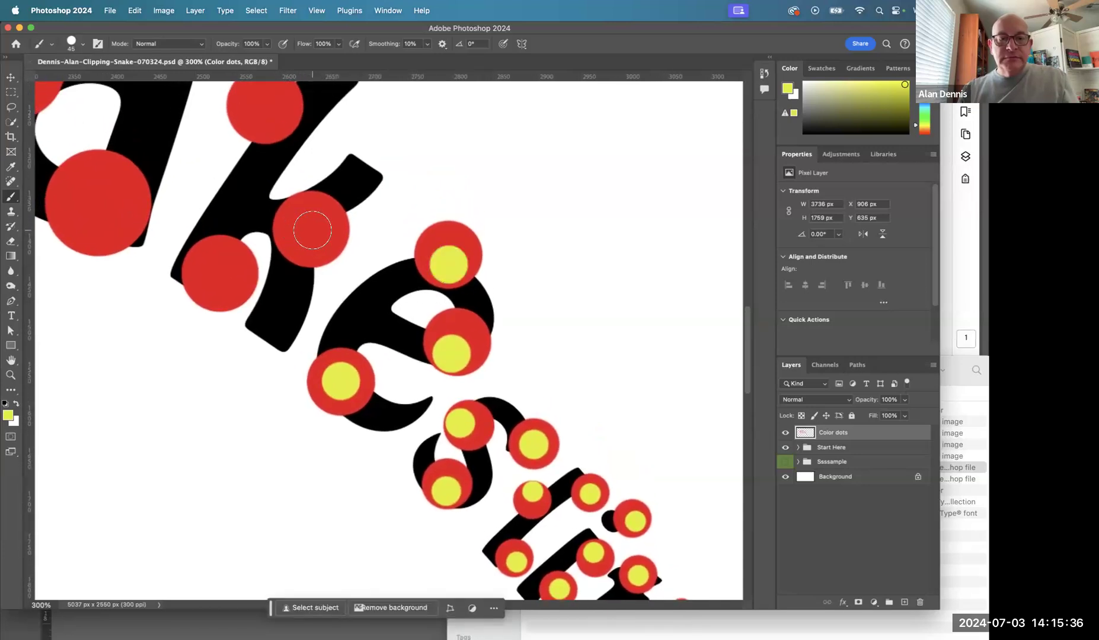
- Enlarge the brush to 60 px and paint yellow centres in the three red dots on the "k" of "Snake"
key(bracketright)
key(bracketright)
click(312, 230)
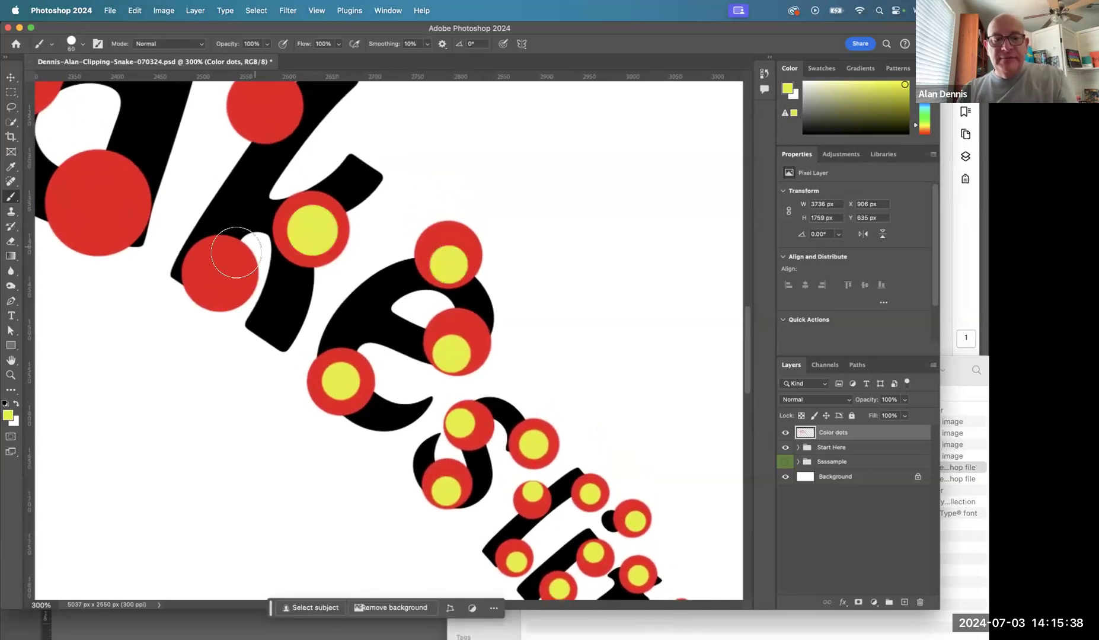
click(218, 266)
click(268, 110)
- Enlarge the brush to 80 px and paint yellow centres in the three red dots on the "a" of "Snake"
drag(269, 110, 506, 324)
key(bracketright)
key(bracketright)
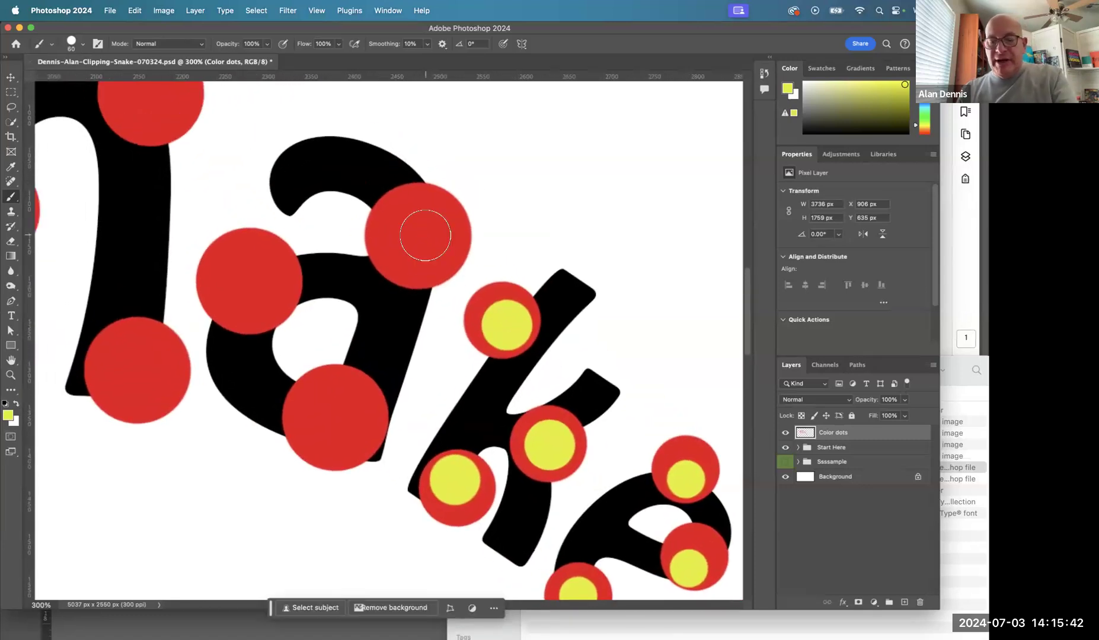
click(418, 242)
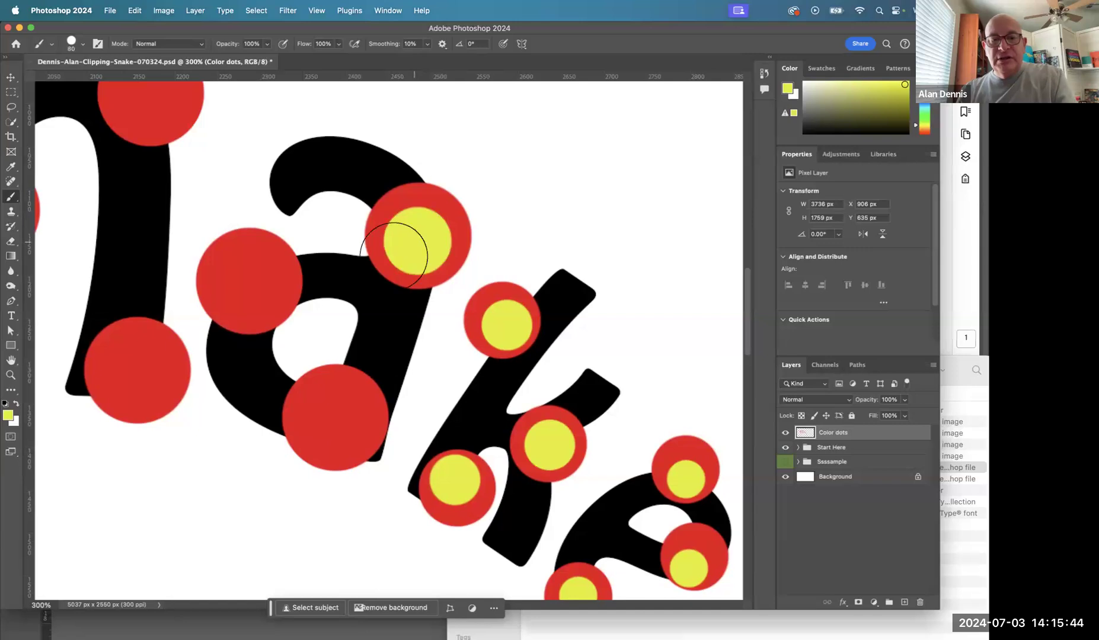
click(336, 411)
click(248, 290)
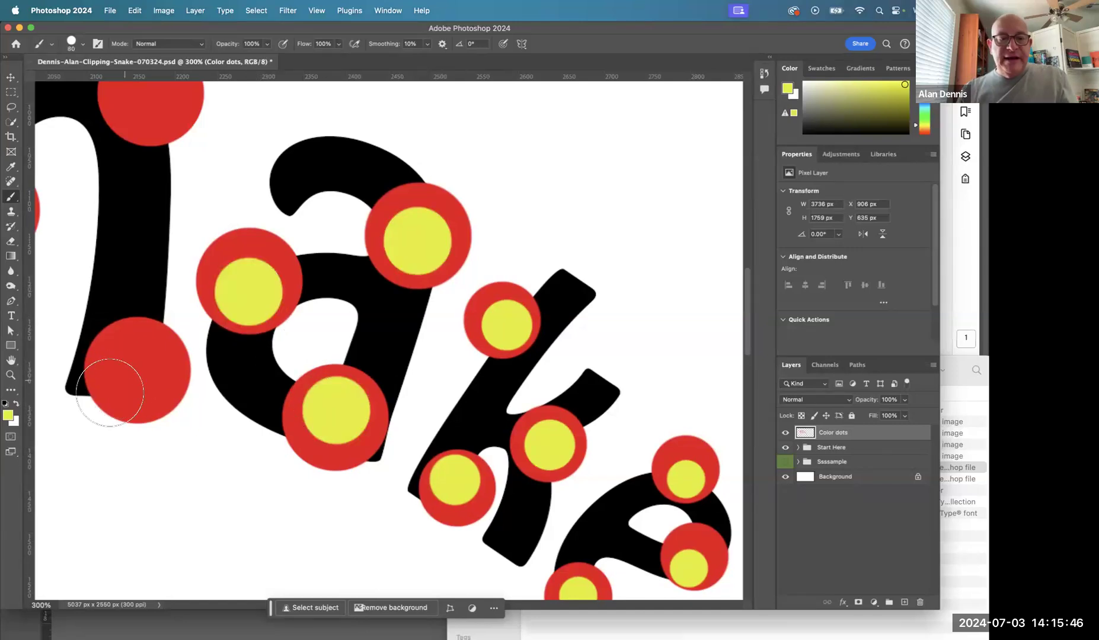
- Paint yellow centres in the three red dots on the "n" of "Snake", using a larger brush for the upper two
click(127, 359)
scroll(323, 314, left, 5)
scroll(324, 314, up, 3)
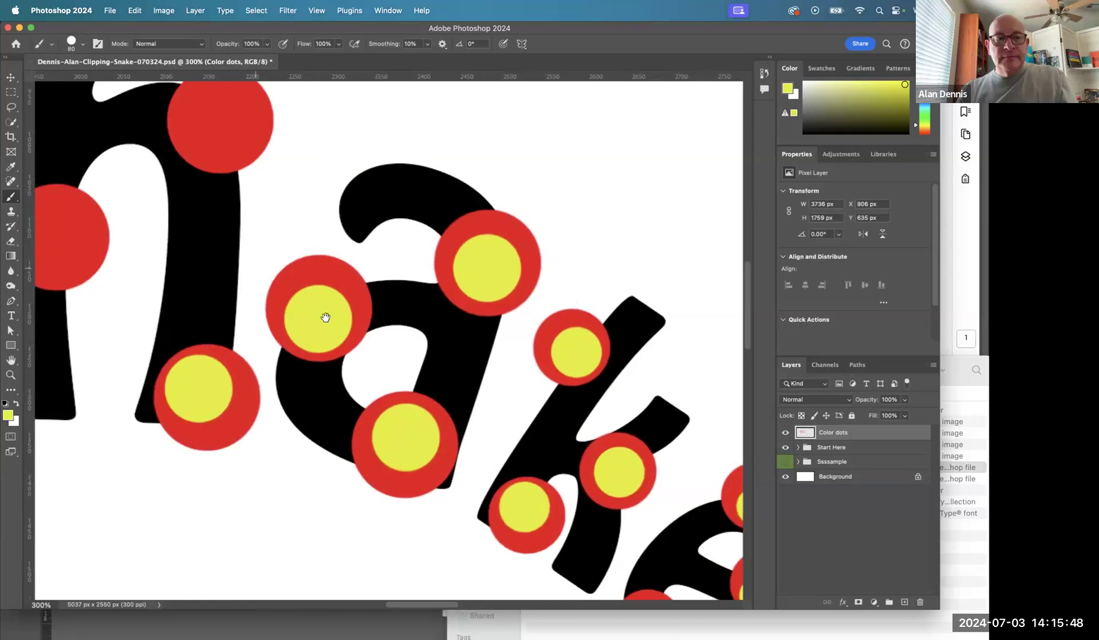
key(bracketright)
key(bracketright)
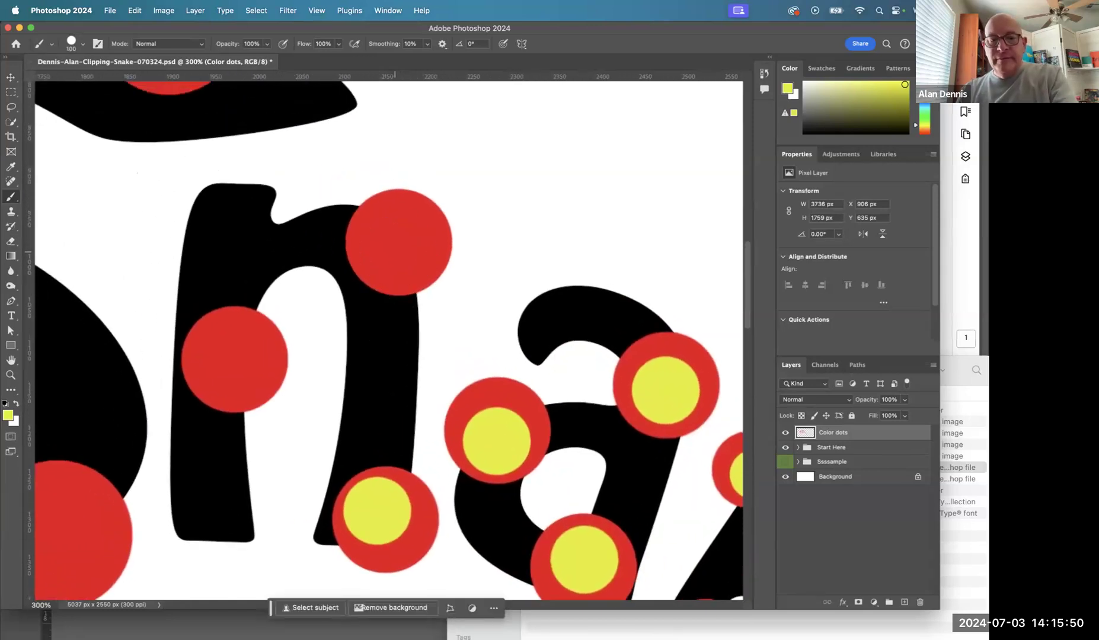
click(397, 246)
key(bracketleft)
click(230, 361)
- Paint yellow centres in the red dots on the right side and top curve of the "S" with 100 to 125 px brushes
mouse_move(229, 360)
mouse_down()
mouse_move(535, 223)
mouse_move(620, 202)
mouse_up()
key(bracketright)
key(bracketright)
click(441, 366)
click(317, 231)
mouse_move(317, 264)
mouse_down()
mouse_move(376, 437)
mouse_move(407, 597)
mouse_up()
click(394, 266)
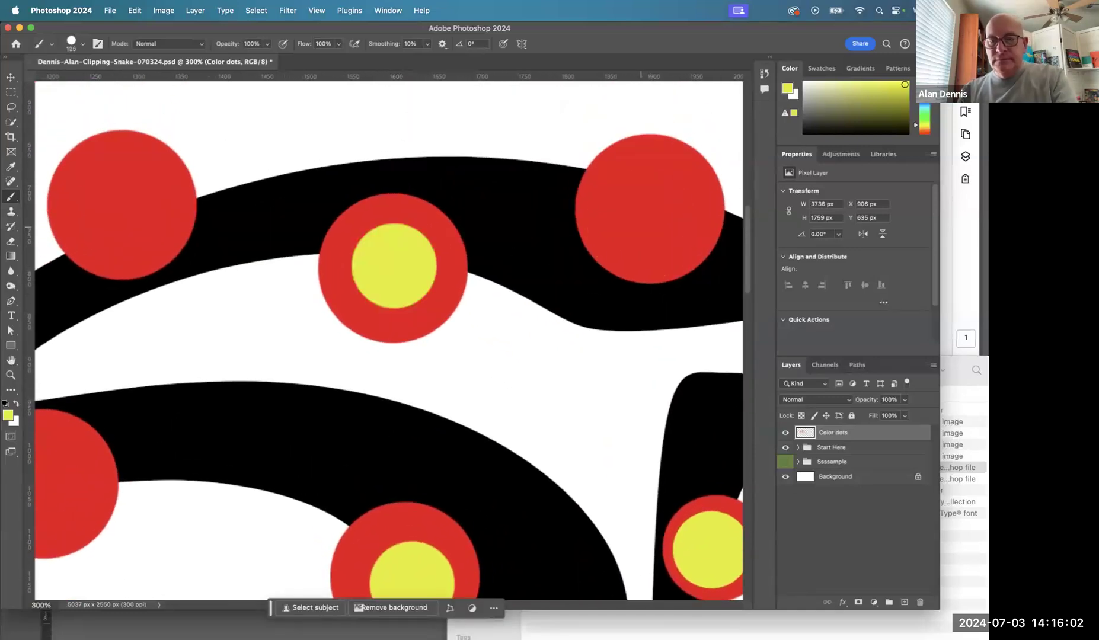
click(641, 227)
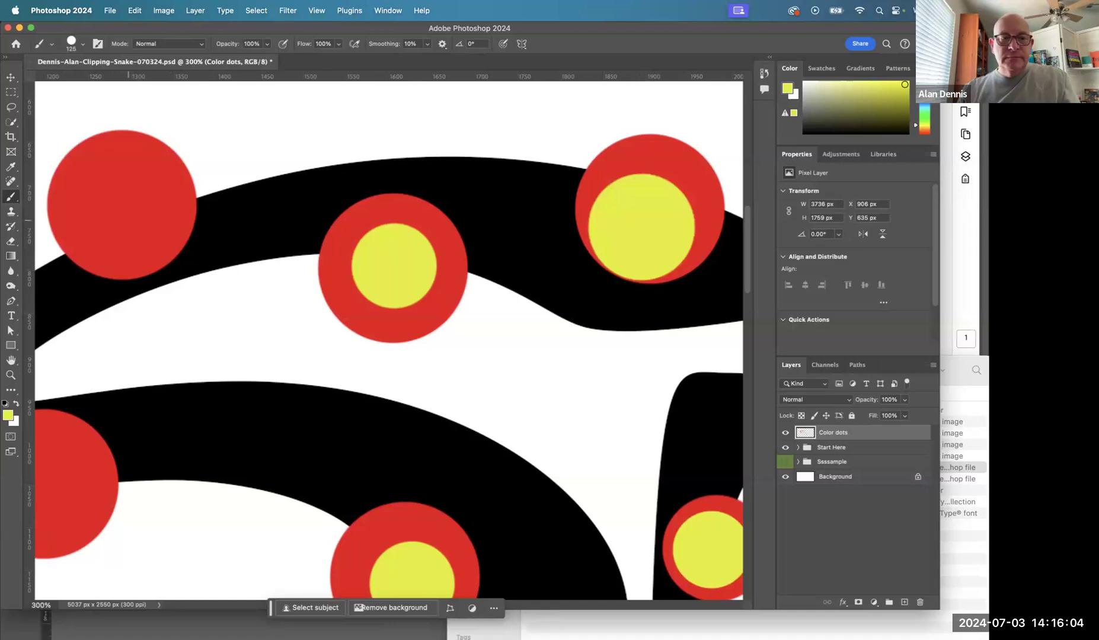
click(122, 208)
- Paint 100 px yellow centres in the remaining three red dots at the left end of the "S"
drag(119, 213, 498, 84)
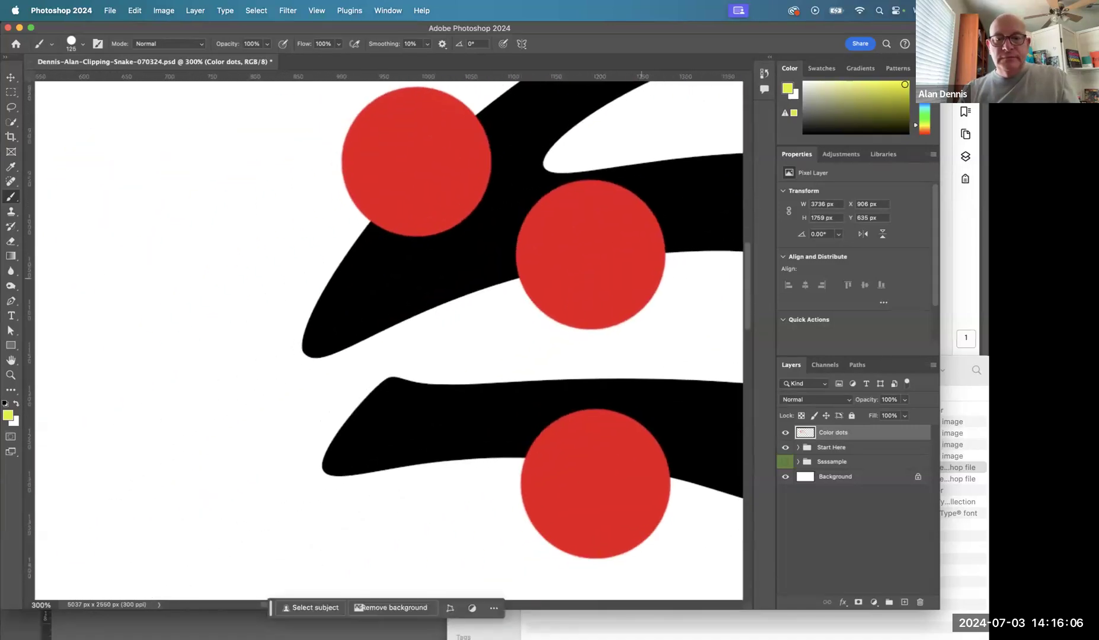
click(586, 248)
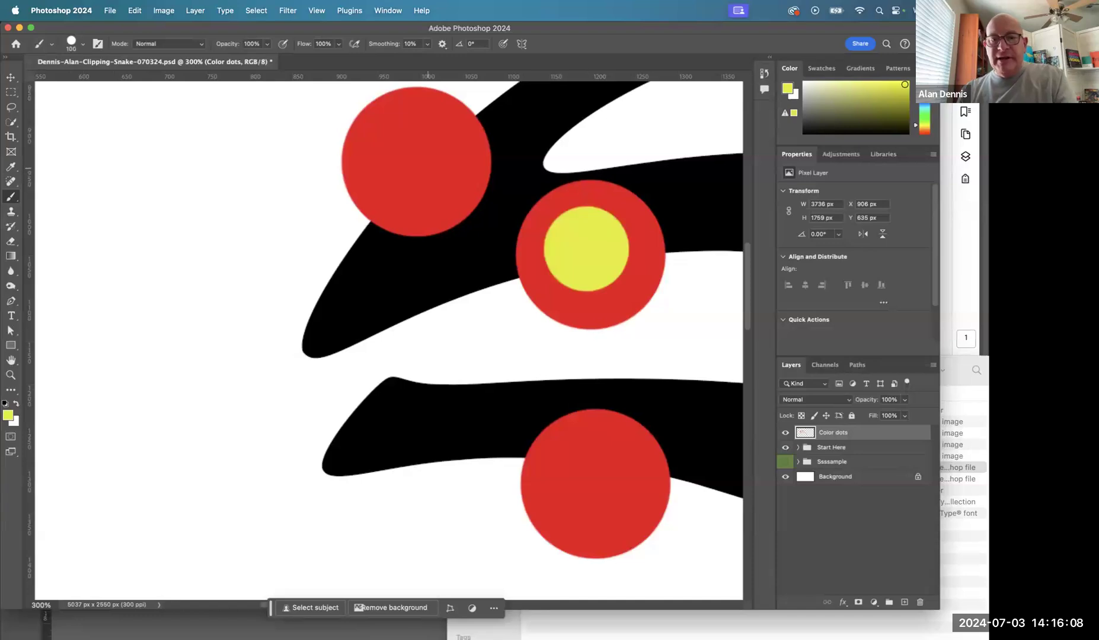
click(419, 177)
click(600, 467)
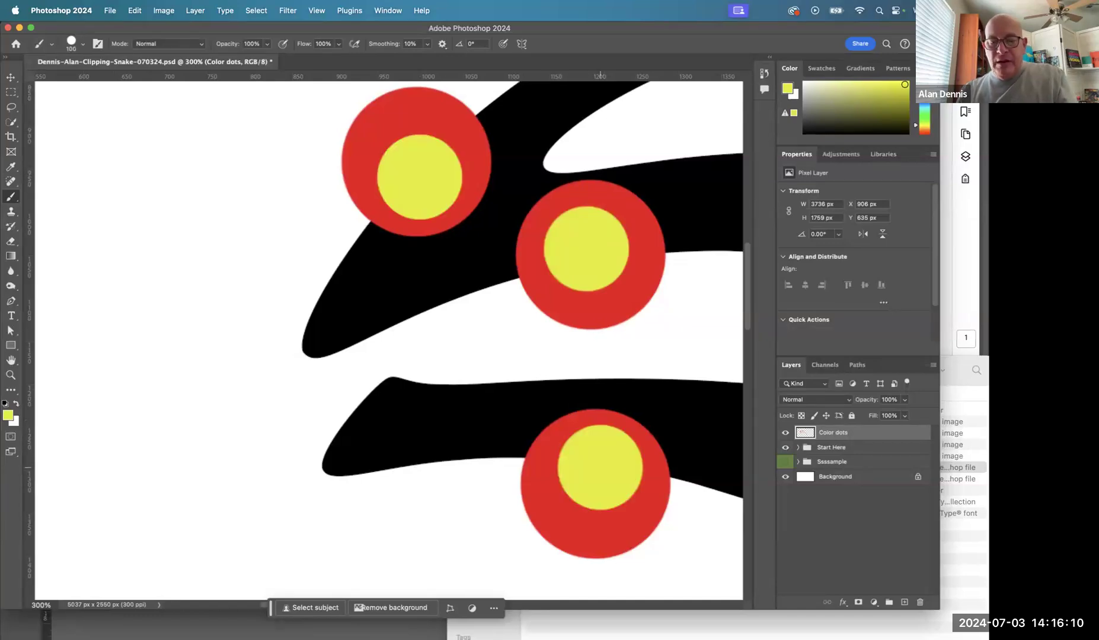
- Add a new layer, move it below the Color dots layer and rename it "Lines"
key(super+0)
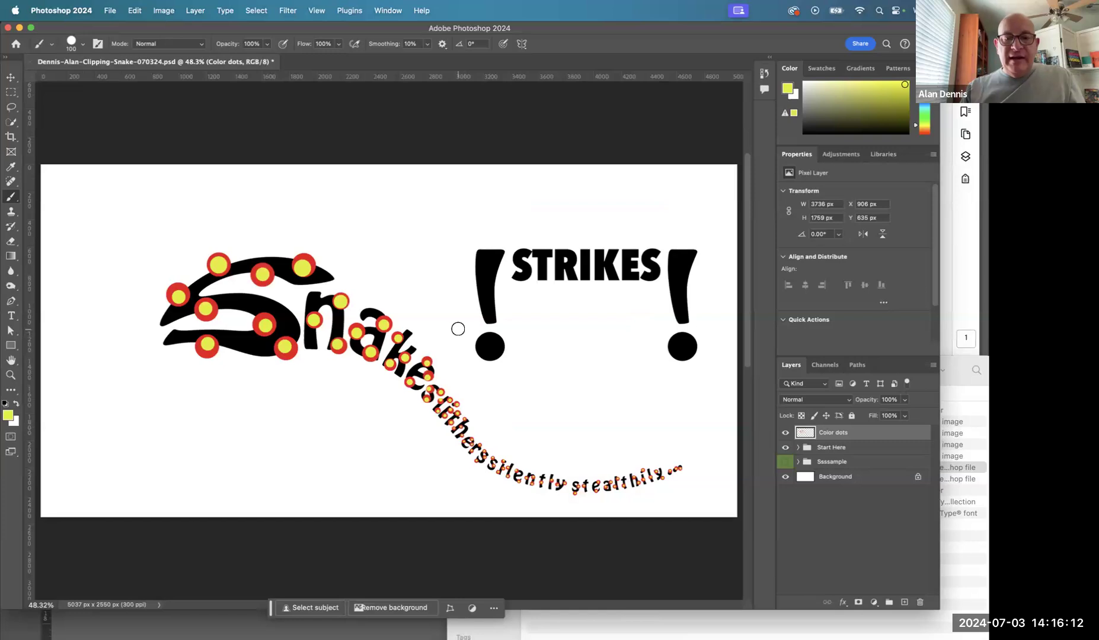
scroll(401, 289, down, 3)
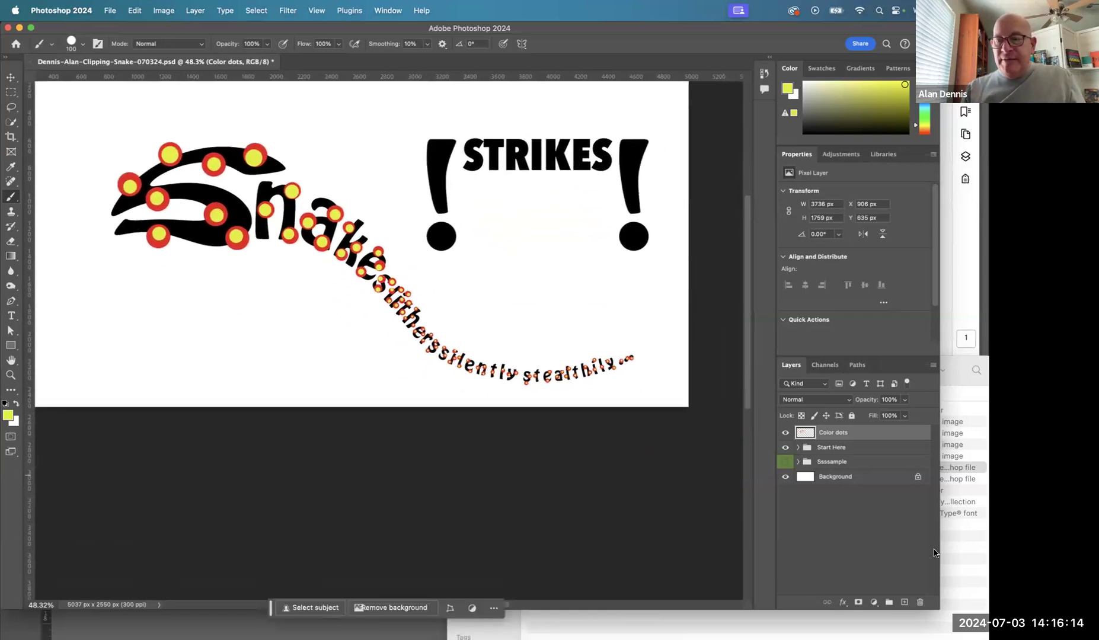
click(903, 600)
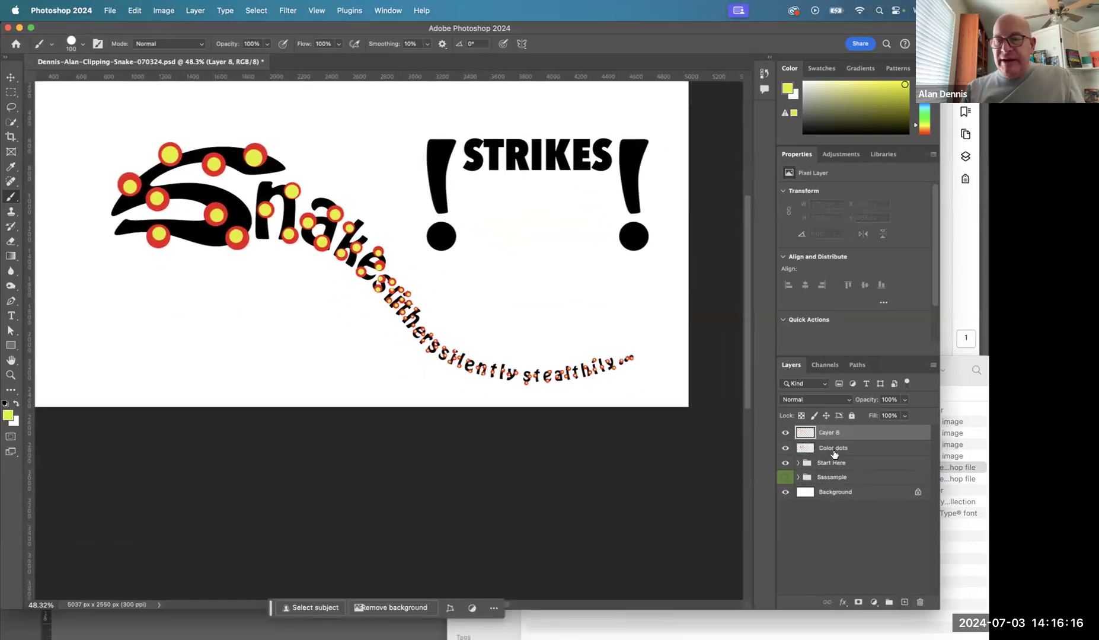
drag(808, 434, 822, 455)
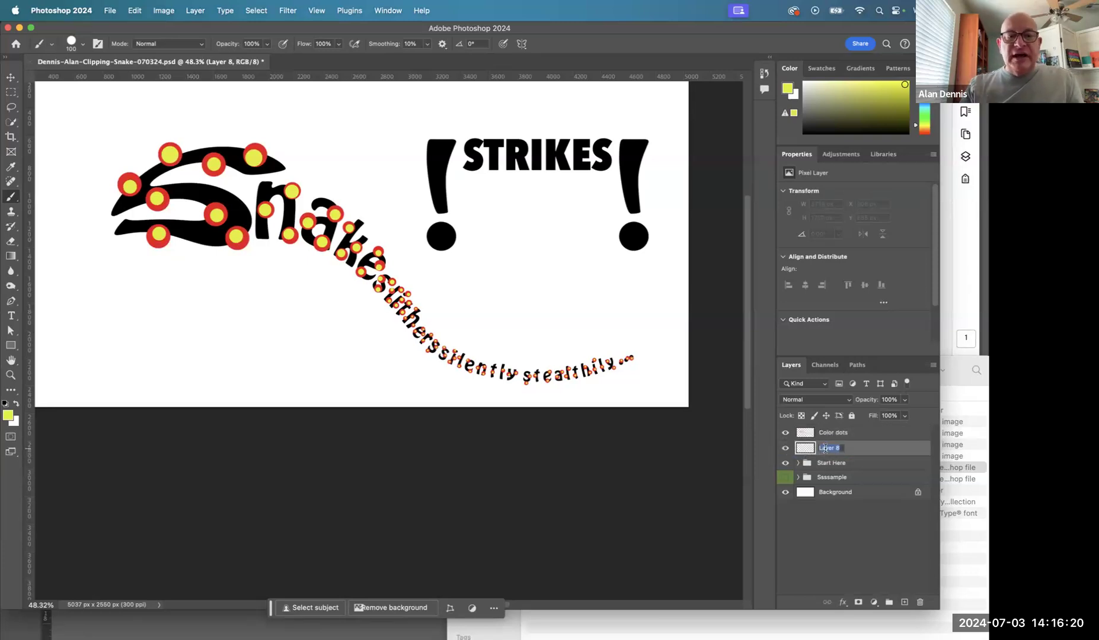
text(Lines)
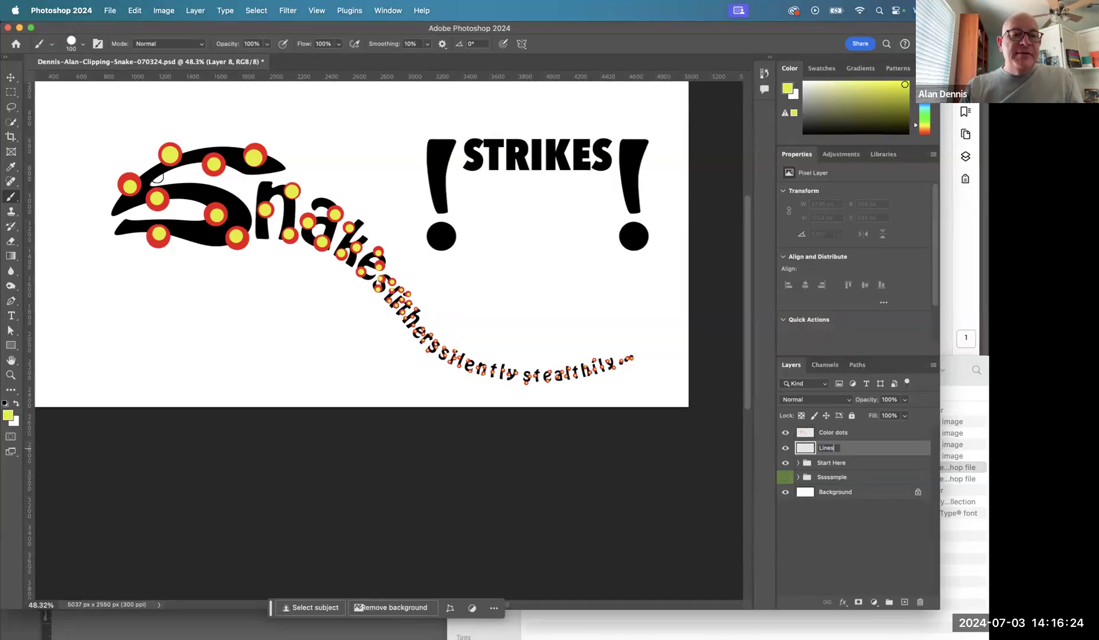
key(Return)
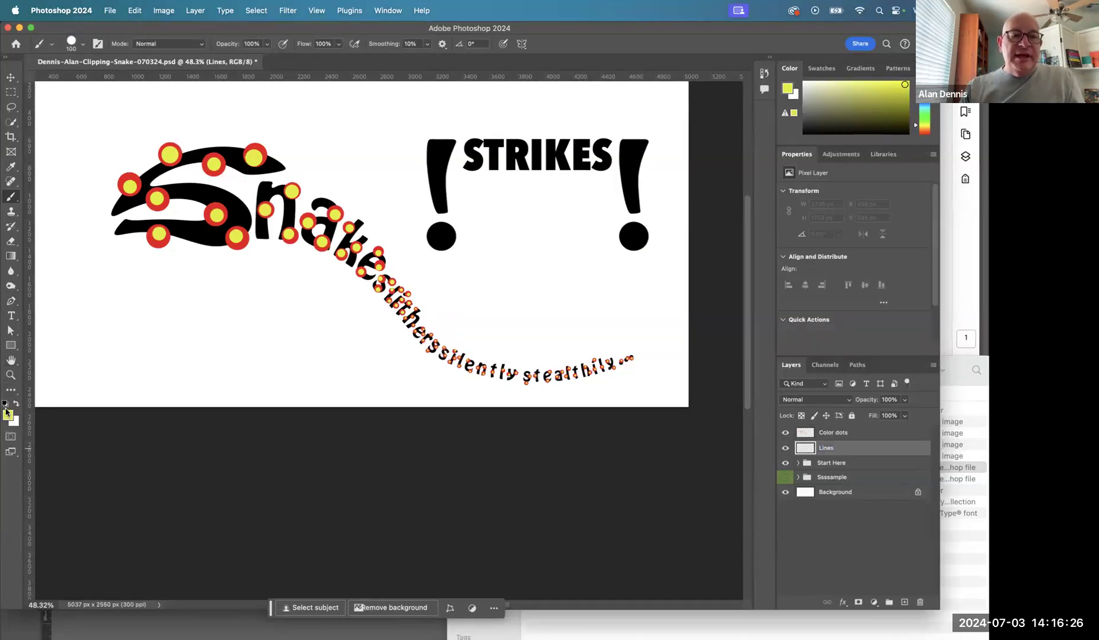
- Set the foreground colour to light blue (#09c0ee) and paint 100 px zigzag strokes over the whole snake text on the Lines layer
click(9, 416)
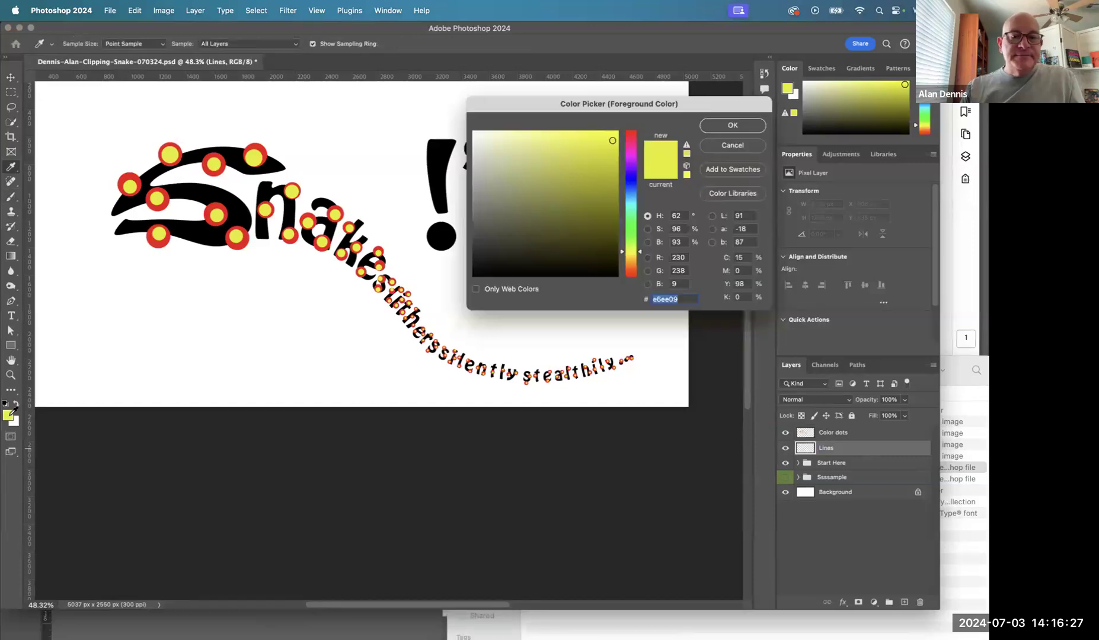
click(630, 199)
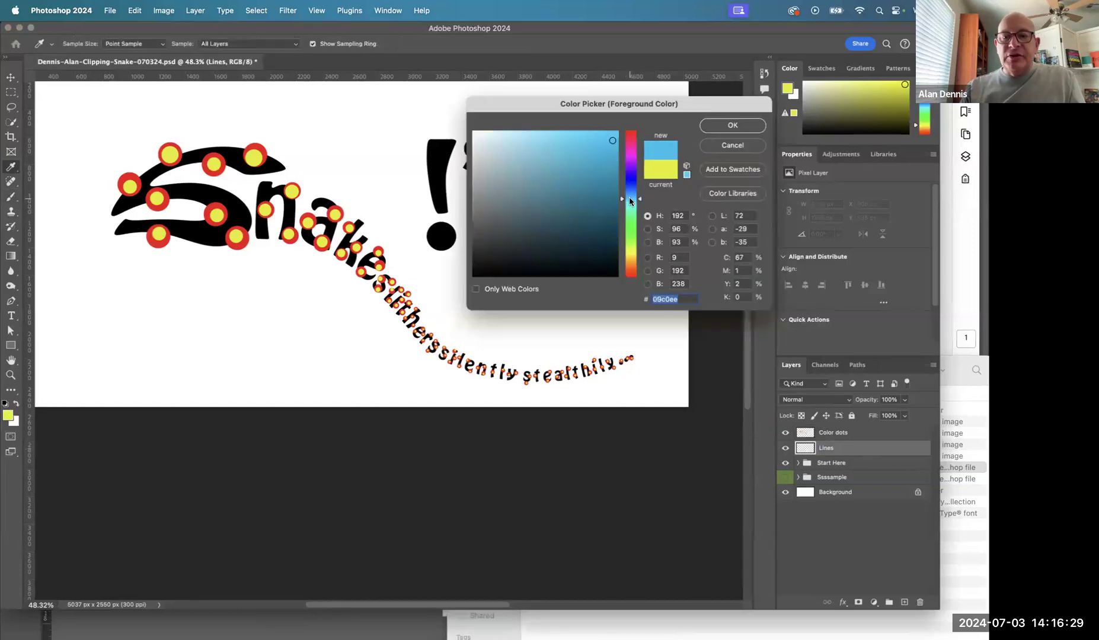
click(732, 125)
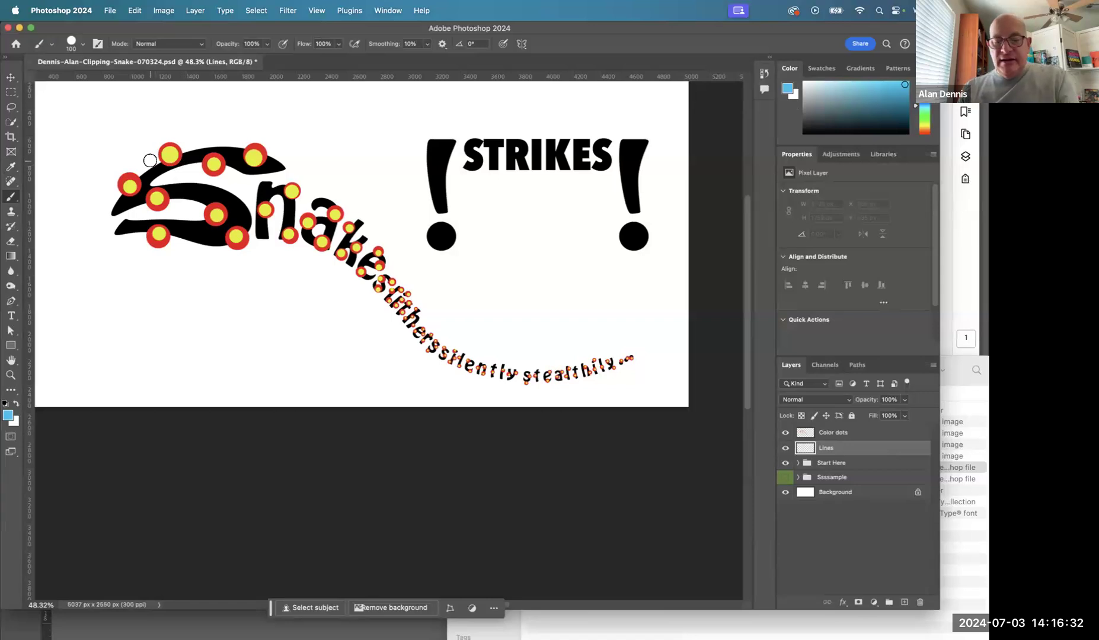
mouse_move(125, 157)
mouse_down()
mouse_move(135, 246)
mouse_move(136, 132)
mouse_move(181, 241)
mouse_move(199, 106)
mouse_move(218, 239)
mouse_move(254, 128)
mouse_move(252, 259)
mouse_move(310, 178)
mouse_move(279, 256)
mouse_move(324, 186)
mouse_move(307, 256)
mouse_move(348, 224)
mouse_move(339, 259)
mouse_move(372, 241)
mouse_move(364, 269)
mouse_move(387, 265)
mouse_move(384, 294)
mouse_move(413, 292)
mouse_move(446, 315)
mouse_move(455, 335)
mouse_move(447, 330)
mouse_move(446, 365)
mouse_move(488, 356)
mouse_move(500, 383)
mouse_move(534, 360)
mouse_move(544, 380)
mouse_move(545, 369)
mouse_move(633, 357)
mouse_up()
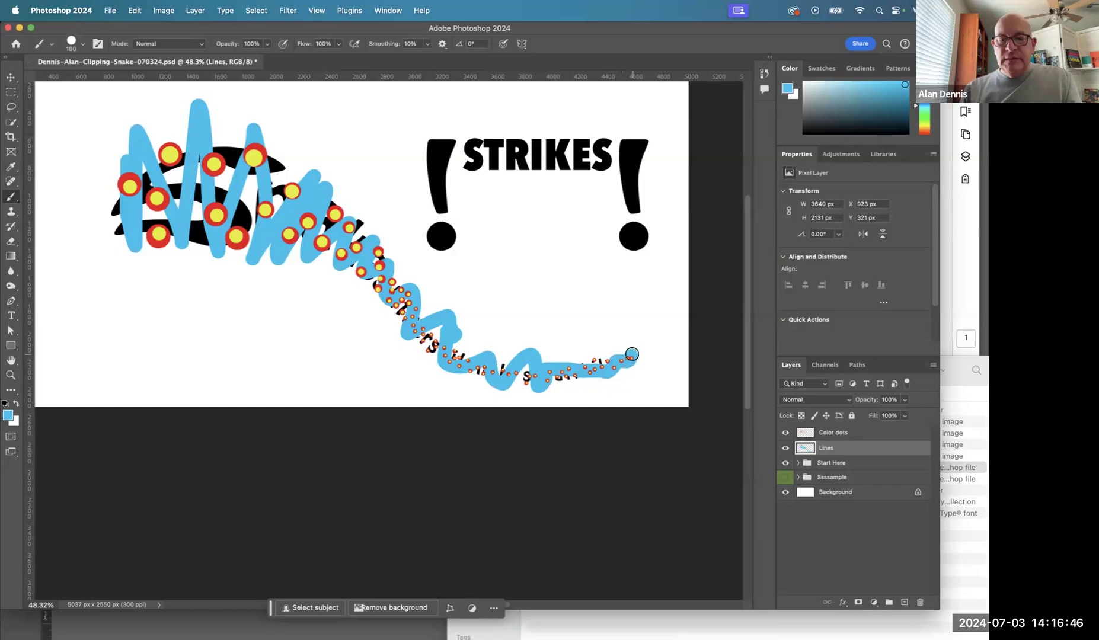
mouse_move(201, 246)
mouse_down()
mouse_move(260, 205)
mouse_move(335, 279)
mouse_up()
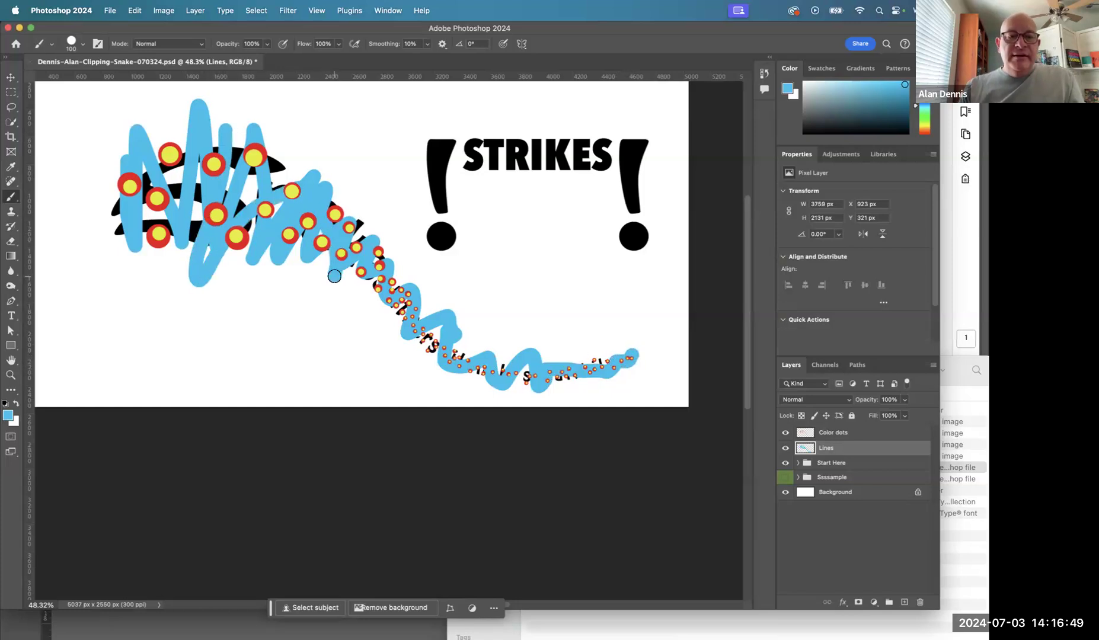
- Change the foreground colour to a light, slightly desaturated green
click(7, 418)
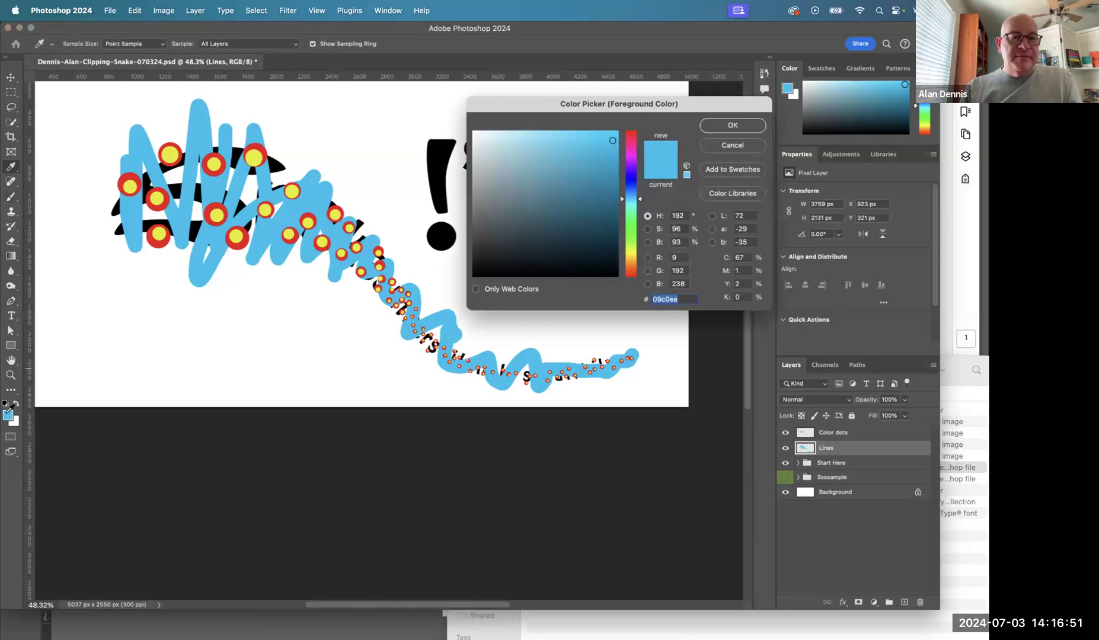
click(630, 222)
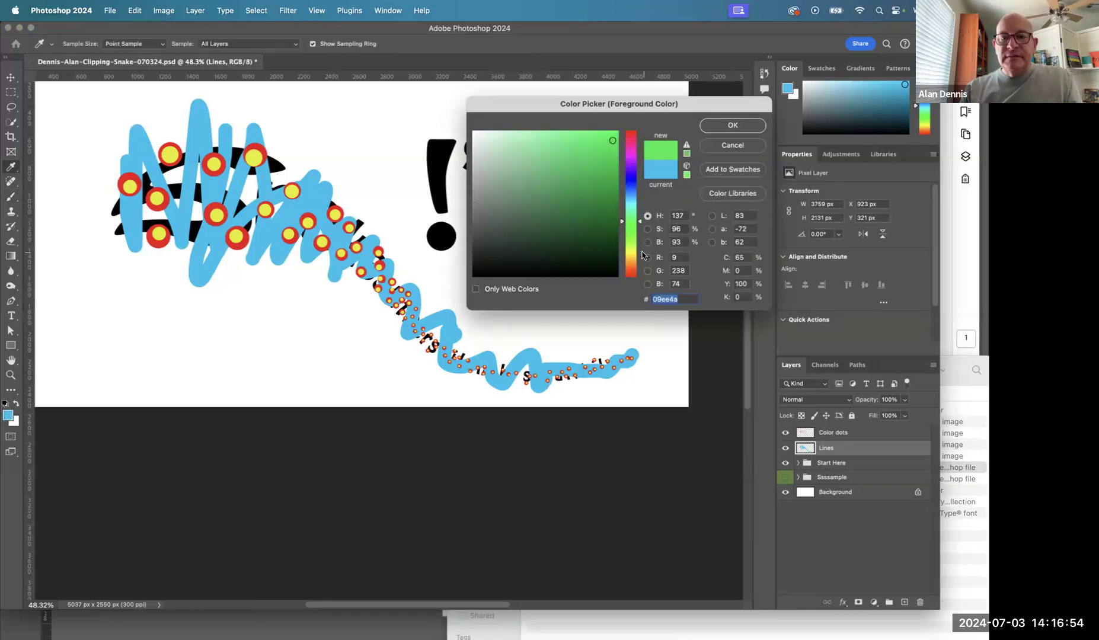
drag(637, 224, 637, 230)
click(576, 139)
click(734, 125)
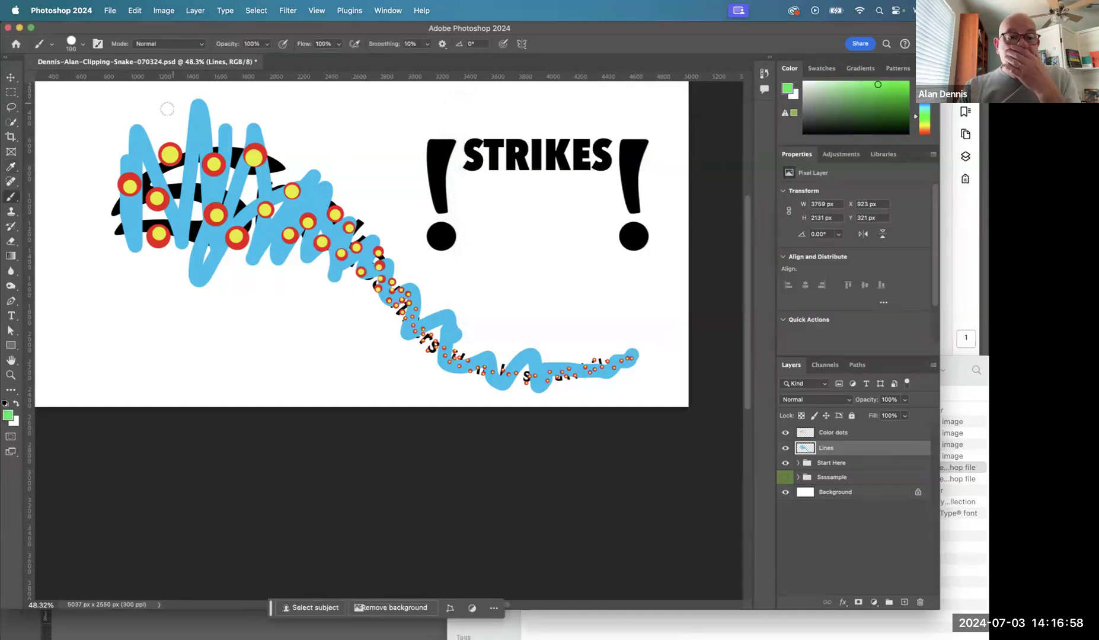
- Paint separate, roughly vertical 100 px green strokes across the "S" and the start of the "n" on the Lines layer
drag(117, 194, 117, 246)
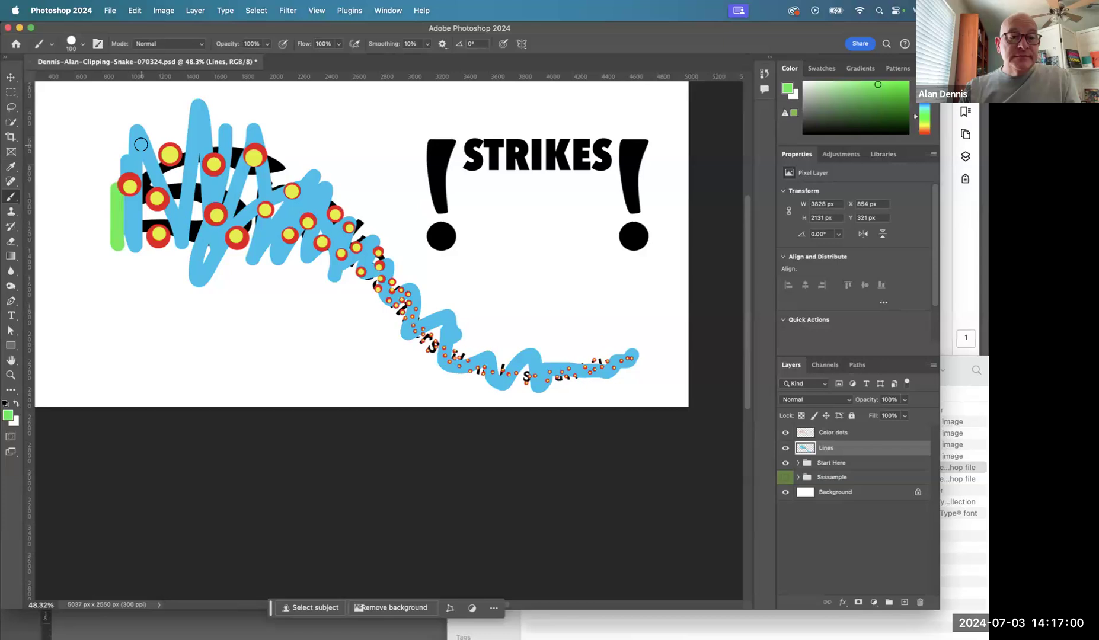
drag(140, 145, 137, 265)
drag(164, 138, 163, 272)
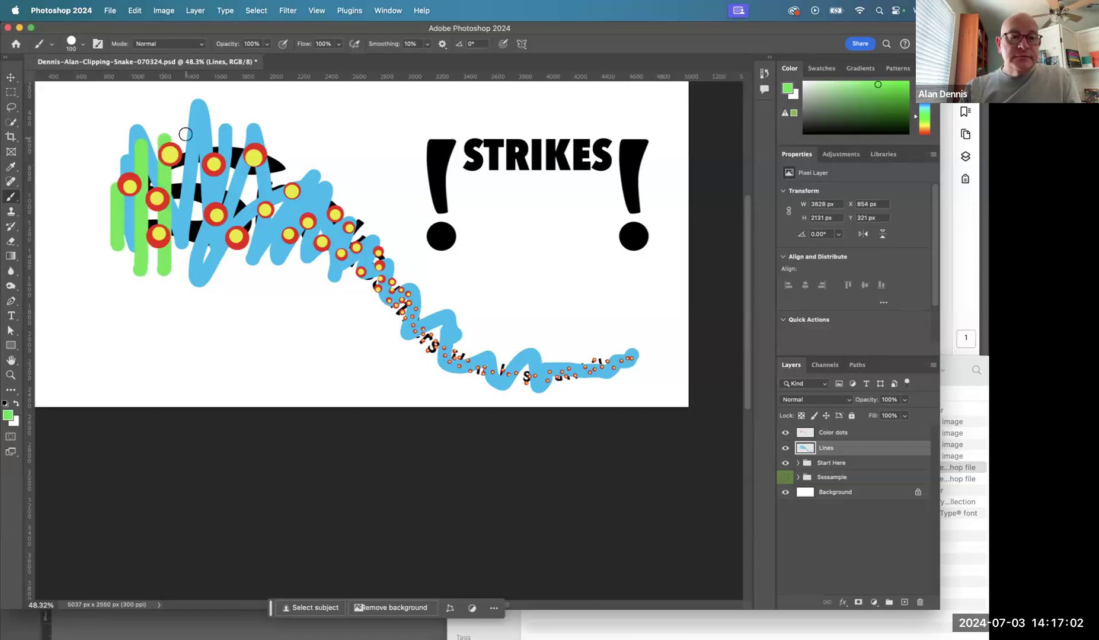
drag(190, 111, 176, 299)
drag(238, 129, 227, 235)
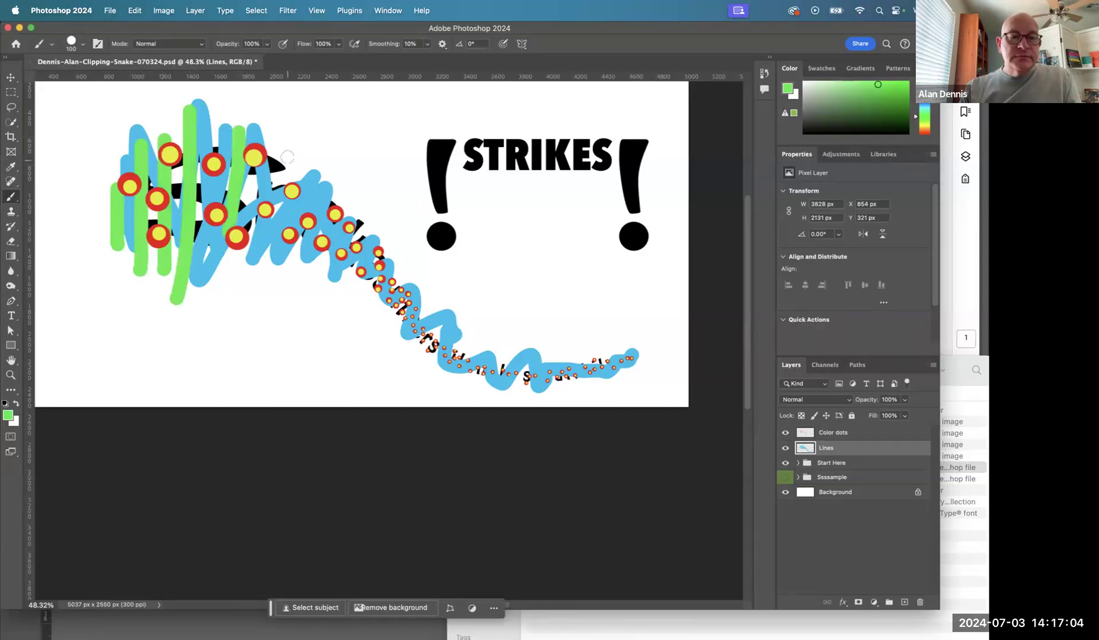
drag(281, 144, 244, 278)
drag(247, 170, 235, 333)
- Continue the green strokes along the rest of the snake to its tail, reducing the brush in stages to 35 px
key(bracketleft)
key(bracketleft)
drag(311, 144, 270, 291)
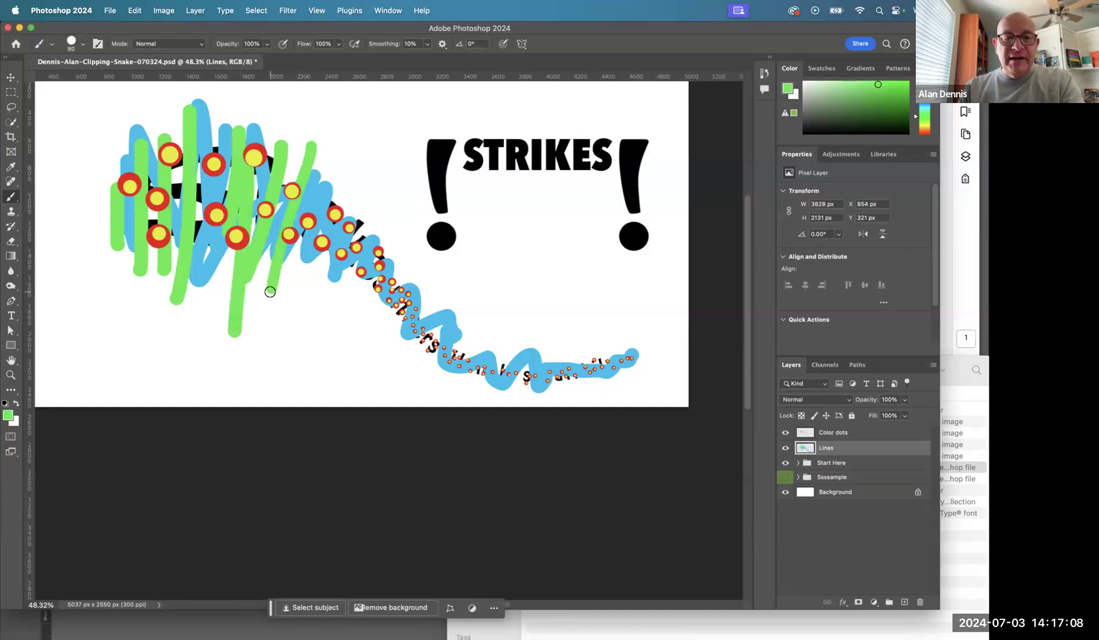
drag(339, 184, 292, 291)
mouse_move(354, 209)
mouse_down()
mouse_move(316, 282)
mouse_move(376, 221)
mouse_move(326, 289)
mouse_up()
mouse_move(403, 222)
mouse_down()
mouse_move(341, 309)
mouse_move(396, 287)
mouse_move(400, 312)
mouse_move(445, 315)
mouse_move(427, 389)
mouse_up()
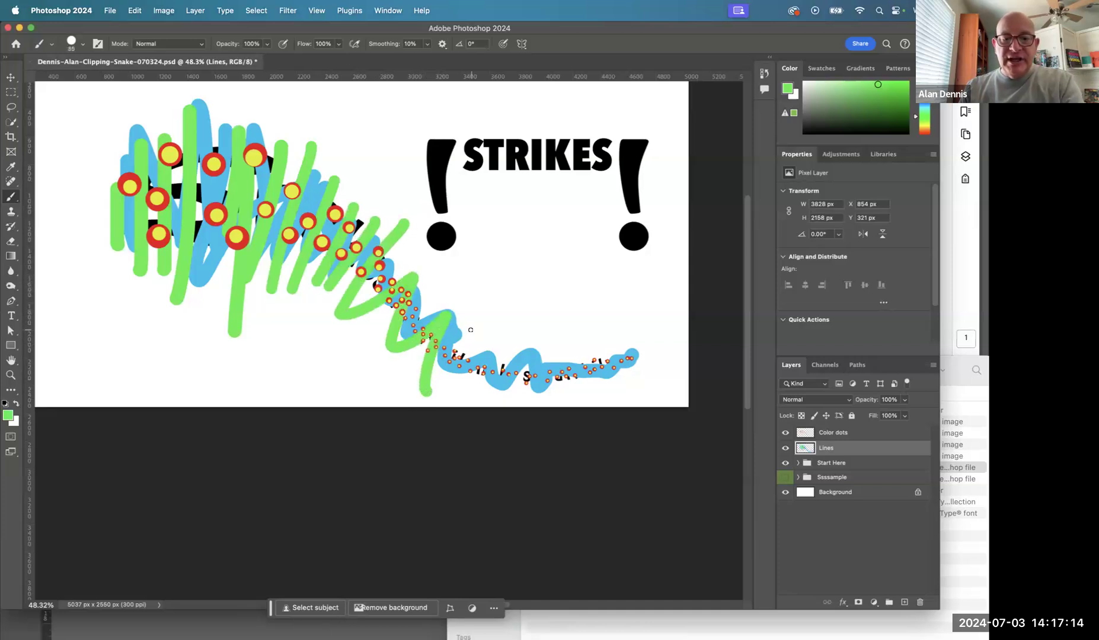
mouse_move(454, 325)
mouse_down()
mouse_move(507, 311)
mouse_move(522, 350)
mouse_move(588, 360)
mouse_up()
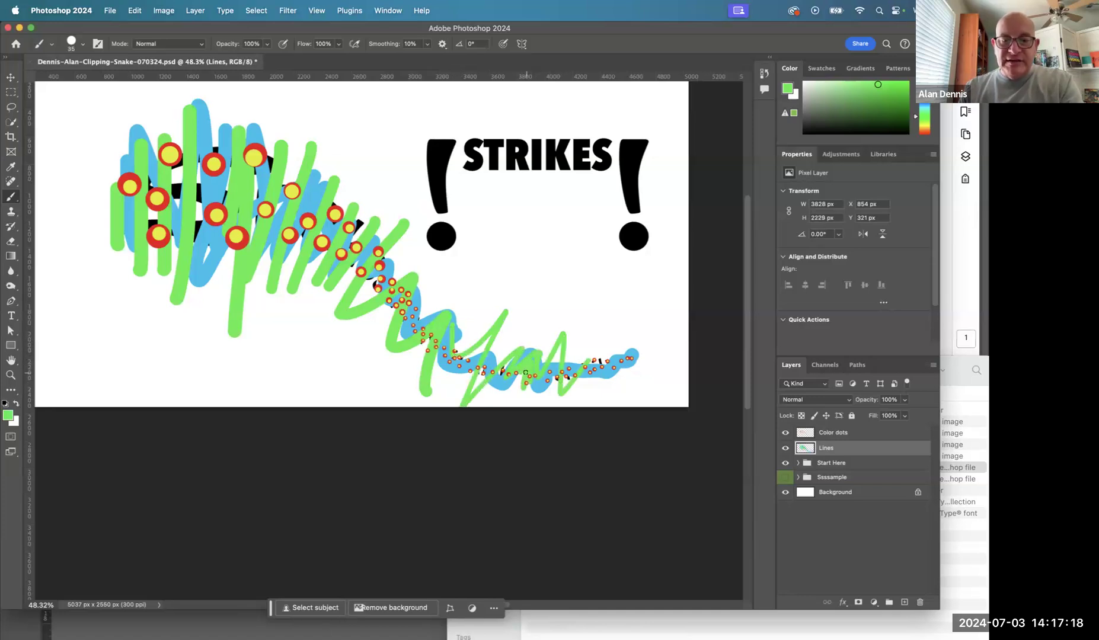
mouse_move(600, 350)
mouse_down()
mouse_move(622, 367)
mouse_move(644, 355)
mouse_move(453, 324)
mouse_up()
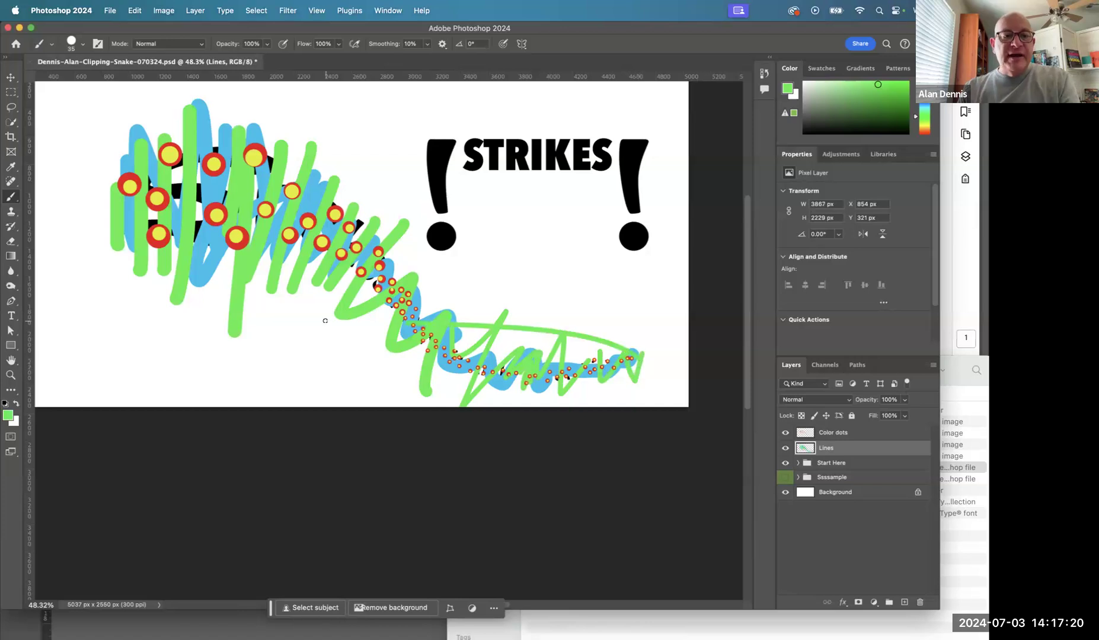
- Add a green stroke over the "S" on the Lines layer and change the foreground colour to tan (#d7bb65)
mouse_move(173, 164)
mouse_down()
mouse_move(167, 244)
mouse_move(190, 297)
mouse_move(281, 230)
mouse_move(235, 236)
mouse_move(177, 276)
mouse_up()
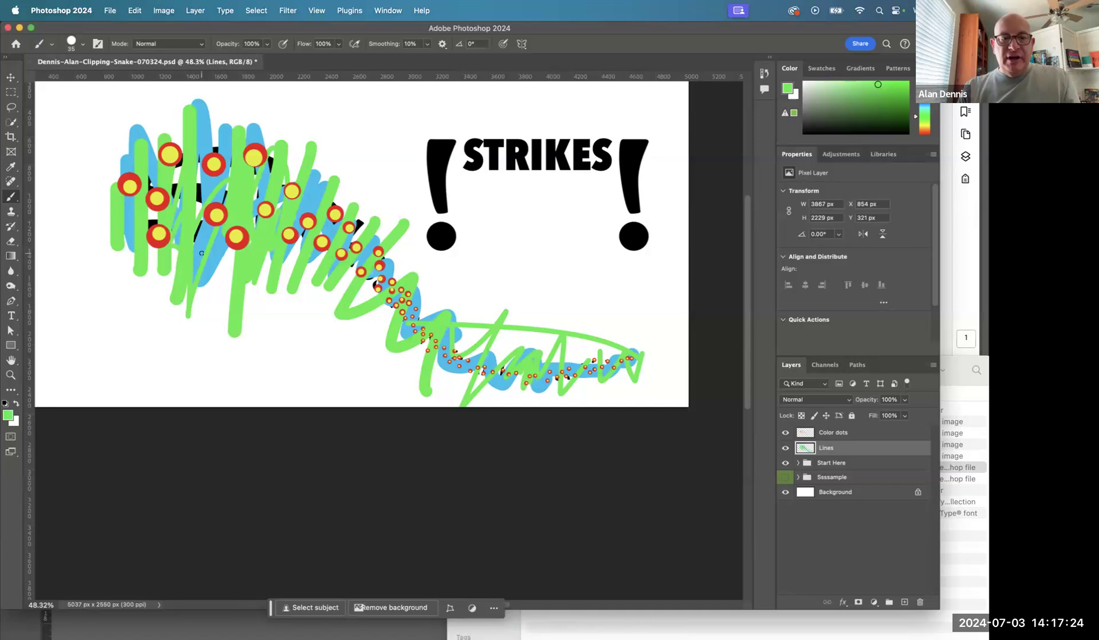
click(8, 414)
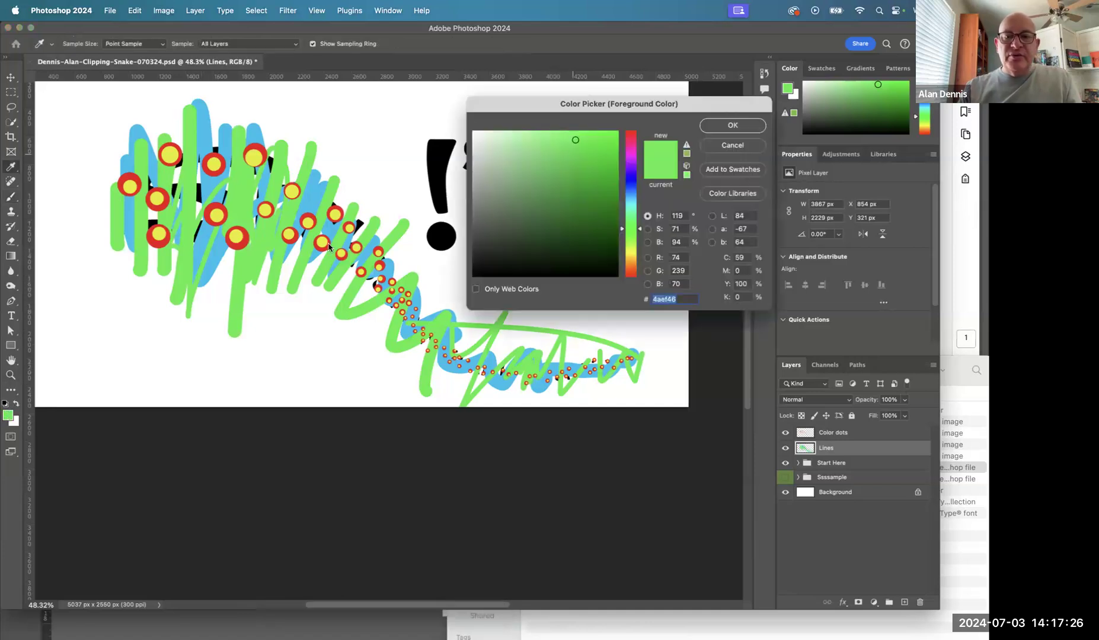
drag(638, 233, 640, 258)
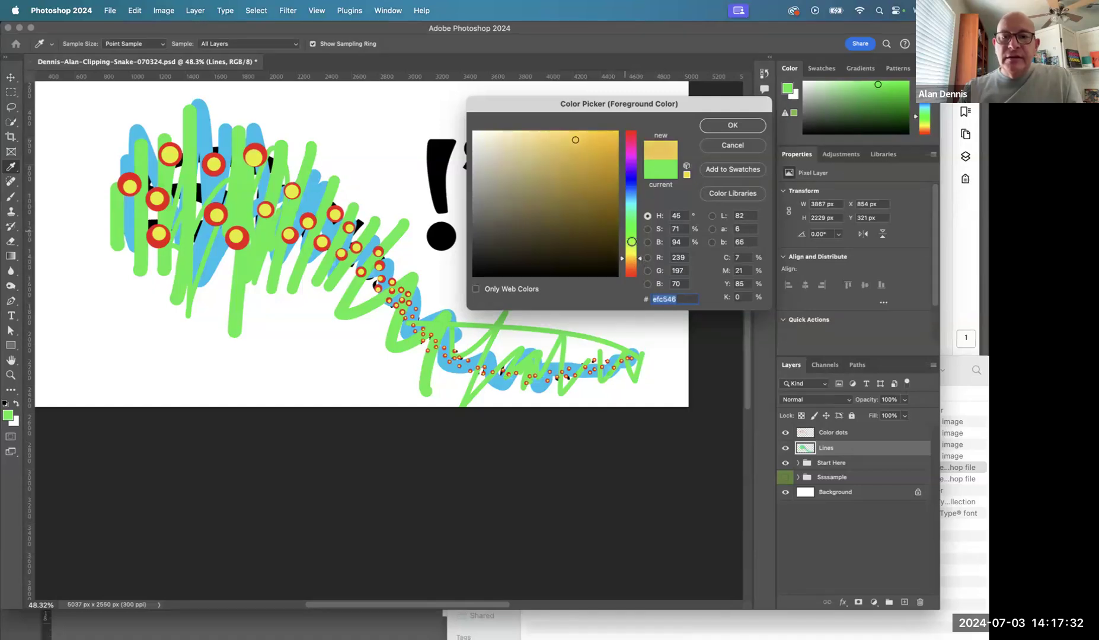
click(541, 137)
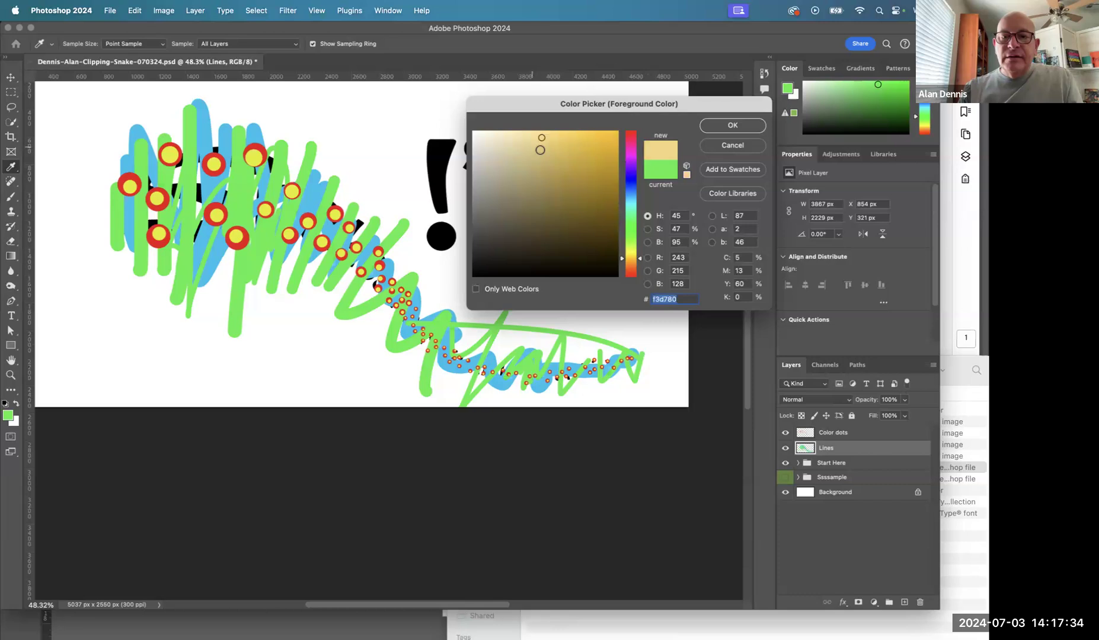
click(550, 153)
click(707, 127)
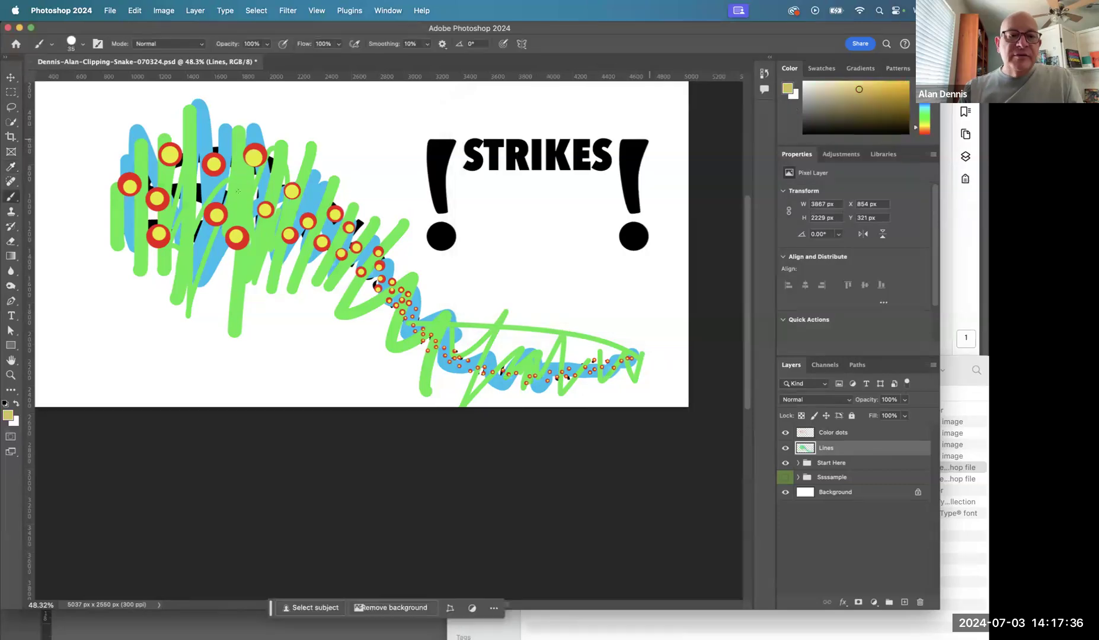
- Enlarge the brush and paint short, roughly vertical tan strokes over the "S", covering its remaining black areas
key(])
key(])
key(])
key(])
key(])
drag(149, 176, 149, 256)
drag(122, 171, 123, 259)
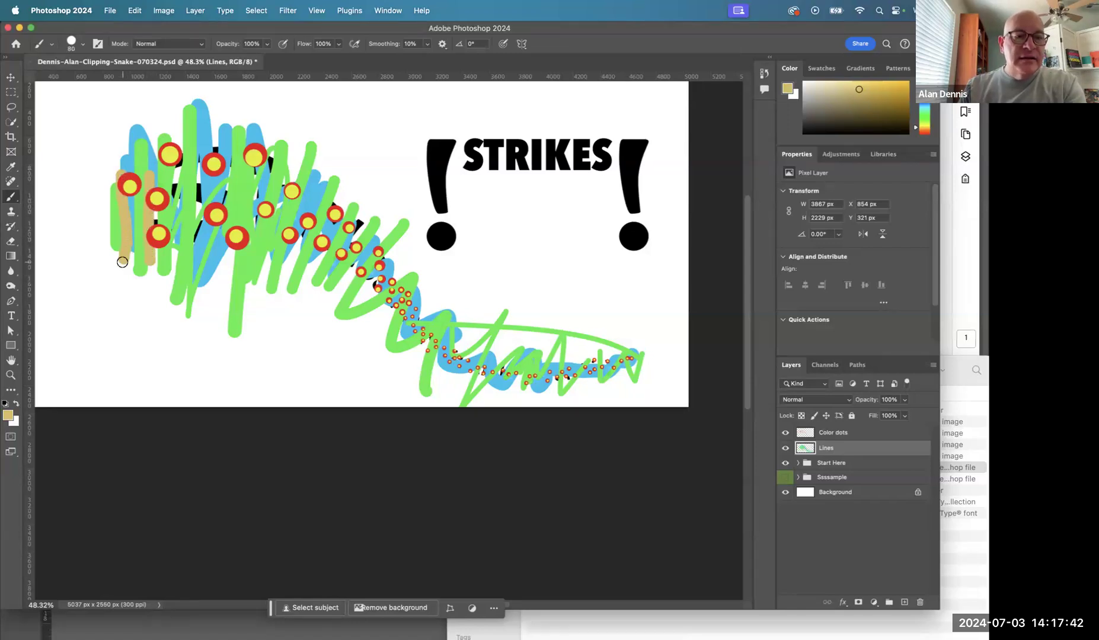
drag(179, 166, 155, 265)
drag(195, 220, 197, 245)
mouse_move(198, 190)
mouse_down()
mouse_move(195, 204)
mouse_move(178, 198)
mouse_up()
drag(199, 140, 198, 166)
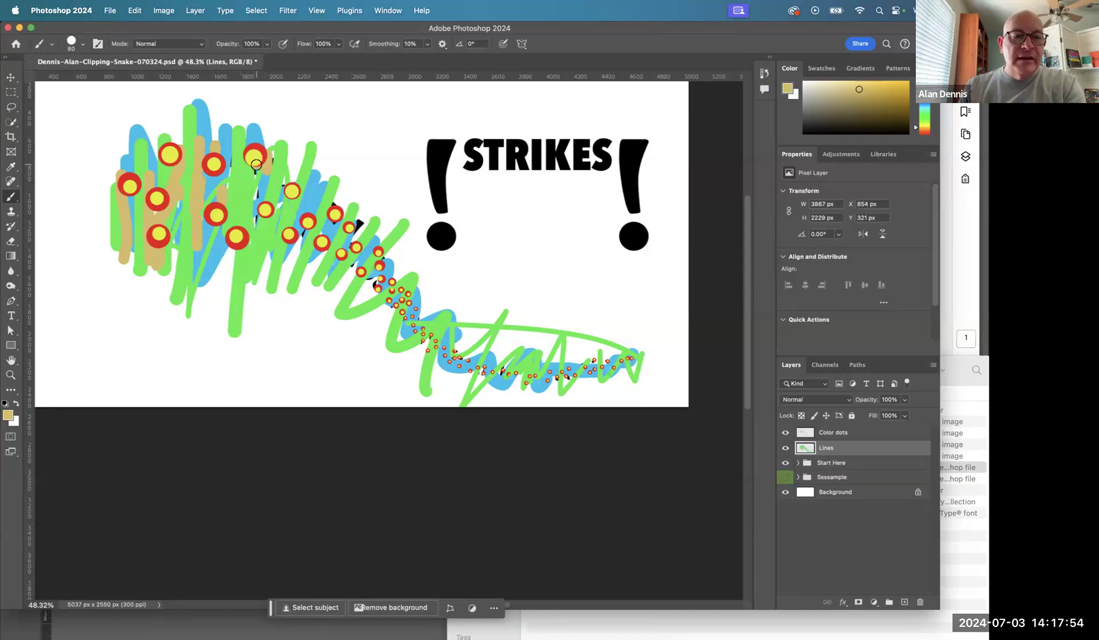
- Cover the black gaps from the "S" through "nake" in tan and scribble a 10 px tan zigzag along the tail
drag(258, 195, 257, 225)
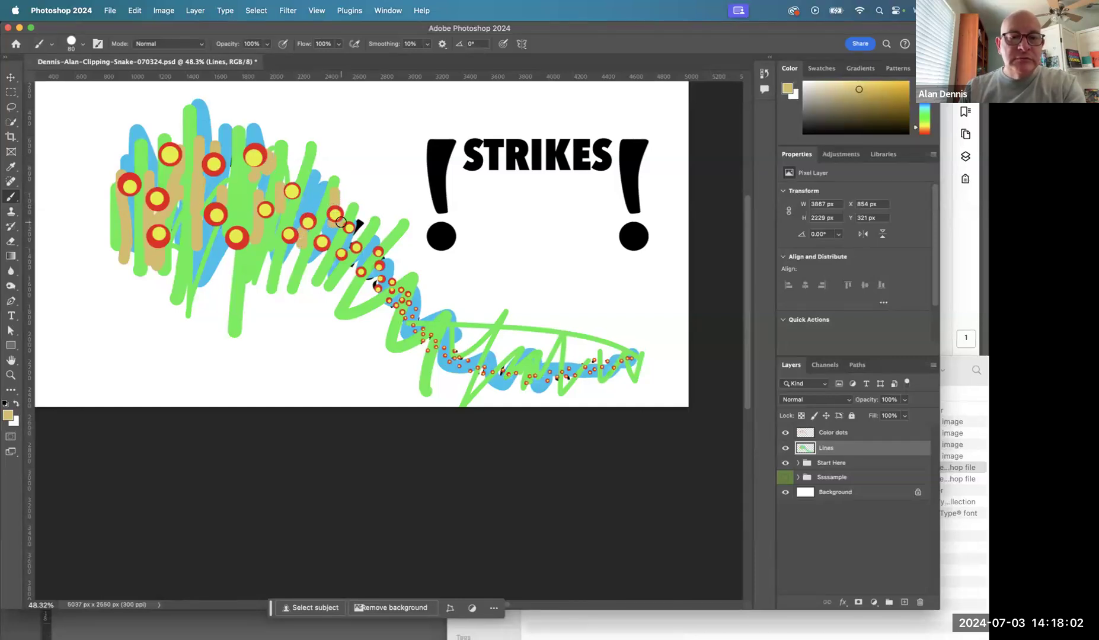
drag(360, 220, 359, 232)
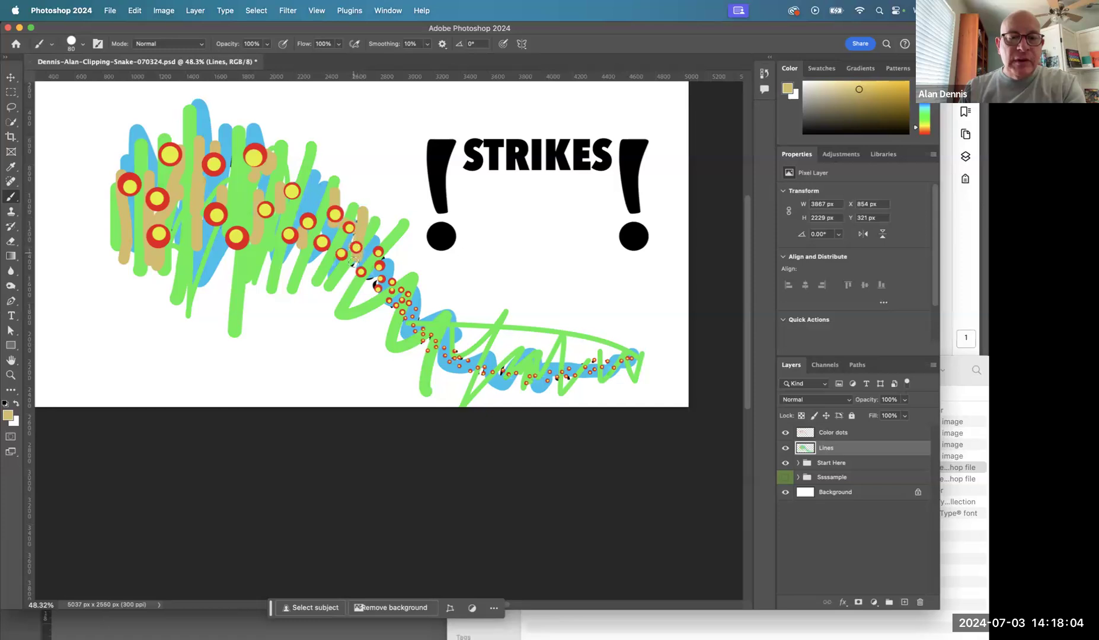
drag(371, 281, 373, 286)
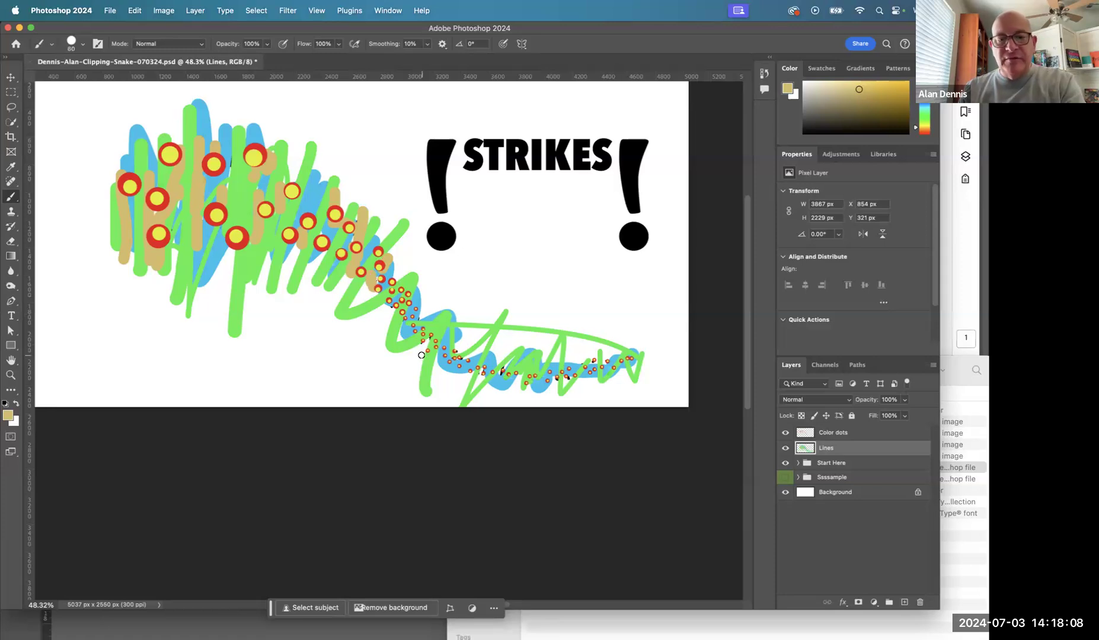
key(bracketleft)
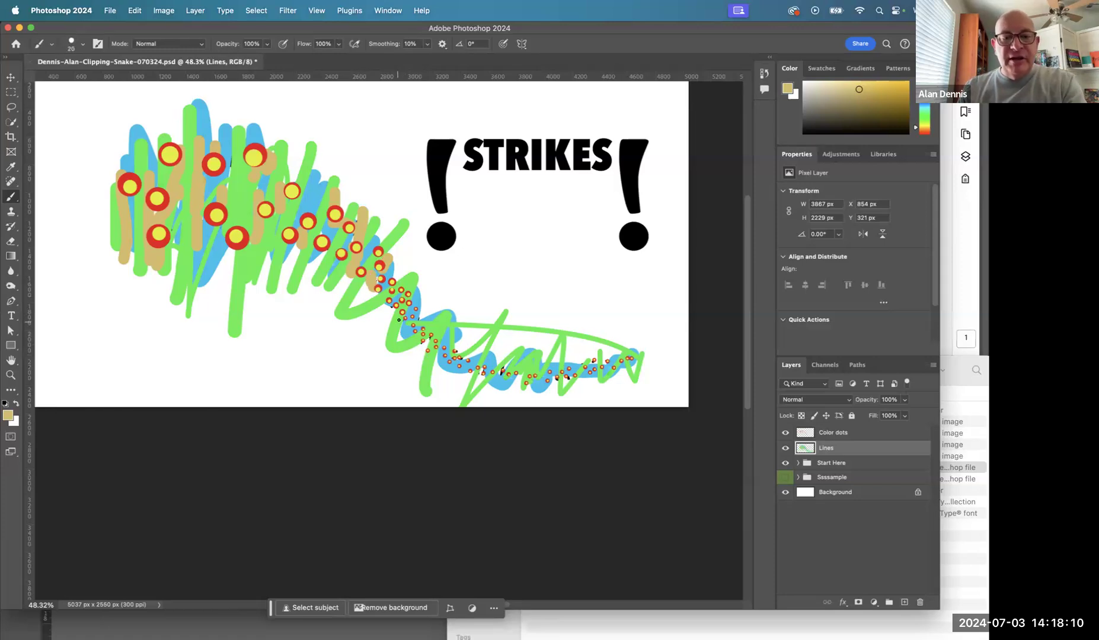
drag(385, 313, 427, 291)
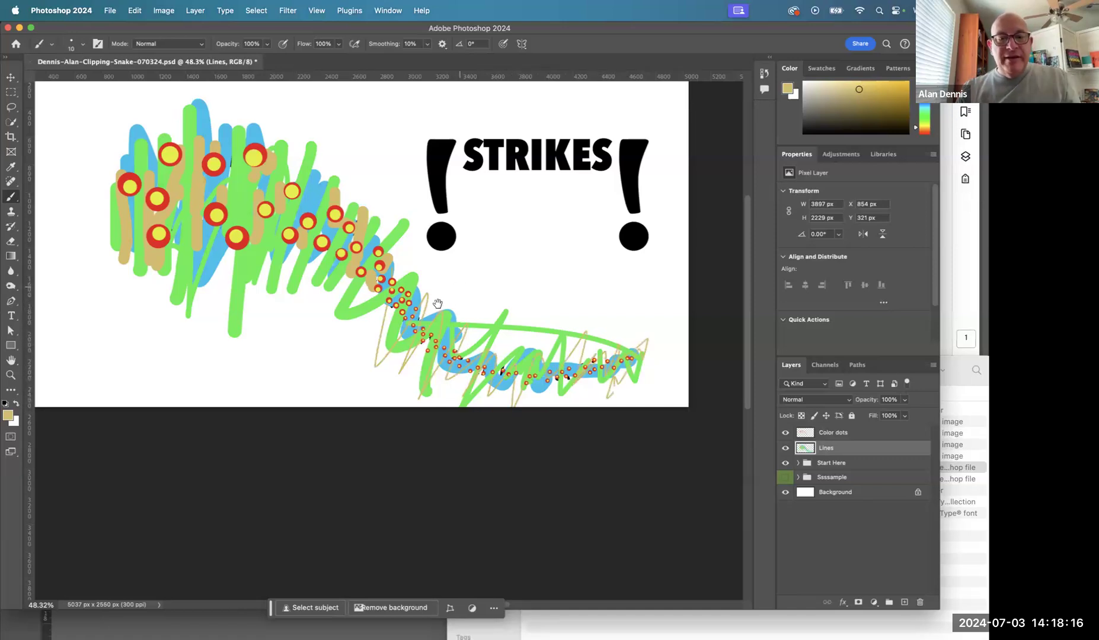
- Touch up the exposed black letter parts at the start of the snake's tail with 10 px tan strokes
mouse_move(407, 325)
mouse_down()
mouse_move(502, 378)
mouse_move(531, 378)
mouse_up()
mouse_move(336, 263)
mouse_down()
mouse_move(356, 215)
mouse_move(326, 250)
mouse_move(316, 287)
mouse_move(341, 295)
mouse_move(335, 228)
mouse_move(328, 278)
mouse_move(325, 232)
mouse_move(317, 240)
mouse_move(346, 304)
mouse_move(404, 397)
mouse_move(441, 390)
mouse_move(432, 376)
mouse_move(449, 445)
mouse_up()
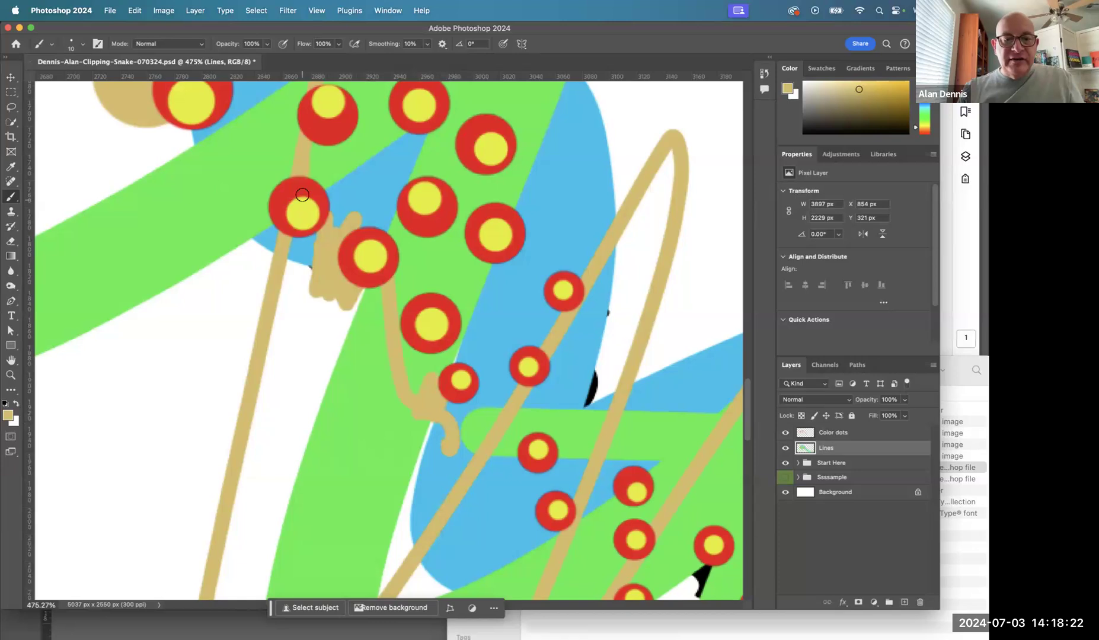
drag(302, 195, 319, 212)
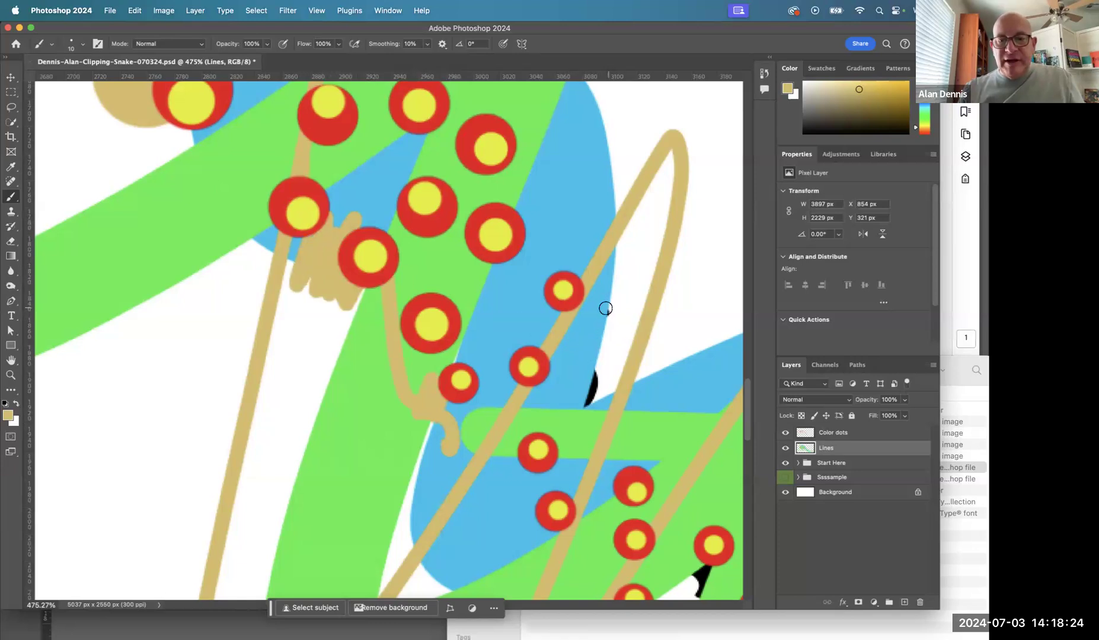
drag(606, 308, 584, 405)
key(space)
drag(609, 359, 348, 66)
mouse_move(250, 170)
mouse_down()
mouse_move(284, 205)
mouse_move(259, 236)
mouse_move(336, 203)
mouse_move(329, 219)
mouse_move(366, 120)
mouse_move(317, 218)
mouse_up()
key(space)
drag(529, 296, 311, 236)
mouse_move(334, 265)
mouse_down()
mouse_move(323, 356)
mouse_move(362, 324)
mouse_move(411, 340)
mouse_move(447, 318)
mouse_move(437, 354)
mouse_move(363, 321)
mouse_up()
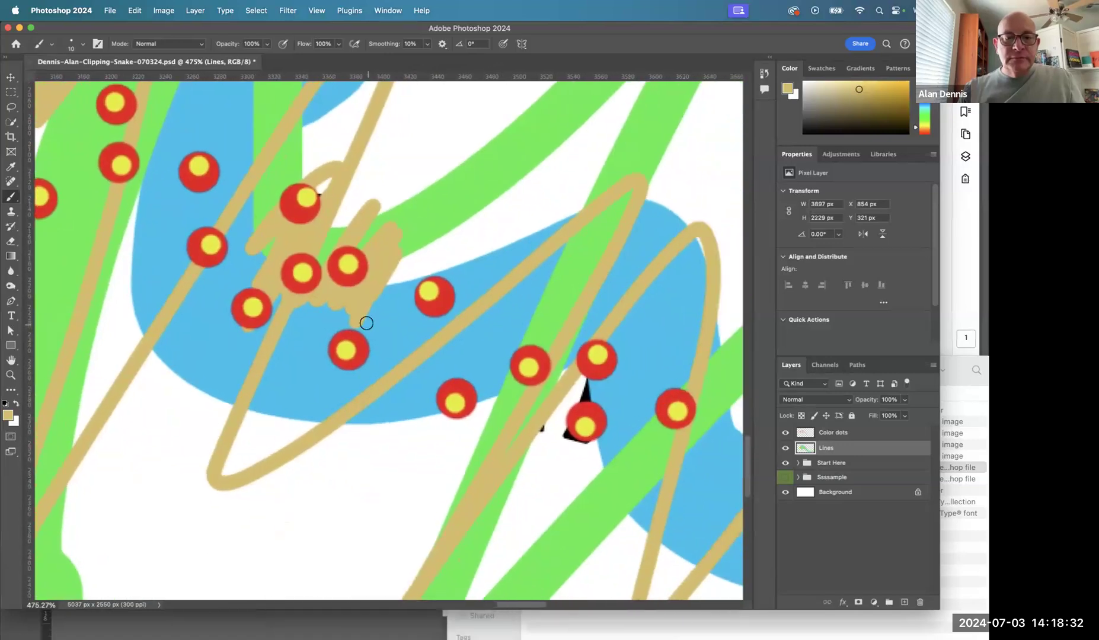
- Continue filling the exposed black letter parts with 10 px tan strokes along the rest of the tail
drag(429, 281, 248, 212)
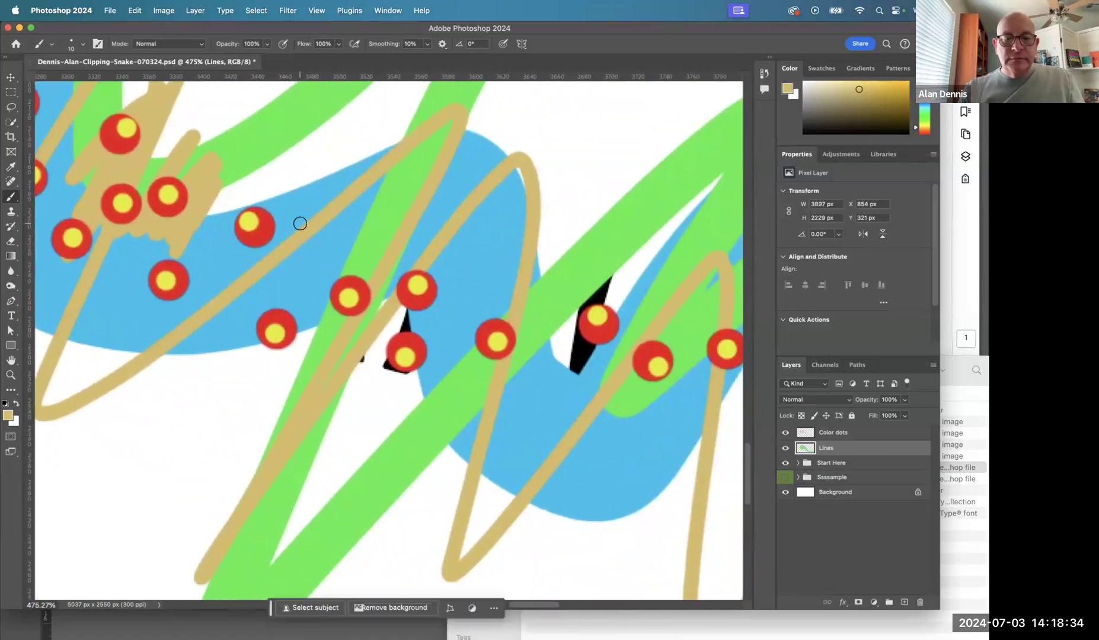
mouse_move(447, 271)
mouse_down()
mouse_move(415, 315)
mouse_move(407, 375)
mouse_move(342, 347)
mouse_move(398, 384)
mouse_move(147, 400)
mouse_up()
mouse_move(277, 317)
mouse_down()
mouse_move(254, 441)
mouse_move(308, 413)
mouse_move(304, 395)
mouse_move(360, 375)
mouse_move(75, 315)
mouse_up()
mouse_move(492, 332)
mouse_down()
mouse_move(548, 278)
mouse_move(532, 208)
mouse_move(539, 326)
mouse_move(595, 332)
mouse_move(585, 390)
mouse_move(598, 387)
mouse_move(687, 229)
mouse_move(648, 309)
mouse_move(625, 293)
mouse_move(531, 371)
mouse_move(459, 377)
mouse_move(191, 446)
mouse_up()
mouse_move(336, 336)
mouse_down()
mouse_move(370, 290)
mouse_move(311, 407)
mouse_move(497, 272)
mouse_move(515, 272)
mouse_move(559, 203)
mouse_move(573, 317)
mouse_move(641, 290)
mouse_move(656, 220)
mouse_move(658, 249)
mouse_move(567, 283)
mouse_move(386, 278)
mouse_move(528, 426)
mouse_move(658, 367)
mouse_move(687, 289)
mouse_up()
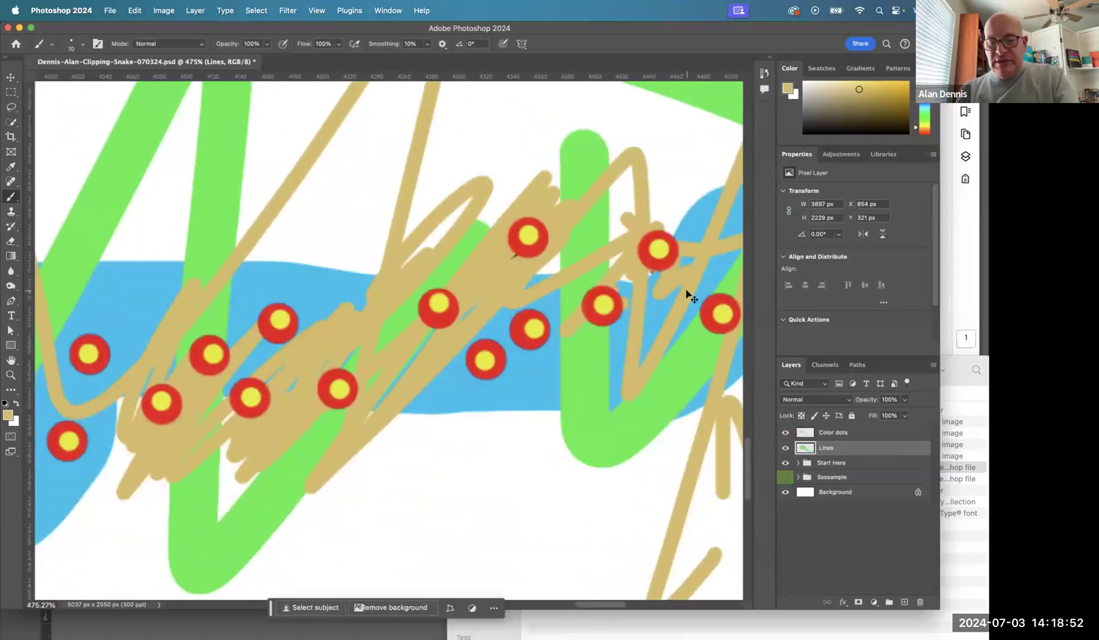
key(super+0)
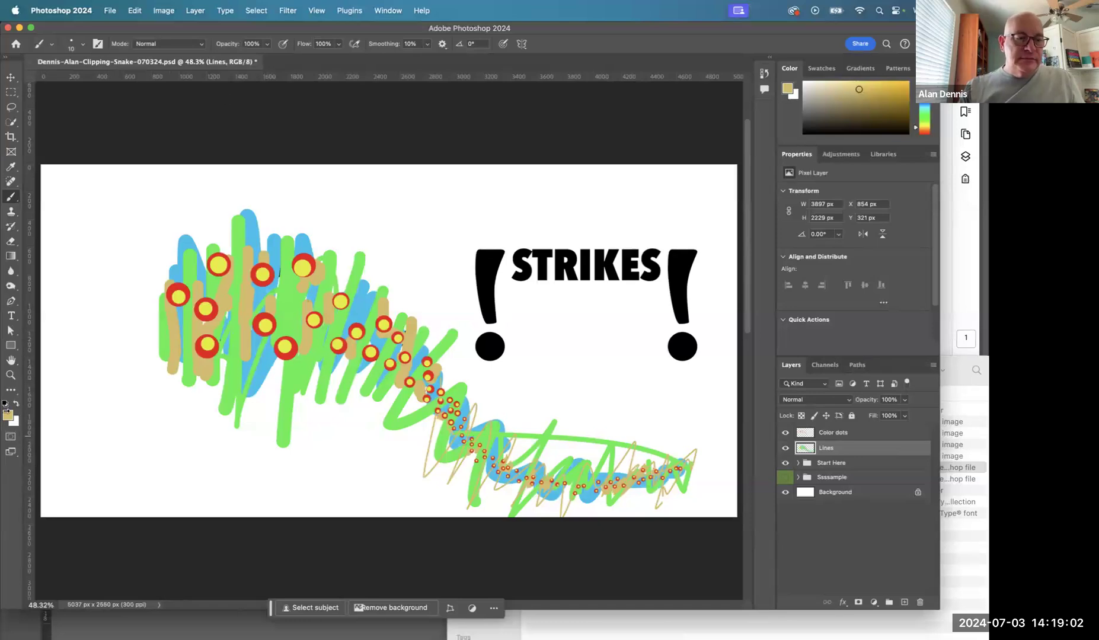
- Change the foreground colour to a bright orange with a hue of 32°
click(7, 415)
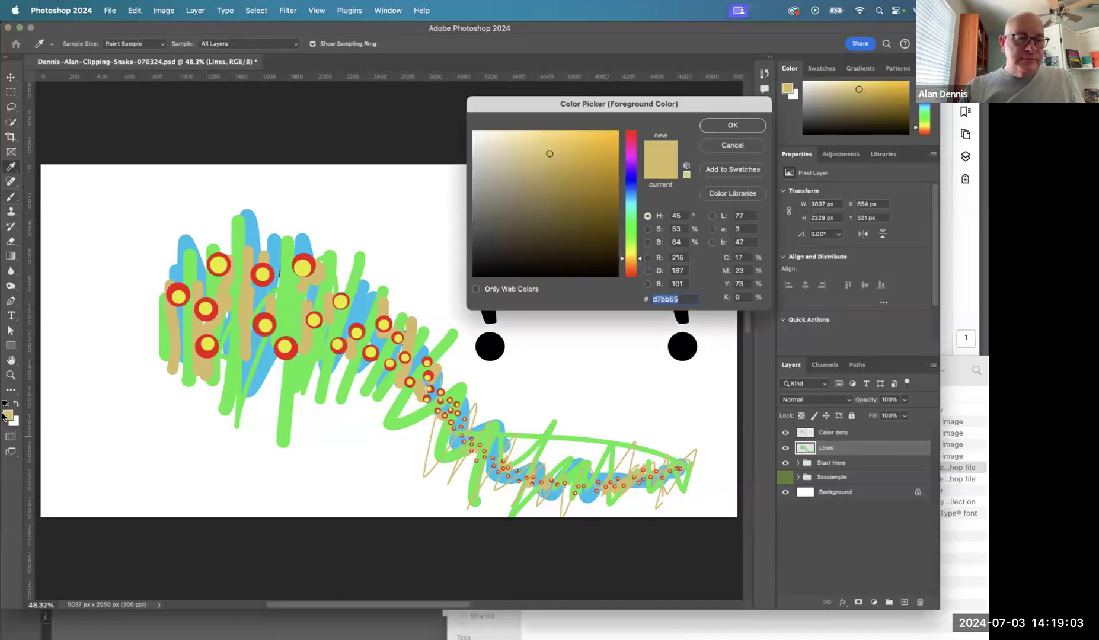
click(630, 264)
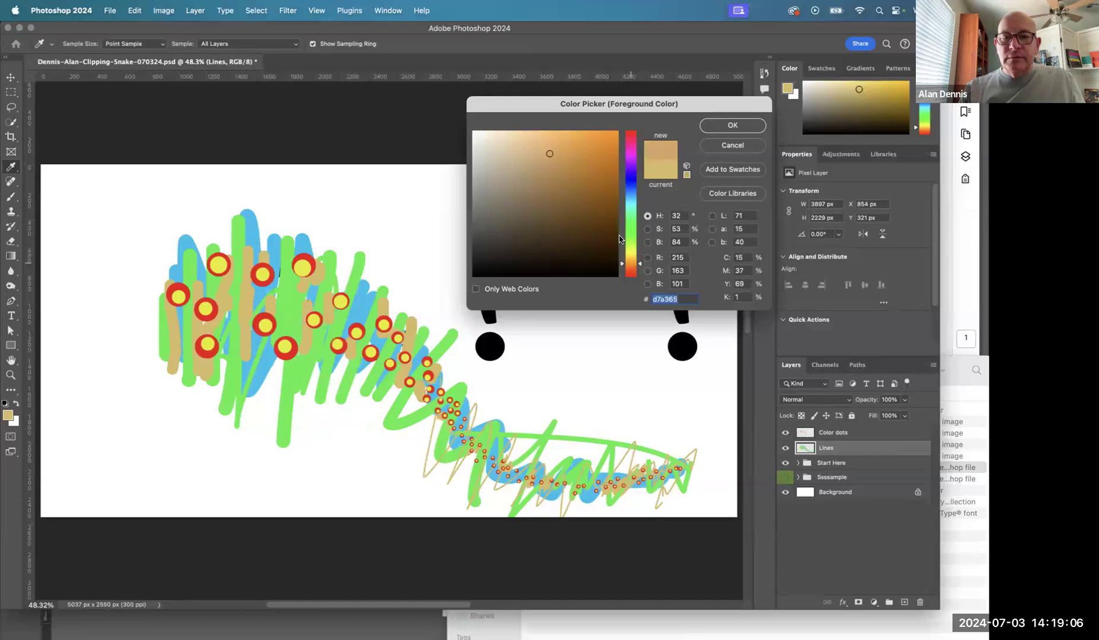
click(587, 138)
click(731, 126)
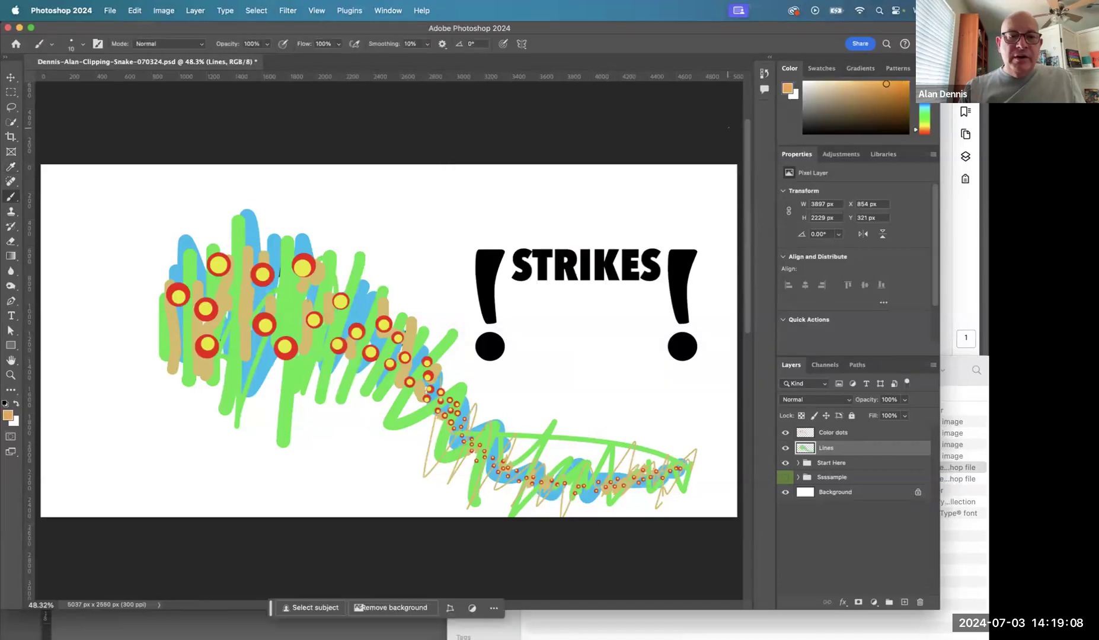
- Scribble loose 10 px orange zigzag lines back and forth over the whole snake from head to tail
mouse_move(179, 204)
mouse_down()
mouse_move(179, 233)
mouse_move(272, 213)
mouse_move(249, 368)
mouse_move(338, 178)
mouse_move(270, 422)
mouse_move(344, 363)
mouse_move(347, 420)
mouse_move(398, 404)
mouse_up()
mouse_move(458, 306)
mouse_down()
mouse_move(513, 293)
mouse_move(637, 368)
mouse_move(560, 504)
mouse_up()
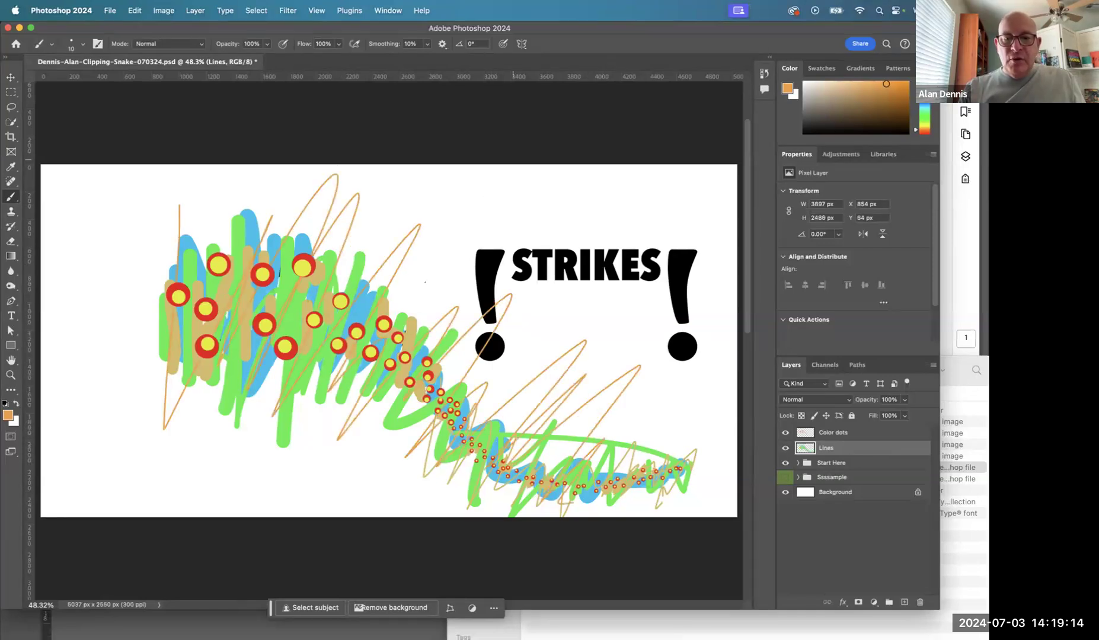
mouse_move(652, 489)
mouse_down()
mouse_move(554, 382)
mouse_move(524, 403)
mouse_move(299, 231)
mouse_move(216, 295)
mouse_up()
mouse_move(168, 231)
mouse_down()
mouse_move(180, 383)
mouse_move(161, 294)
mouse_move(298, 471)
mouse_move(317, 398)
mouse_move(272, 163)
mouse_move(406, 422)
mouse_move(398, 314)
mouse_move(452, 377)
mouse_up()
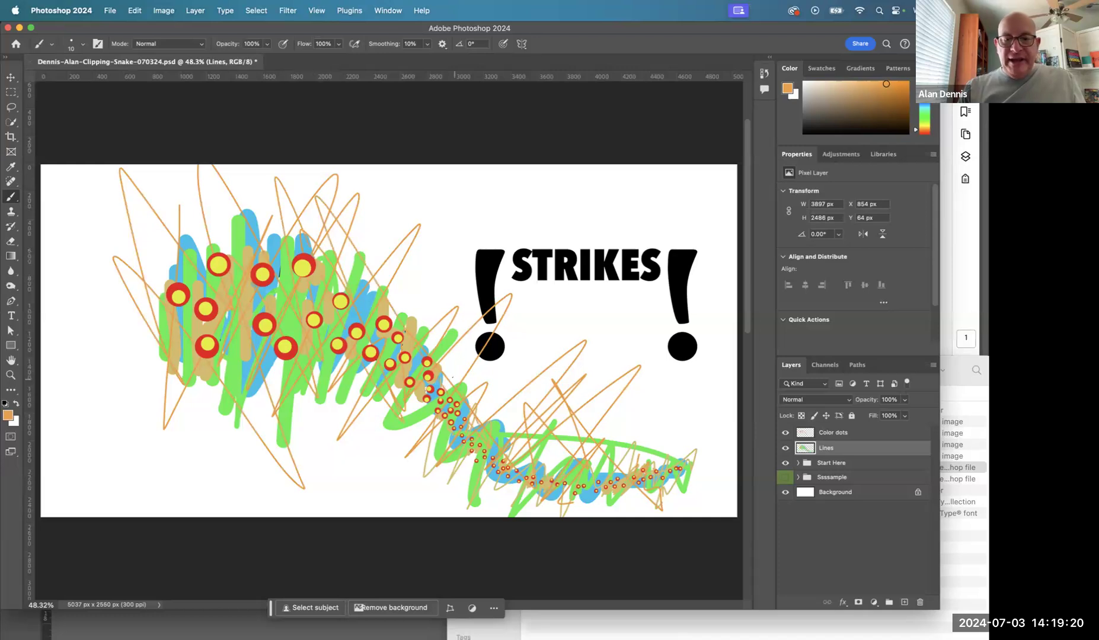
mouse_move(594, 504)
mouse_down()
mouse_move(661, 442)
mouse_move(688, 469)
mouse_move(696, 504)
mouse_up()
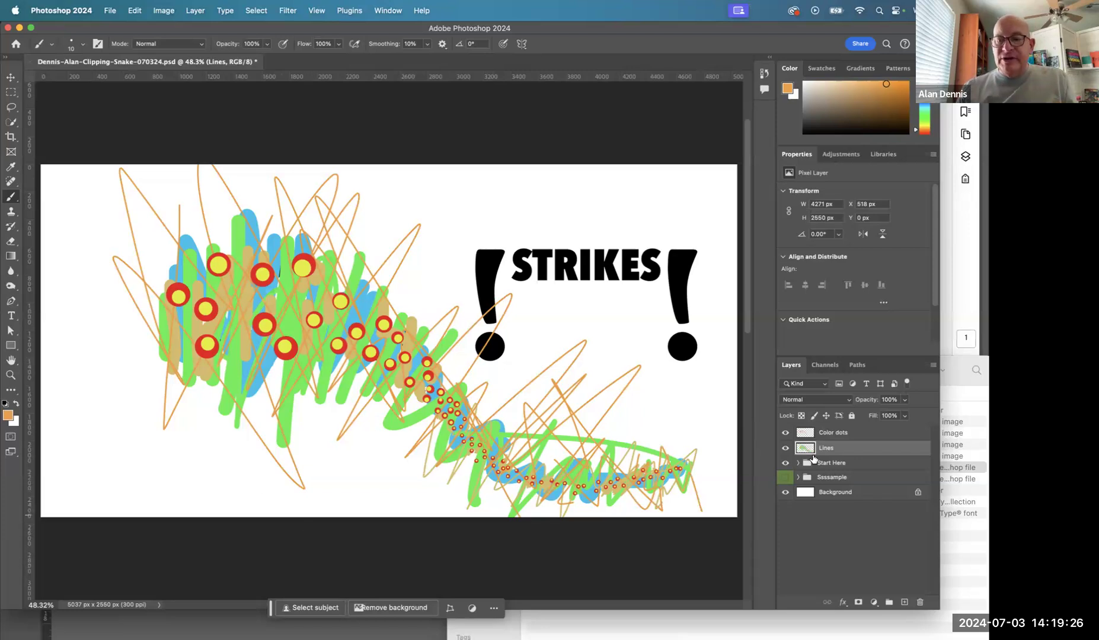
- Clip the Lines layer to the Start Here group with a clipping mask
click(805, 435)
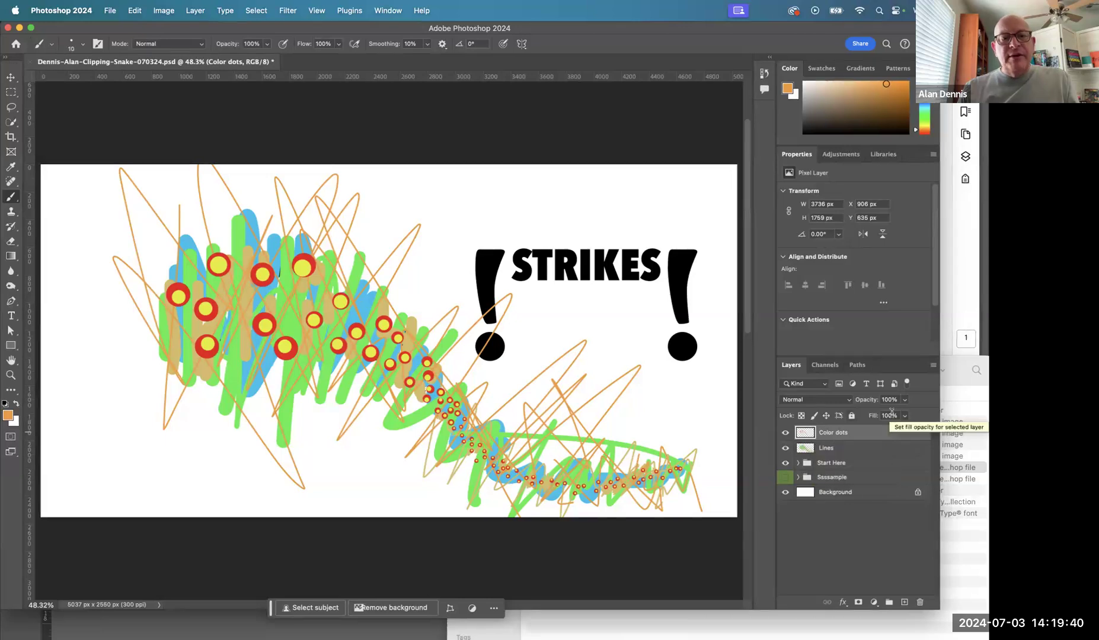
click(810, 450)
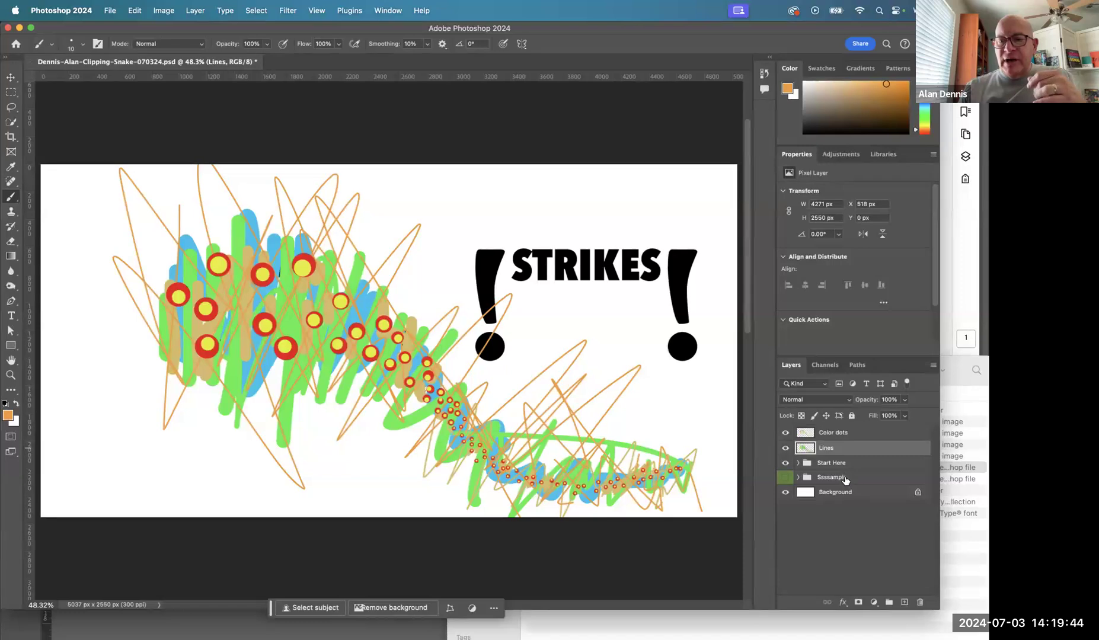
alt+click(808, 452)
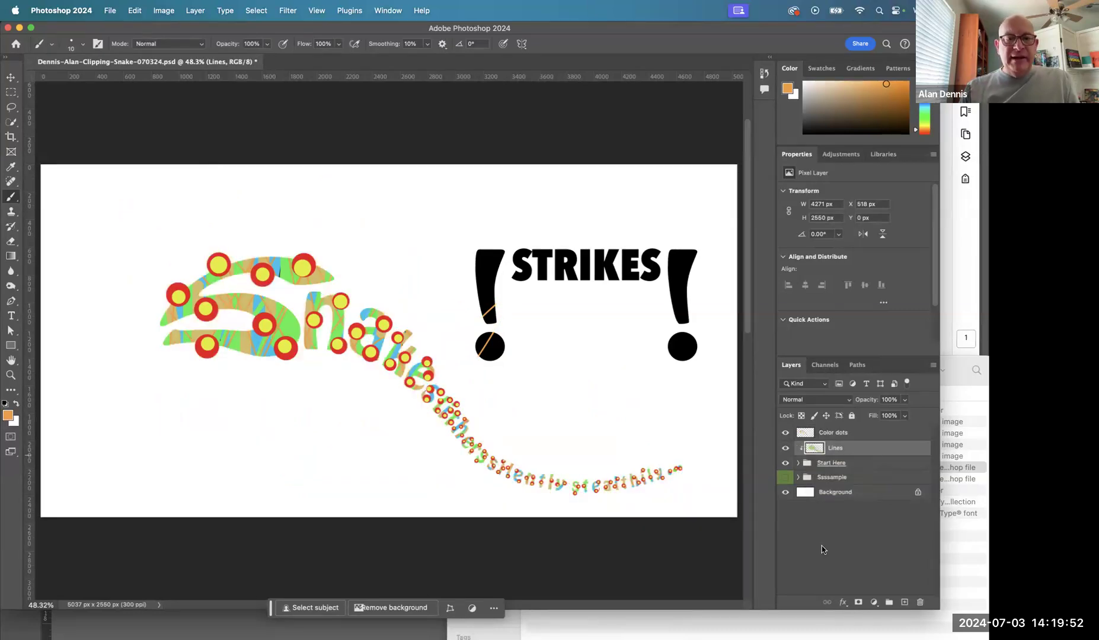
drag(562, 407, 461, 341)
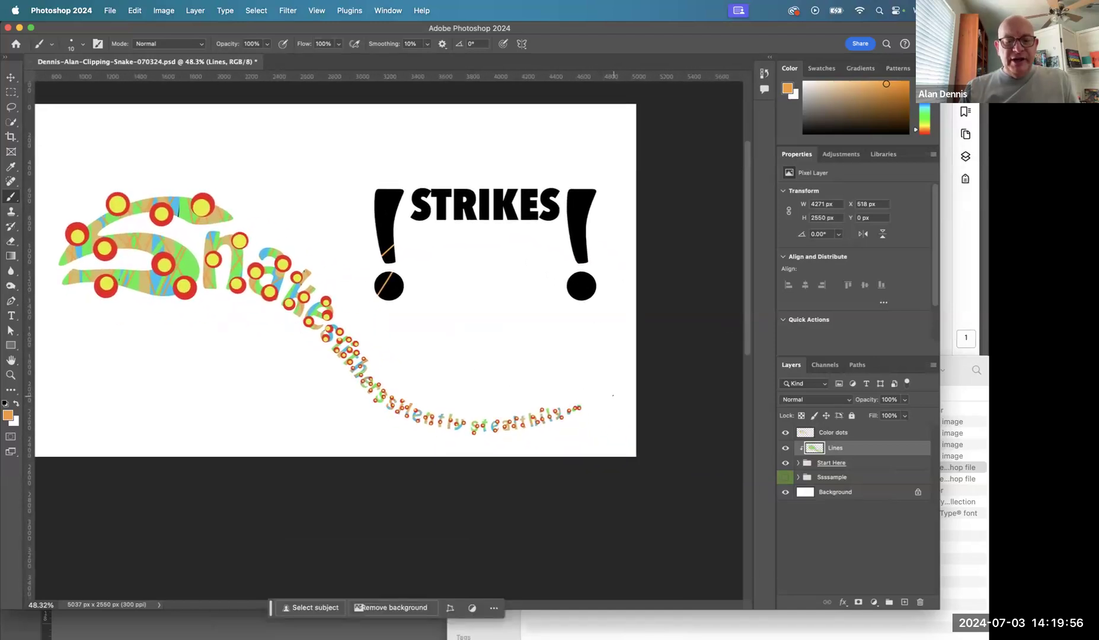
- Undo the clipping of the Lines layer and rename the Start Here group to Snake Type
key(super+z)
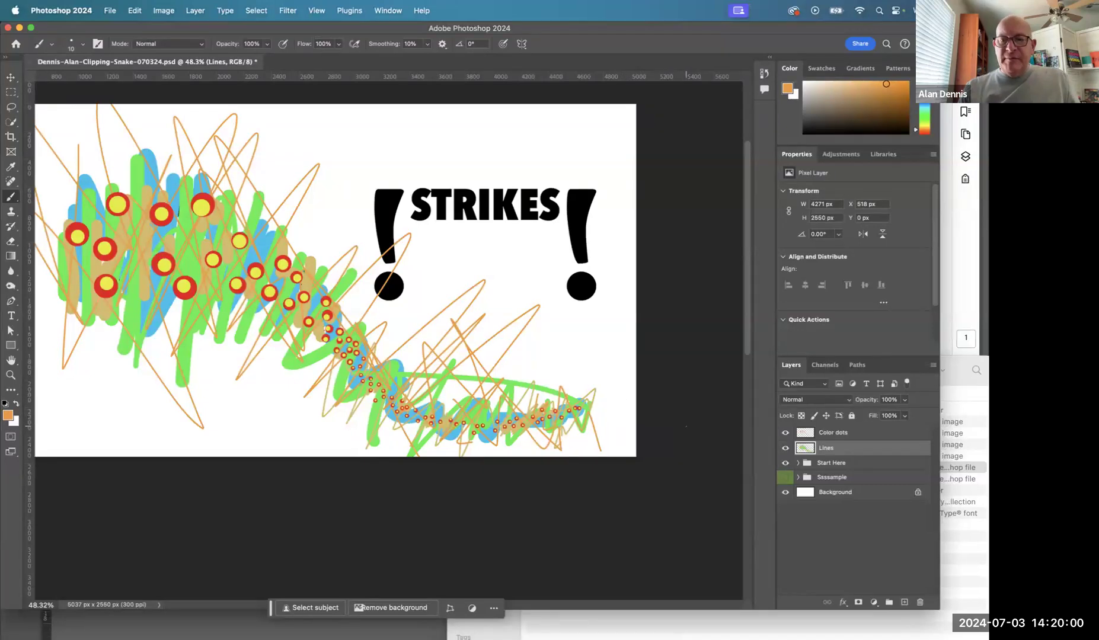
double_click(831, 463)
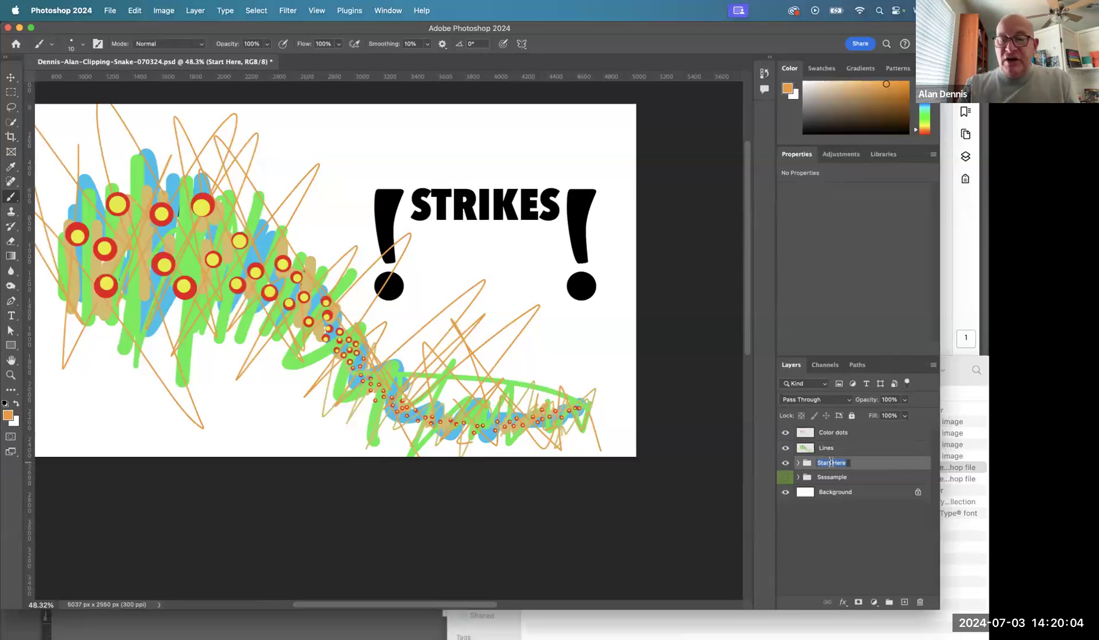
text(S)
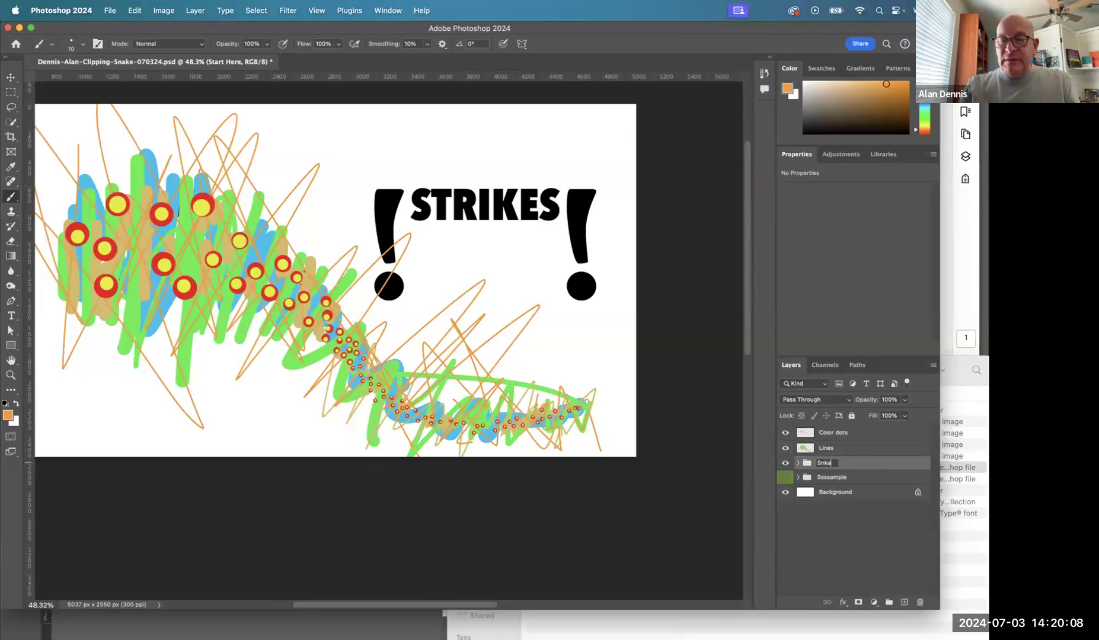
text(nake)
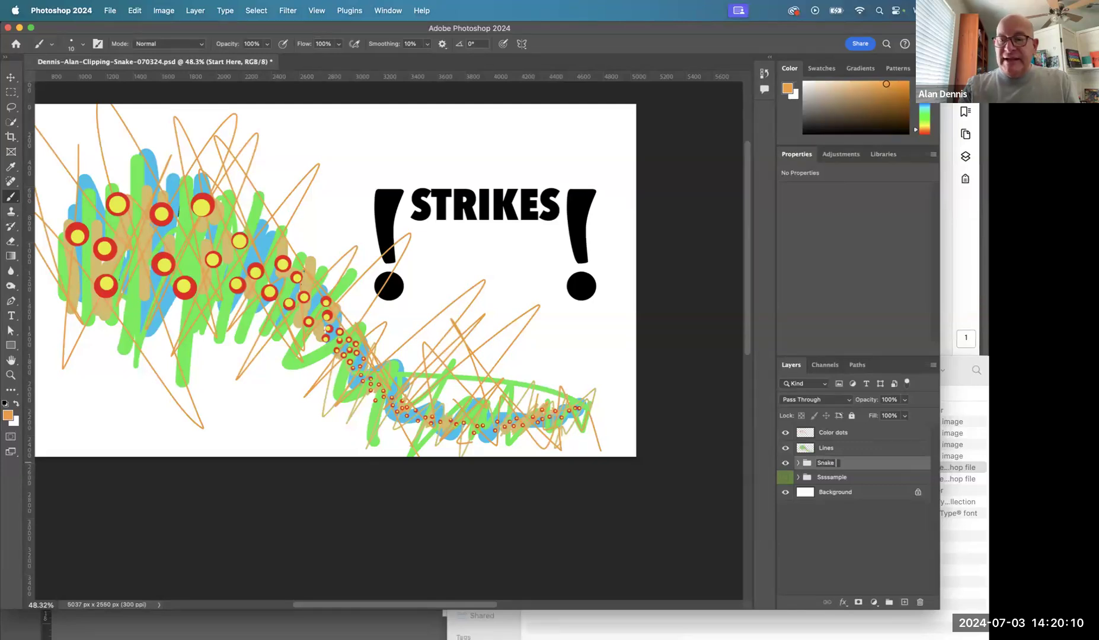
text( Type)
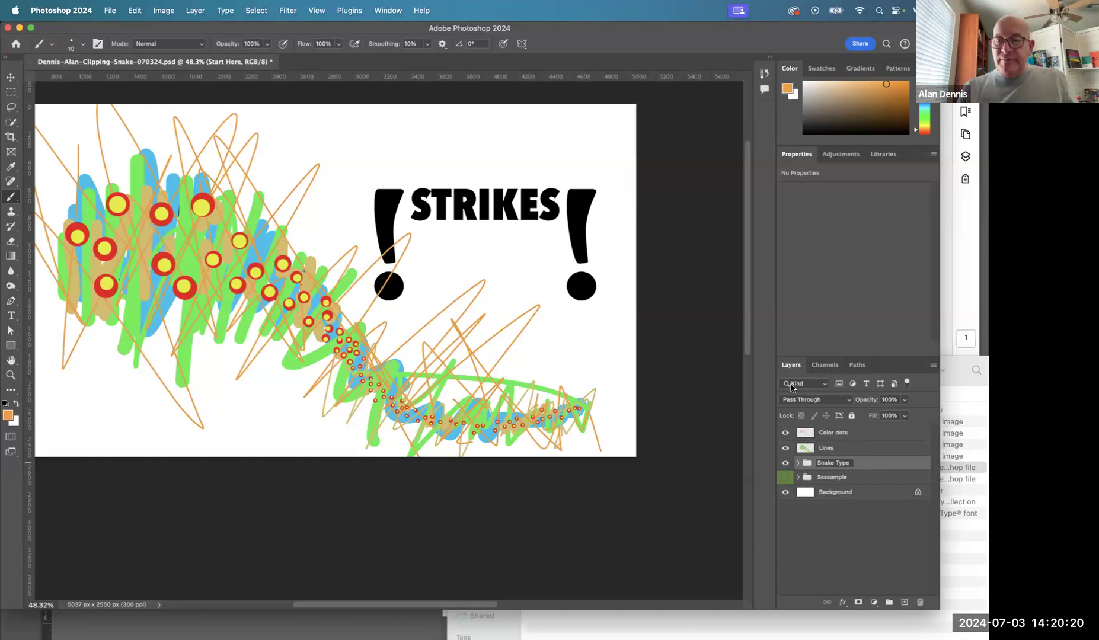
key(Return)
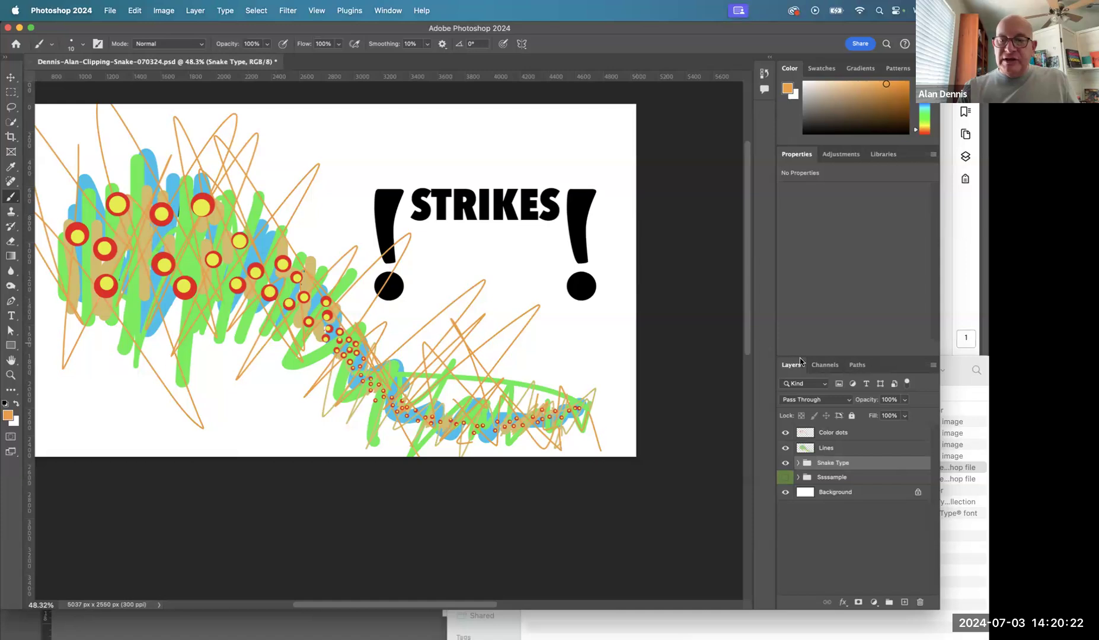
- Float and enlarge the Layers panel over the canvas, and clip the Lines and Color dots layers to the Snake Type group
drag(800, 362, 628, 224)
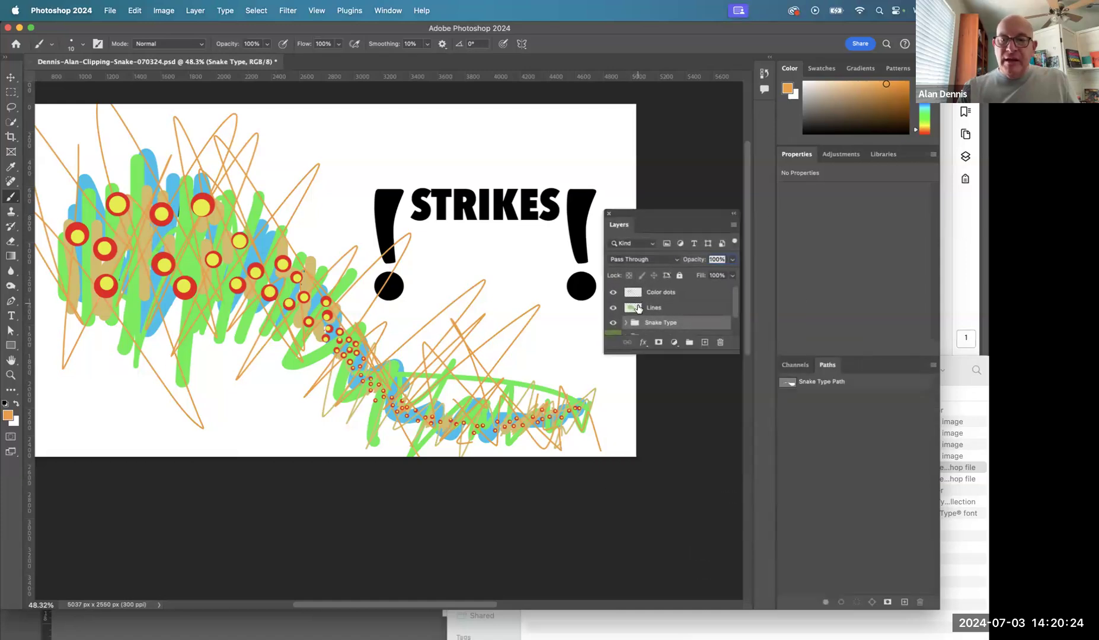
drag(661, 350, 660, 423)
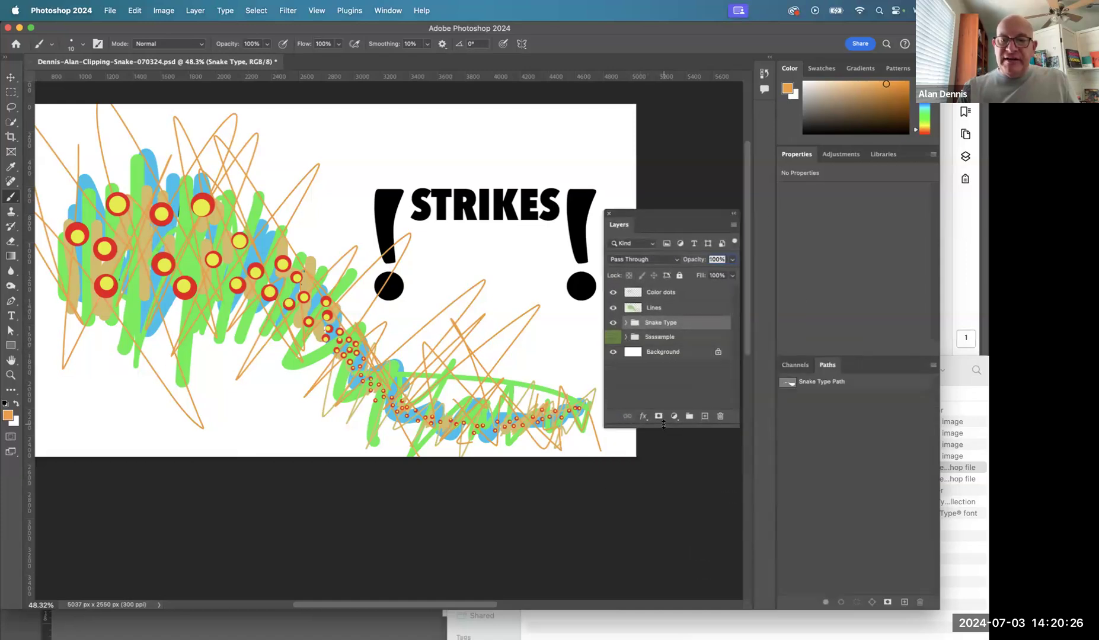
alt+click(654, 315)
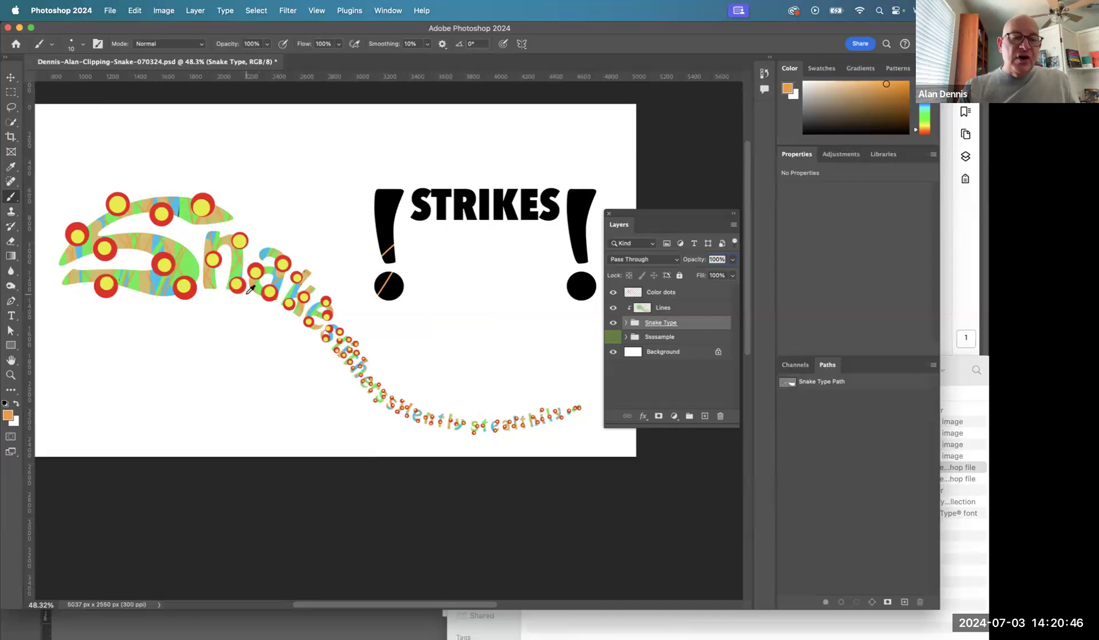
alt+click(637, 298)
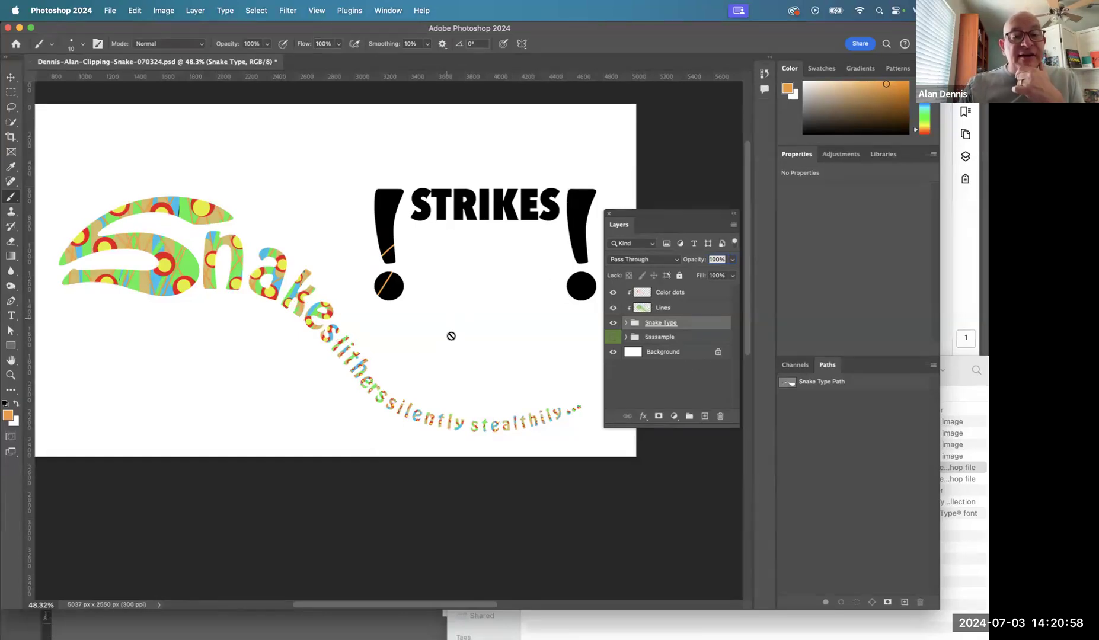
- Paint thicker orange strokes across the large Snake letters on the Lines layer with the brush size at 45
click(656, 307)
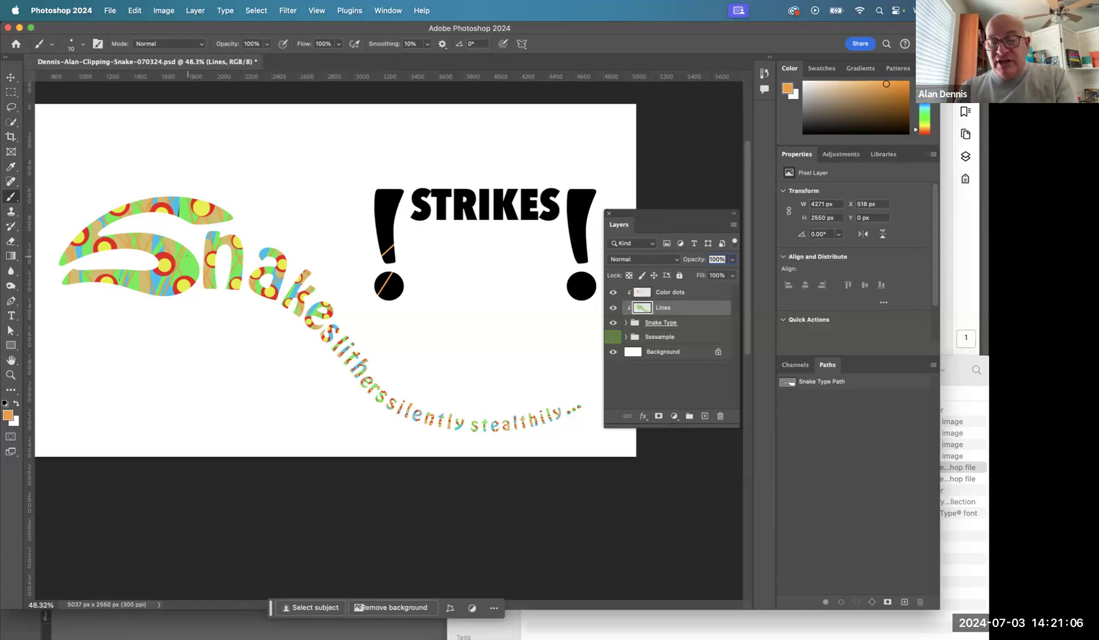
key(bracketright)
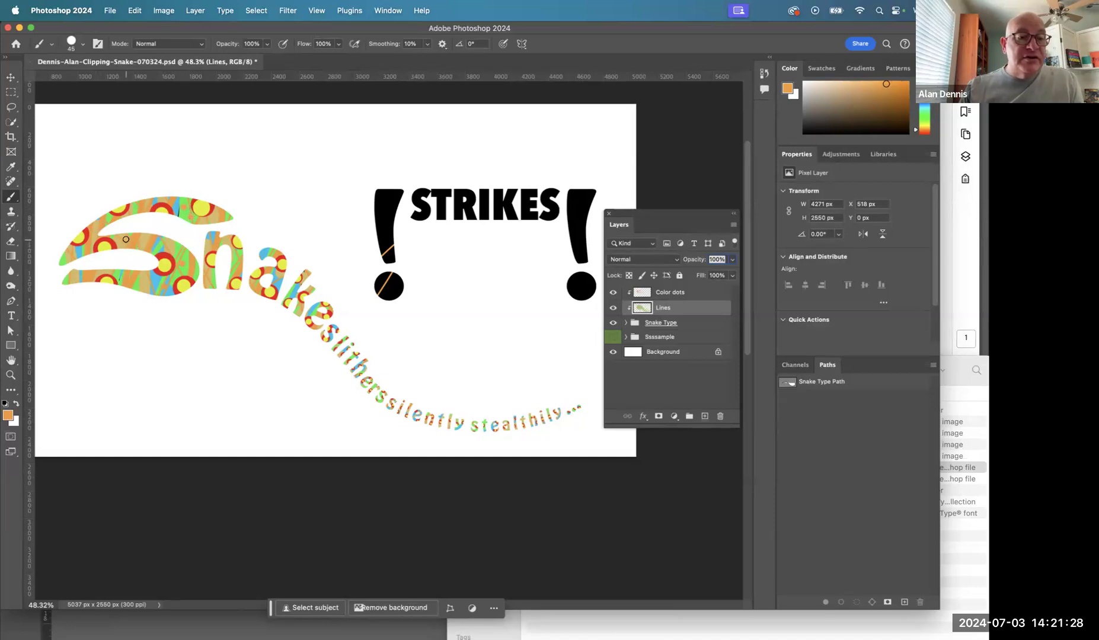
- Release the Lines and Color dots layers from the clipping mask and clip both to the Snake Type group again
alt+click(646, 309)
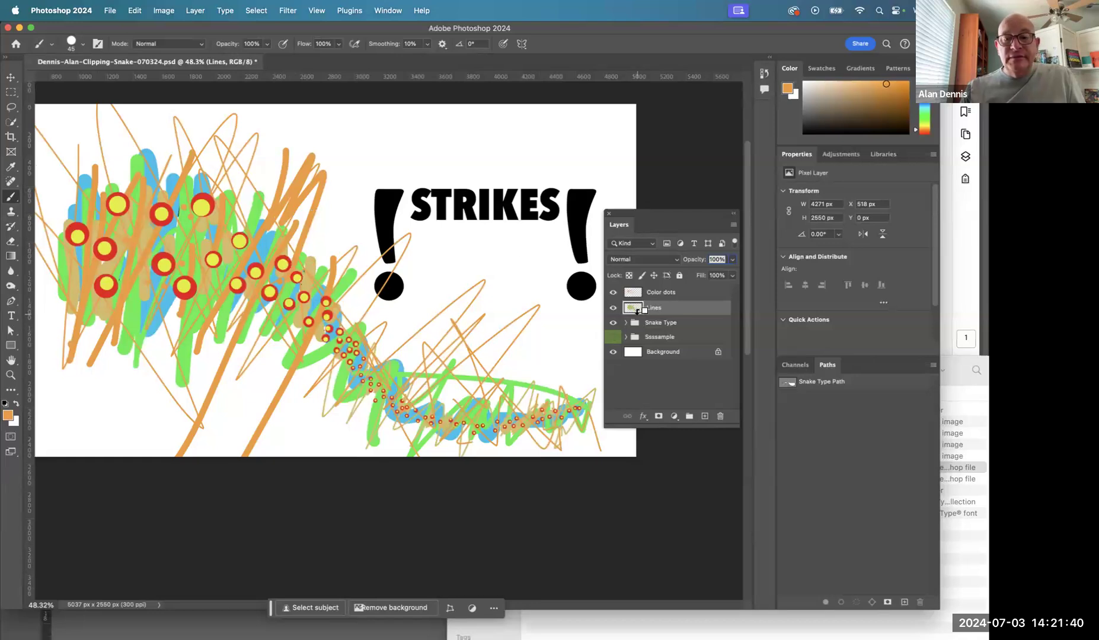
alt+click(637, 310)
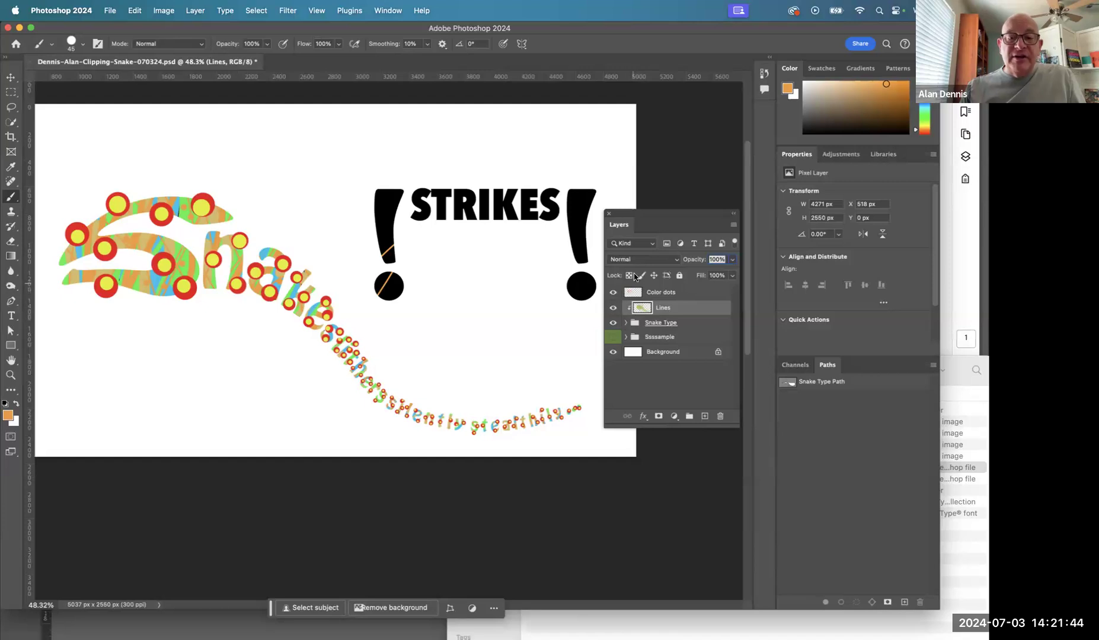
alt+click(636, 294)
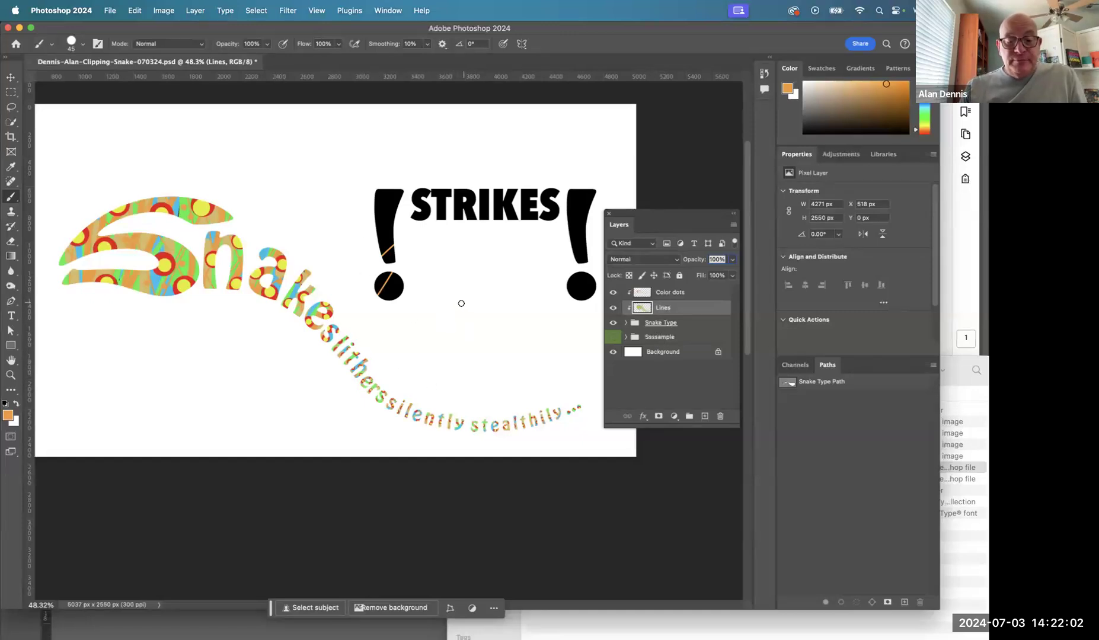
- Erase the stray orange lines over the first exclamation mark on the Lines layer and return to the Brush tool
key(e)
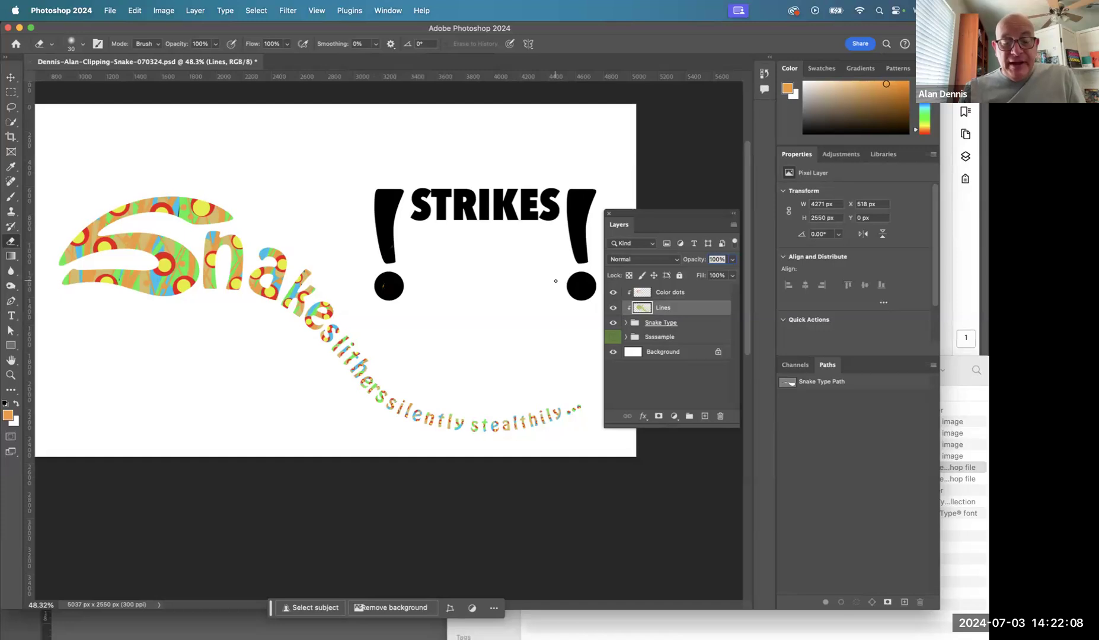
key(b)
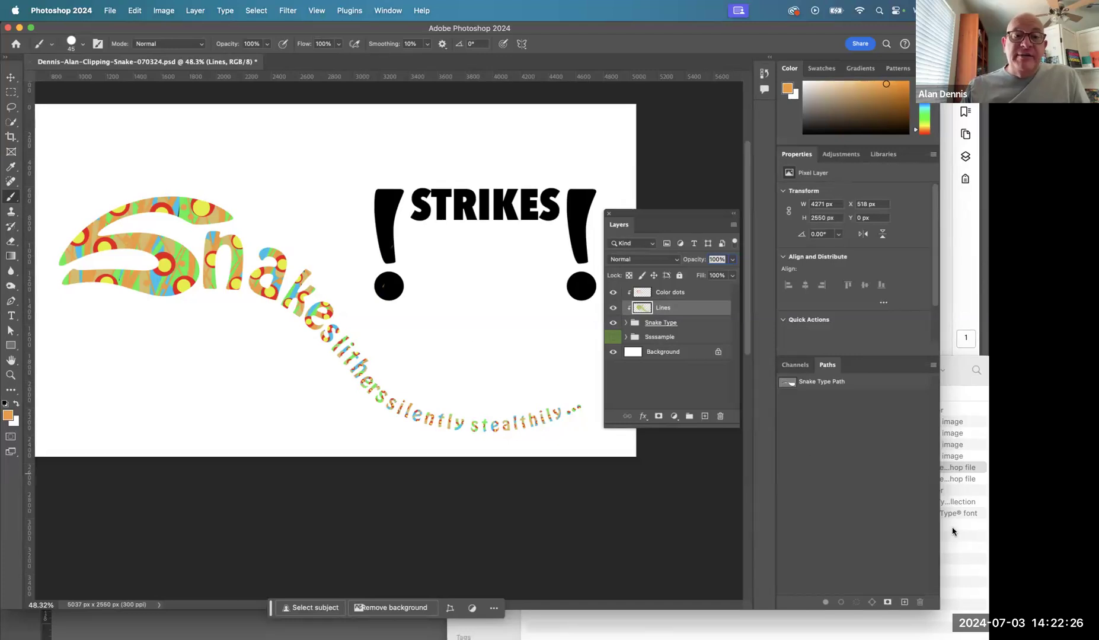
- Switch to Finder and open snake_scales_patterns_texture_57555_2560x1440.jpg from the Art-Source-Clipping Mask Snake folder with Adobe Photoshop 2024
click(967, 540)
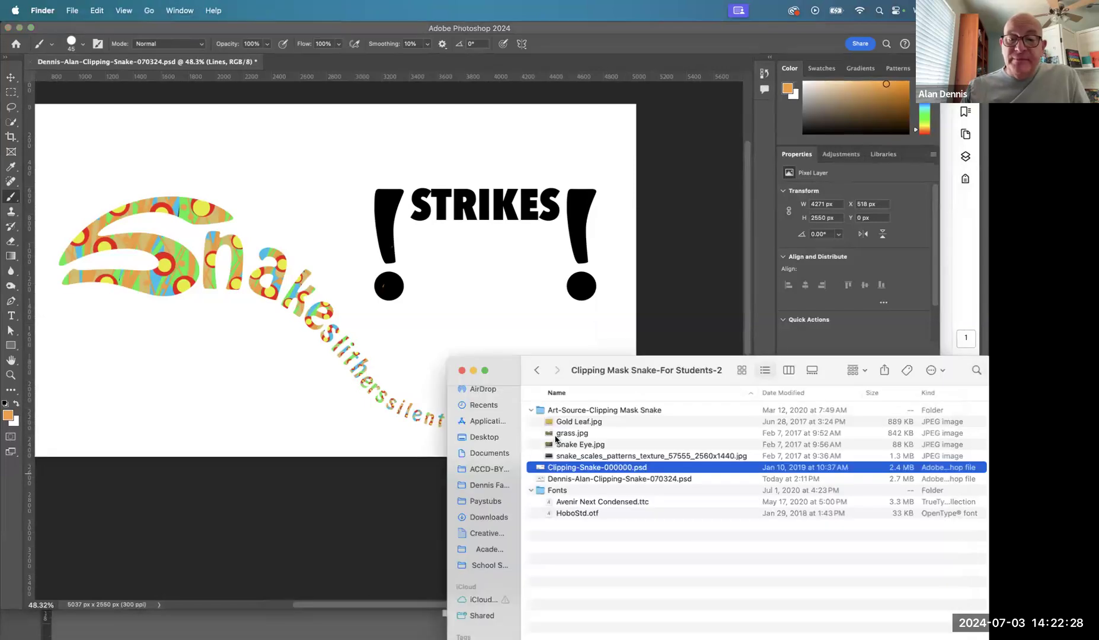
click(563, 456)
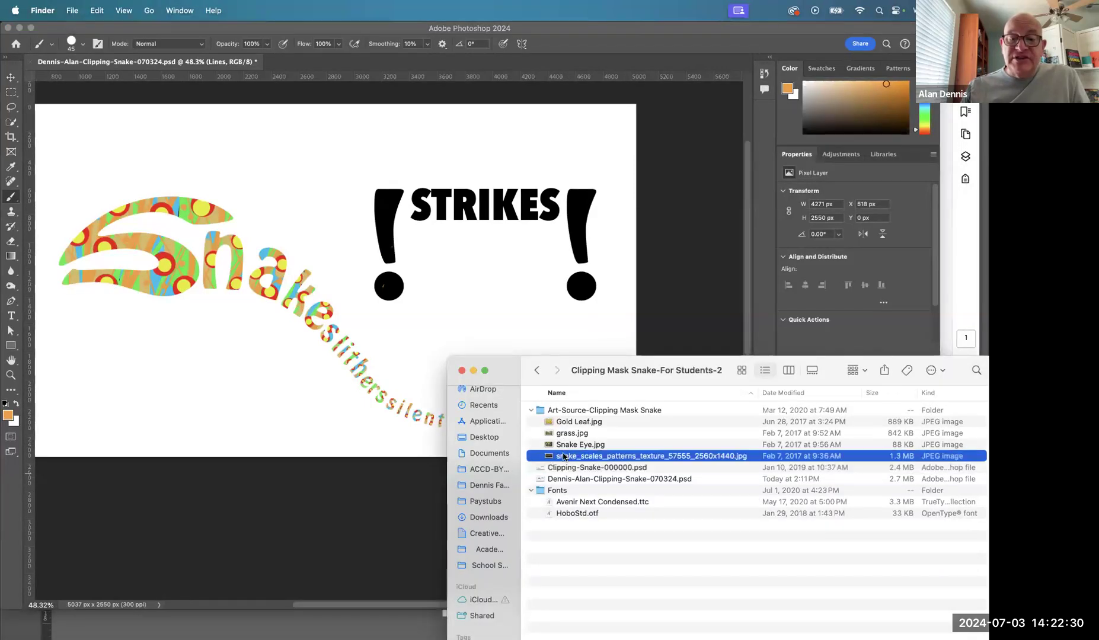
right_click(548, 455)
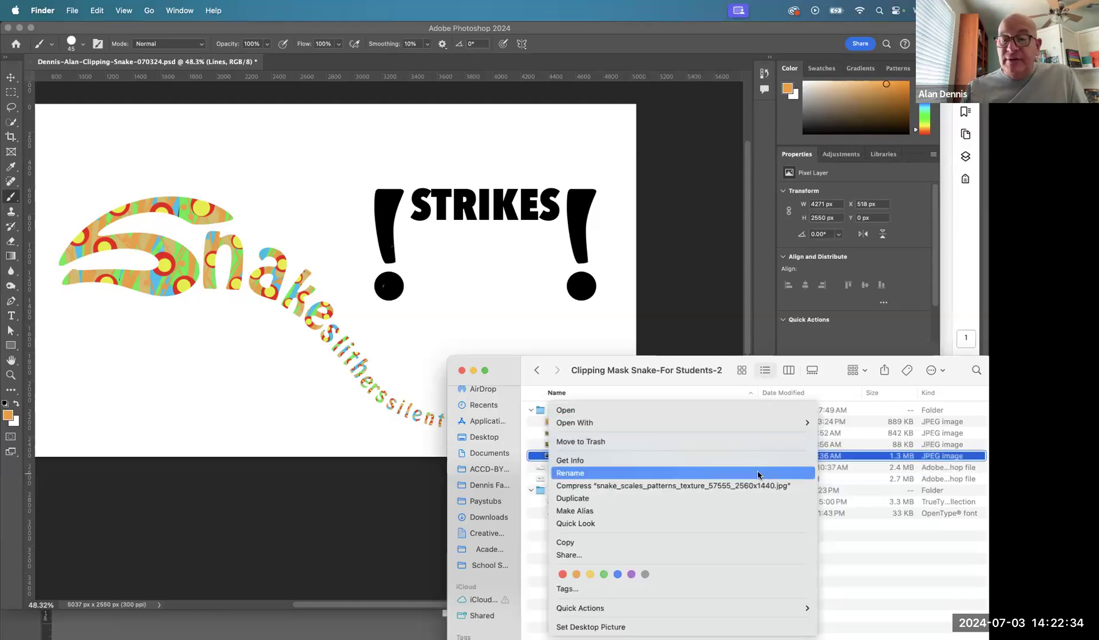
mouse_move(800, 423)
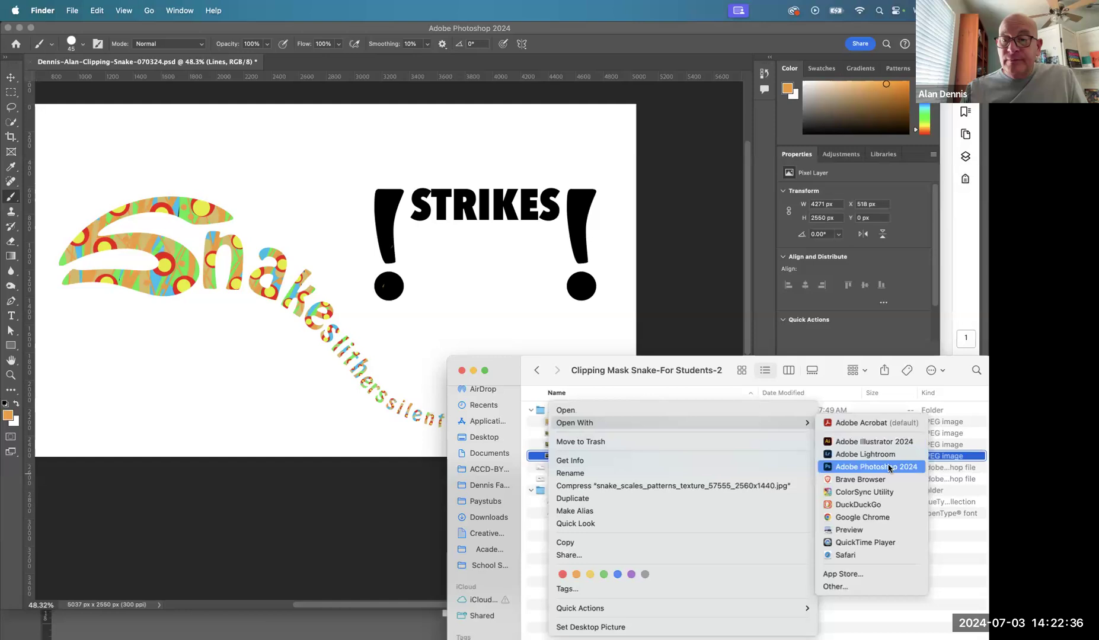
click(887, 466)
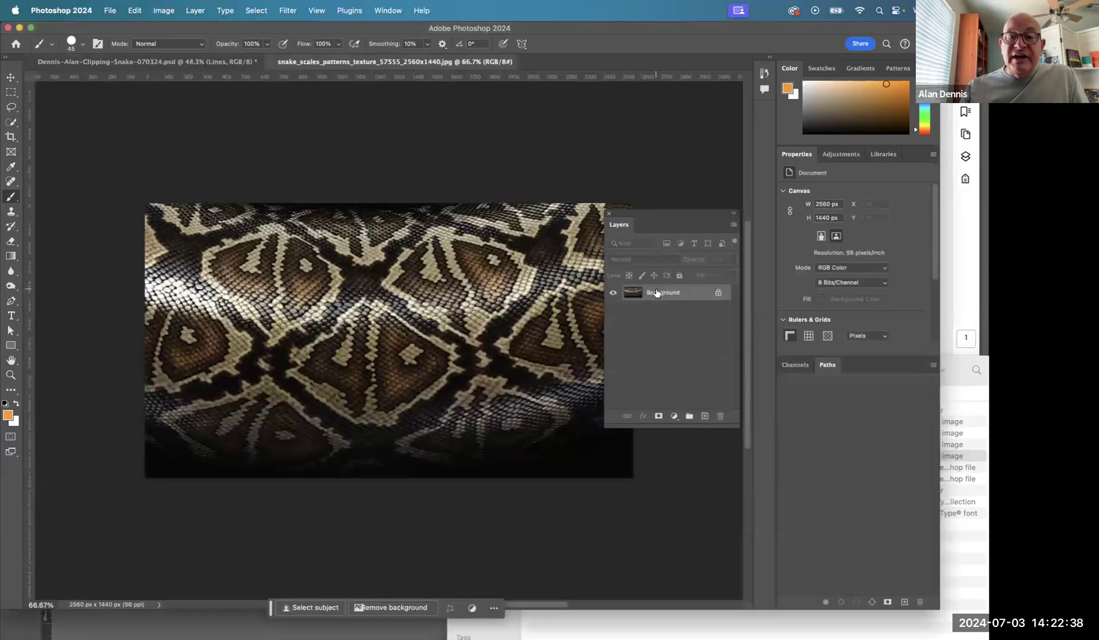
- Convert the texture image's Background into a regular layer named Snake scales
double_click(657, 292)
text(S)
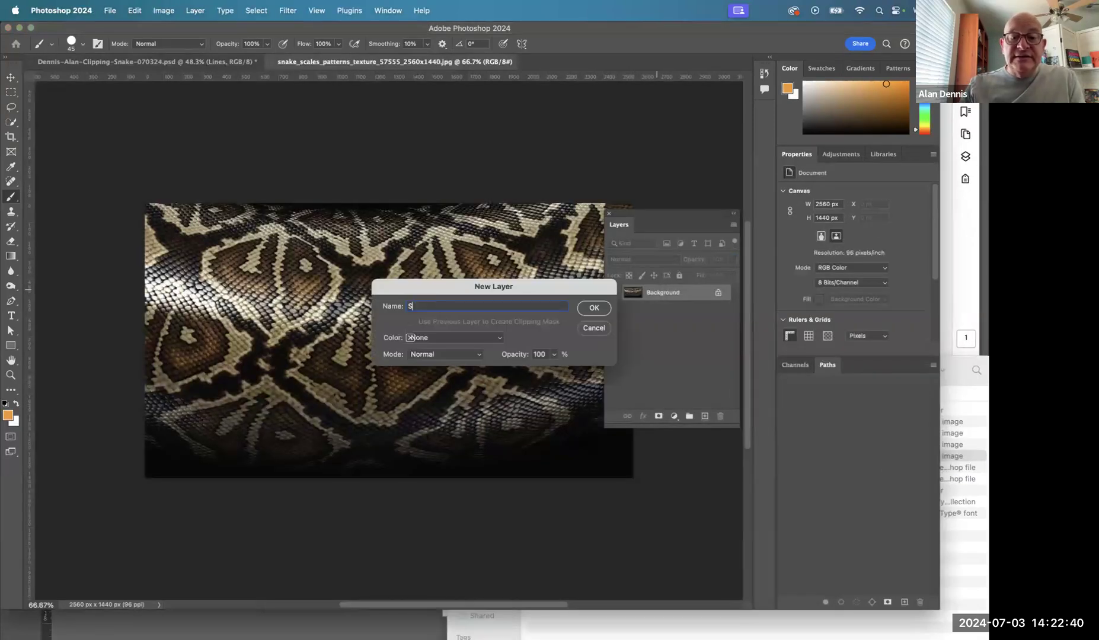
text(nake scales)
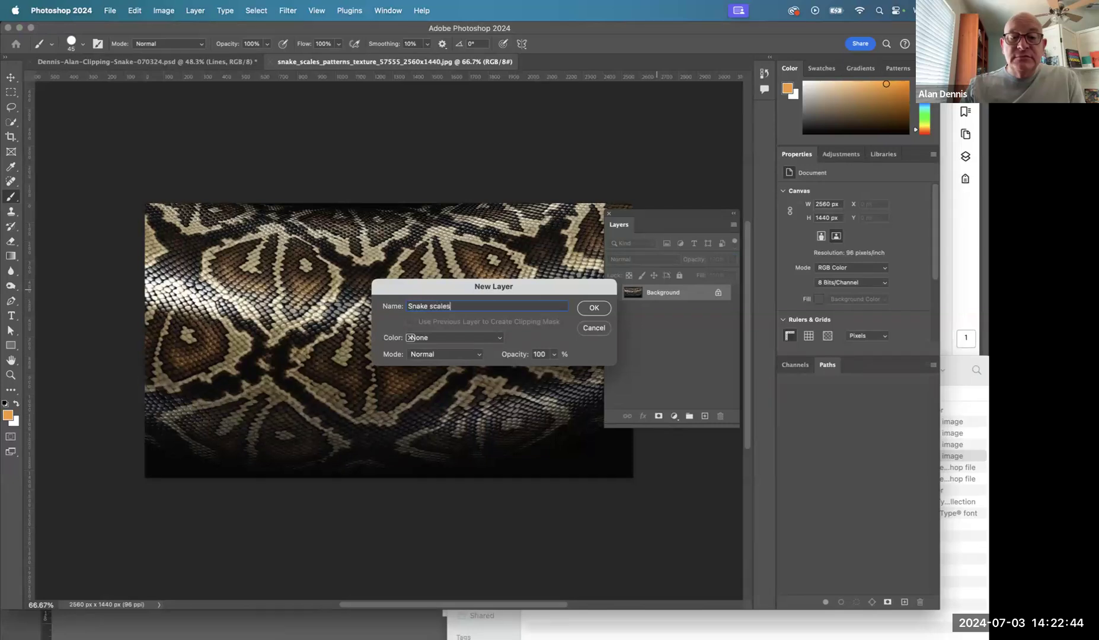
click(594, 307)
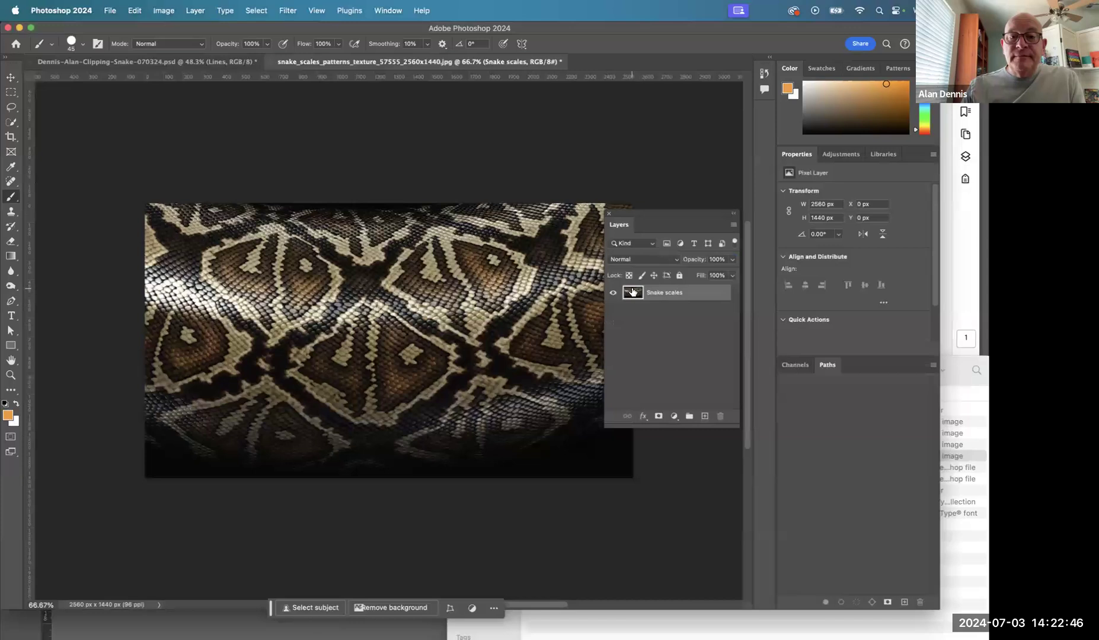
- Copy the Snake scales layer into the snake lettering document and move it above the Color dots layer
drag(632, 292, 511, 237)
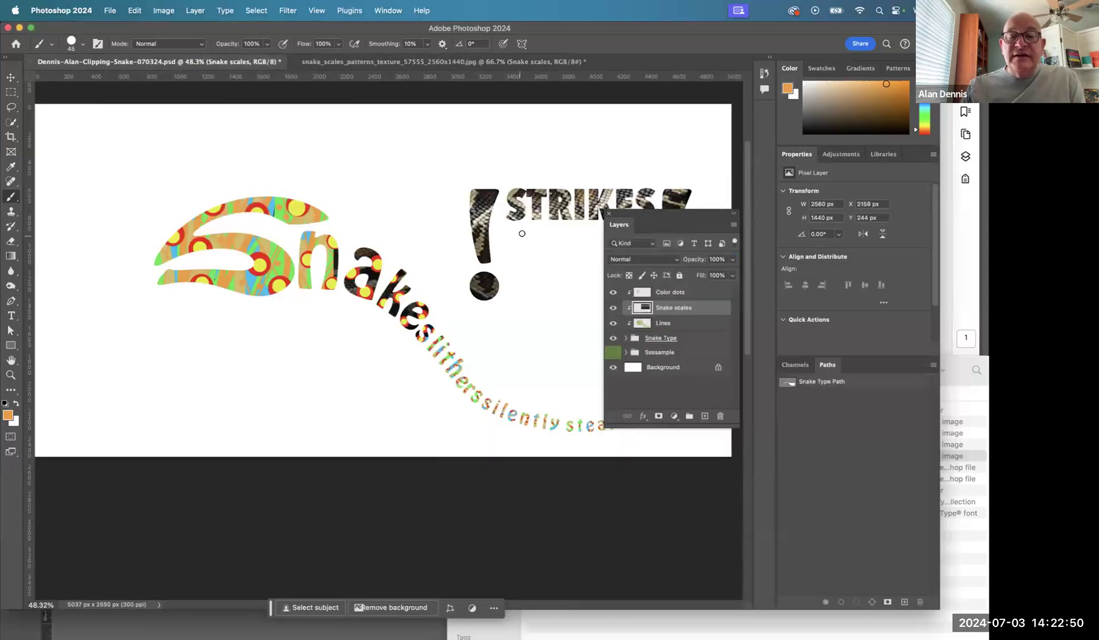
scroll(521, 234, right, 5)
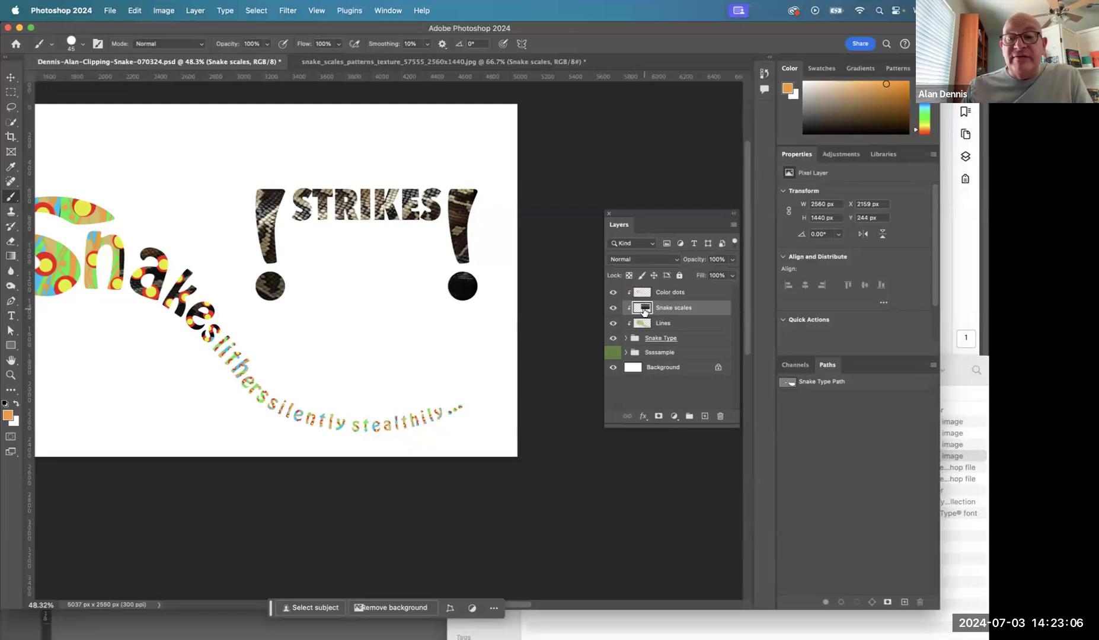
drag(644, 311, 644, 285)
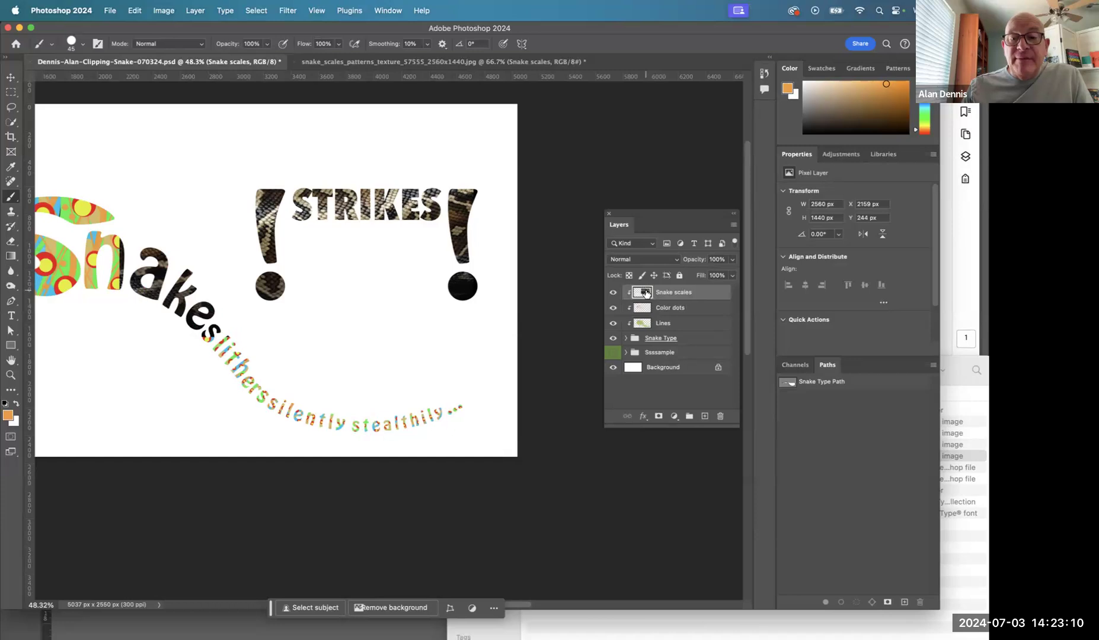
- Release the Snake scales layer from the clipping mask, clip it again to compare, and release it once more
alt+click(646, 294)
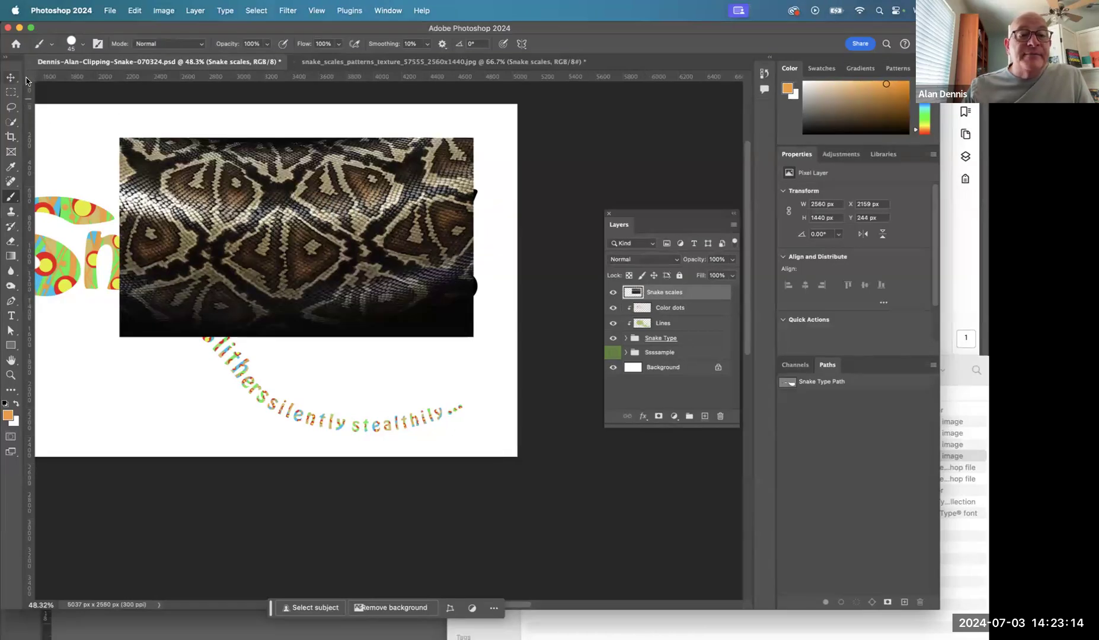
alt+click(643, 300)
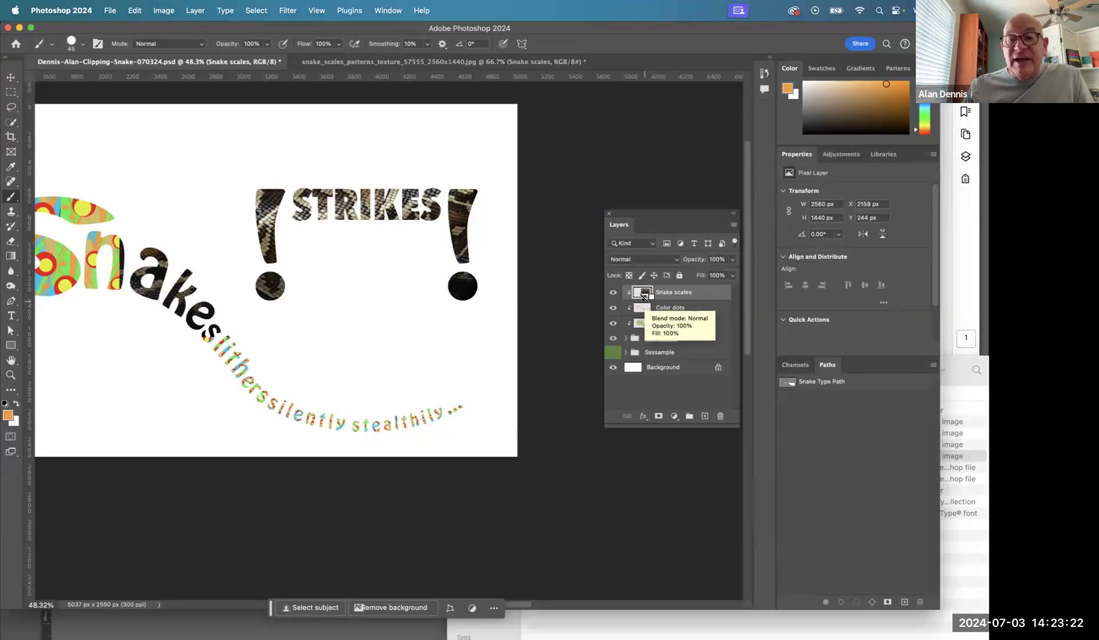
alt+click(644, 296)
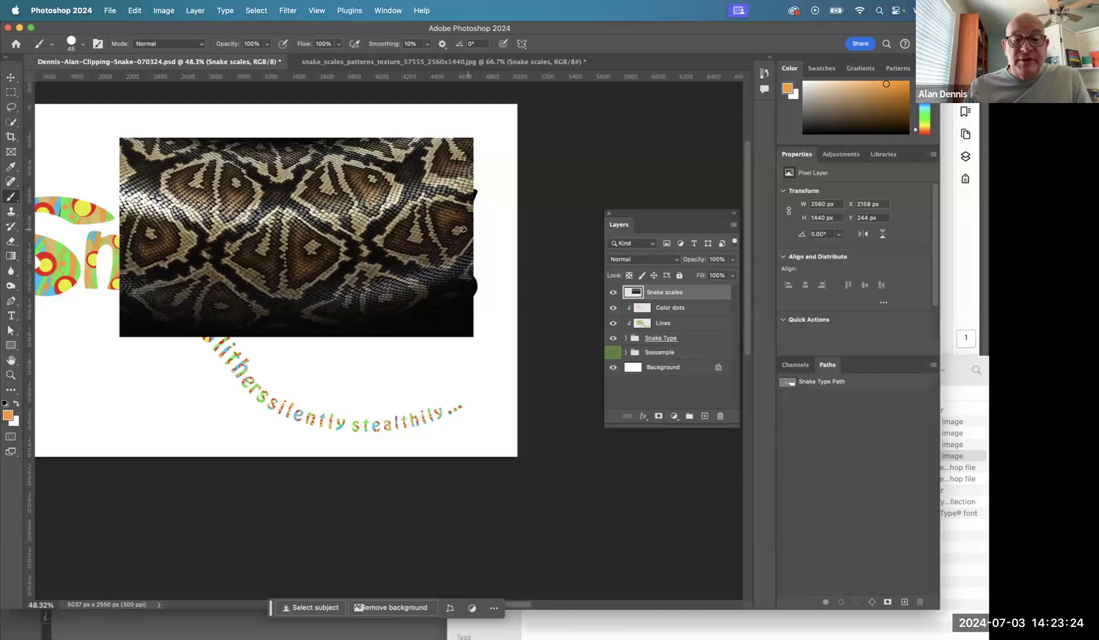
- Scale the Snake scales texture to about 43% over the word STRIKES and clip it to the Snake Type group
key(super+t)
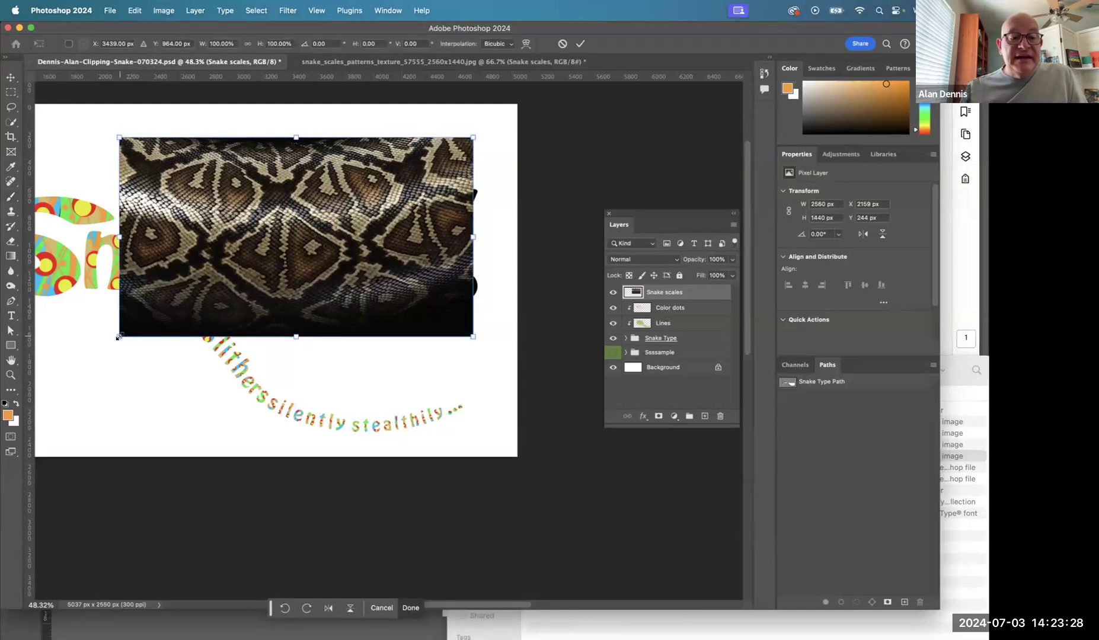
drag(118, 337, 290, 240)
drag(474, 137, 443, 154)
drag(397, 196, 395, 220)
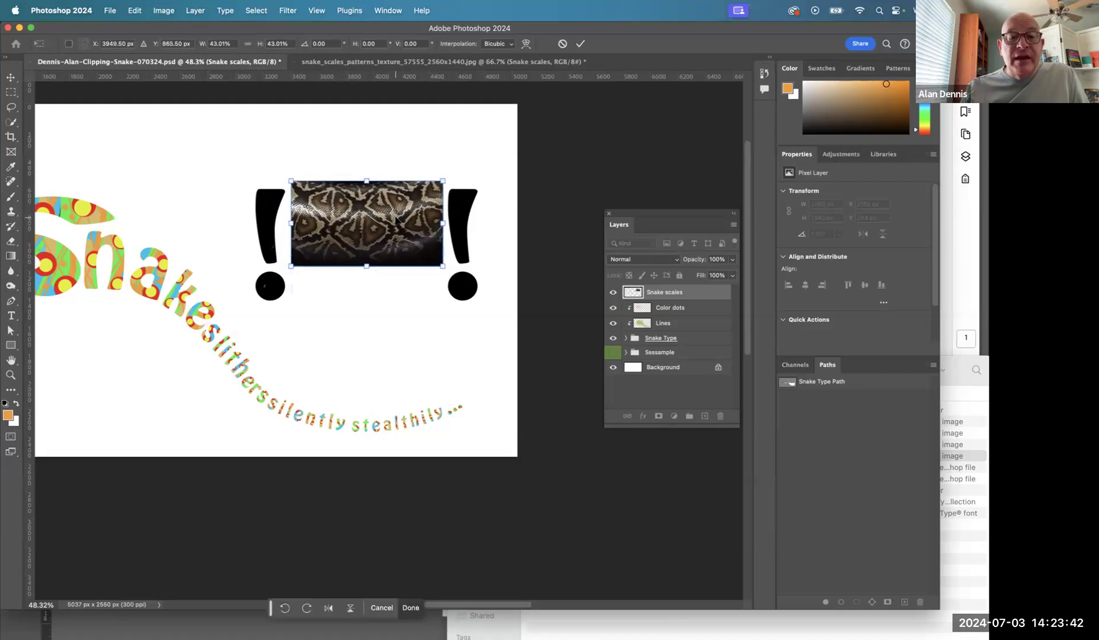
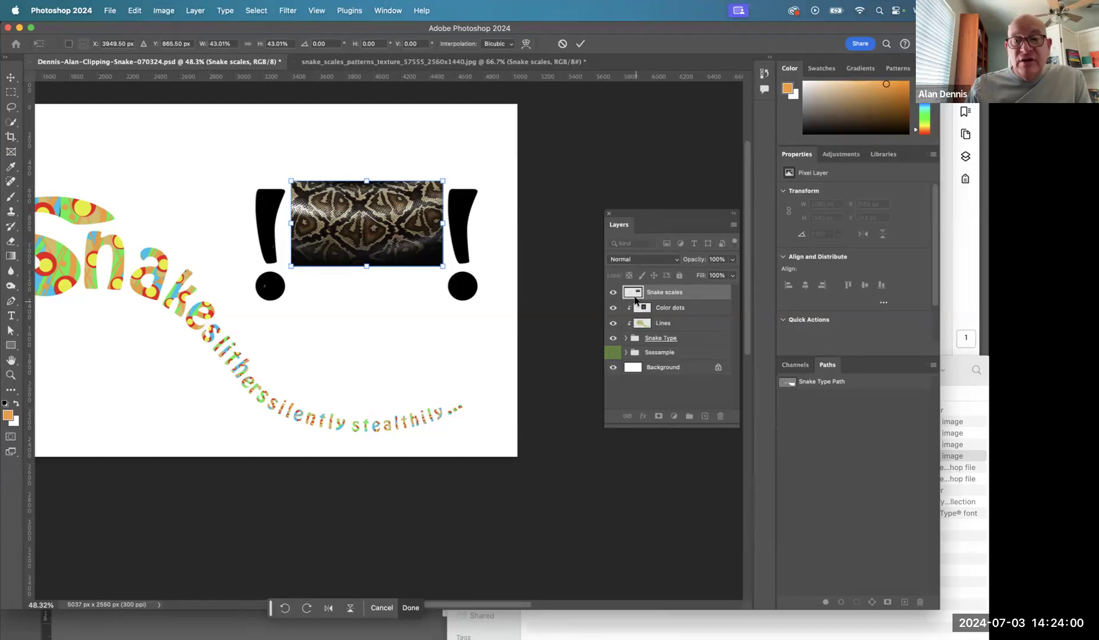
alt+click(635, 300)
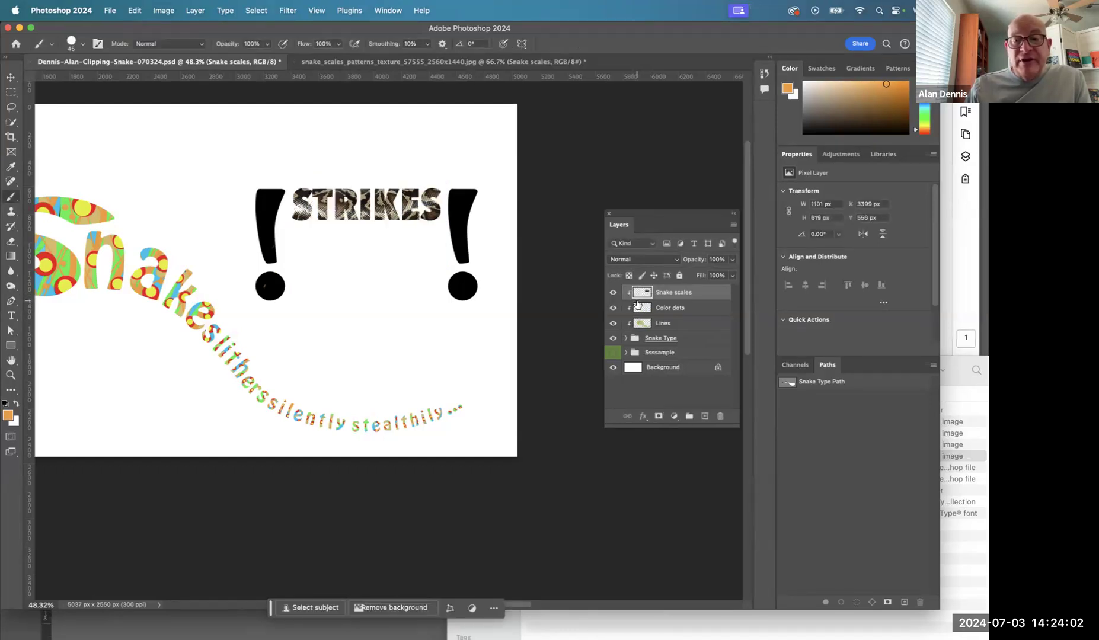
- Group the Snake scales, Color dots and Lines layers and name the group Clipping Group
shift+click(643, 324)
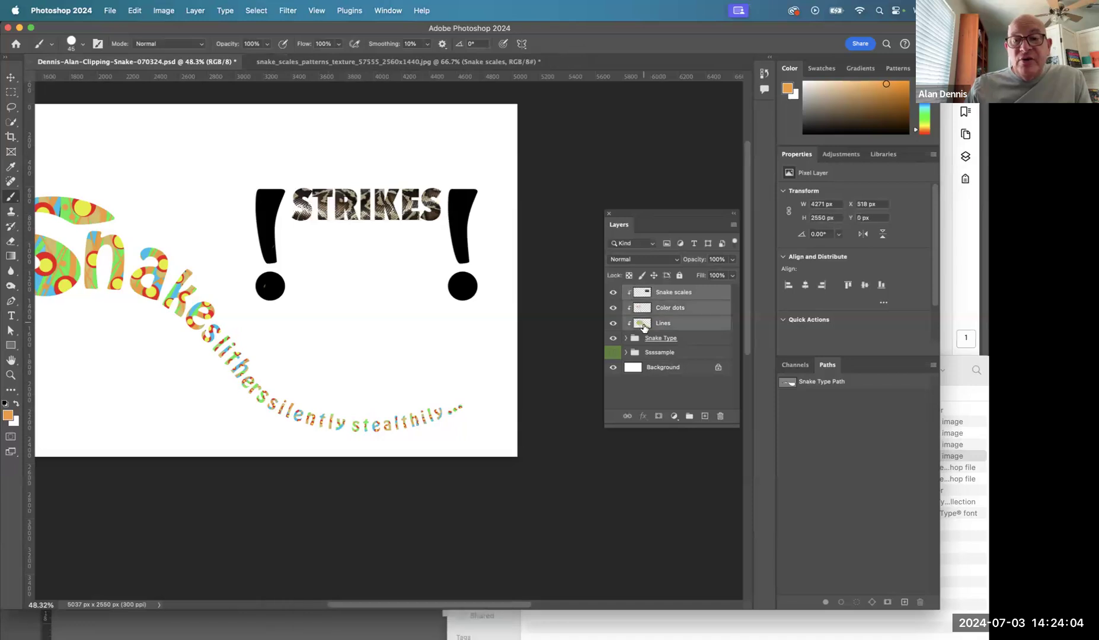
click(688, 415)
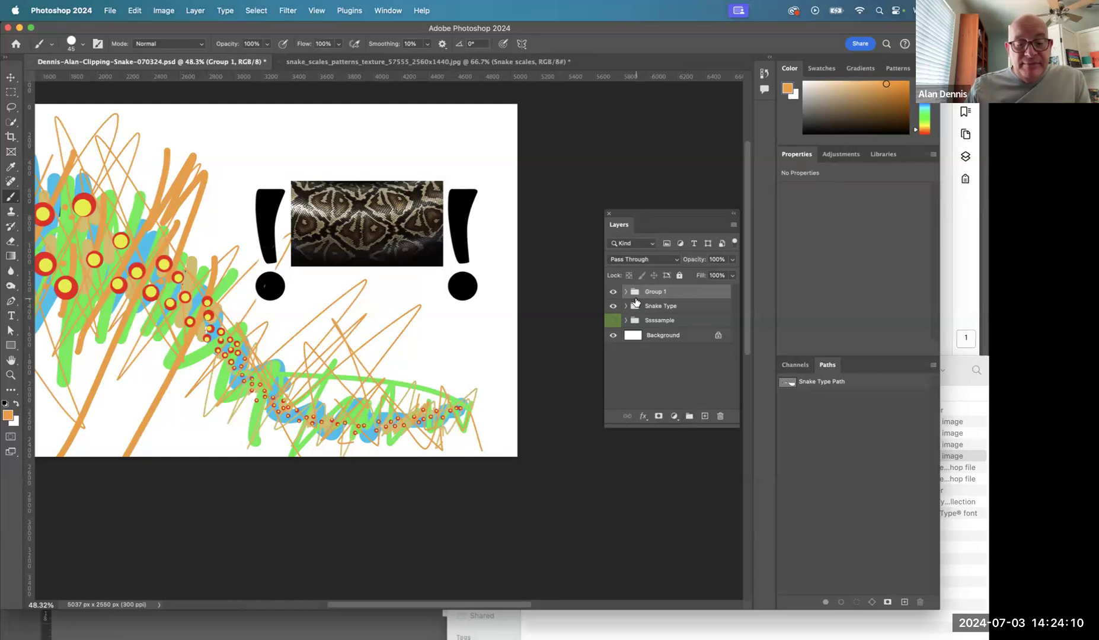
scroll(636, 304, up, 2)
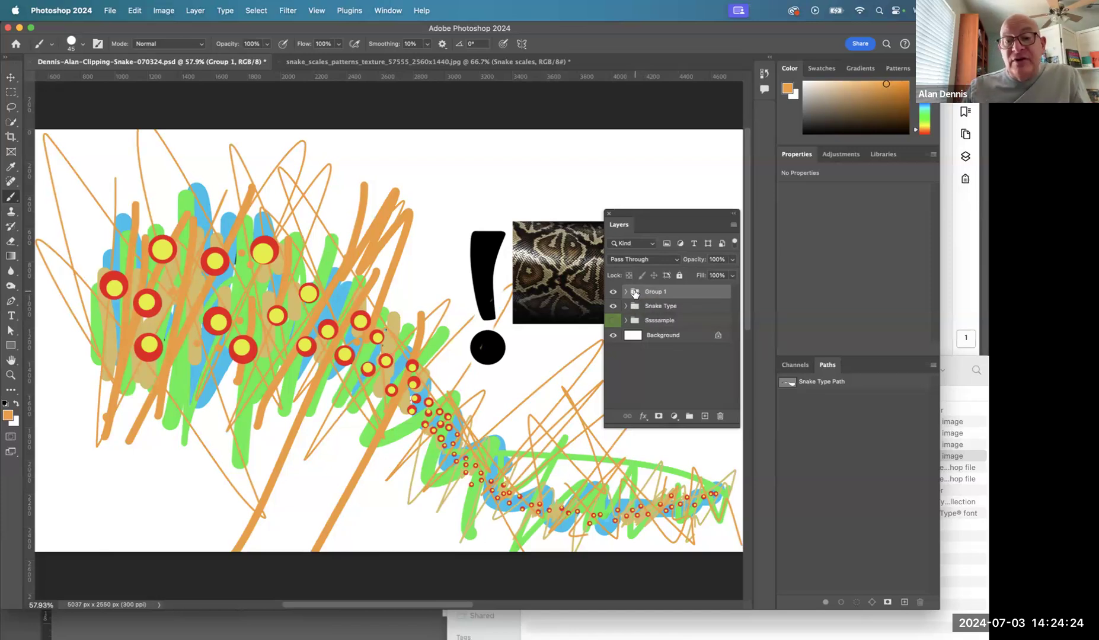
double_click(650, 291)
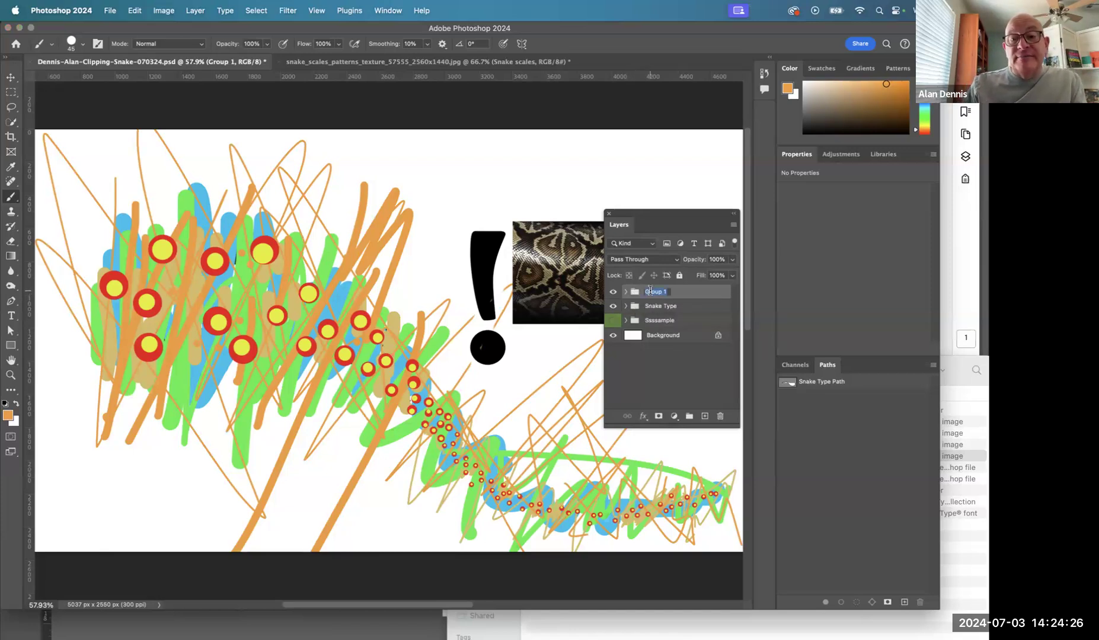
text(Clipping Group)
key(Return)
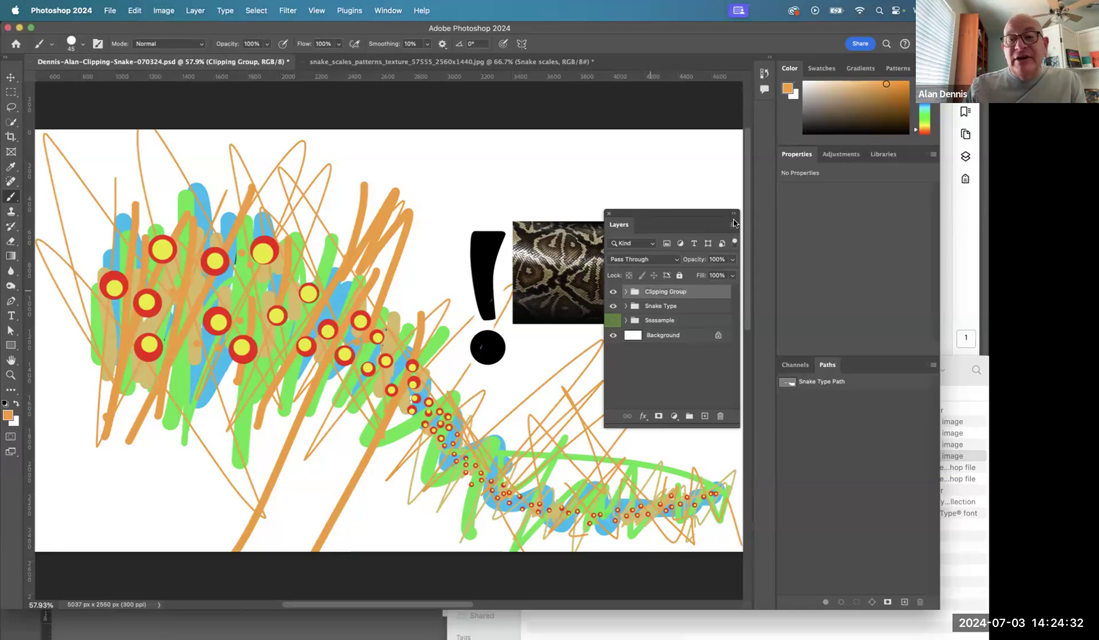
- Expand the Clipping Group to inspect its layers, and undo the grouping to restore the clipped layers
click(732, 226)
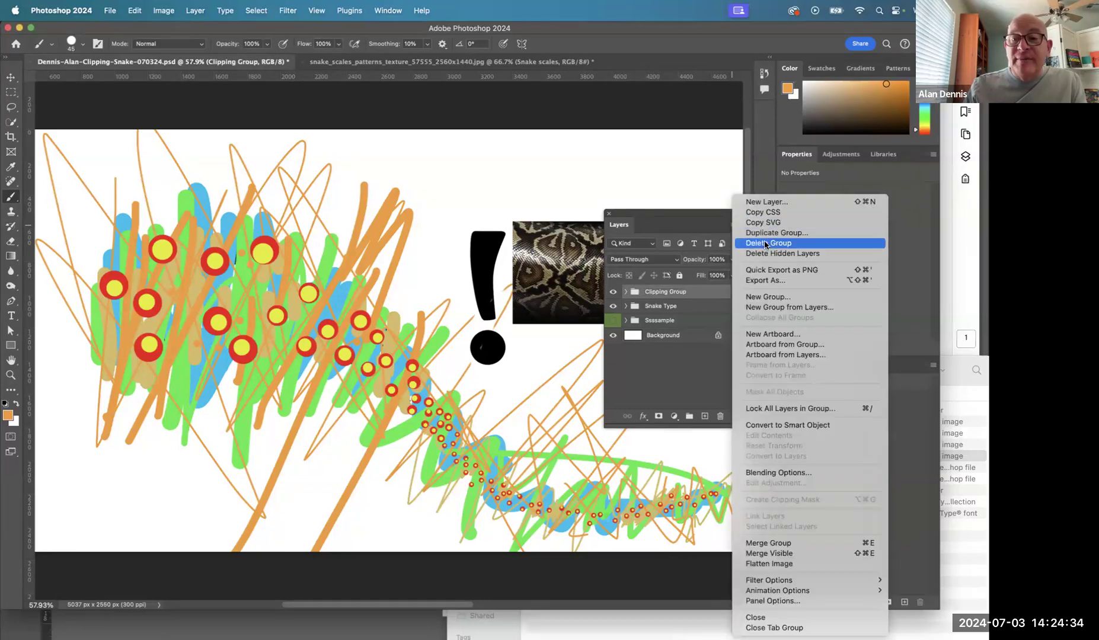
click(669, 222)
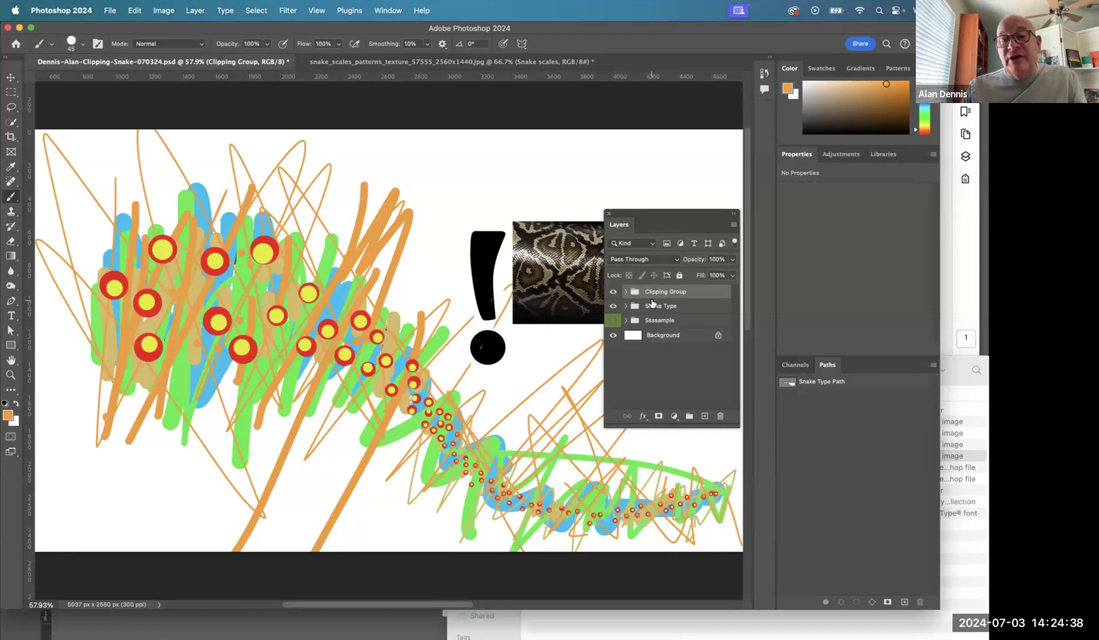
click(625, 291)
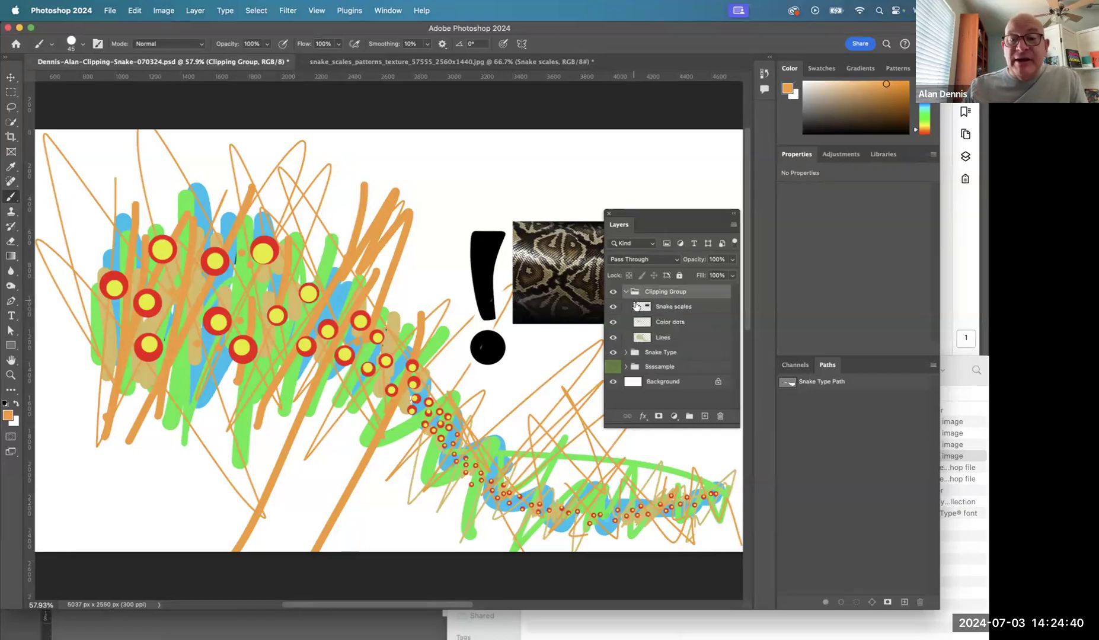
key(super+z)
key(super+z)
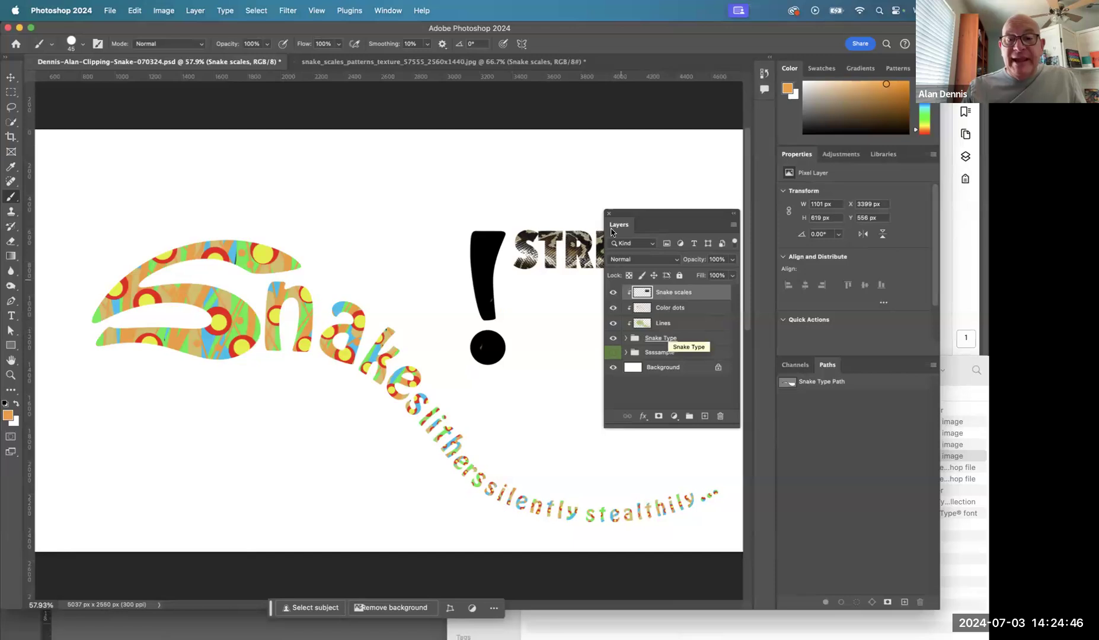
- Add a new clipped layer directly above Color dots and name it Fangs
scroll(539, 237, right, 3)
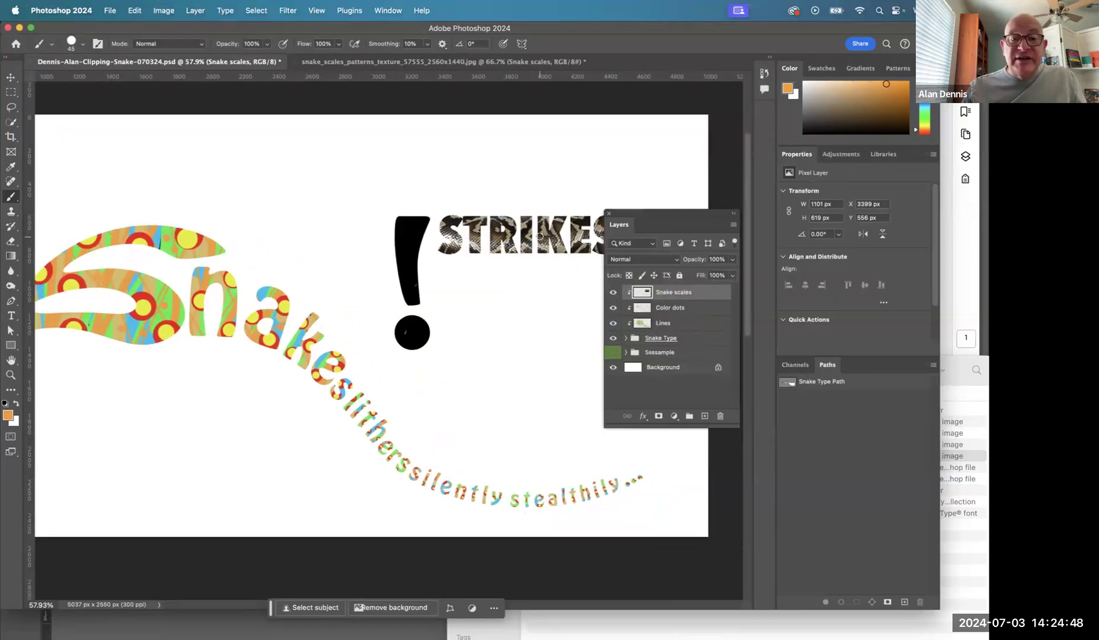
scroll(539, 236, right, 4)
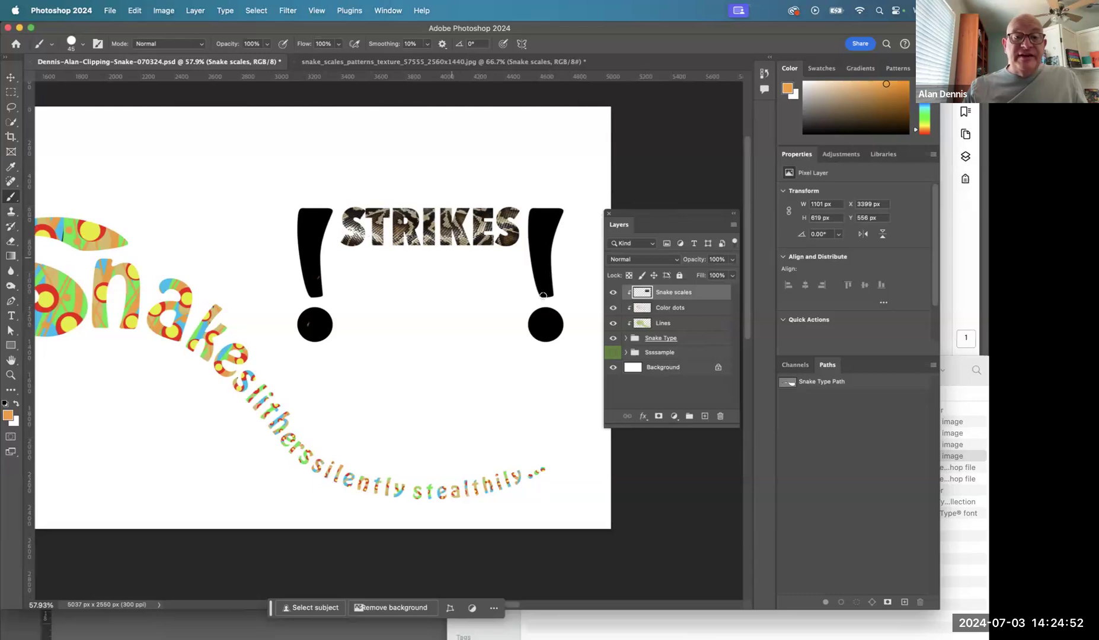
click(645, 312)
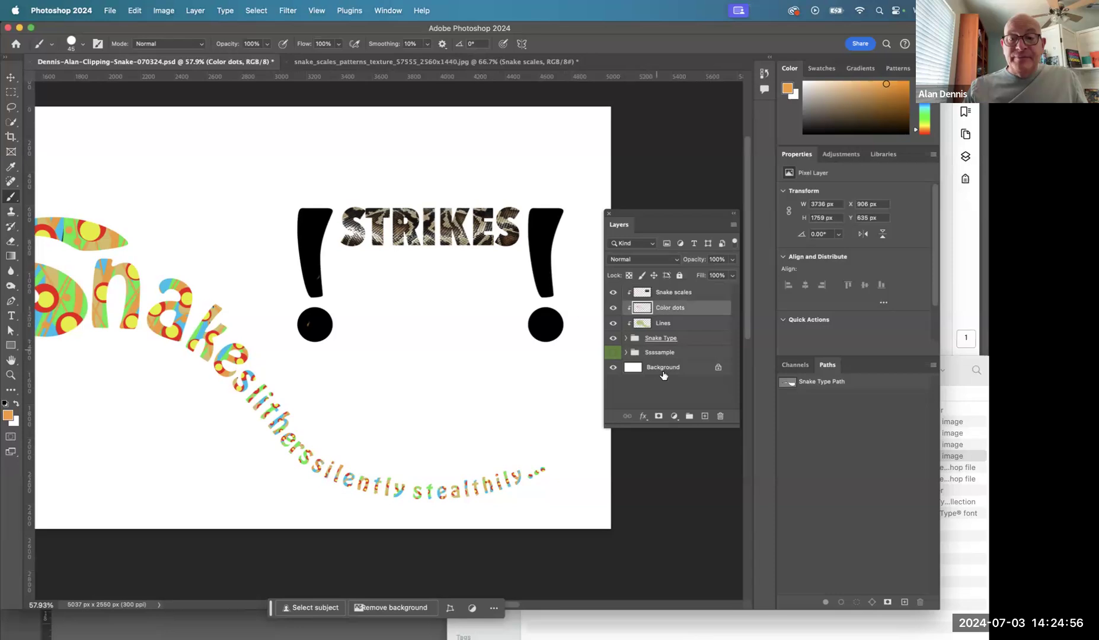
click(701, 417)
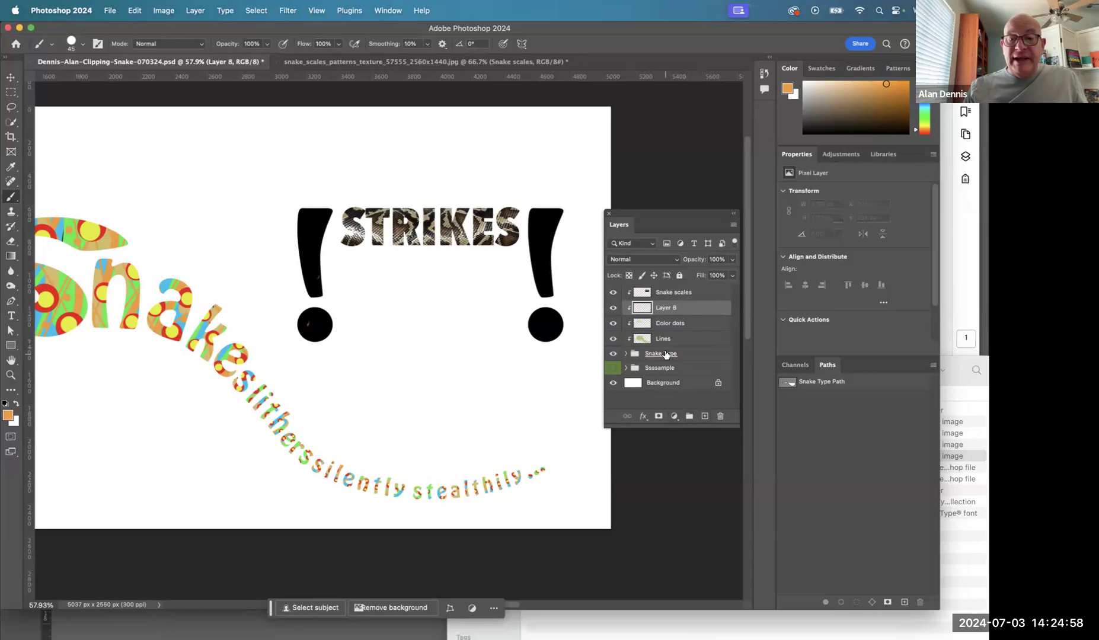
double_click(662, 309)
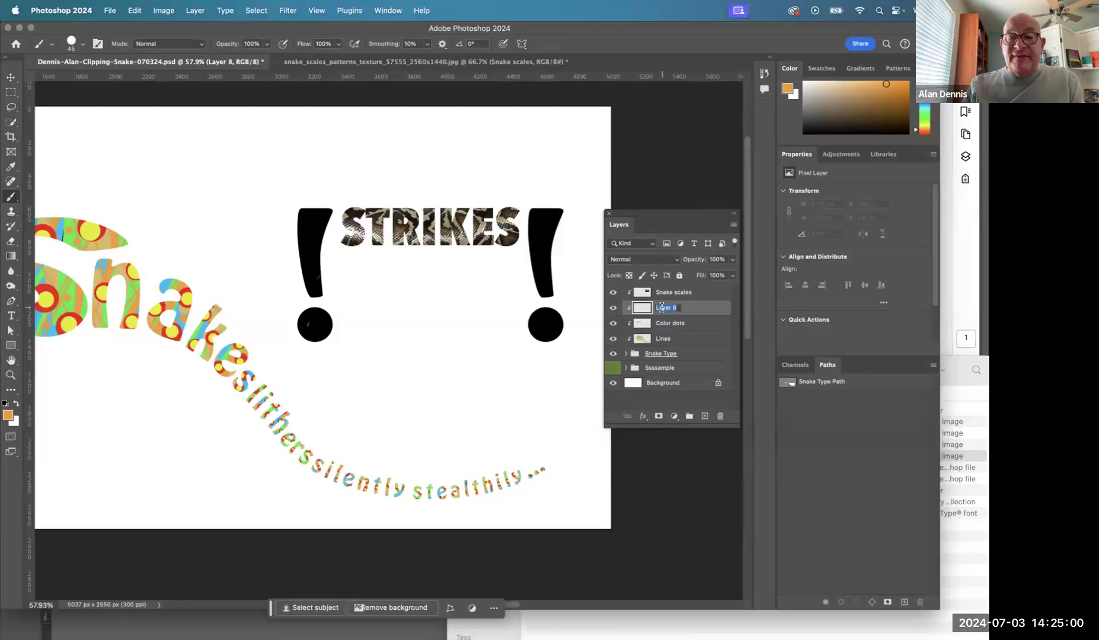
text(Fangs)
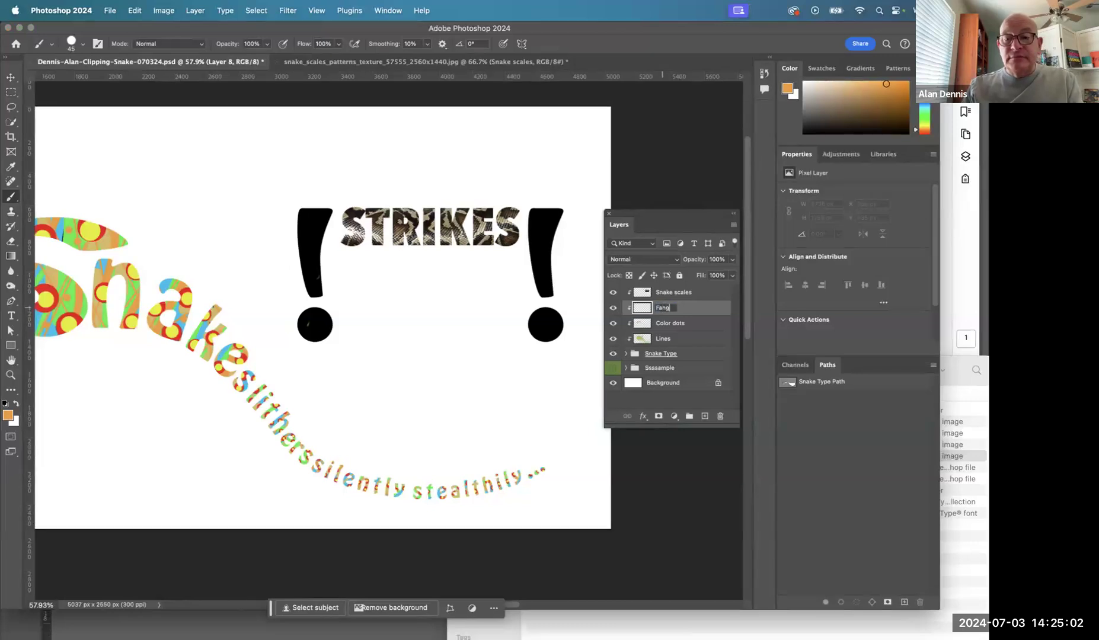
click(650, 293)
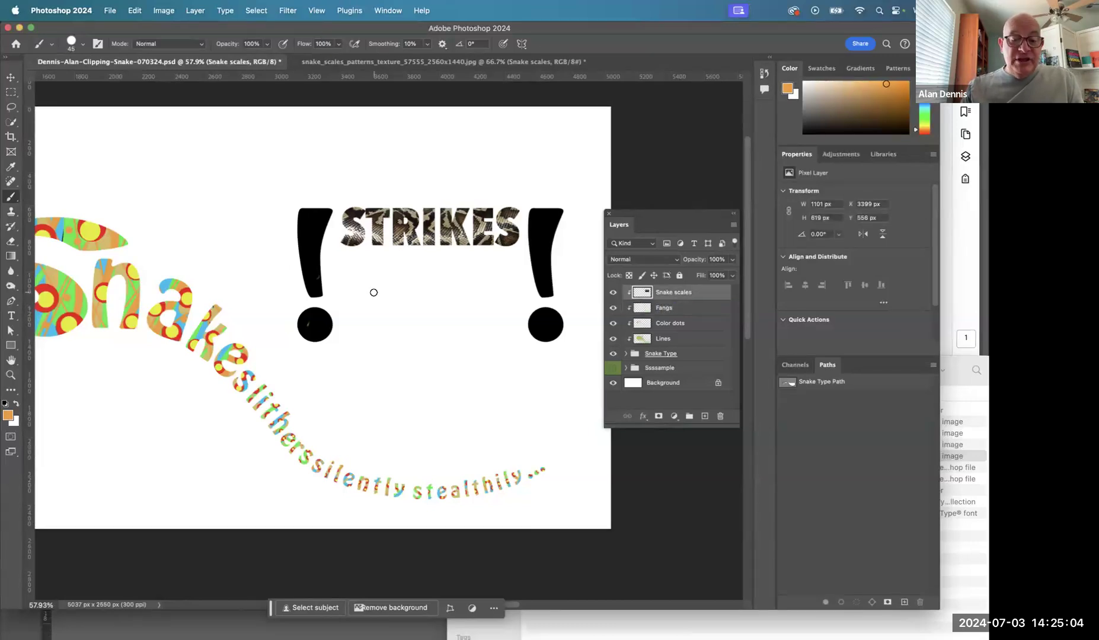
- Set the foreground color to red ff0024, try a brush stroke on the left exclamation mark, and undo it
click(10, 415)
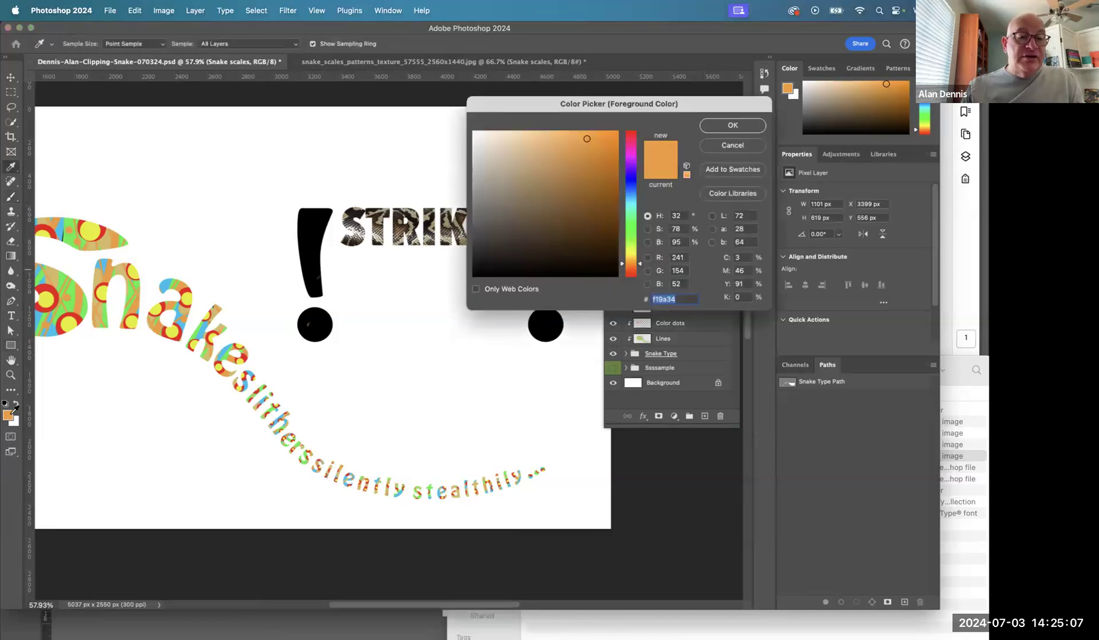
click(633, 135)
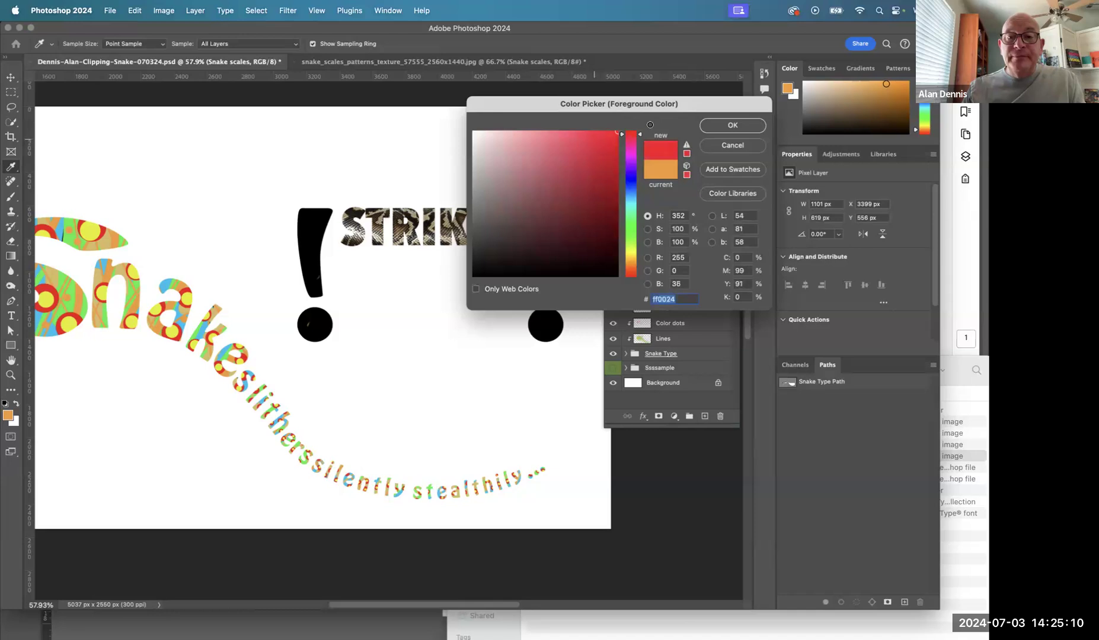
click(729, 125)
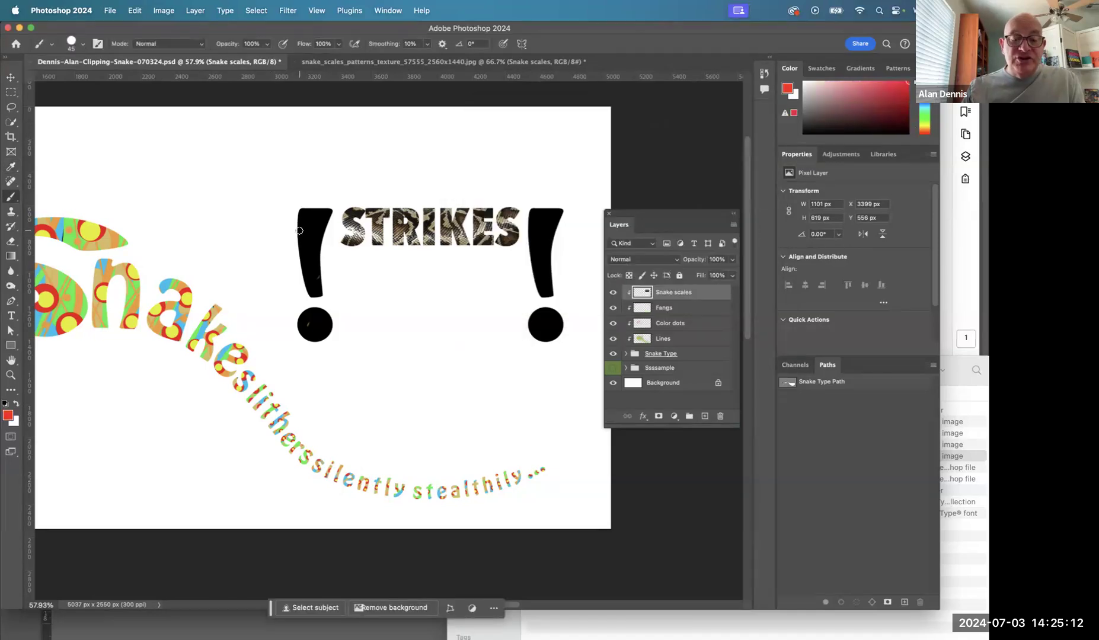
mouse_move(309, 211)
mouse_down()
mouse_move(303, 232)
mouse_move(299, 220)
mouse_up()
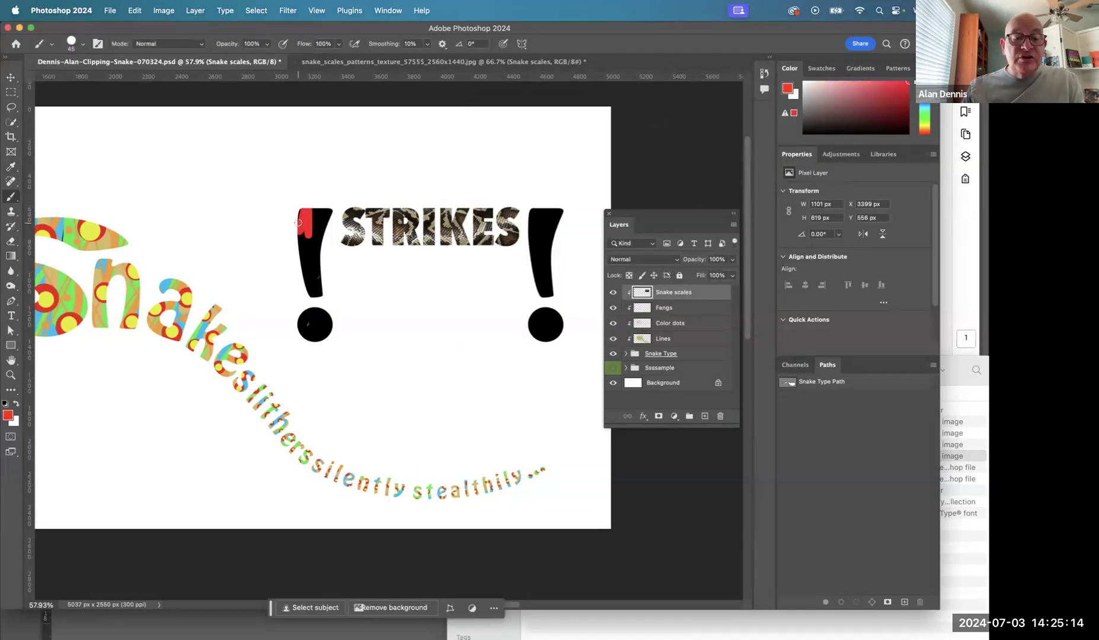
key(super+z)
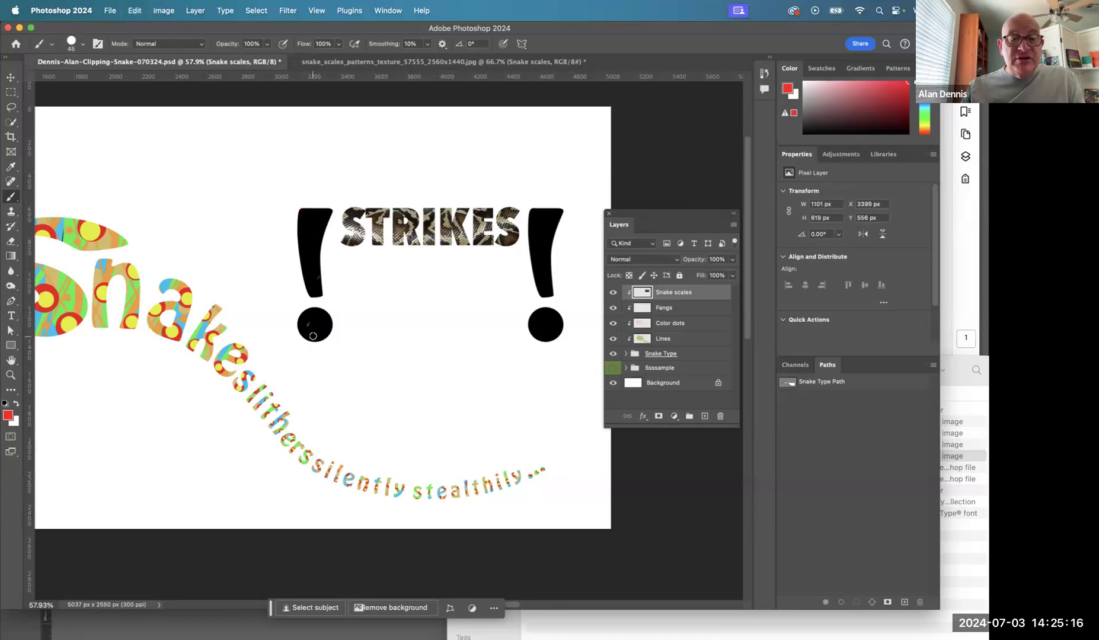
- Enlarge the brush to 250 px and paint the dots of both exclamation marks red
key(])
key(])
key(])
key(])
key(])
key(])
key(])
key(])
key(])
key(])
key(])
key(])
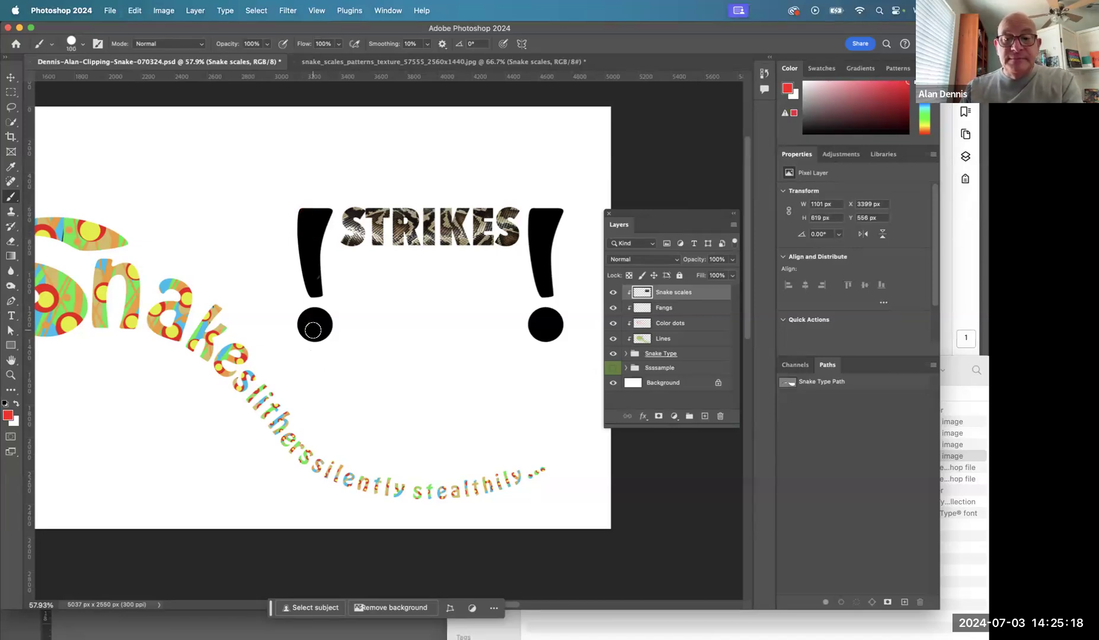
click(314, 325)
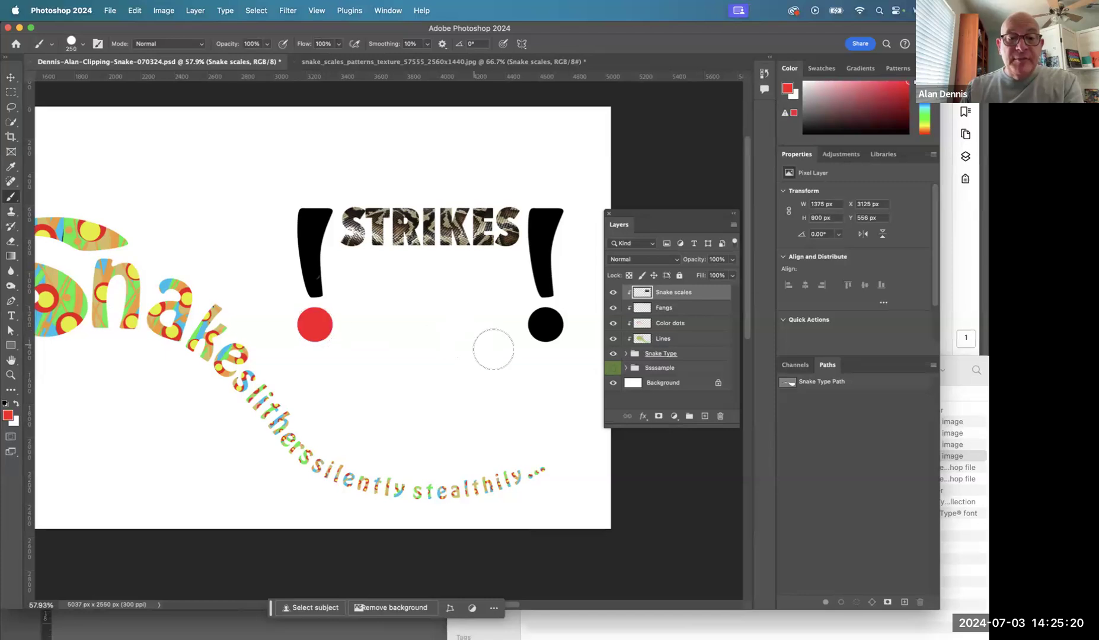
click(546, 325)
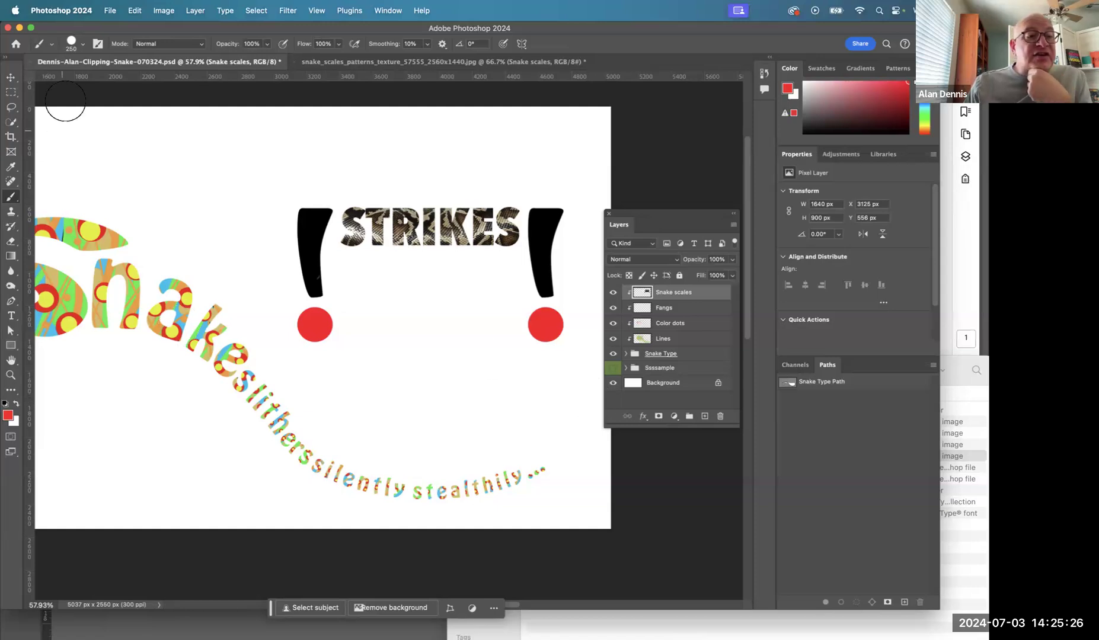
- Switch to the Soft Round brush and set the foreground color to dark red a6051b
click(83, 43)
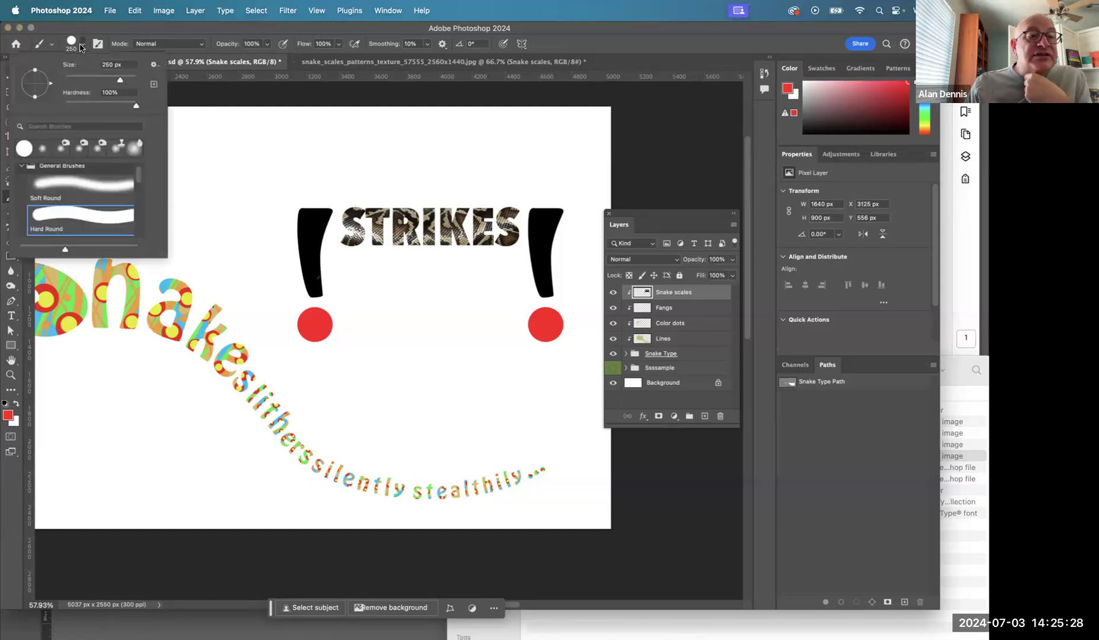
click(44, 148)
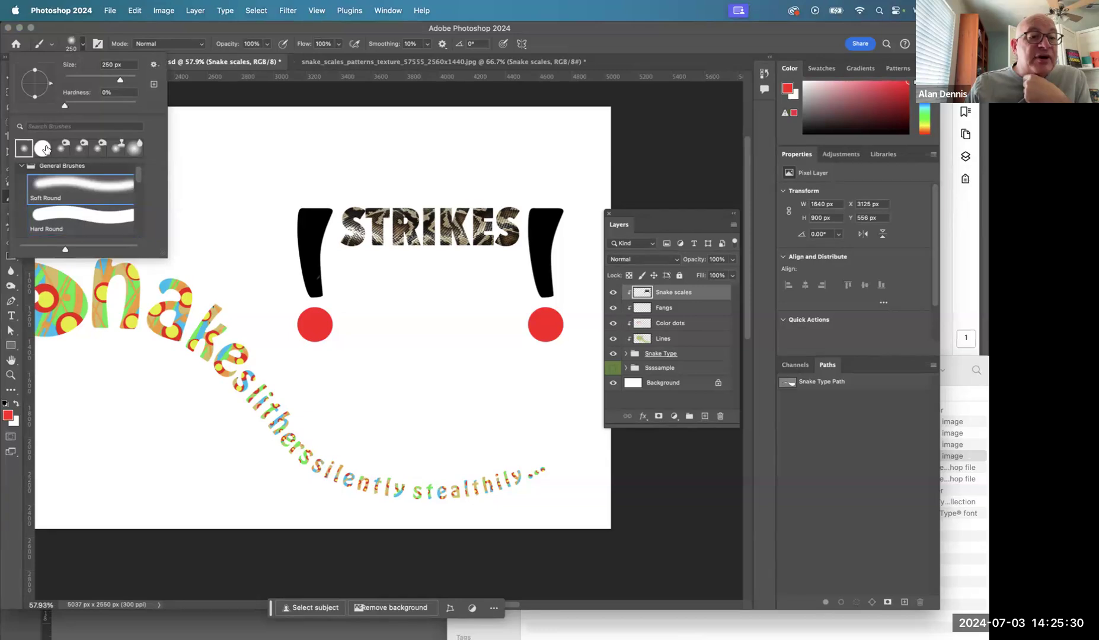
click(248, 136)
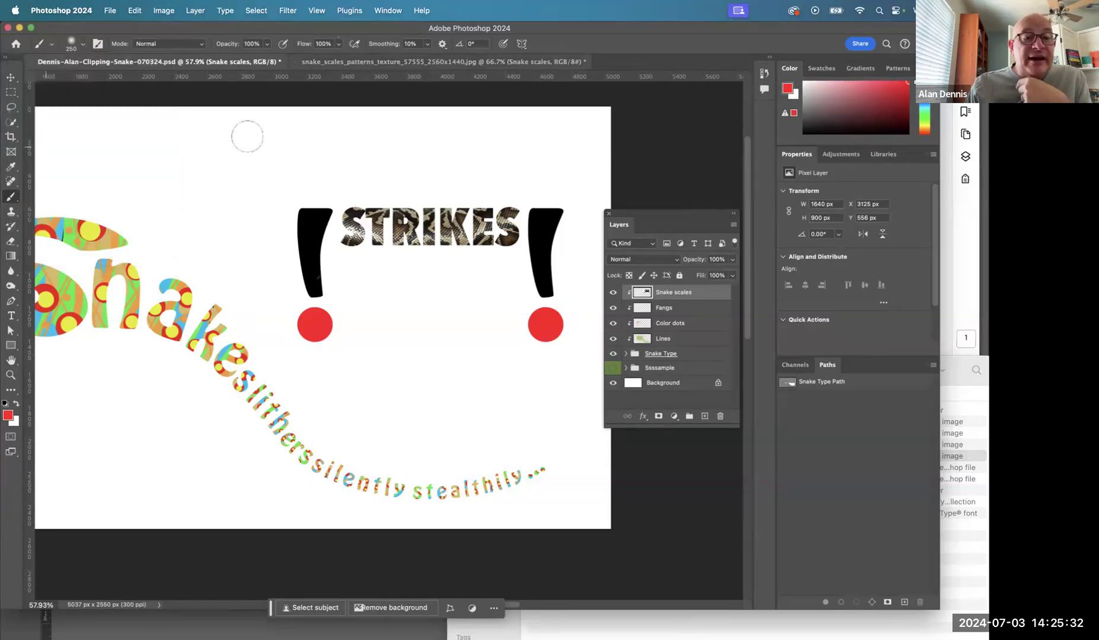
click(7, 417)
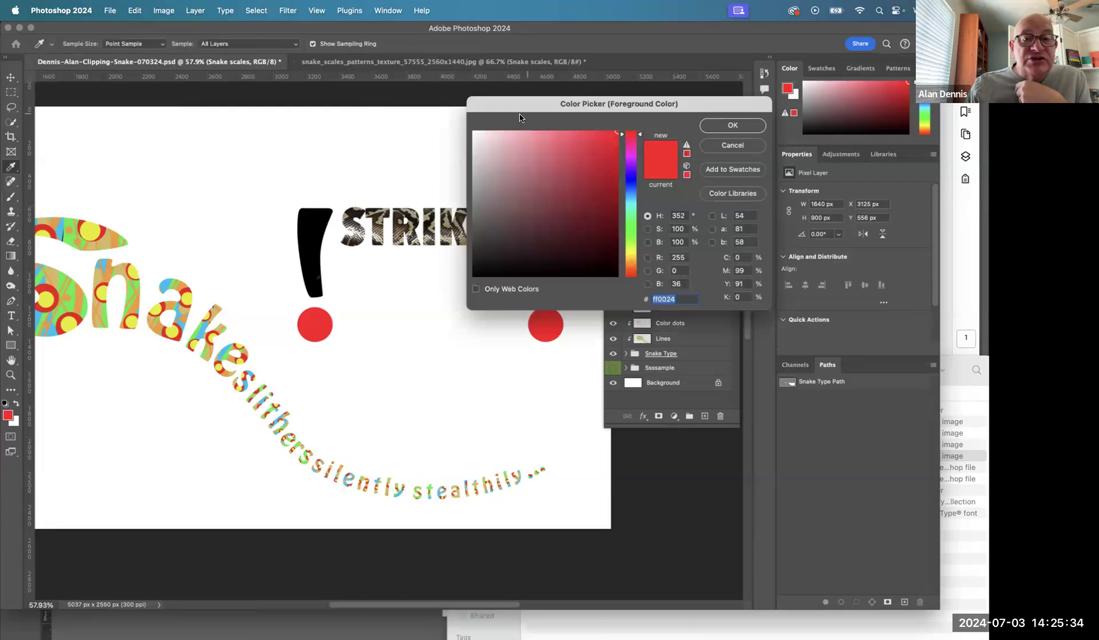
click(614, 180)
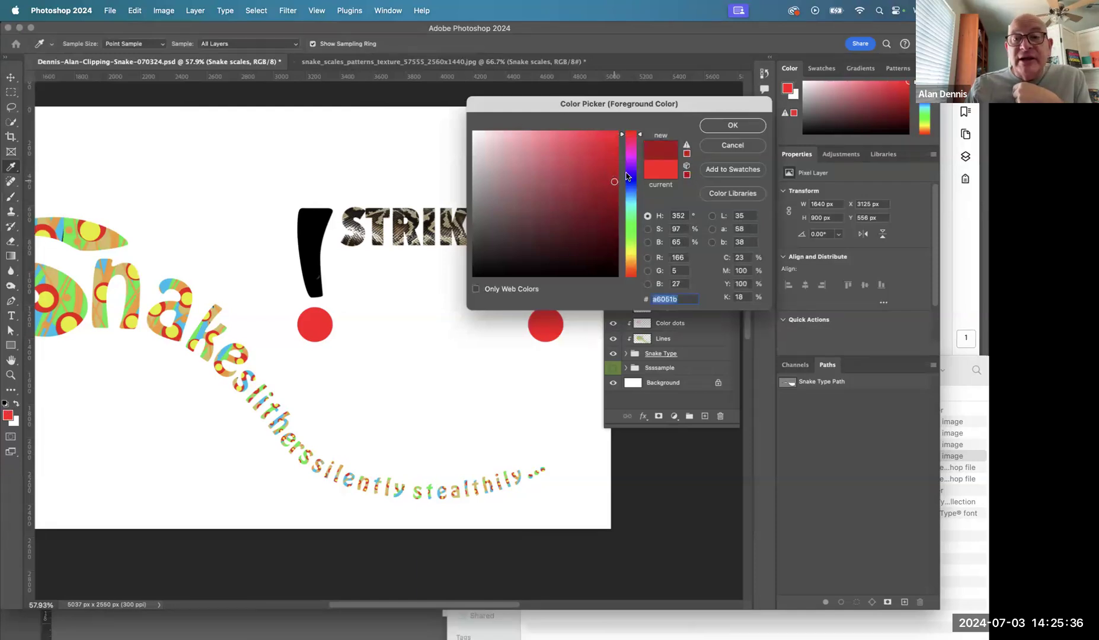
key(Return)
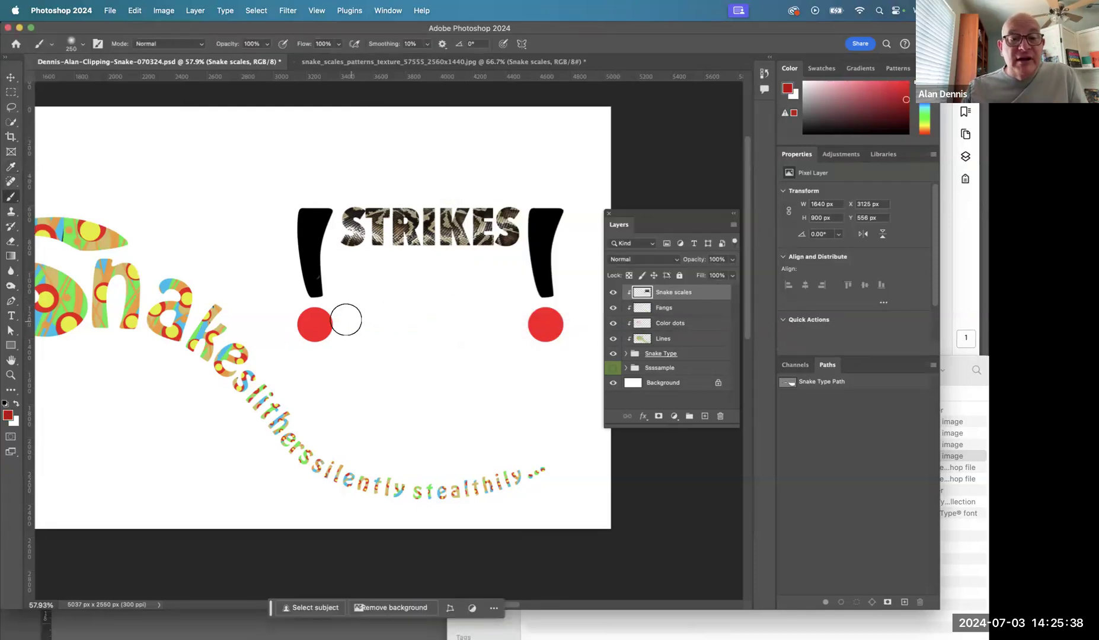
- Shade the lower-right edge of the left exclamation mark's dot in dark red and release Snake scales from the clipping mask
click(342, 336)
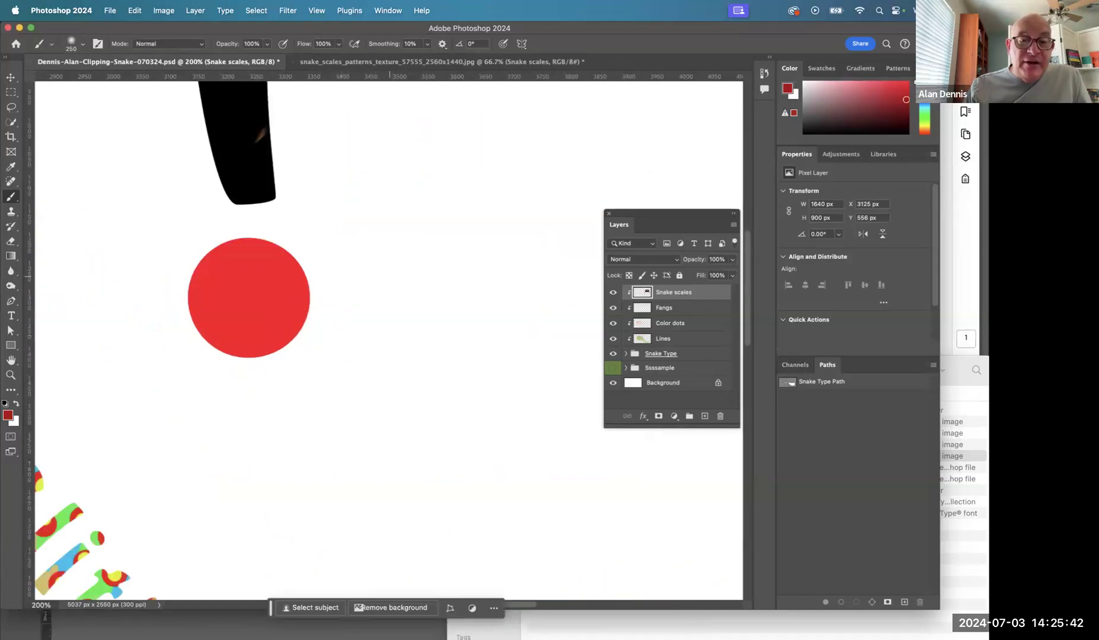
drag(348, 357, 279, 462)
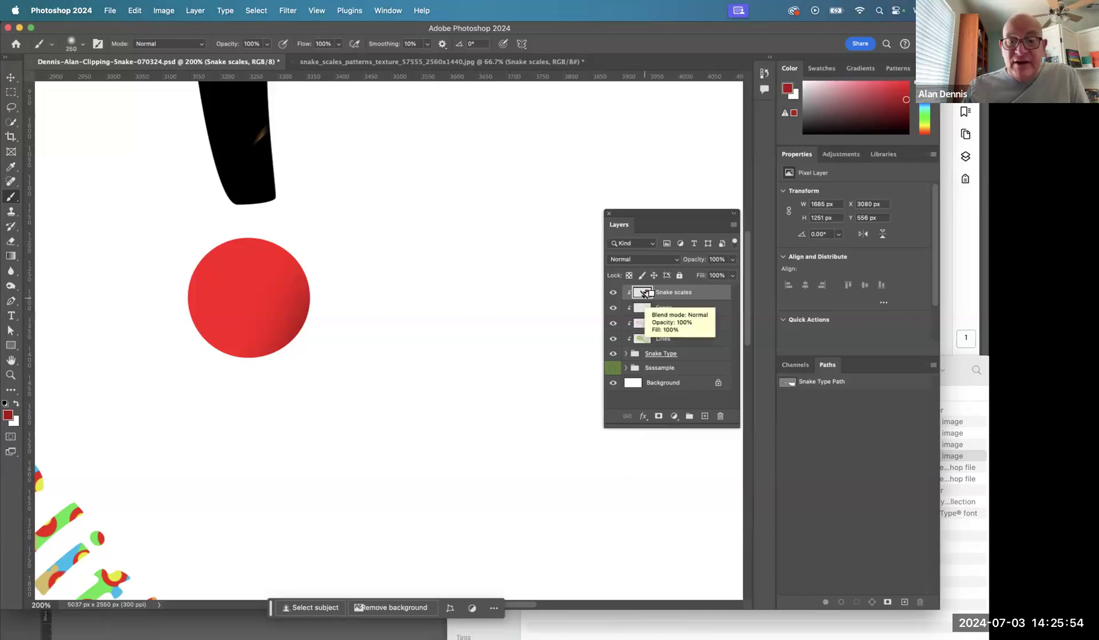
alt+click(645, 295)
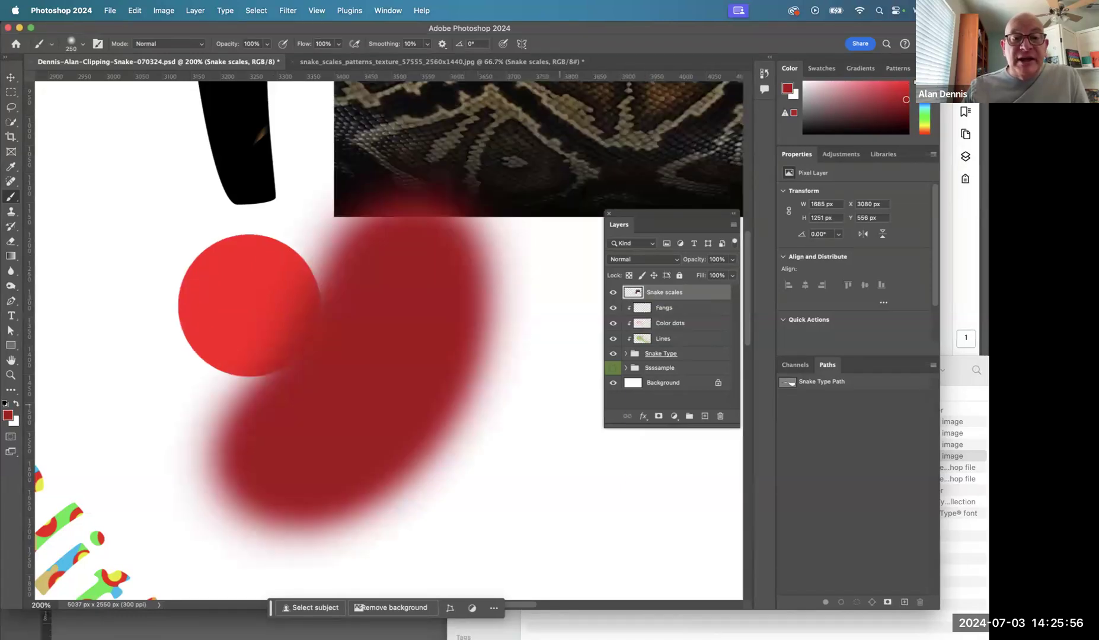
- Undo the clipping mask release and all the red painting on the Snake scales layer
key(super+z)
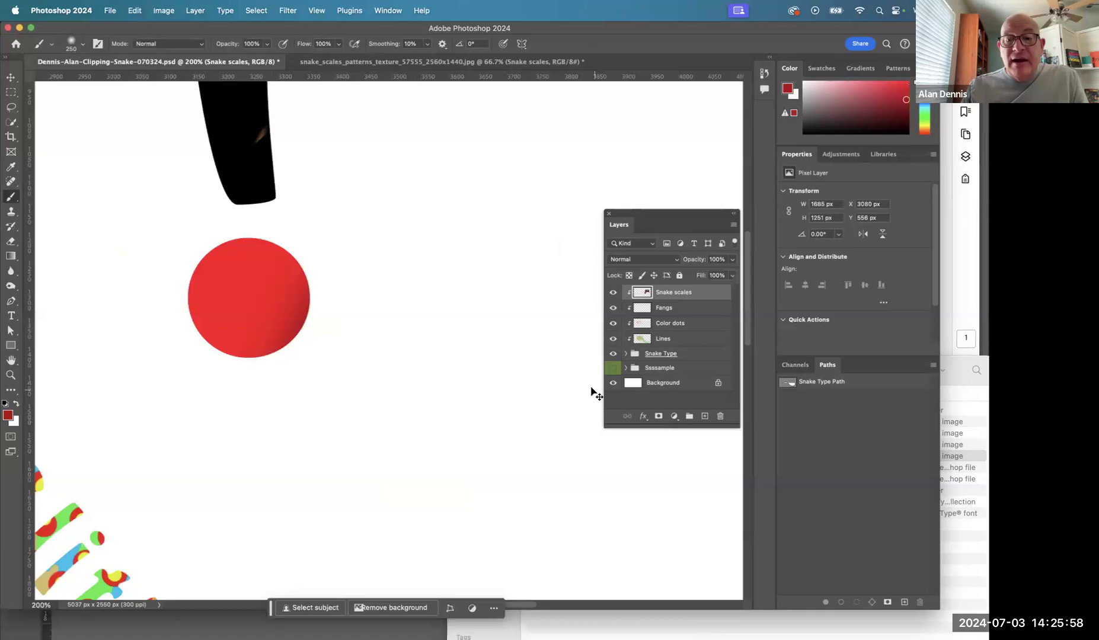
key(super+z)
key(super+z)
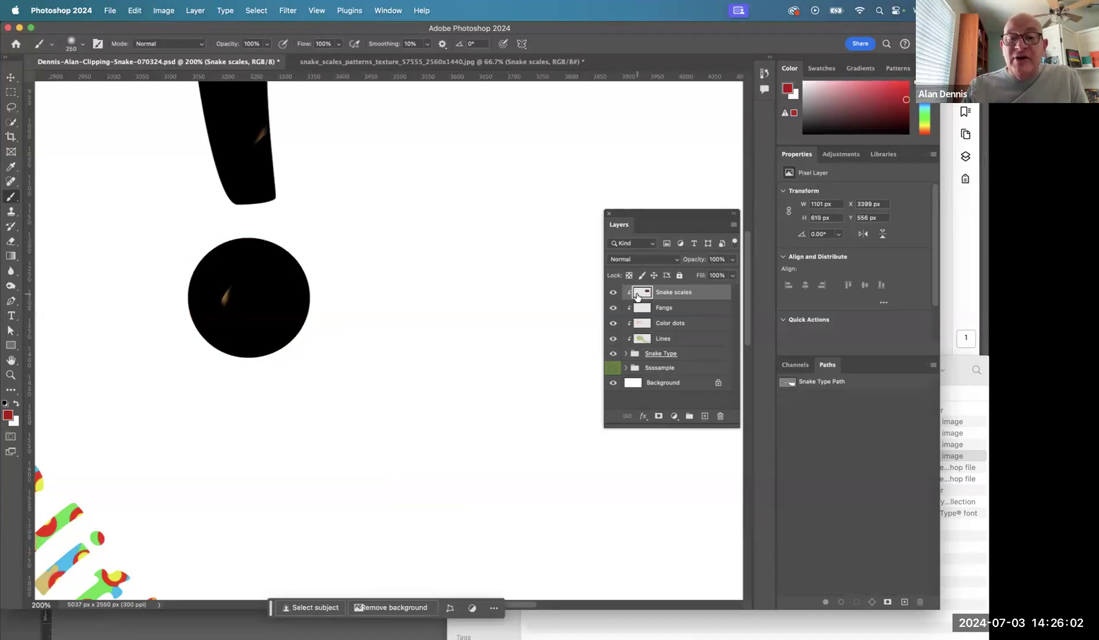
- Add a new layer named Fangs above Snake scales and clip it to the Snake Type group
click(702, 417)
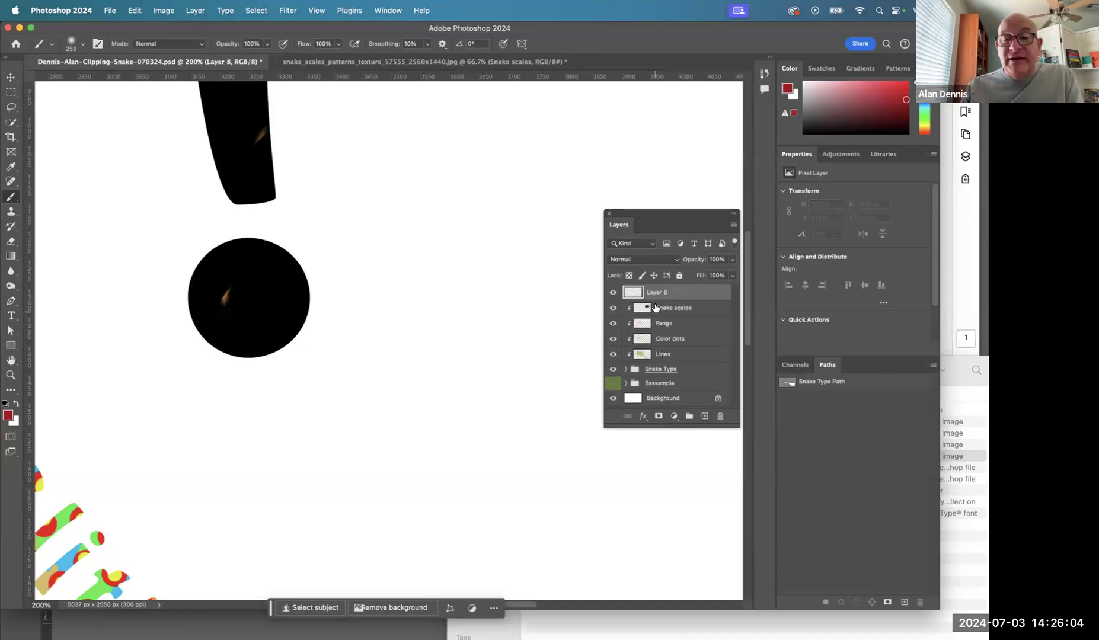
text(F)
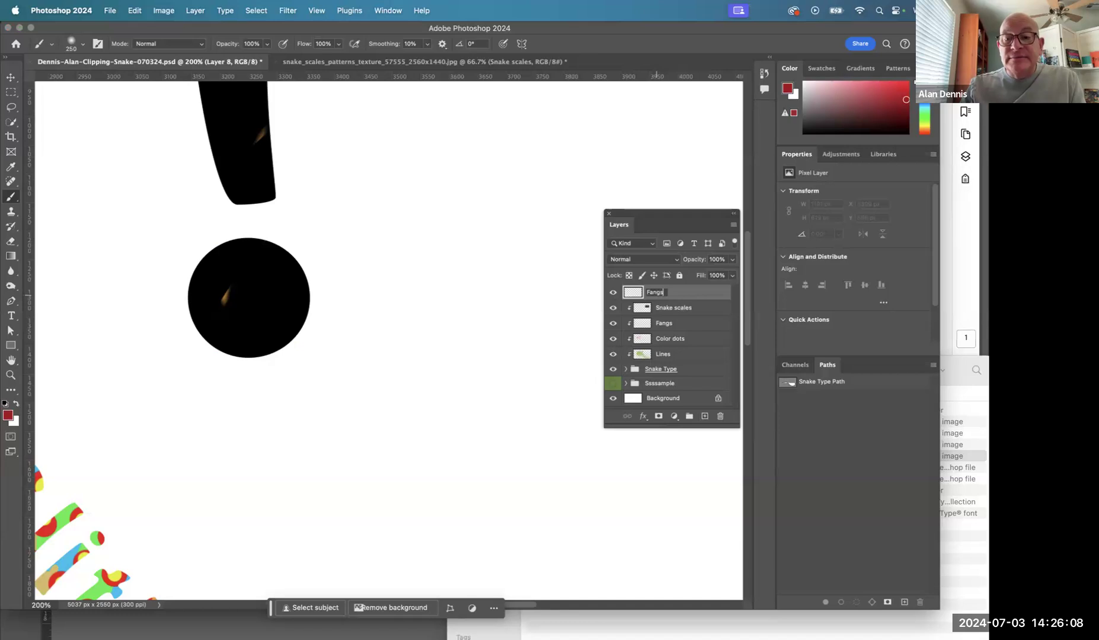
text(angs)
key(Return)
key(alt+BackSpace)
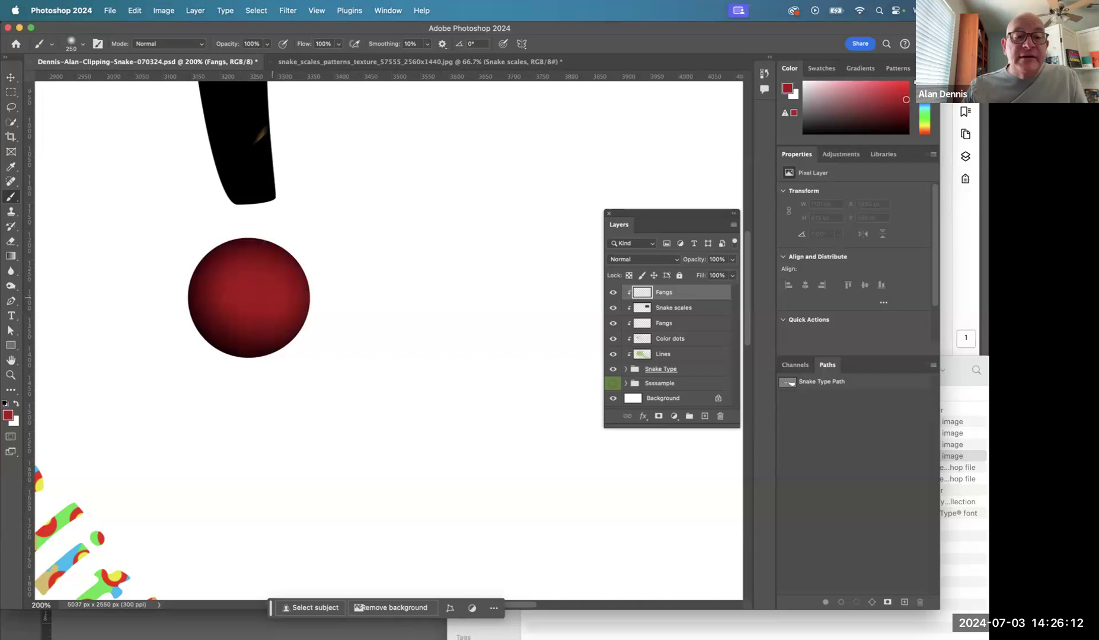
- Paint the dots of both exclamation marks dark red a6051b on the new Fangs layer
mouse_move(242, 324)
mouse_down()
mouse_move(267, 297)
mouse_move(256, 320)
mouse_move(266, 350)
mouse_up()
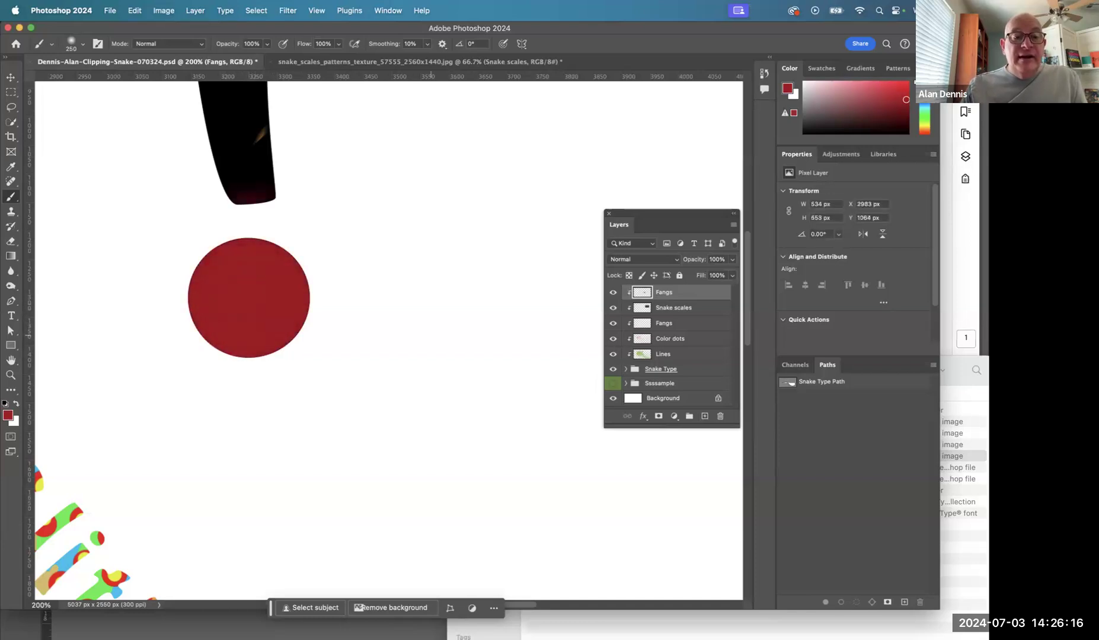
click(9, 414)
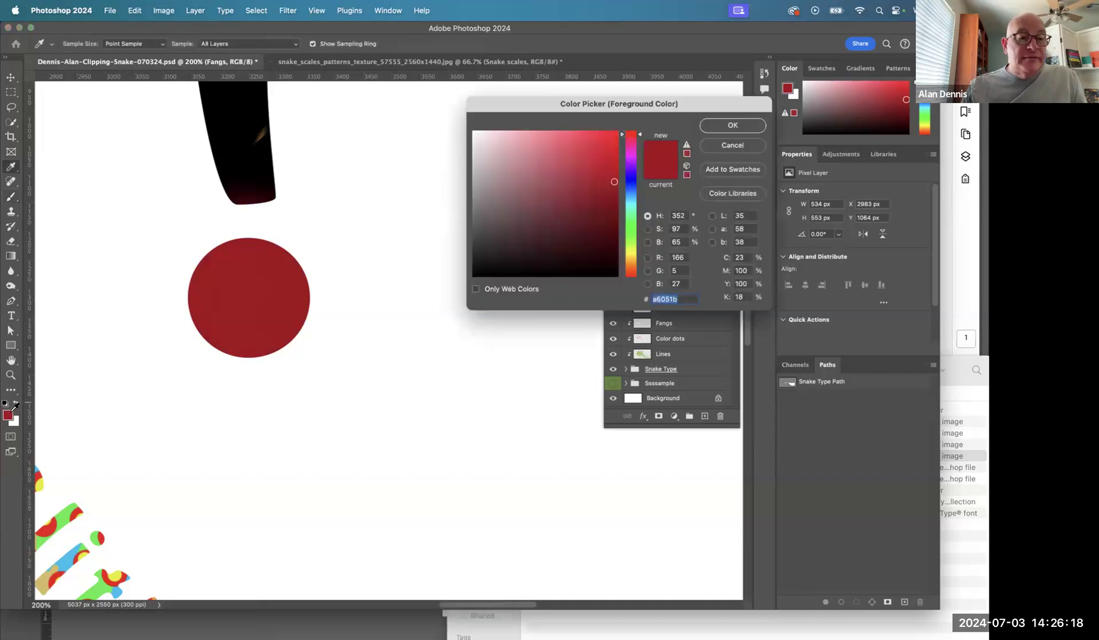
click(731, 125)
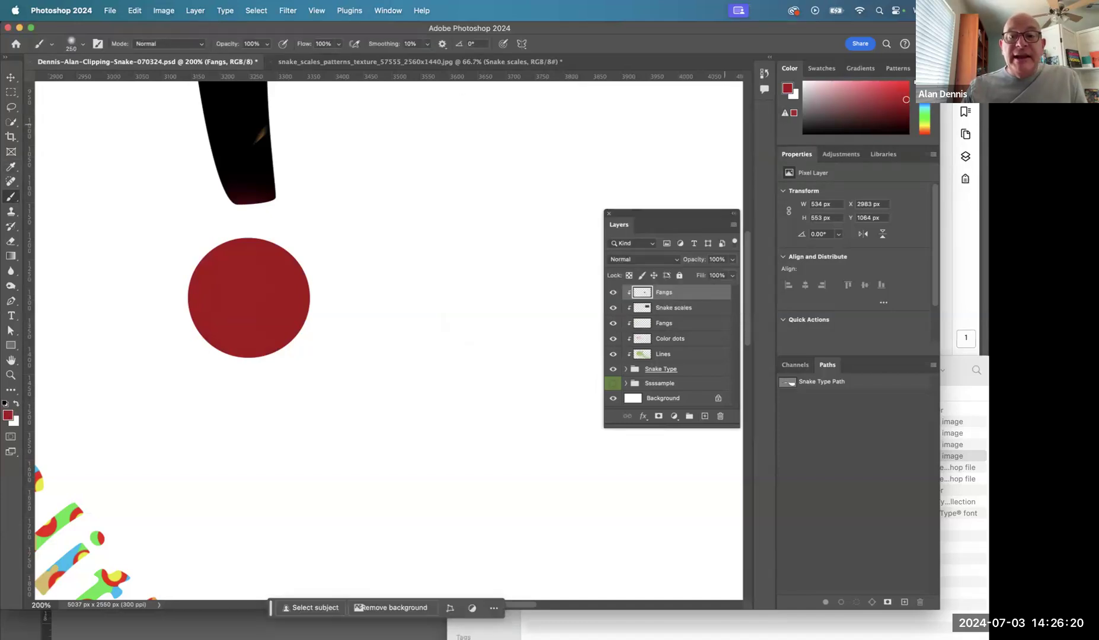
mouse_move(303, 361)
mouse_down()
mouse_move(49, 368)
mouse_move(276, 354)
mouse_move(255, 380)
mouse_move(249, 346)
mouse_move(274, 320)
mouse_up()
drag(264, 395, 647, 342)
drag(388, 346, 625, 342)
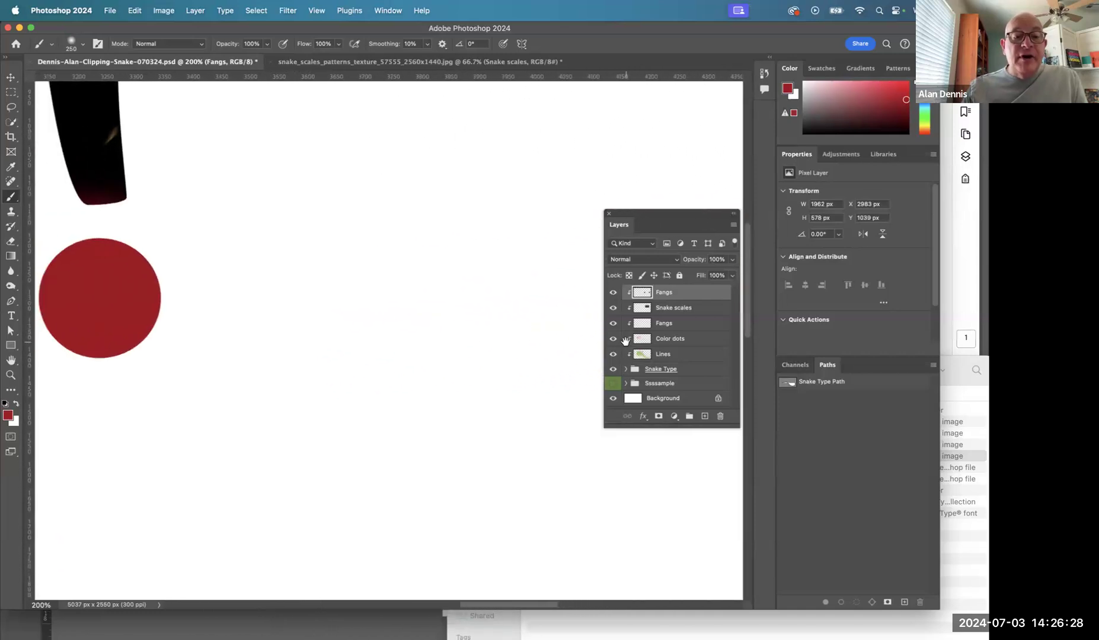
- Set the foreground color to bright red f30728 and dab a 200 px highlight on the dots of both exclamation marks
click(8, 416)
click(613, 130)
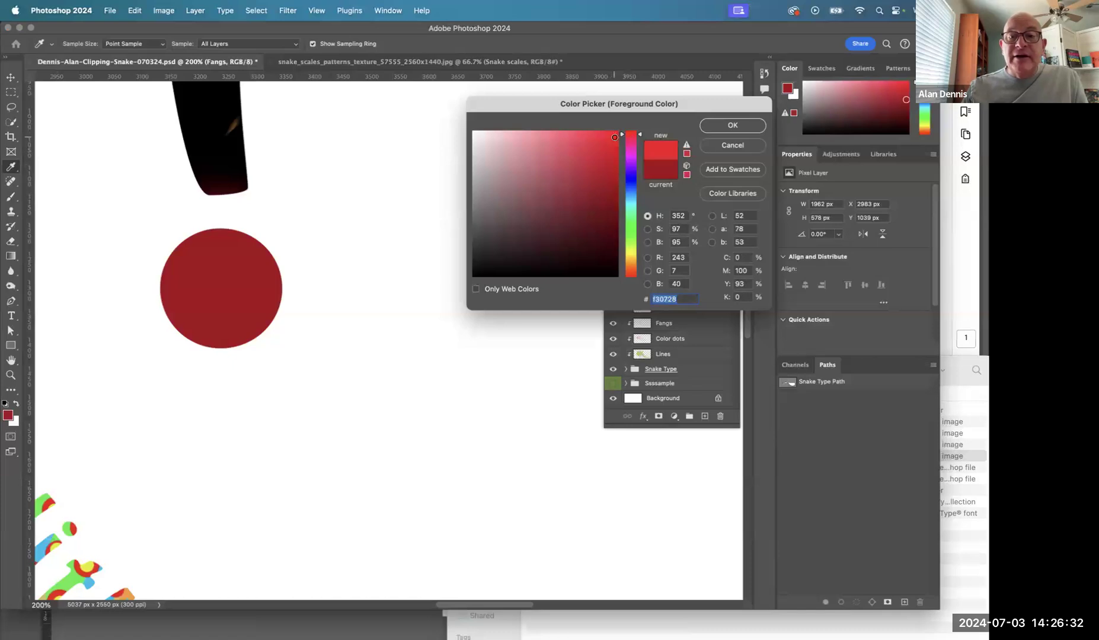
click(731, 125)
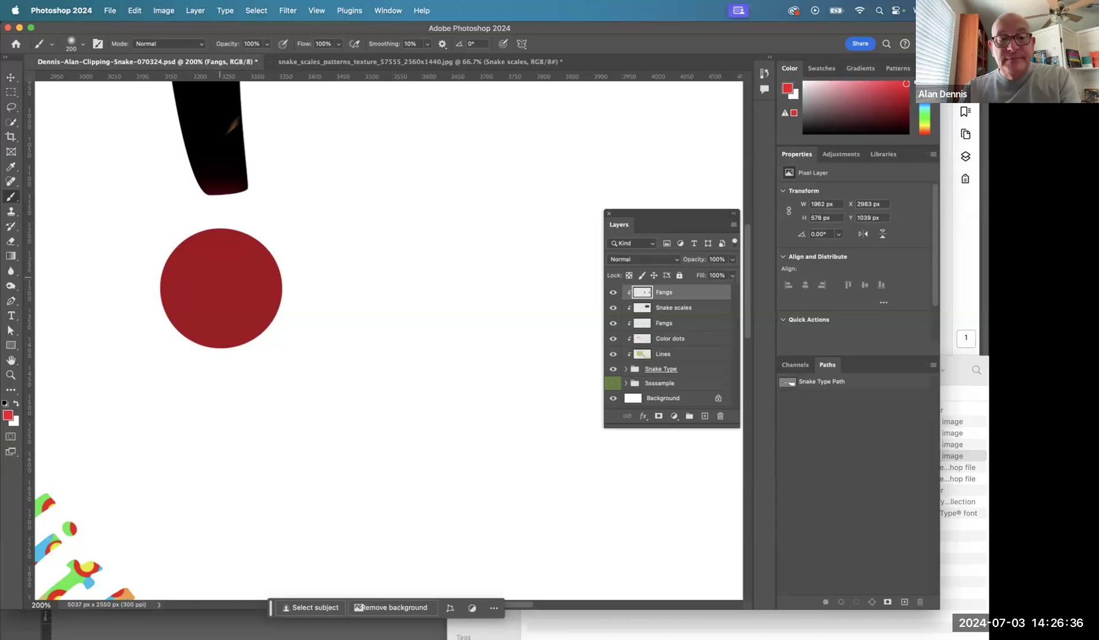
click(219, 281)
scroll(154, 345, right, 10)
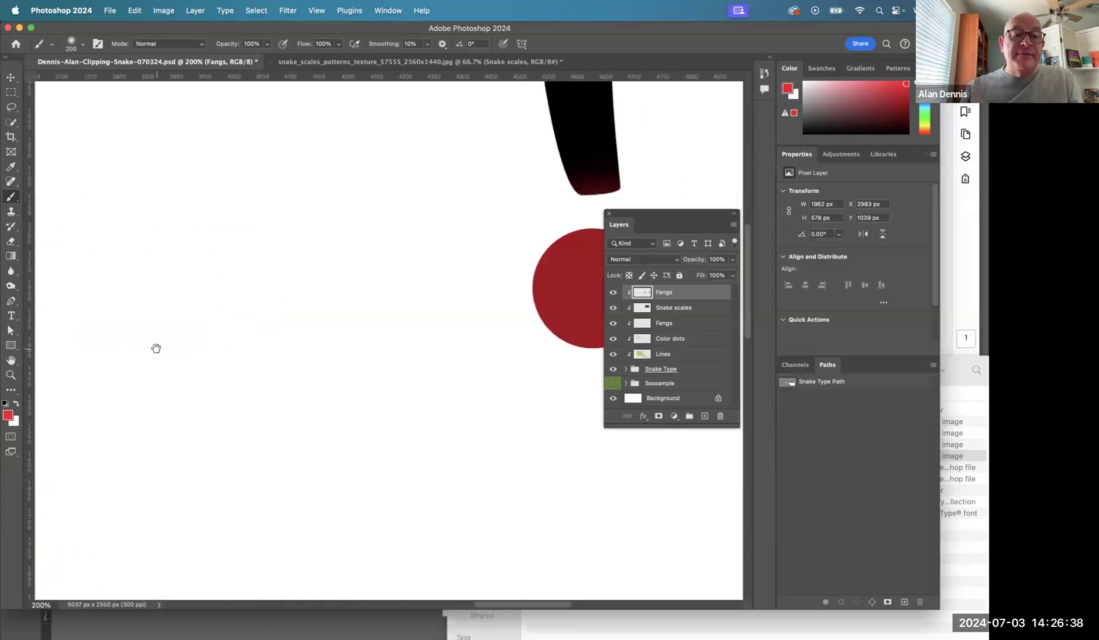
click(314, 278)
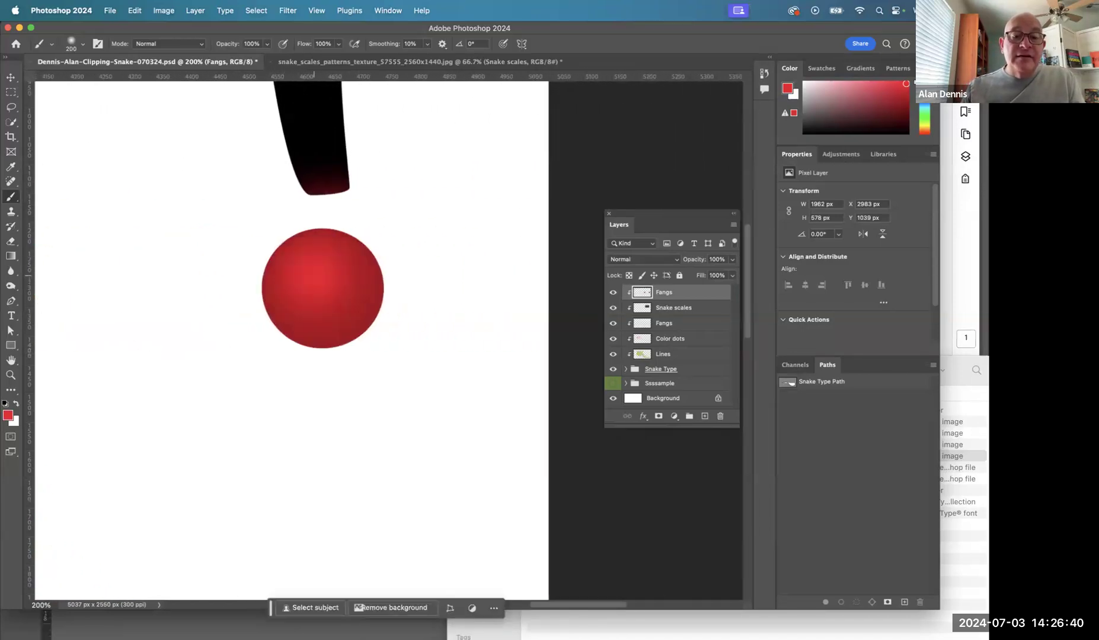
- Sample the dot's dark red, deepen it to 7d0515 and shade the lower edge of the right exclamation mark's dot
drag(424, 364, 576, 327)
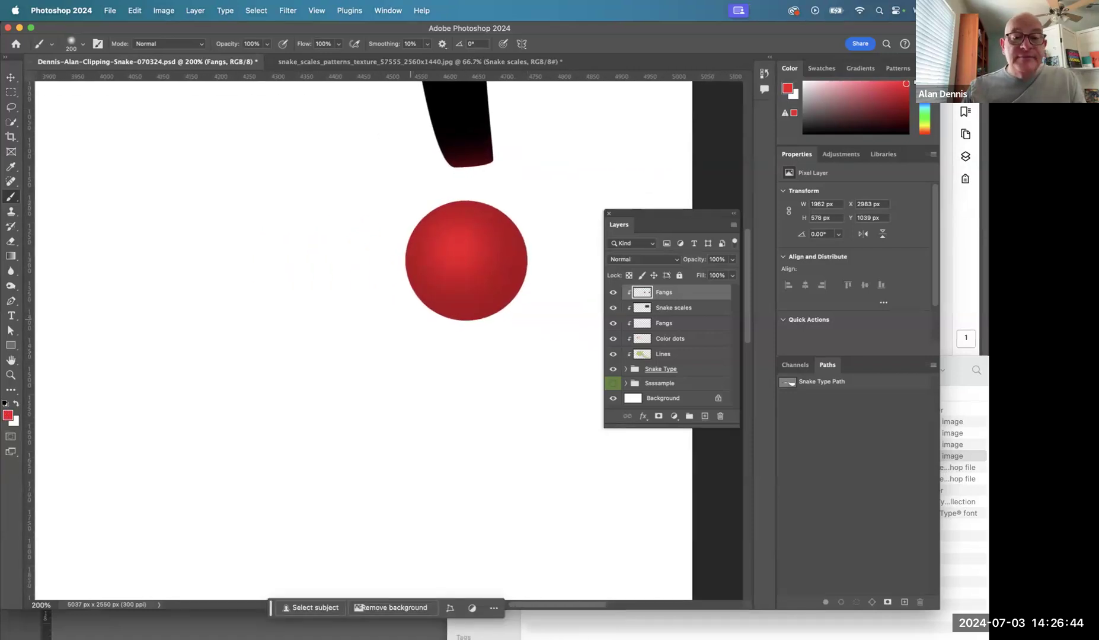
key(i)
click(513, 289)
click(8, 415)
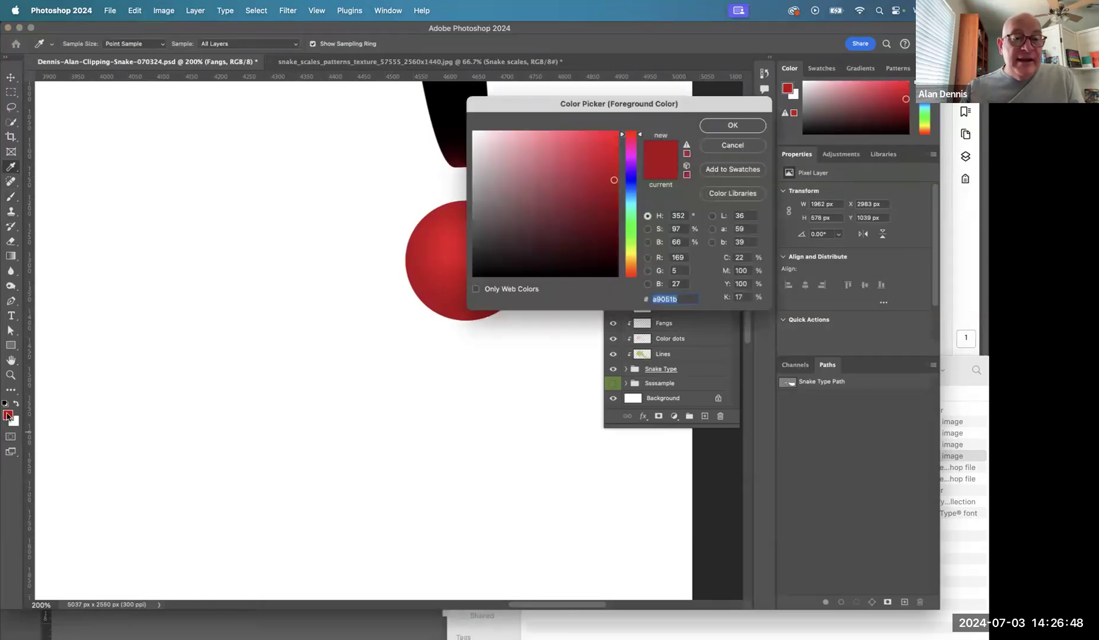
click(745, 126)
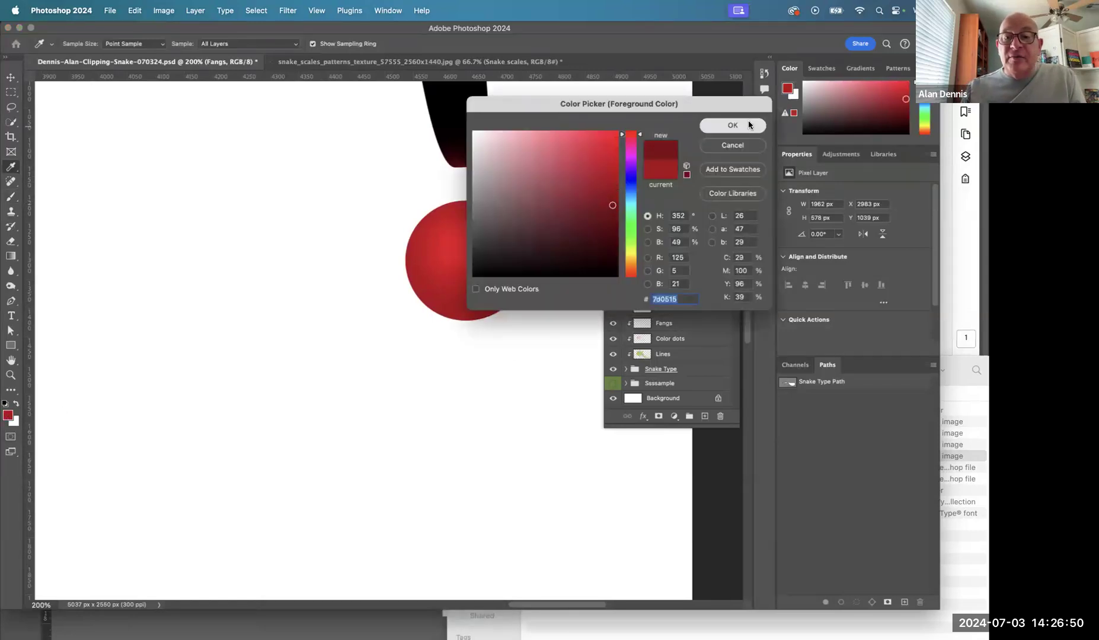
key(b)
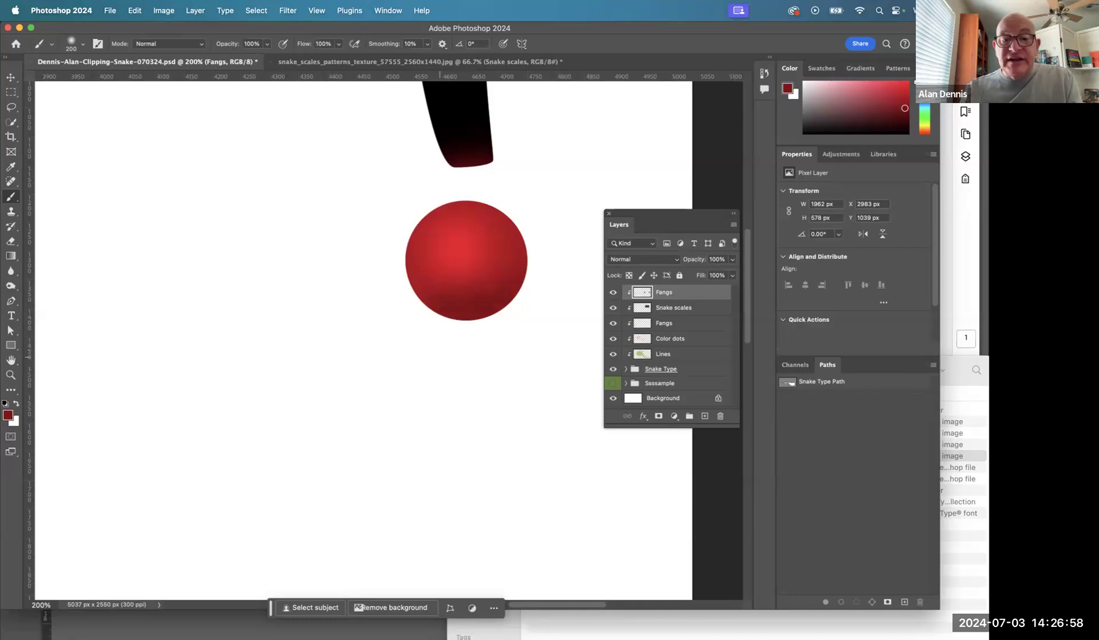
- Release the top Fangs layer from the clipping mask to view its full painted area, and clip it again
alt+click(641, 294)
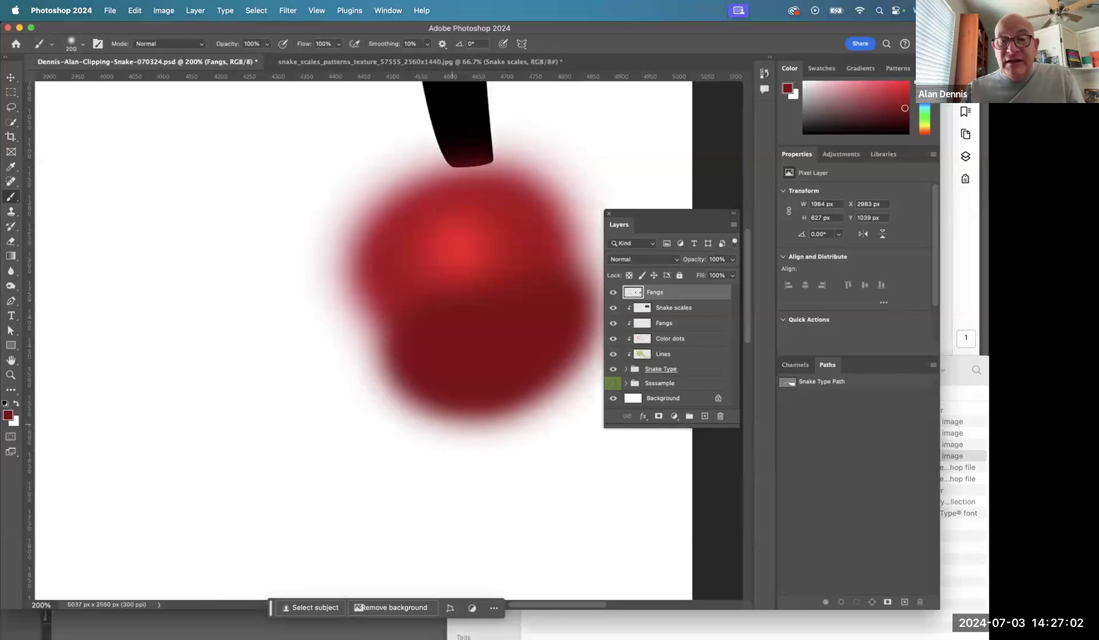
alt+click(638, 294)
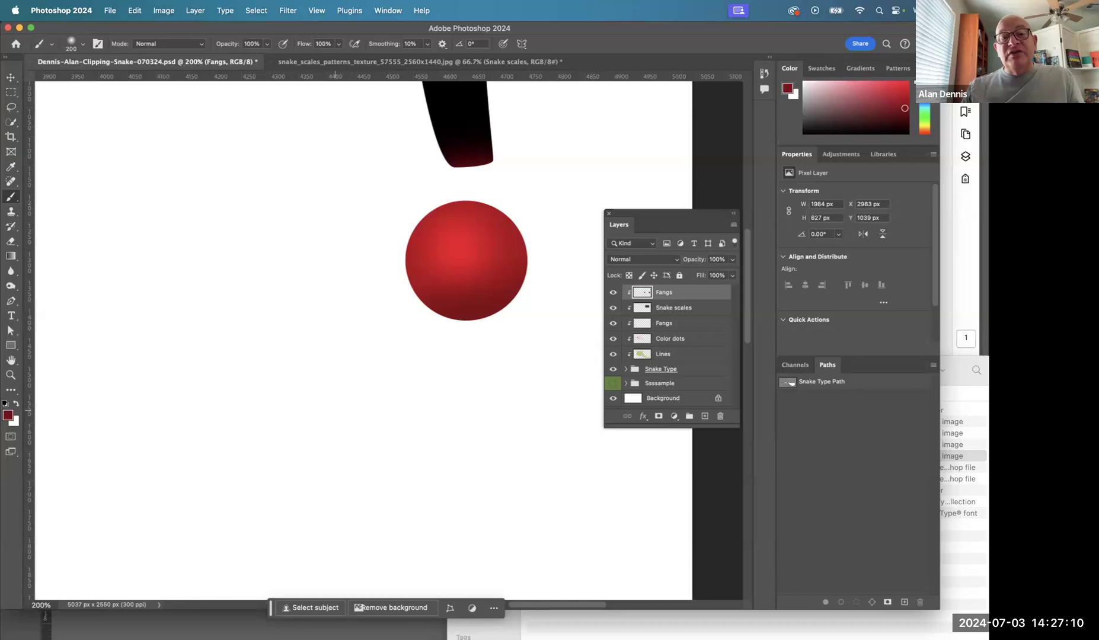
- Shade the lower-right edge of the left exclamation mark's dot dark red, temporarily releasing the top Fangs layer from its clipping mask
alt+click(336, 412)
alt+click(336, 412)
drag(367, 406, 460, 388)
drag(240, 310, 303, 494)
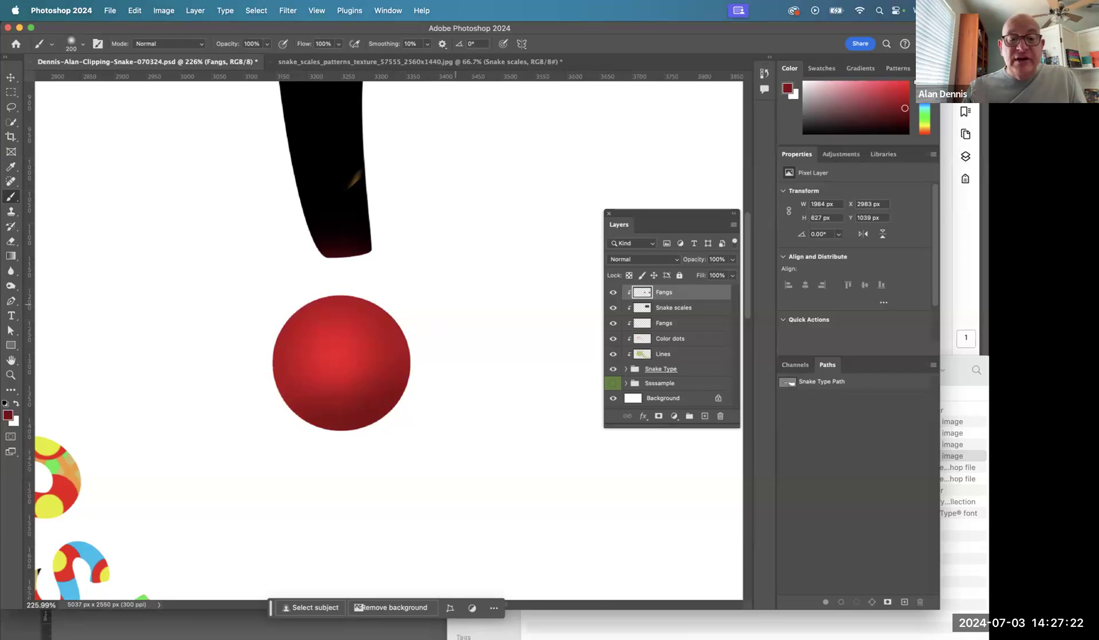
alt+click(646, 300)
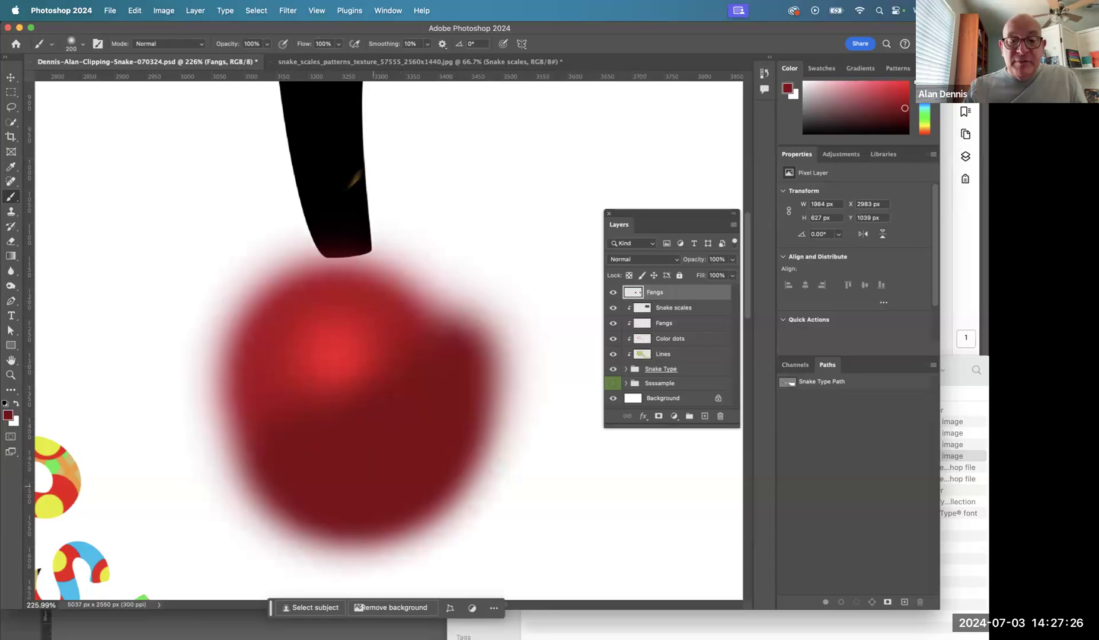
drag(373, 486, 554, 391)
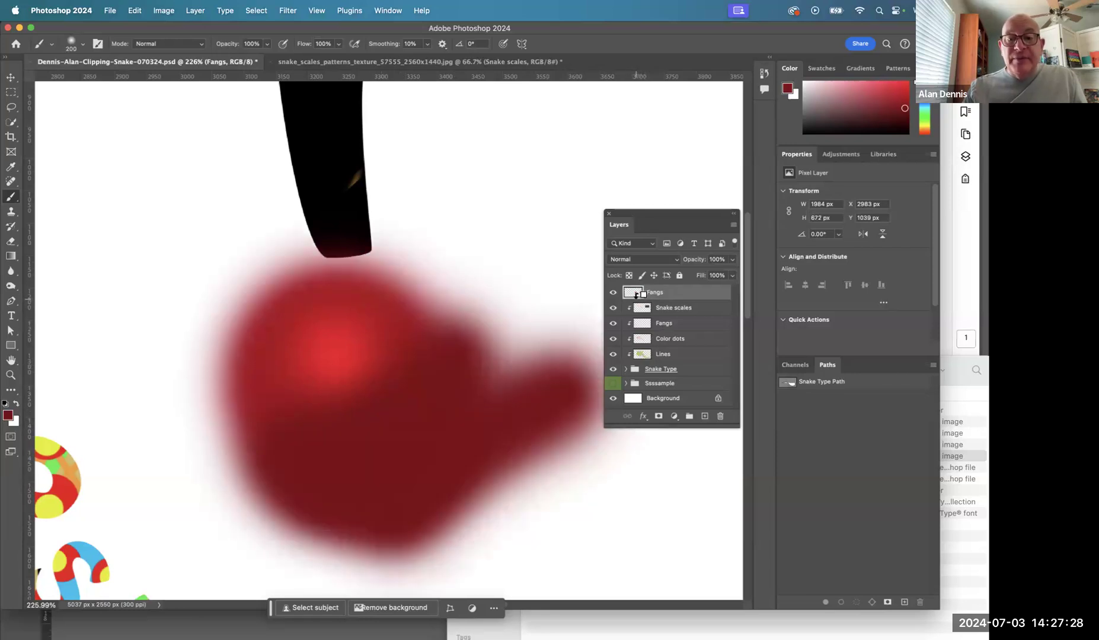
alt+click(636, 294)
- Swap the foreground and background colors and set the foreground color to cream f6e0b1
alt+click(464, 278)
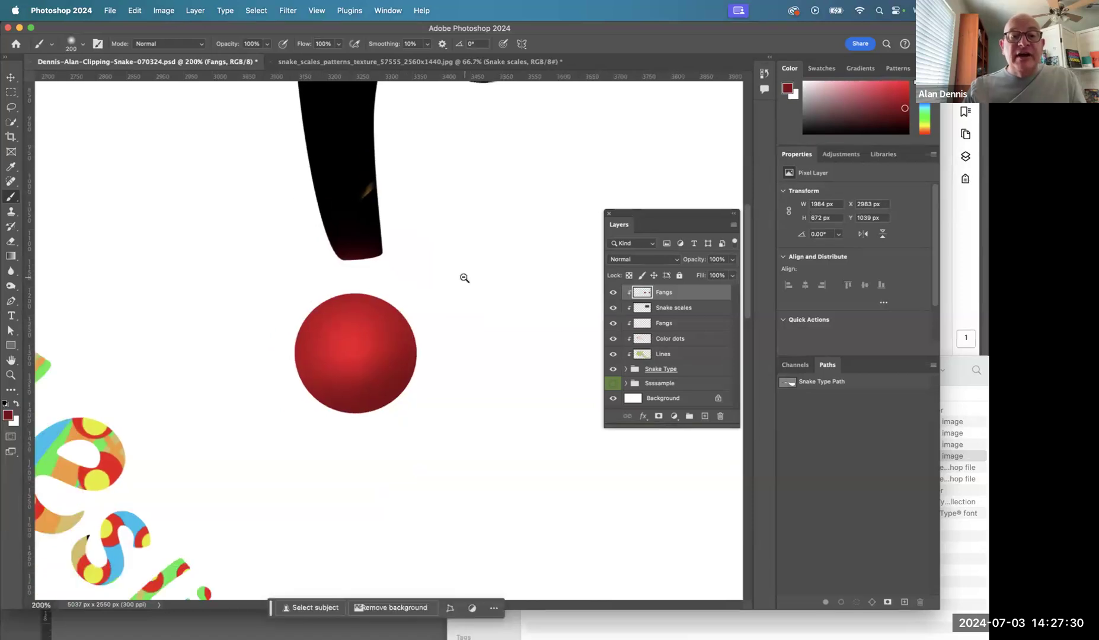
scroll(424, 373, up, 5)
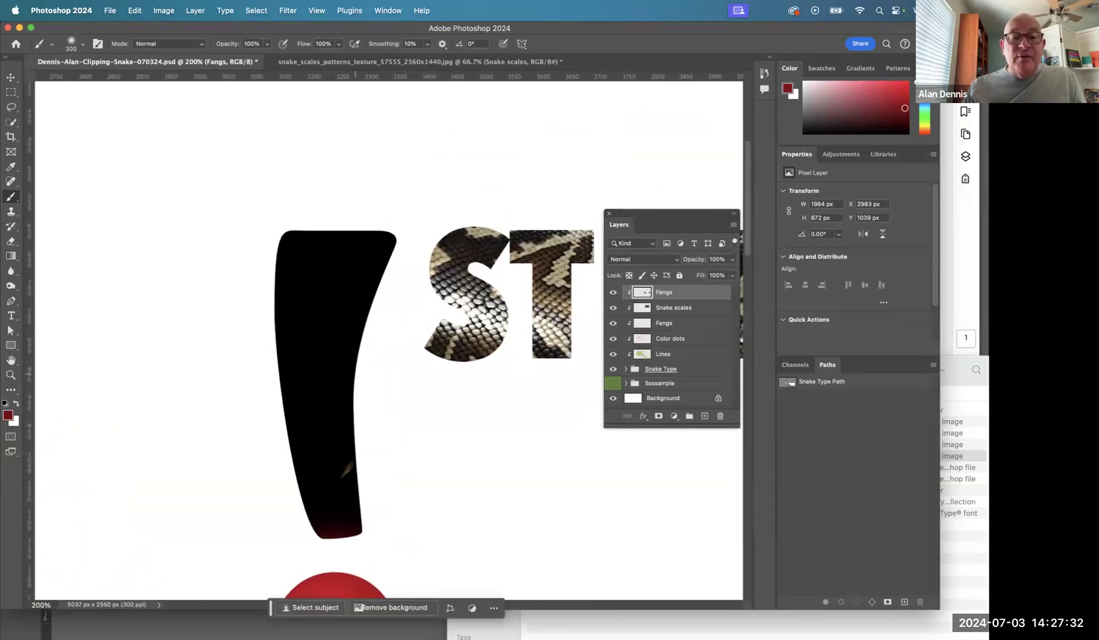
click(16, 406)
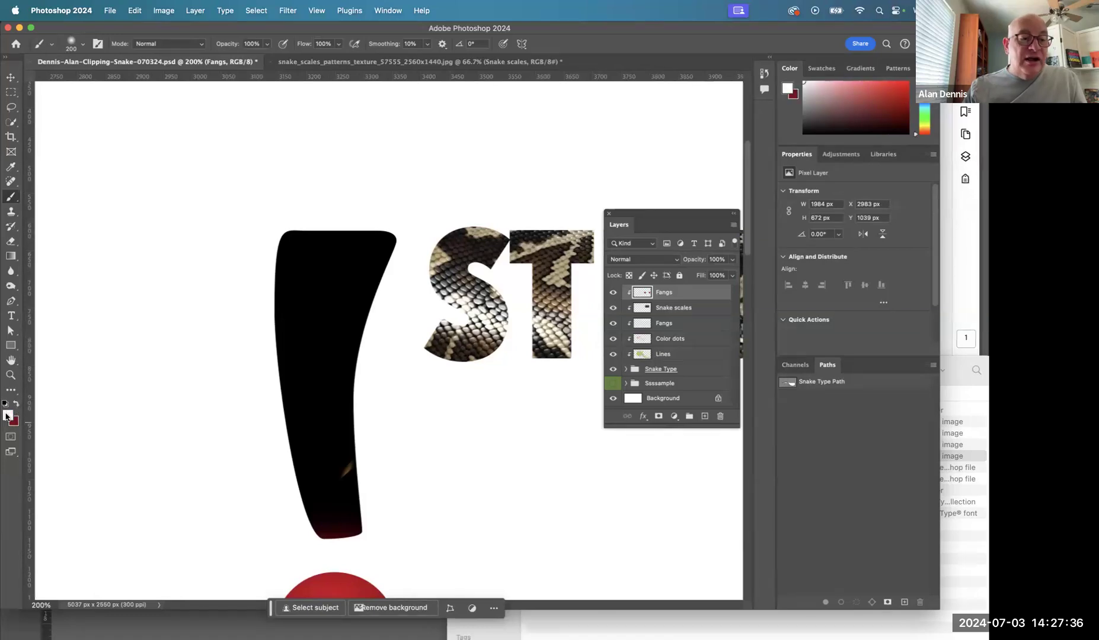
click(7, 415)
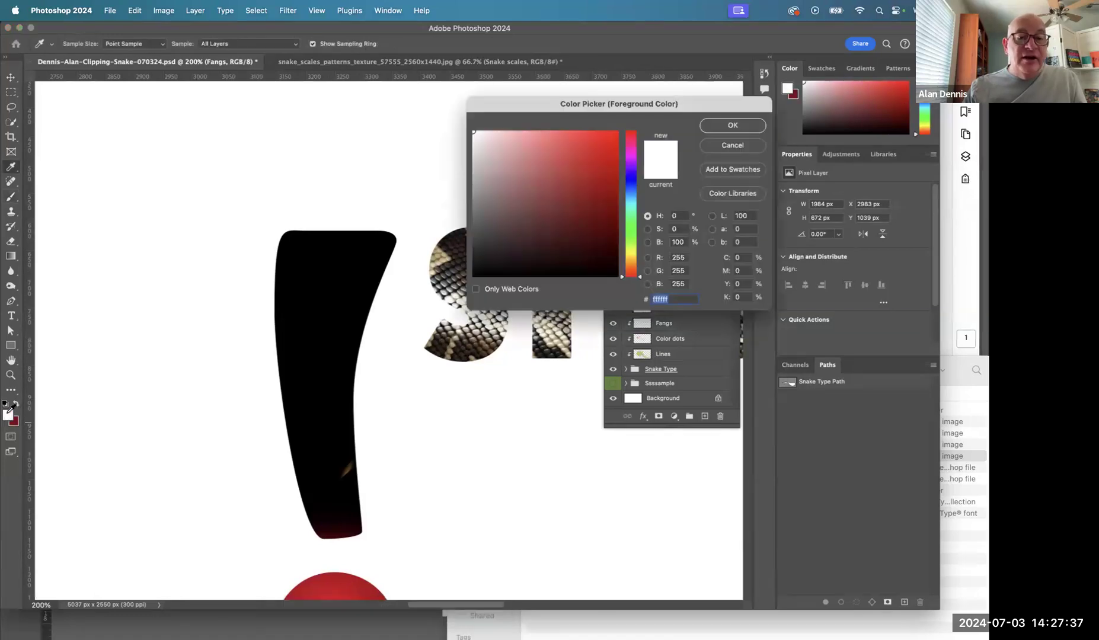
click(632, 252)
drag(638, 255, 638, 261)
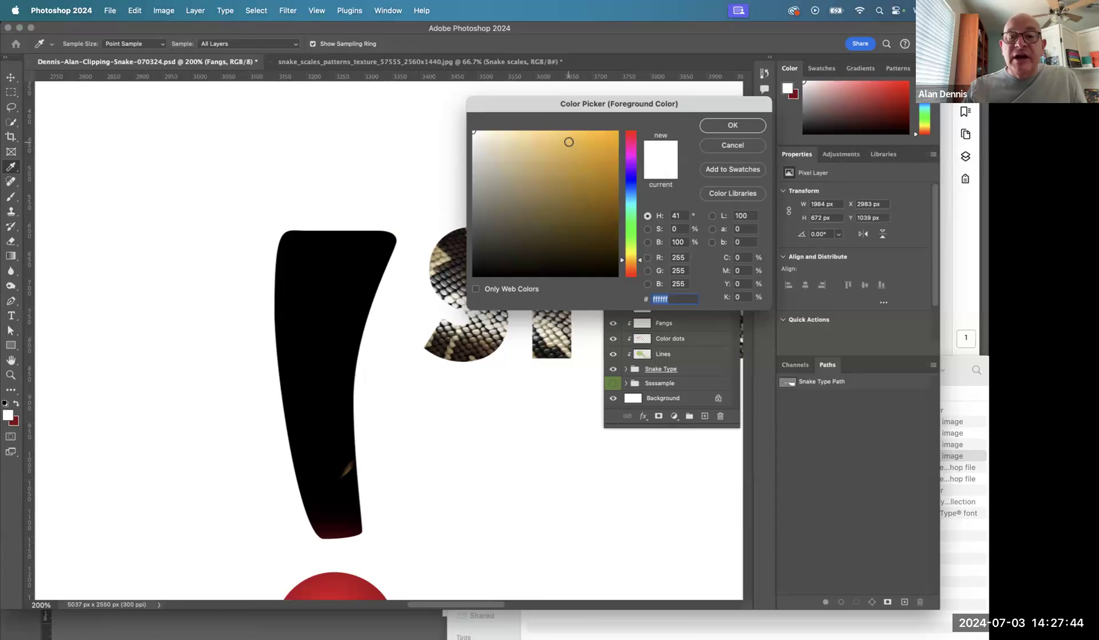
drag(531, 137, 513, 135)
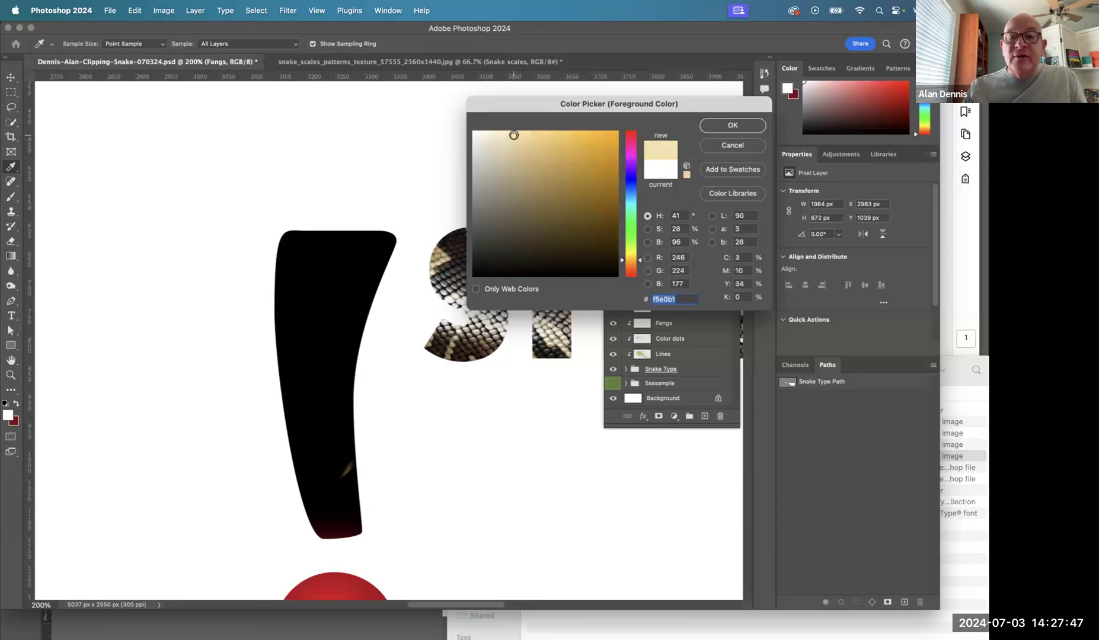
click(721, 124)
- Paint the stems of both exclamation marks cream on the top Fangs layer
mouse_move(354, 243)
mouse_down()
mouse_move(299, 246)
mouse_move(335, 278)
mouse_move(379, 252)
mouse_move(314, 356)
mouse_move(290, 339)
mouse_move(329, 510)
mouse_move(349, 373)
mouse_up()
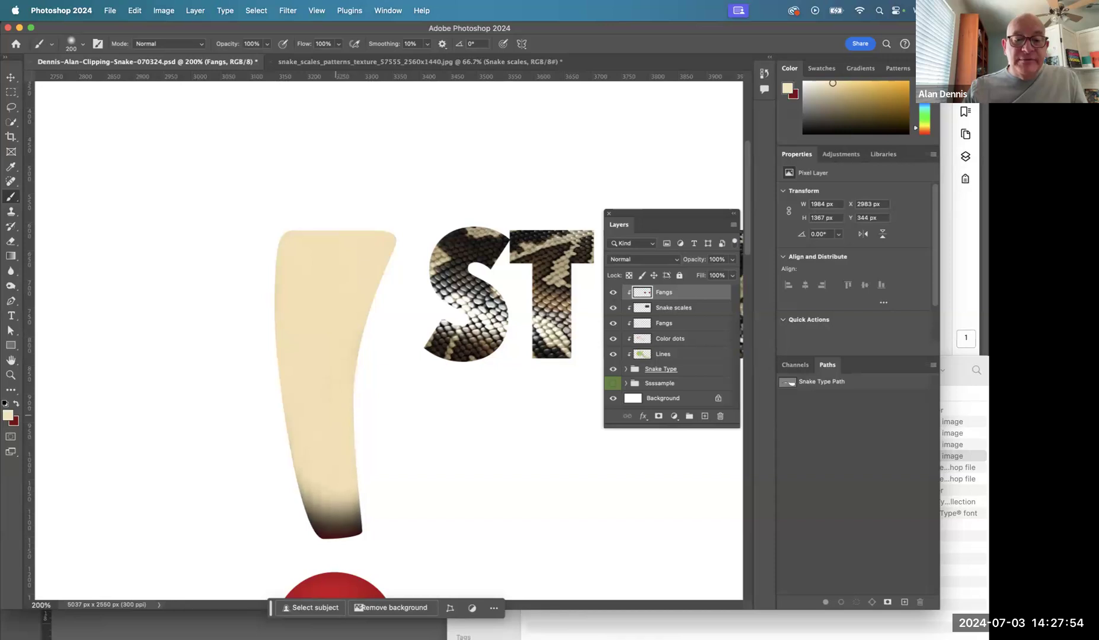
drag(335, 492, 341, 508)
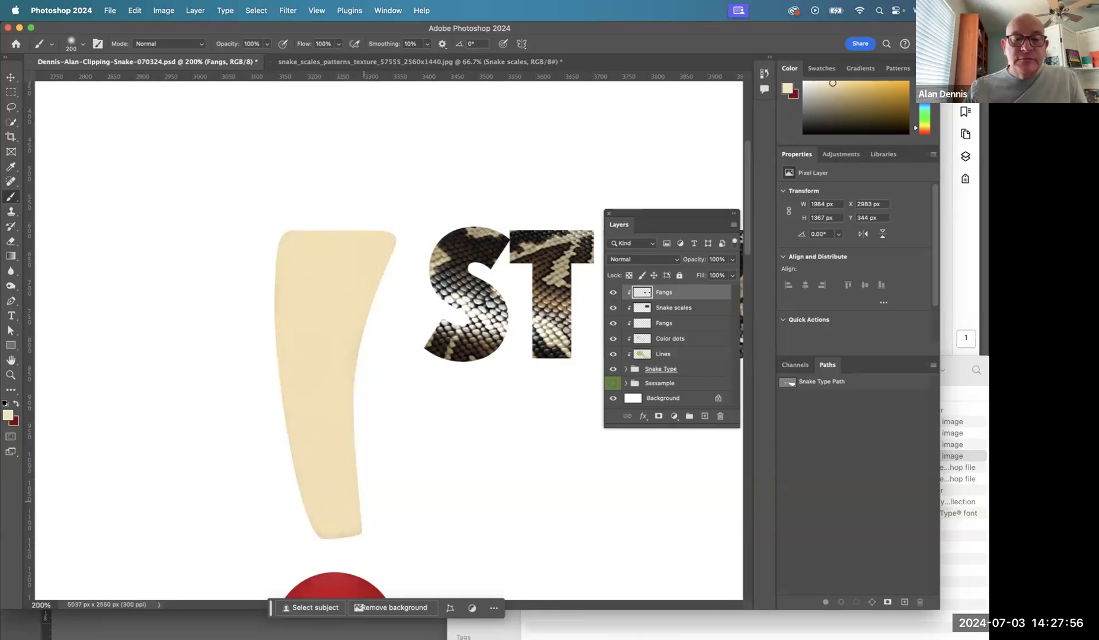
scroll(66, 470, right, 15)
scroll(65, 470, left, 10)
mouse_move(255, 172)
mouse_down()
mouse_move(213, 189)
mouse_move(196, 332)
mouse_up()
mouse_move(191, 205)
mouse_down()
mouse_move(243, 290)
mouse_move(210, 403)
mouse_move(243, 444)
mouse_move(279, 178)
mouse_move(248, 456)
mouse_up()
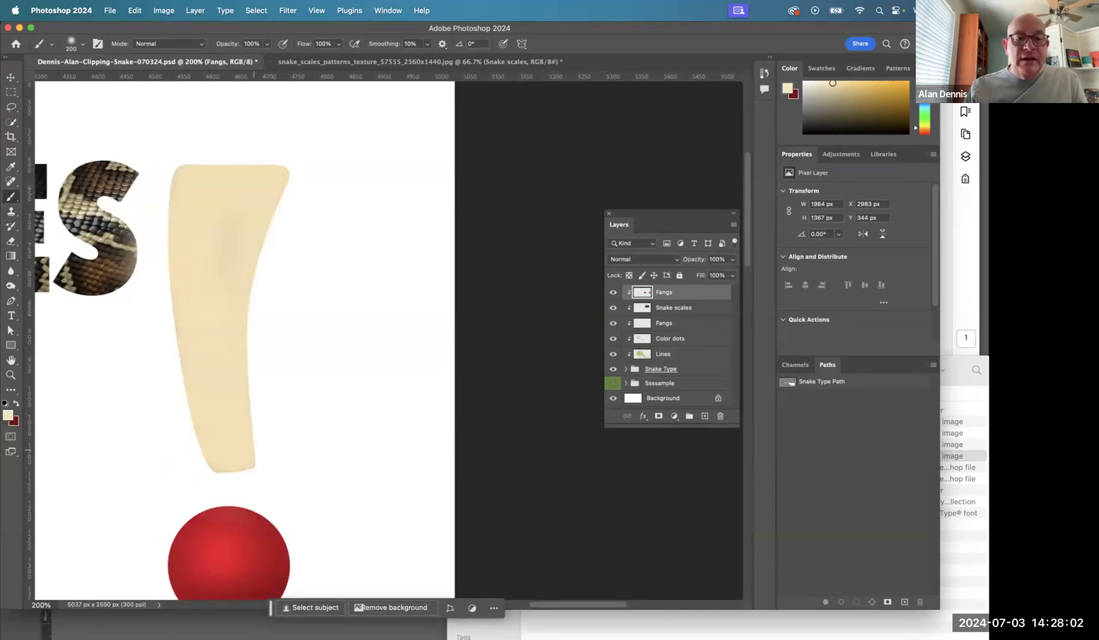
- Pick a paler cream, reduce the brush to 80 px and paint a highlight along the right exclamation mark's stem
scroll(334, 115, left, 7)
scroll(334, 115, down, 3)
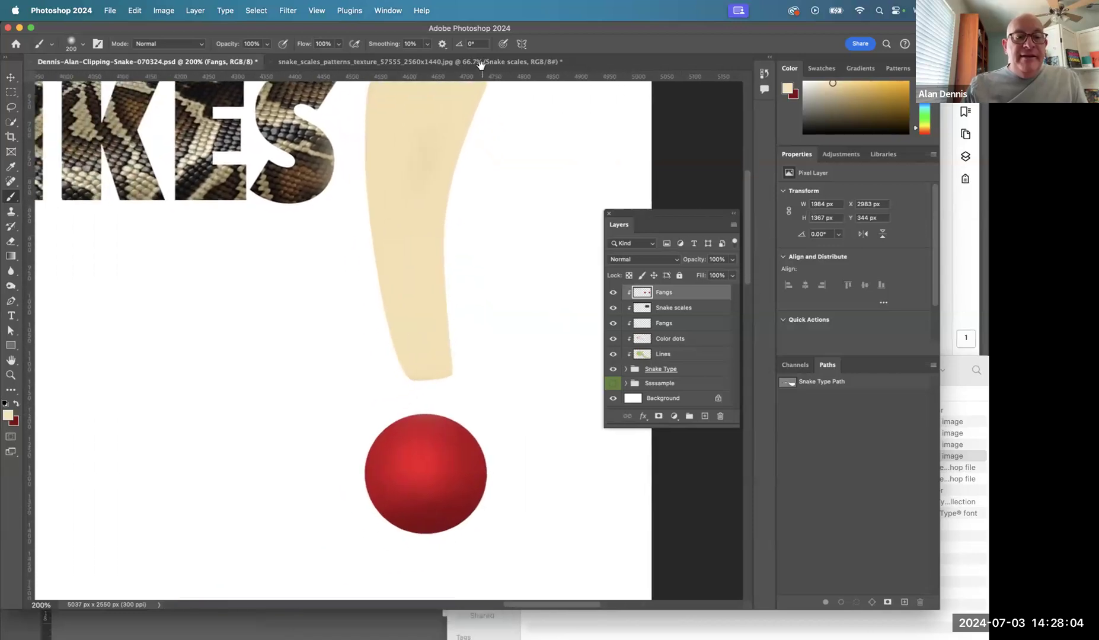
click(9, 415)
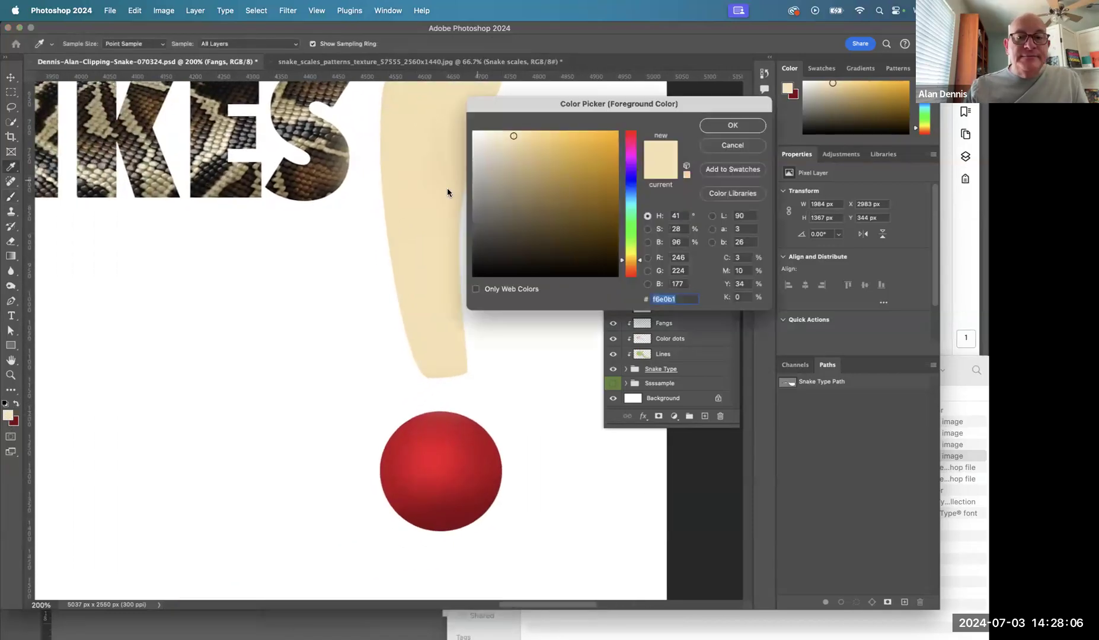
click(733, 125)
scroll(497, 184, up, 3)
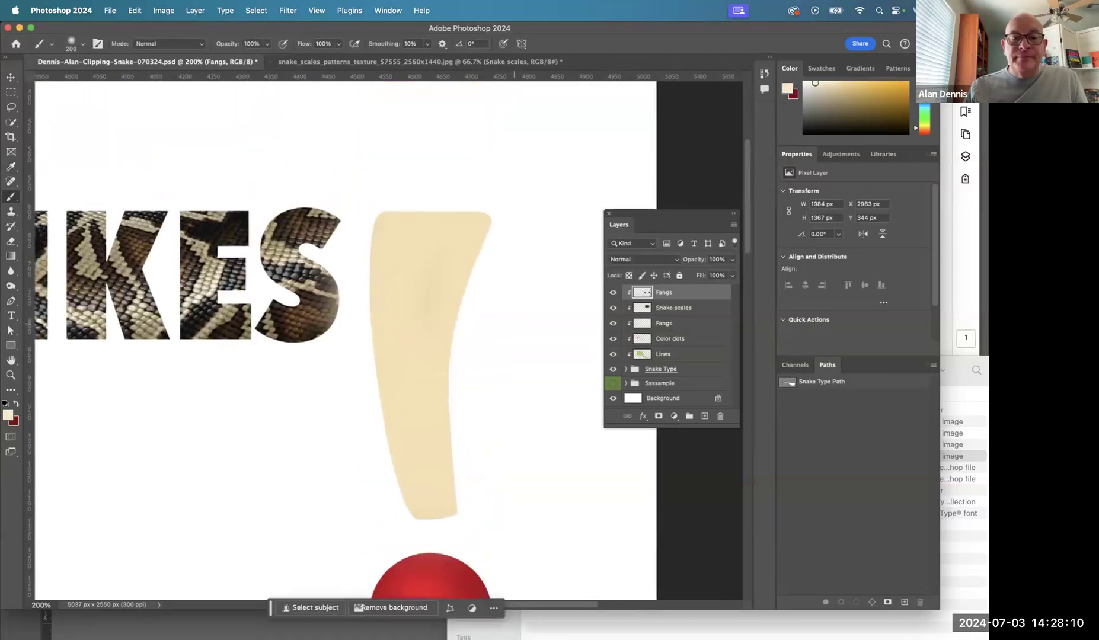
key(bracketleft)
key(bracketleft)
key(bracketleft)
key(bracketleft)
key(bracketleft)
key(bracketleft)
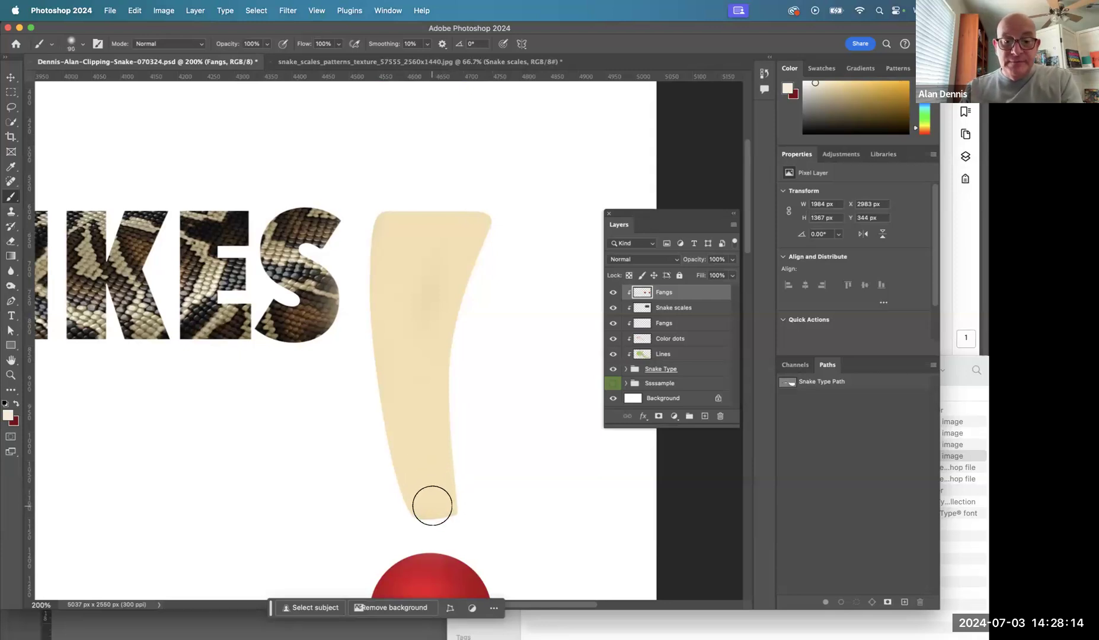
mouse_move(431, 503)
mouse_down()
mouse_move(422, 361)
mouse_move(437, 248)
mouse_up()
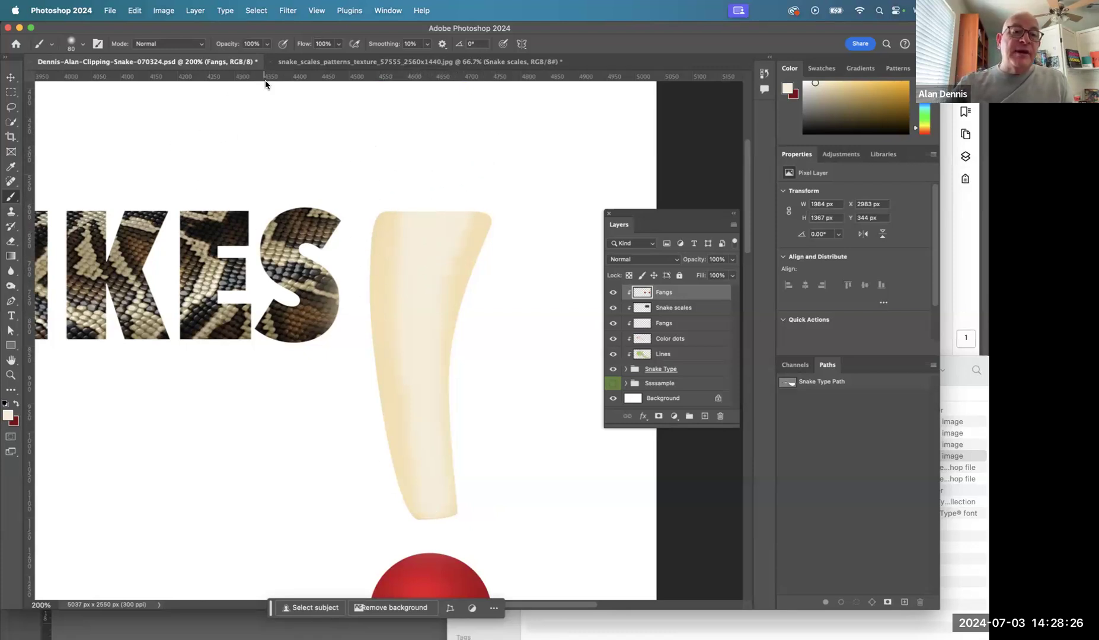
- Set the brush opacity to 33% and paint soft pale cream strokes along the right exclamation mark's stem
click(264, 47)
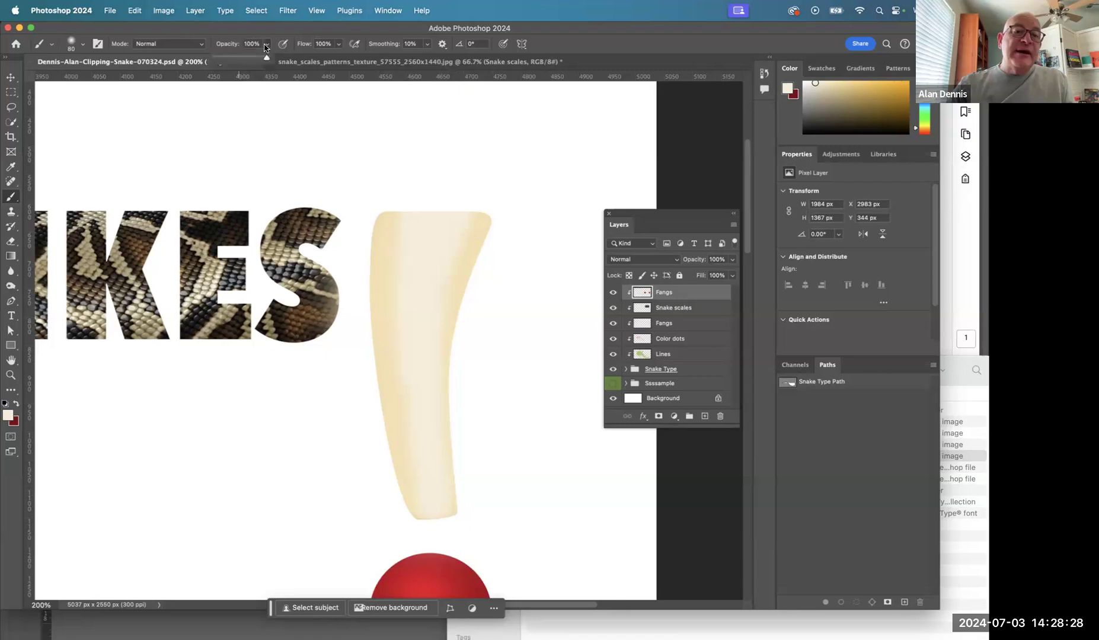
drag(267, 58, 259, 57)
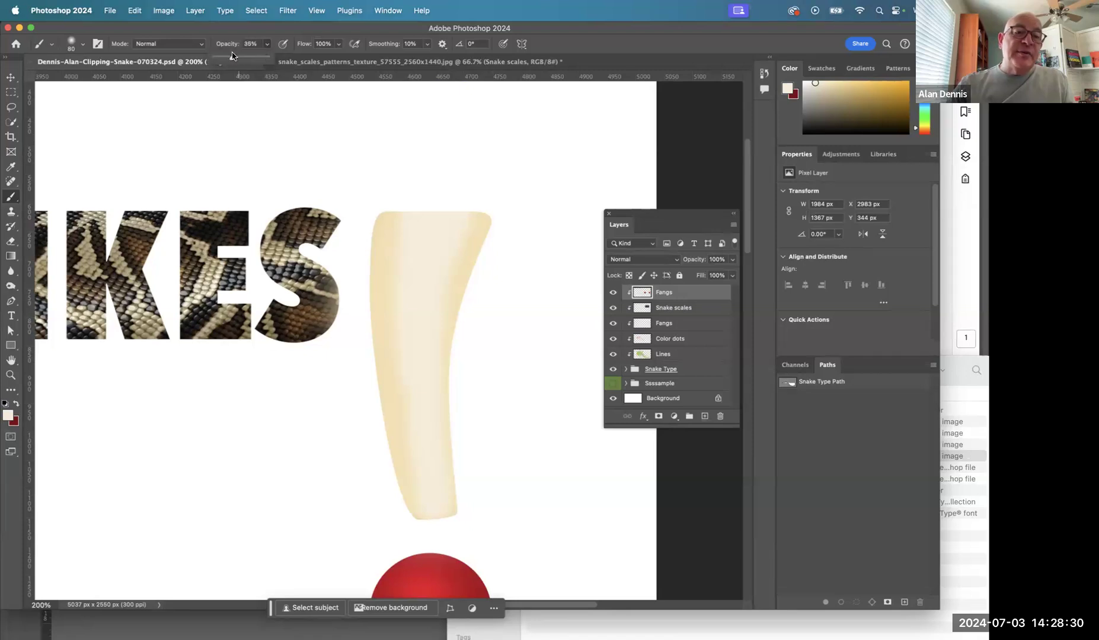
mouse_move(412, 205)
mouse_down()
mouse_move(404, 426)
mouse_move(427, 509)
mouse_up()
drag(464, 210, 433, 308)
mouse_move(423, 210)
mouse_down()
mouse_move(410, 240)
mouse_move(412, 451)
mouse_move(430, 546)
mouse_up()
- Paint the pale cream highlight along the left exclamation mark's stem and undo a trial stroke on its red dot
key(space)
drag(441, 279, 664, 103)
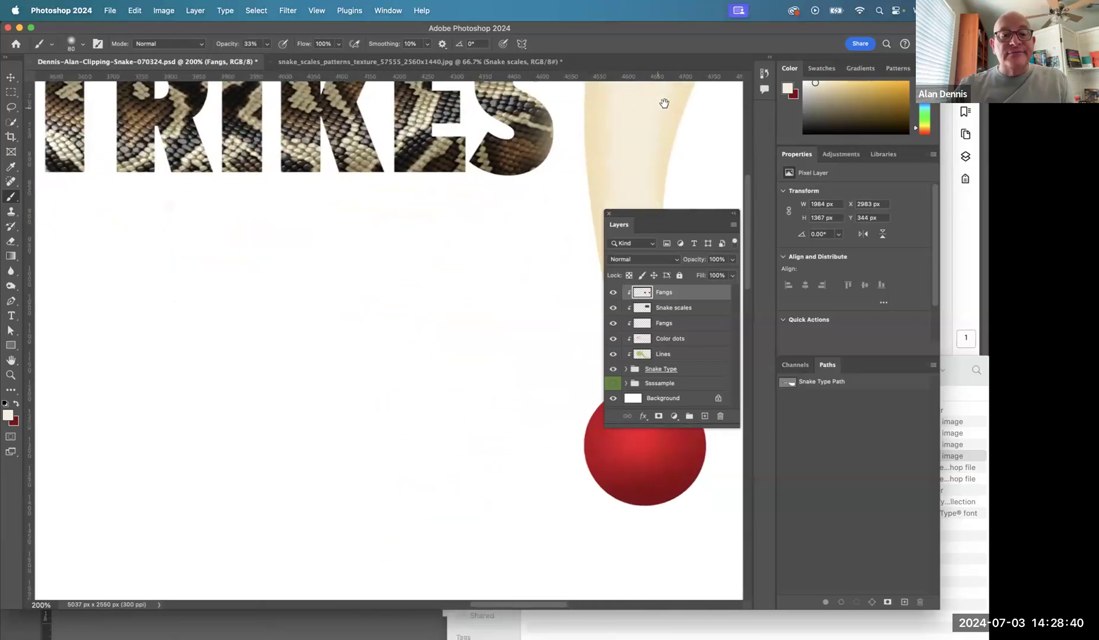
drag(481, 237, 528, 492)
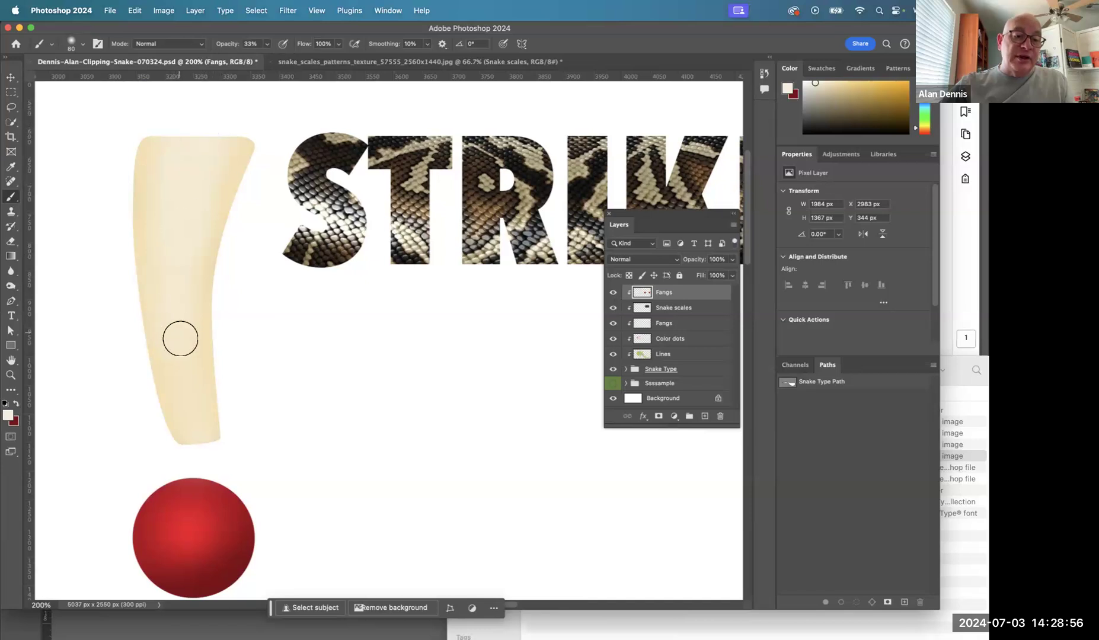
drag(194, 488, 191, 512)
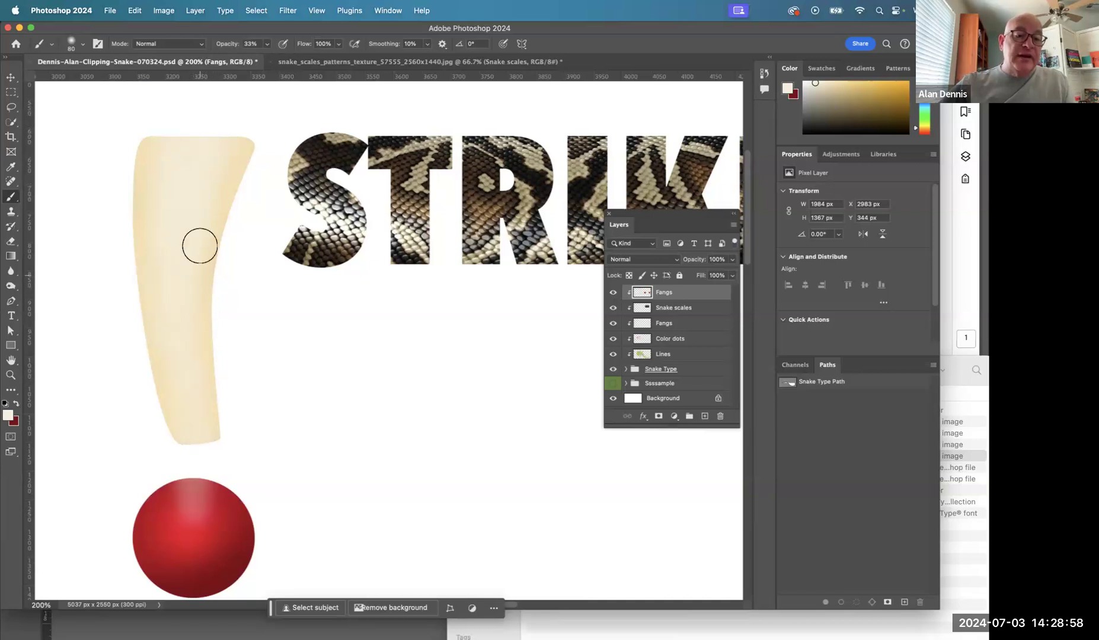
key(super+z)
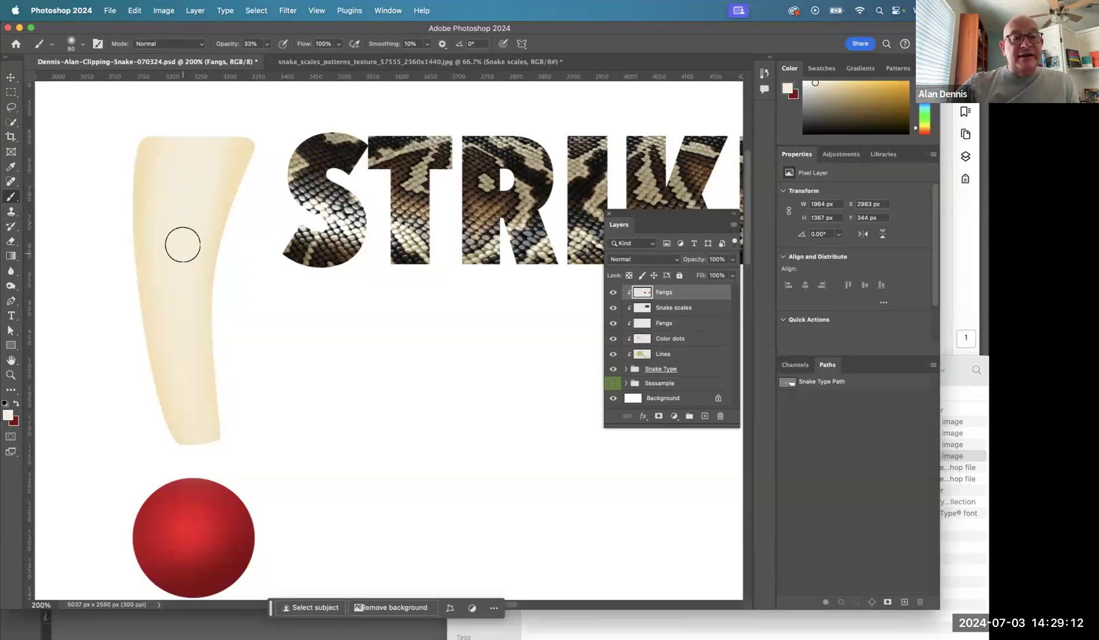
- Raise the brush opacity to 100% and strengthen the pale cream highlight along the left exclamation mark's stem
click(264, 46)
drag(291, 62, 301, 61)
mouse_move(173, 293)
mouse_down()
mouse_move(193, 160)
mouse_move(181, 283)
mouse_up()
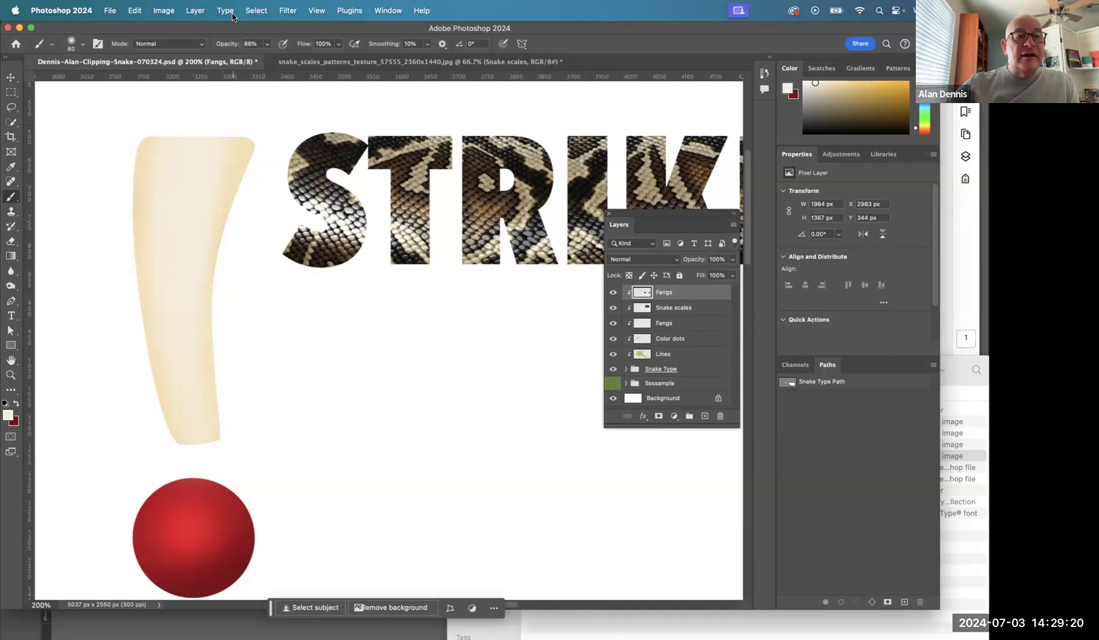
click(269, 48)
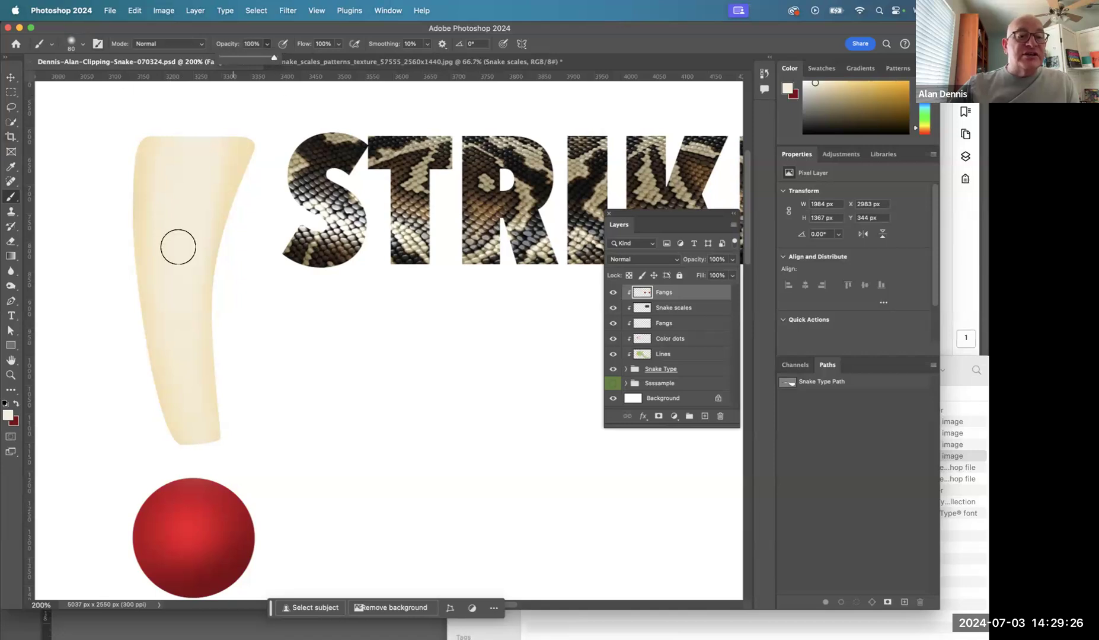
mouse_move(184, 171)
mouse_down()
mouse_move(174, 249)
mouse_move(193, 175)
mouse_move(169, 282)
mouse_up()
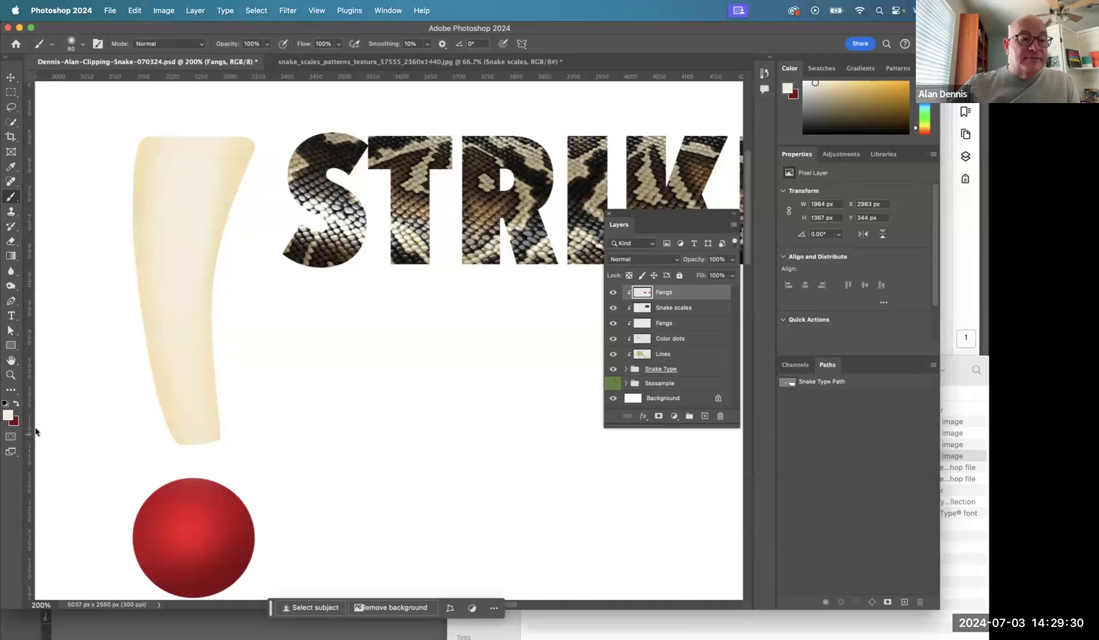
- Set the foreground color to near-white fbfaf9 and paint bright highlights on the upper stems of both exclamation marks
click(8, 415)
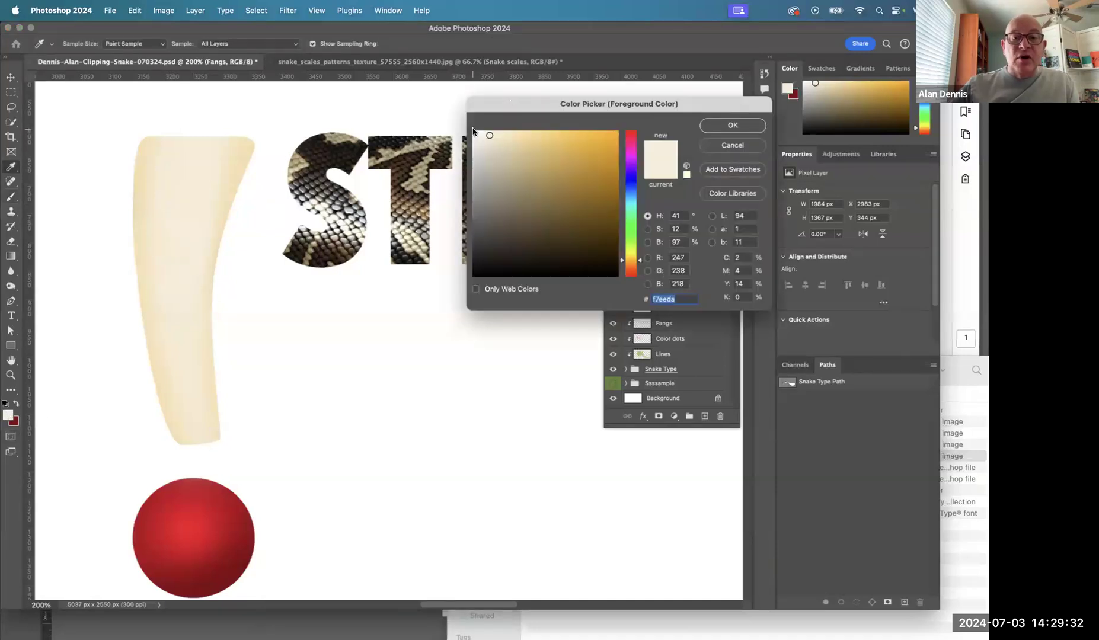
click(474, 133)
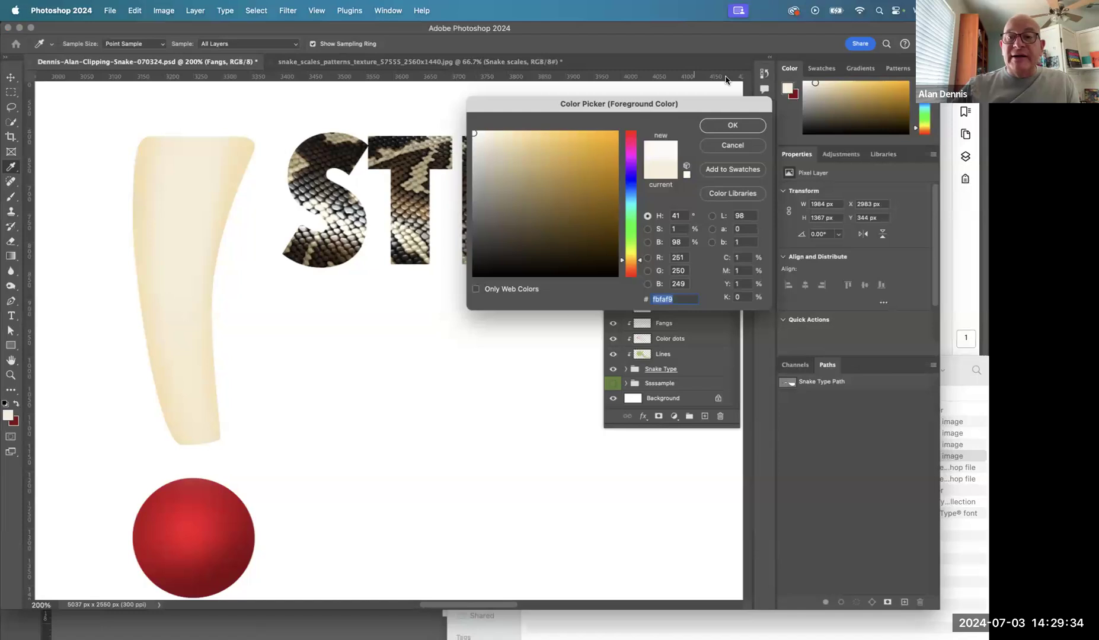
click(731, 126)
key(b)
drag(172, 179, 171, 257)
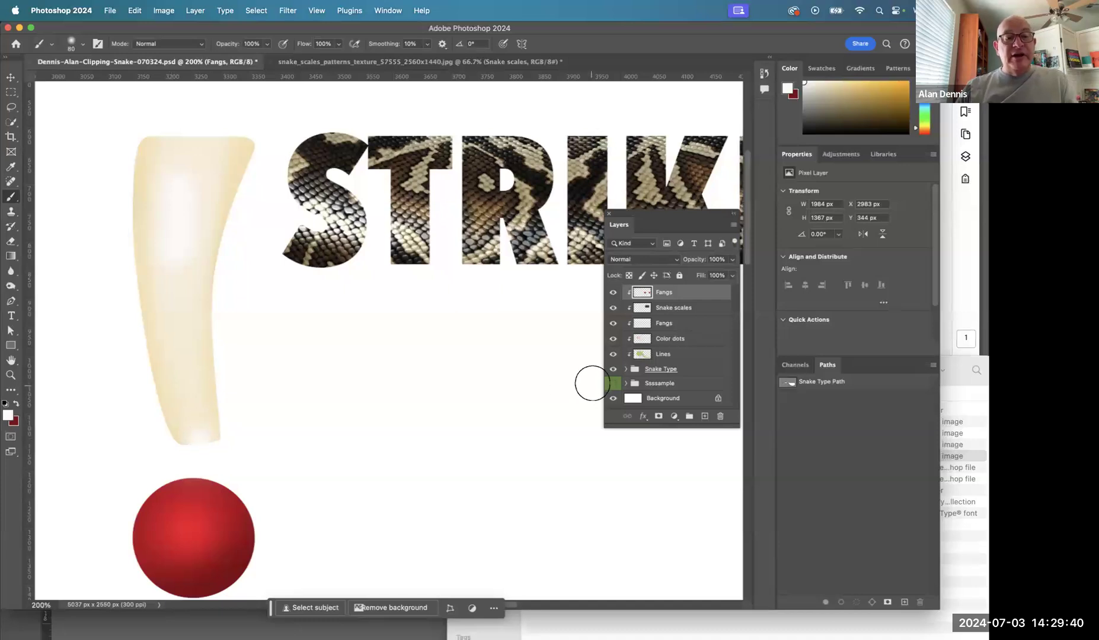
alt+super+click(459, 413)
scroll(458, 413, right, 10)
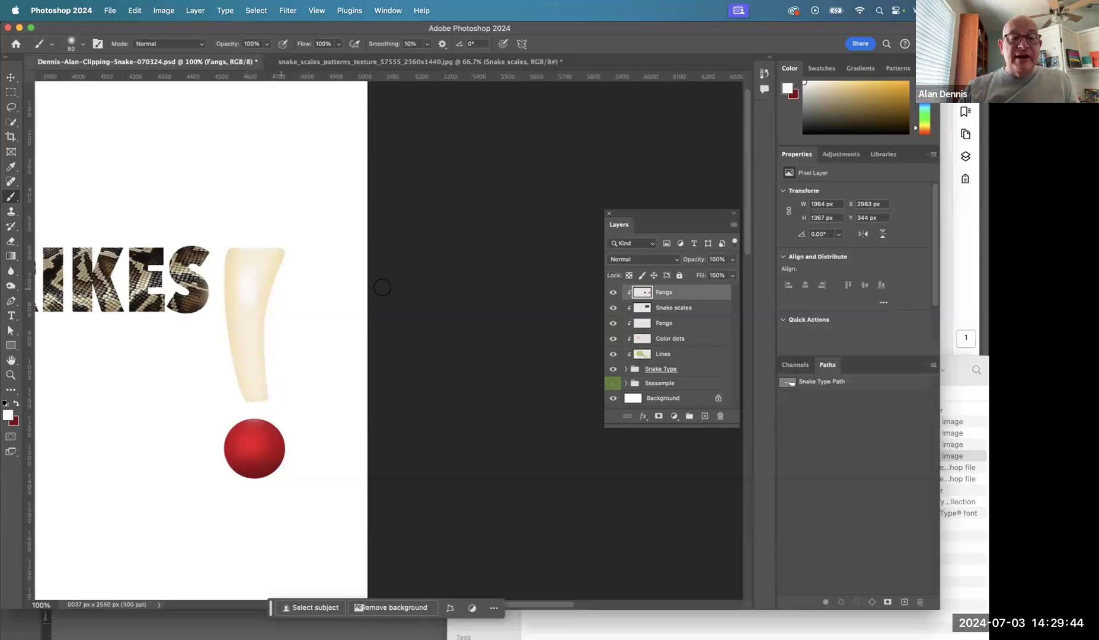
- Switch to Finder and open grass.jpg from the Art-Source-Clipping Mask Snake folder in Adobe Photoshop 2024
alt+super+click(310, 404)
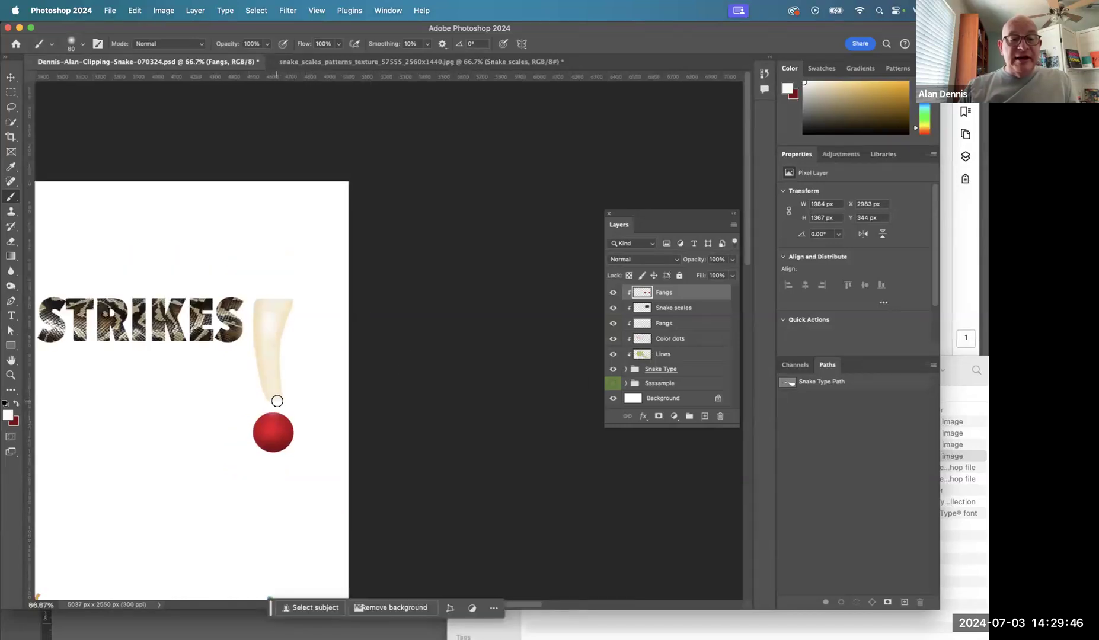
alt+super+click(390, 368)
scroll(387, 366, left, 5)
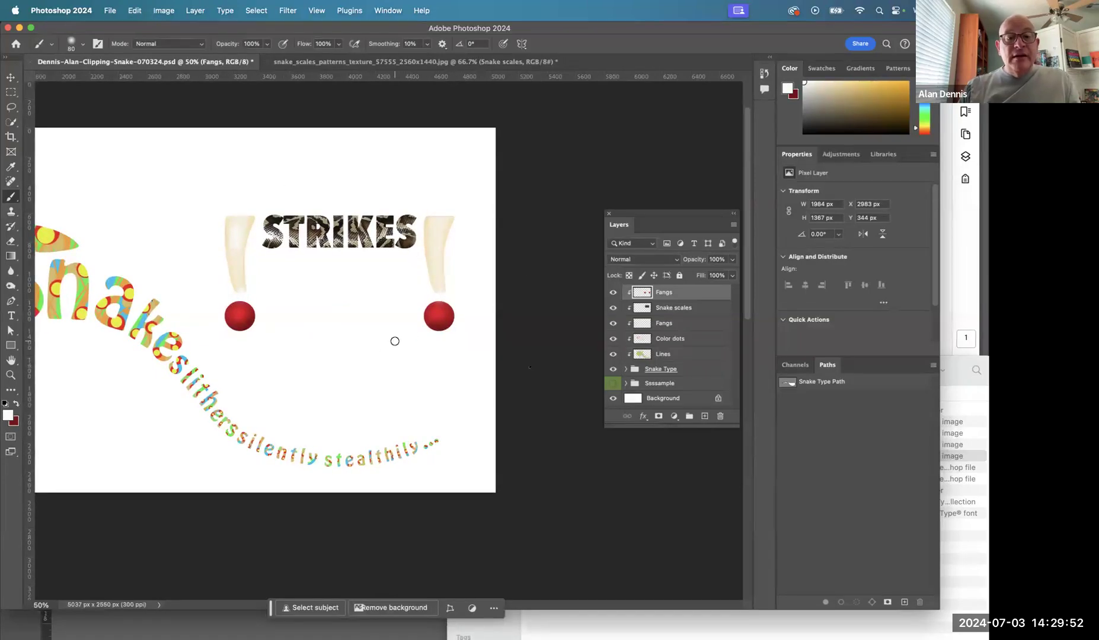
alt+super+click(351, 345)
drag(351, 345, 454, 261)
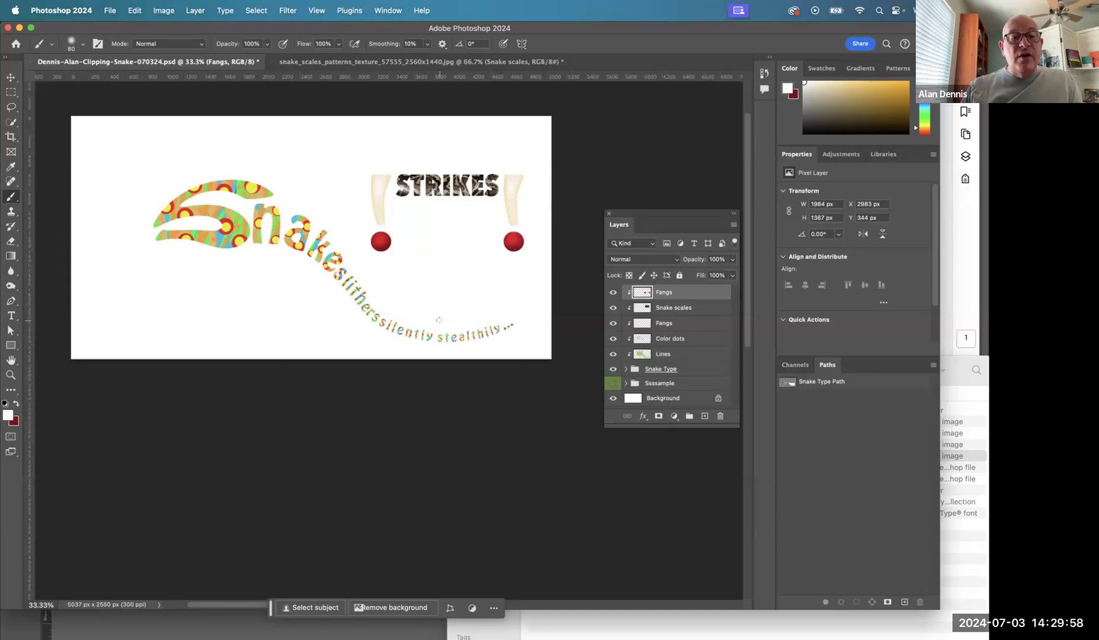
key(super+Tab)
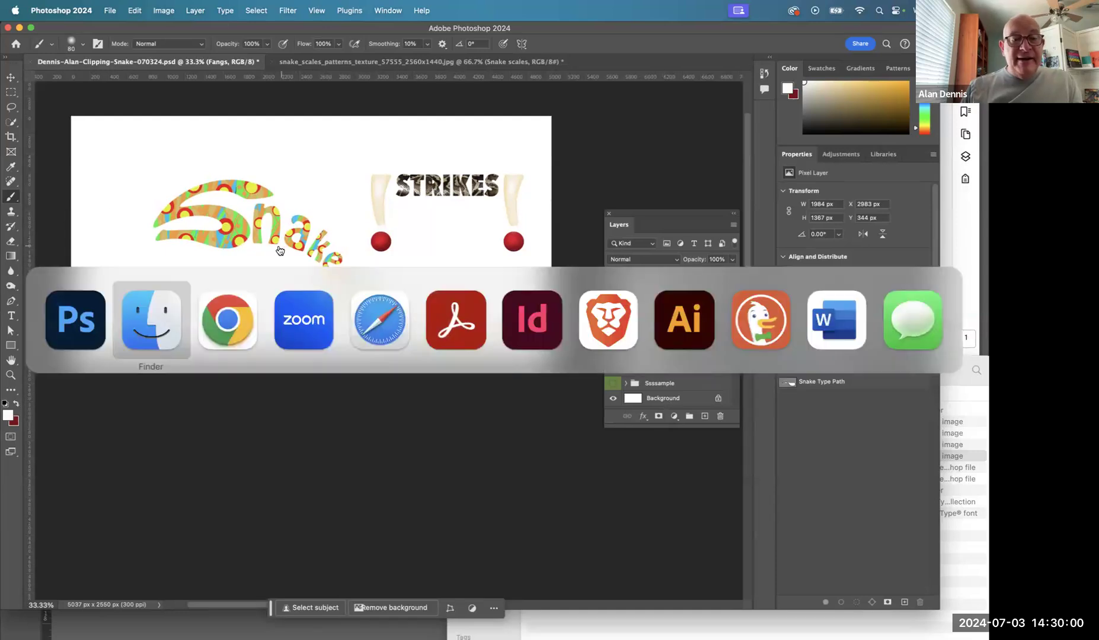
click(158, 316)
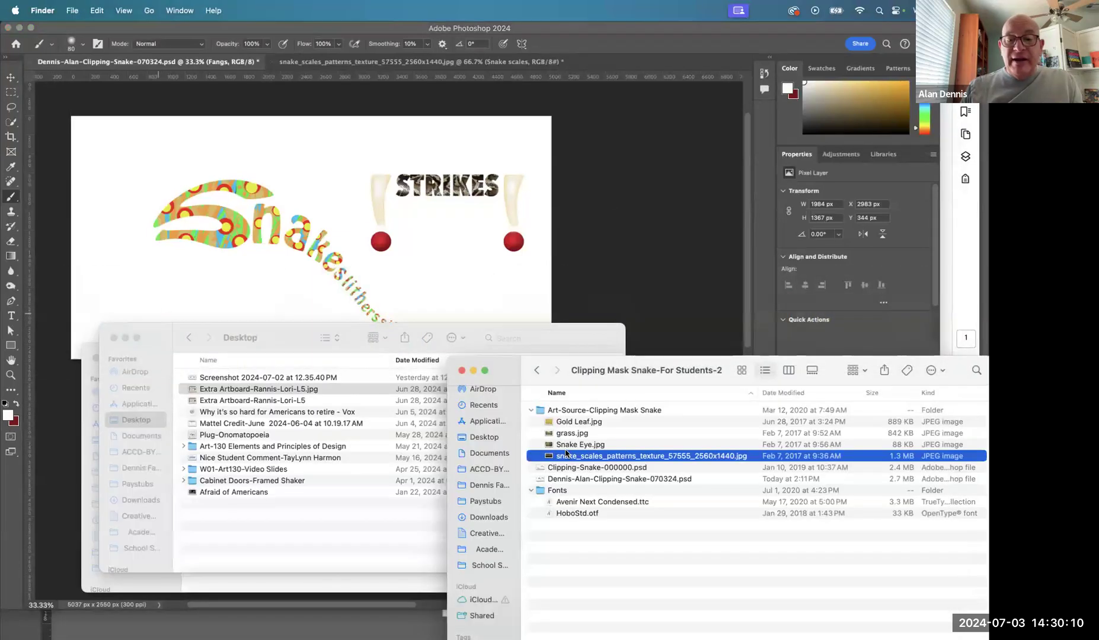
click(566, 434)
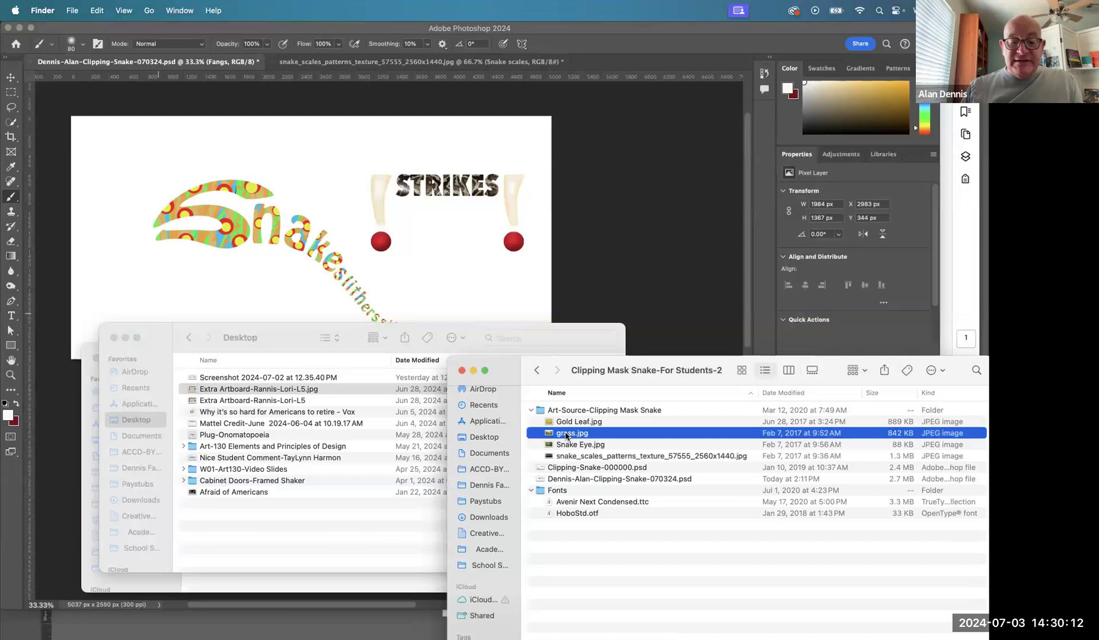
right_click(566, 435)
mouse_move(664, 422)
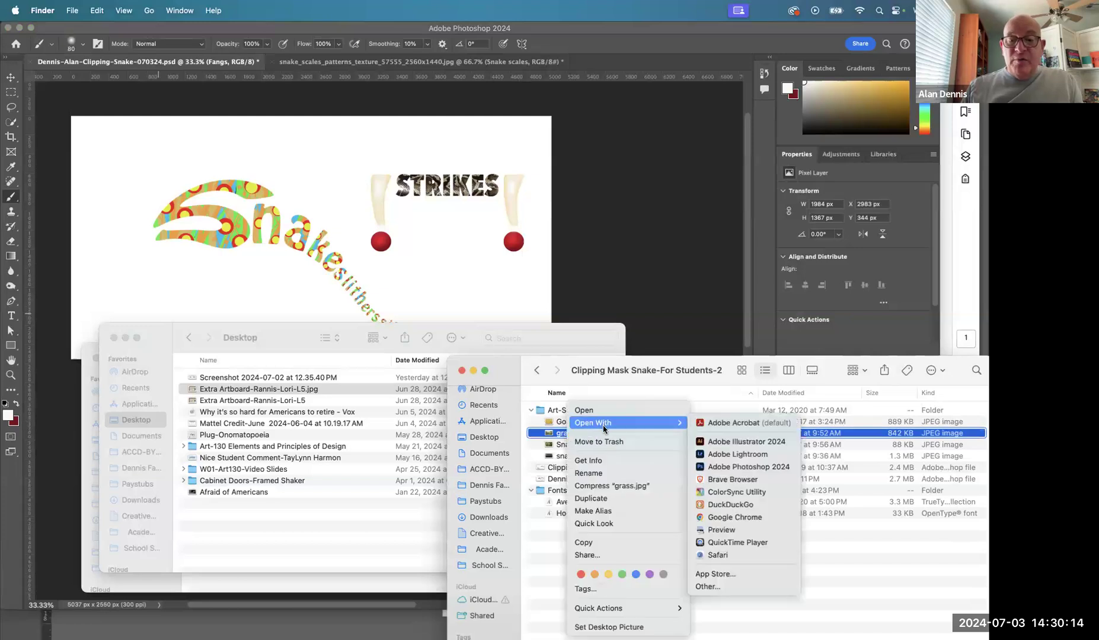
click(738, 467)
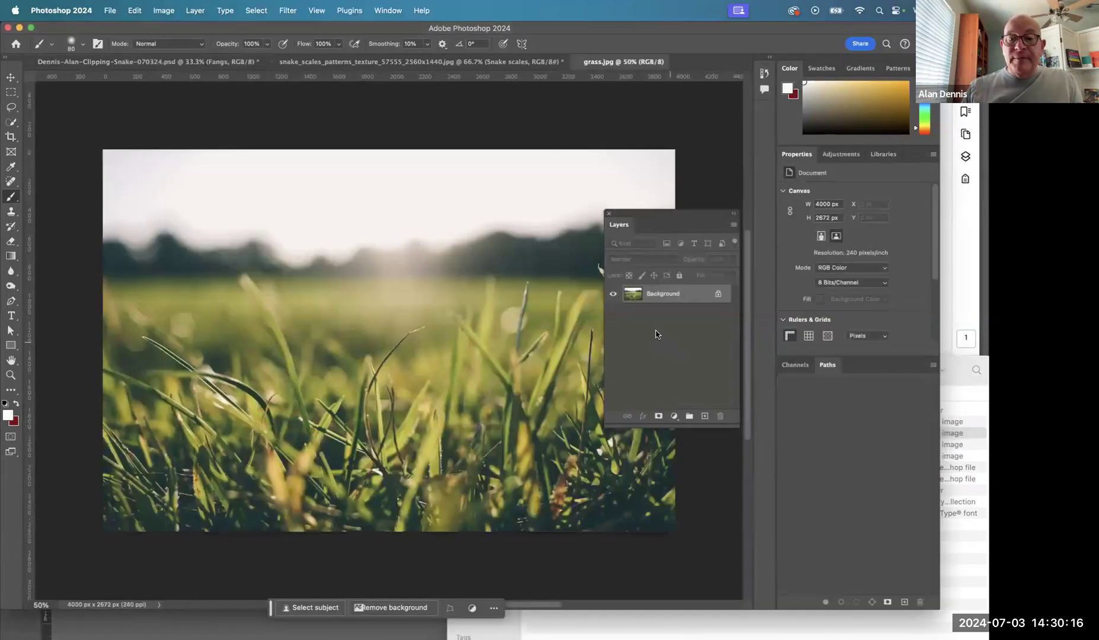
- Convert the grass photo's background into a layer named Grass and copy it into the snake lettering document
double_click(669, 294)
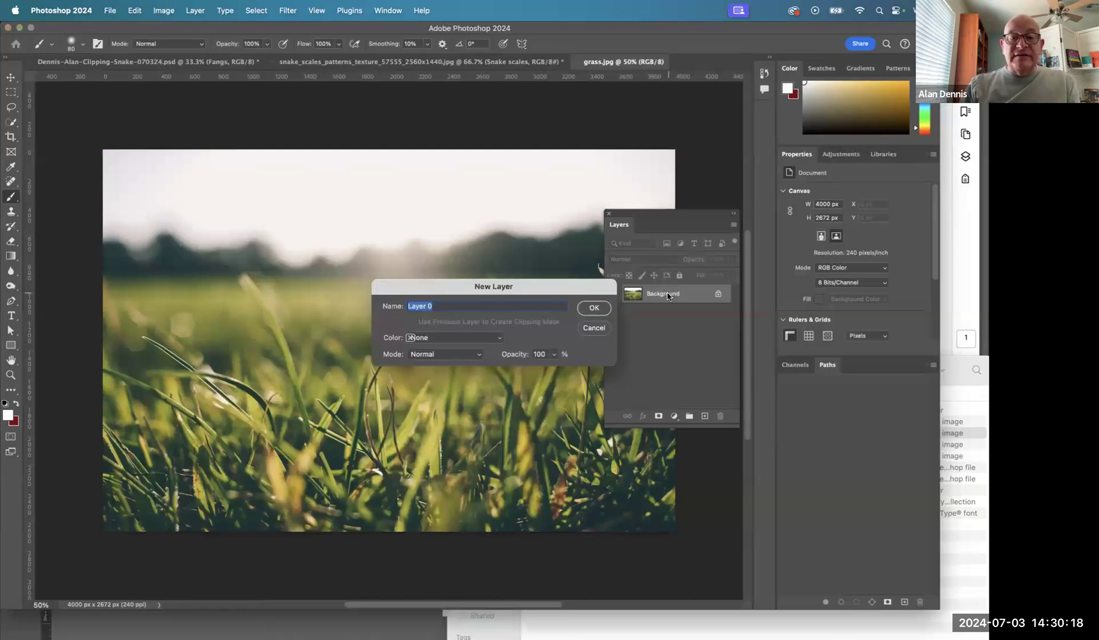
text(Grass)
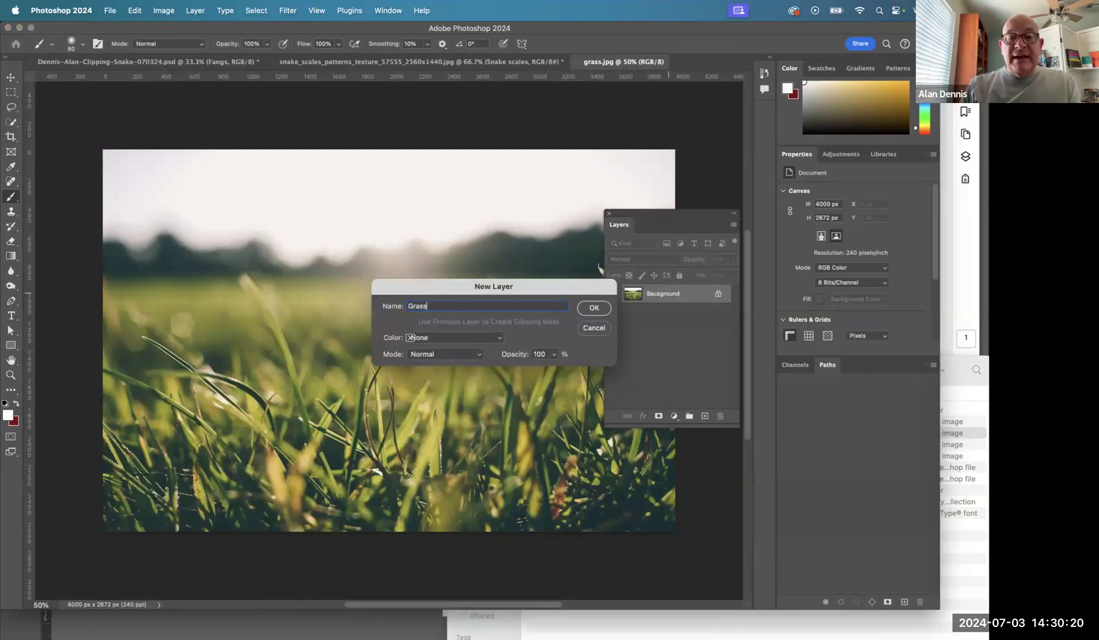
click(594, 309)
mouse_move(636, 294)
mouse_down()
mouse_move(323, 36)
mouse_move(314, 60)
mouse_move(161, 59)
mouse_move(201, 261)
mouse_move(250, 256)
mouse_move(222, 256)
mouse_move(247, 267)
mouse_up()
key(v)
- Stretch the Grass layer to 127% width and 97.23% height to cover the canvas, and place it directly above Background
key(super+t)
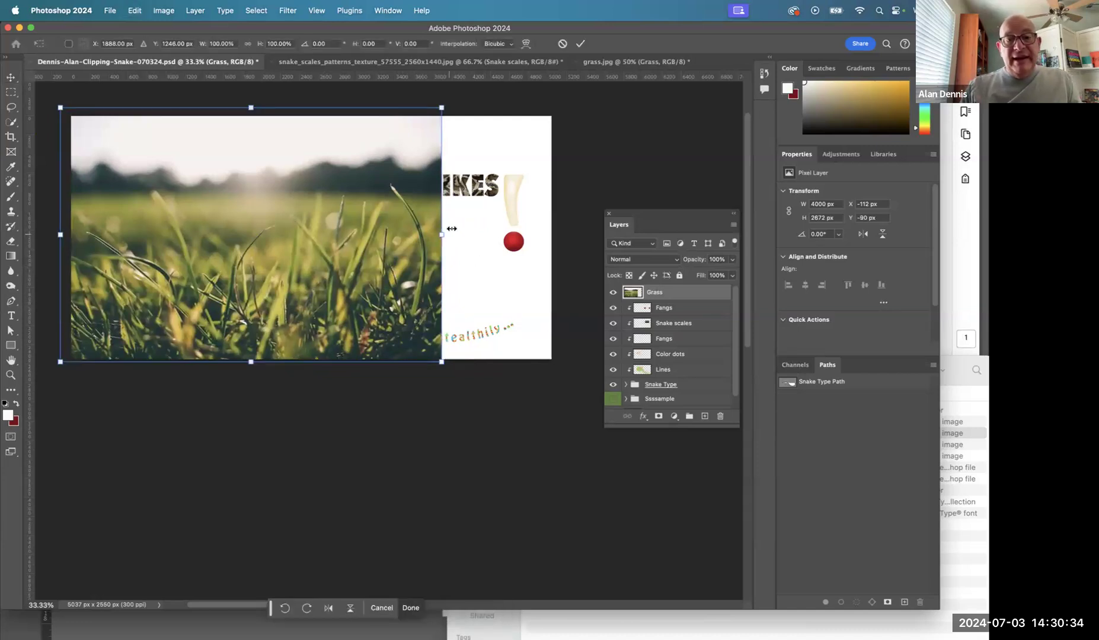
drag(441, 233, 553, 234)
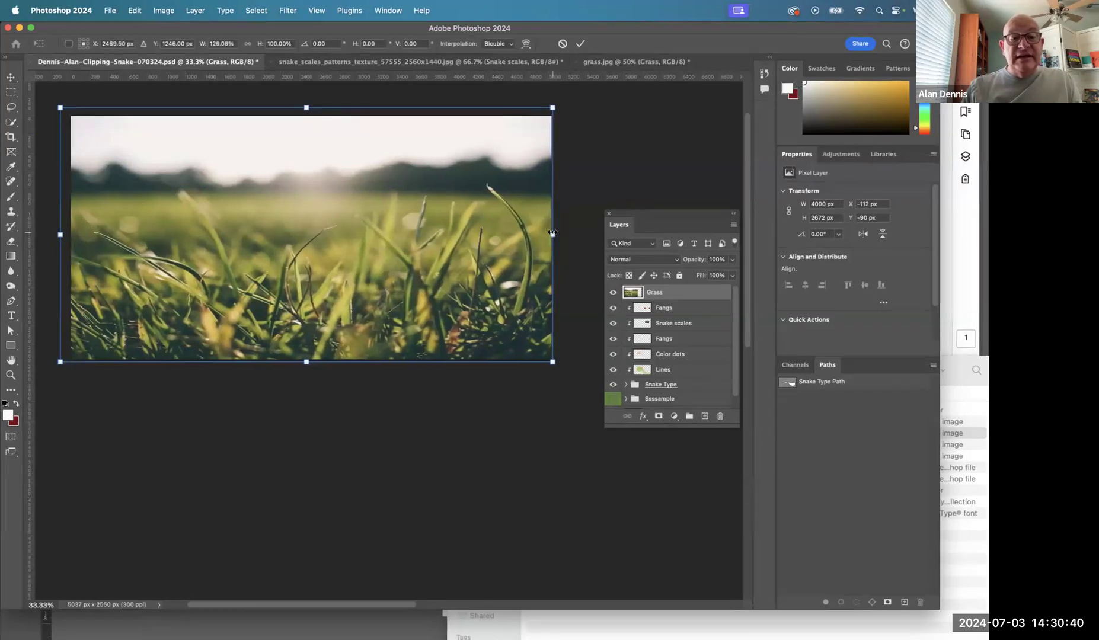
mouse_move(68, 235)
mouse_down()
mouse_move(91, 235)
mouse_move(68, 228)
mouse_up()
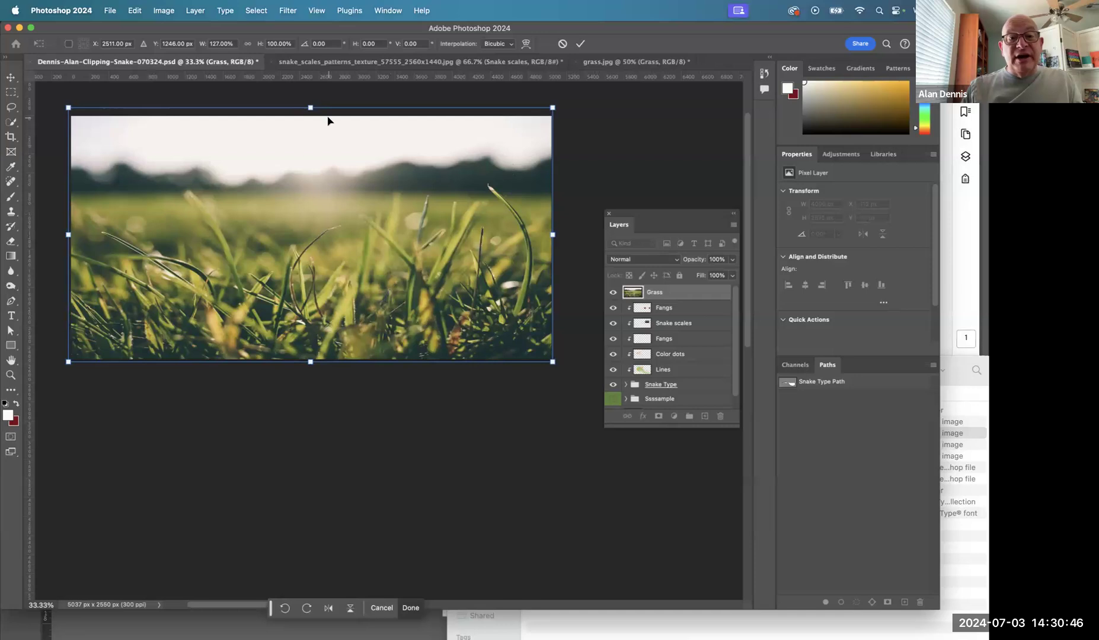
drag(310, 108, 309, 114)
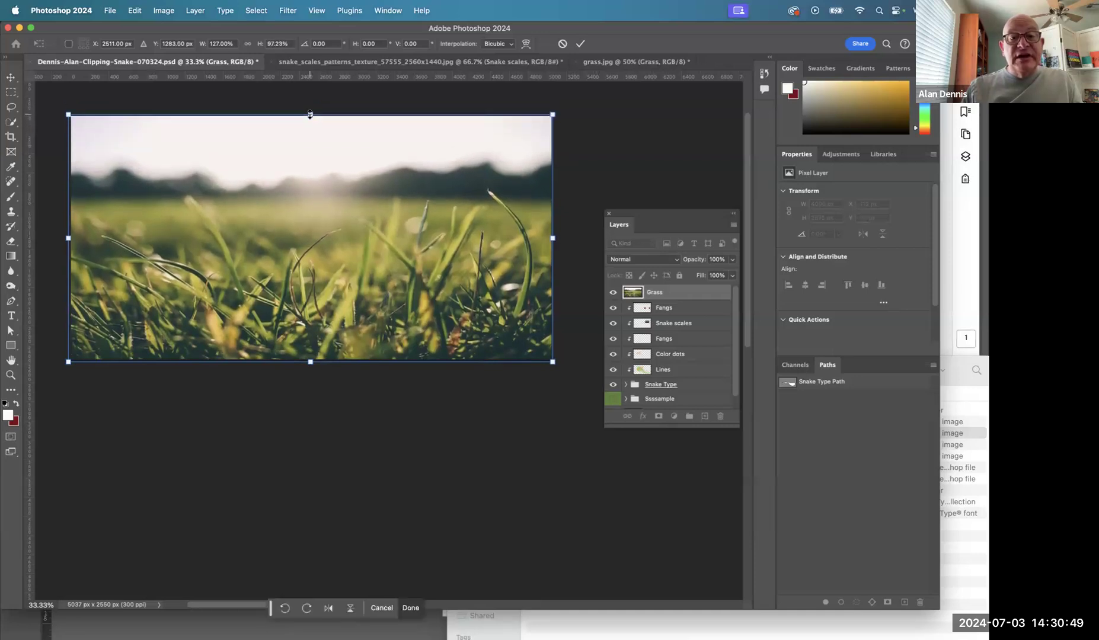
click(576, 44)
drag(636, 294, 645, 394)
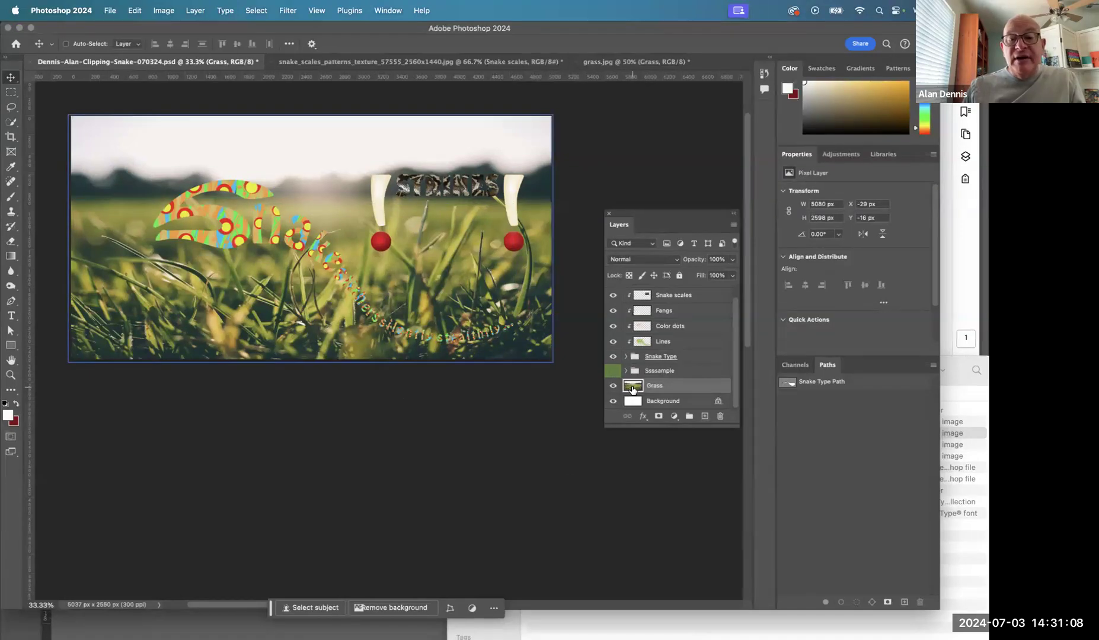
- Add a Bevel & Emboss effect to the Snake Type group, with the settings dialog moved off part of the lettering
click(634, 356)
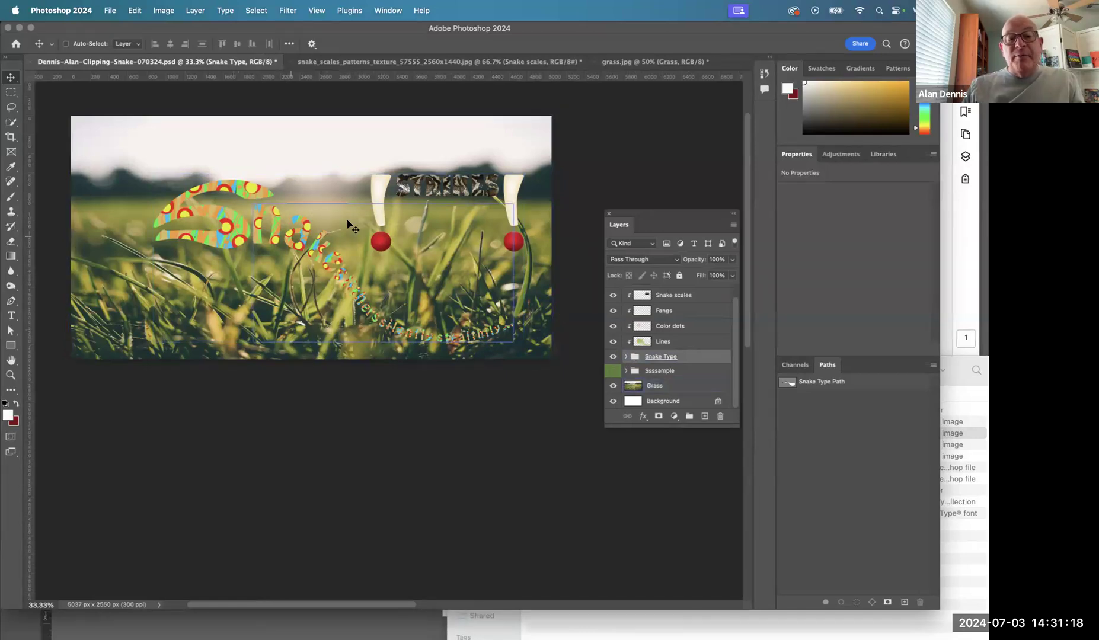
key(super+plus)
key(super+plus)
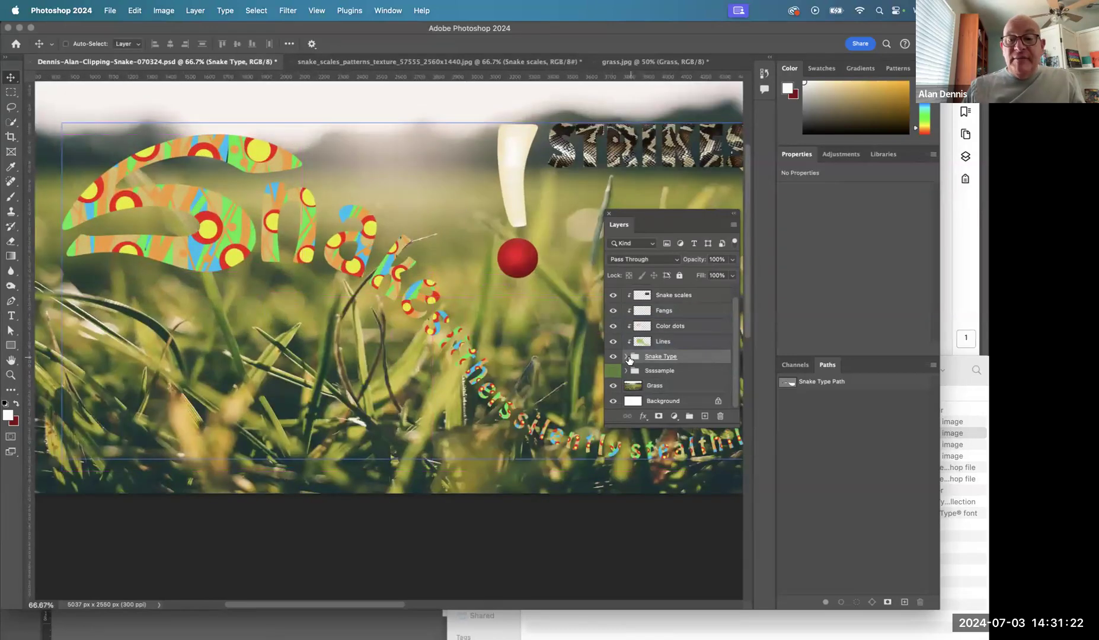
click(641, 417)
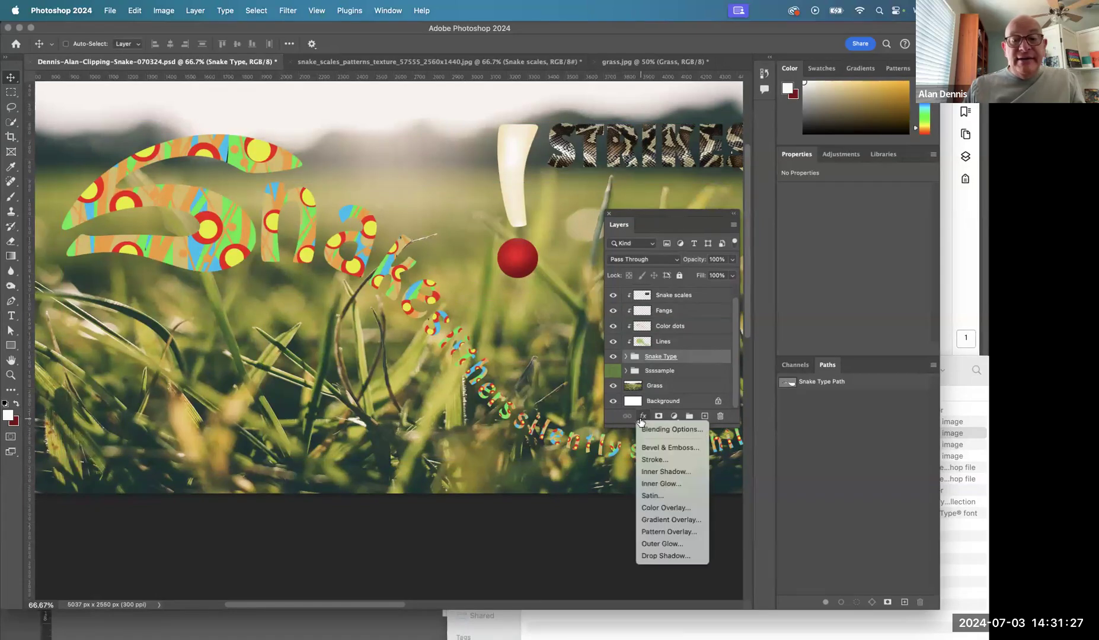
click(652, 448)
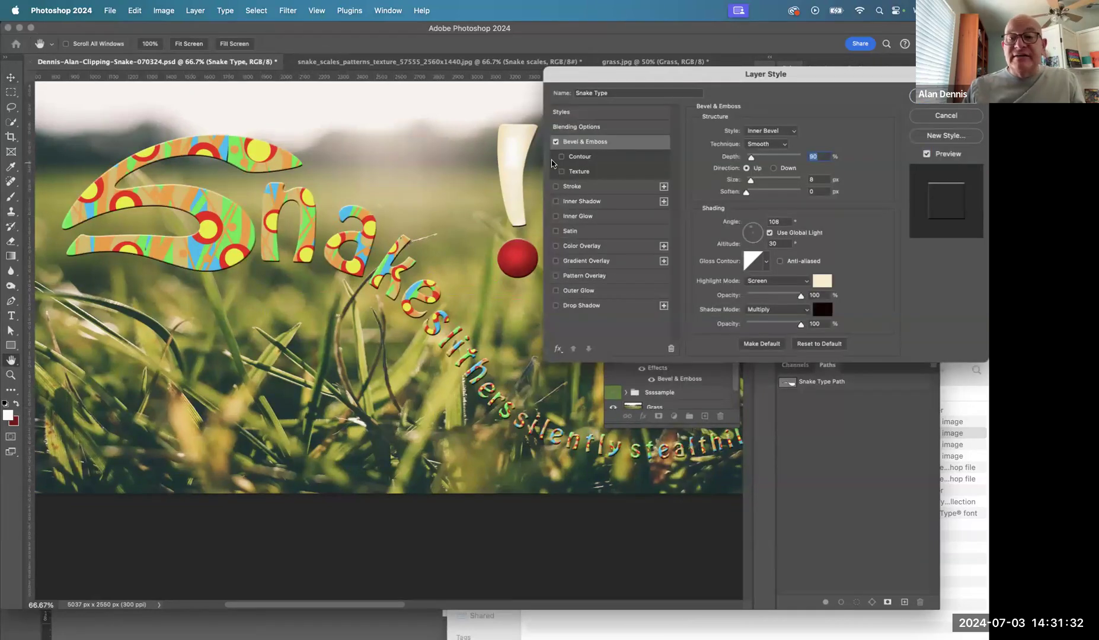
drag(838, 71, 714, 48)
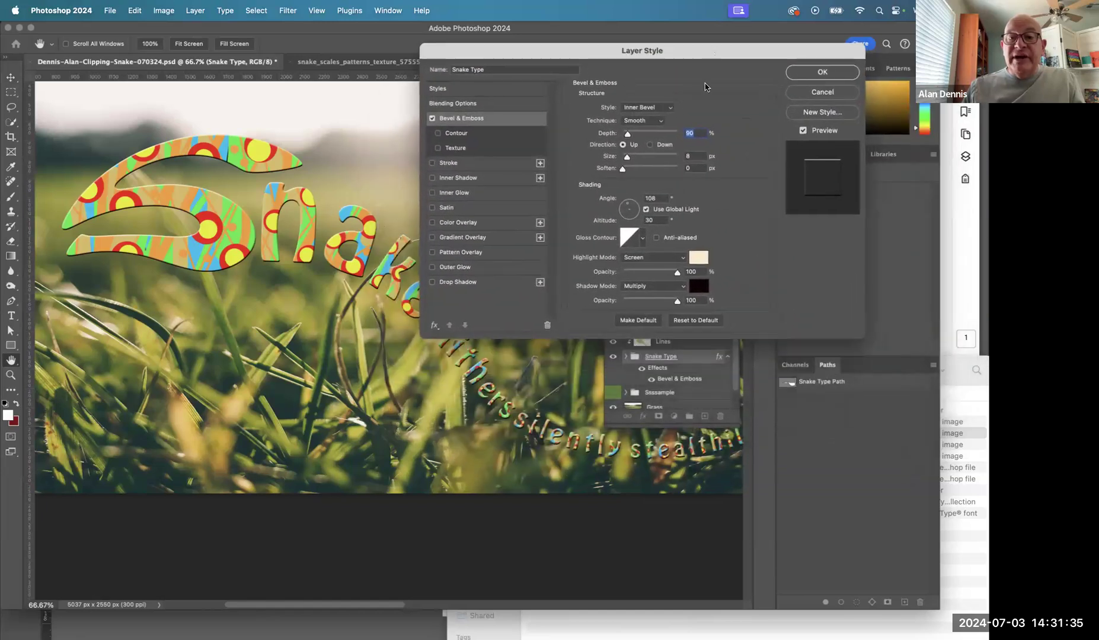
- Try the Chisel Hard technique on the bevel with a 5 px size, and switch back to Smooth
click(641, 121)
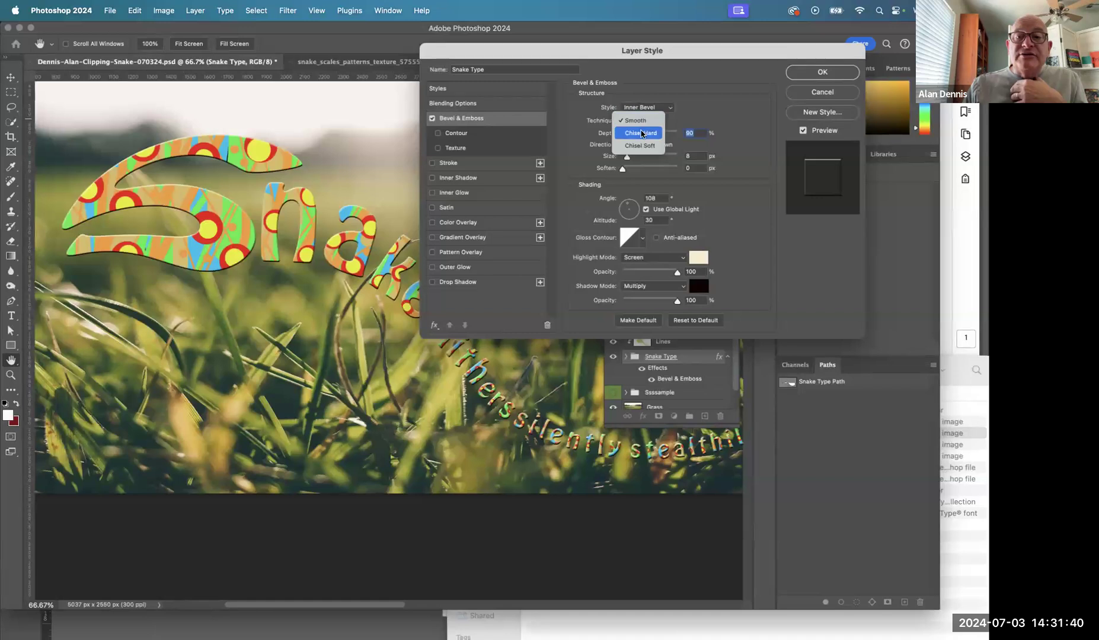
click(642, 133)
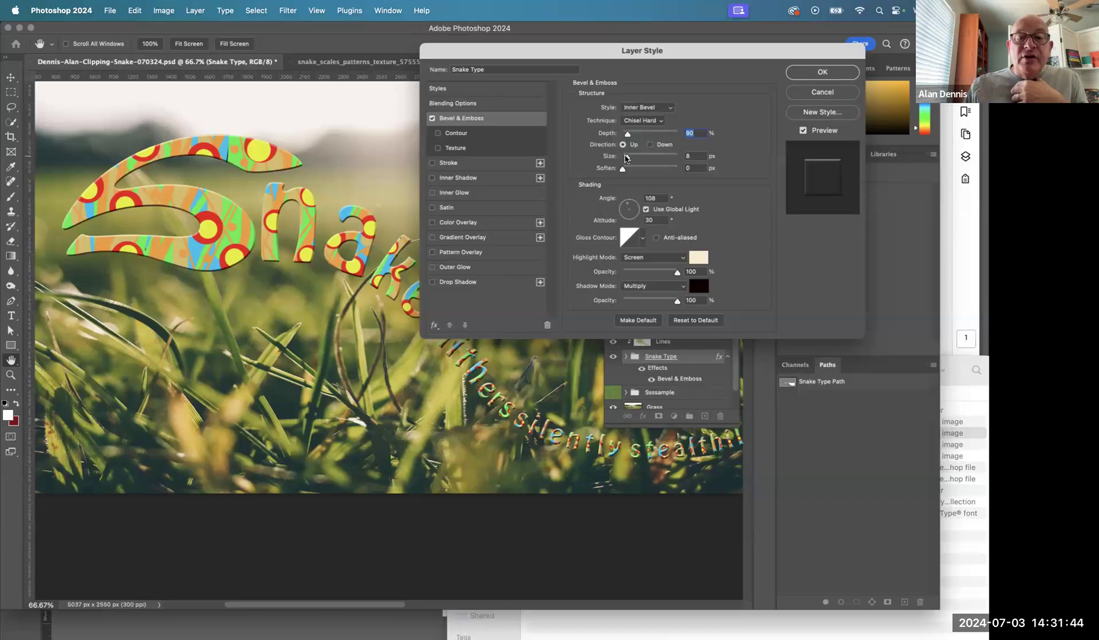
drag(625, 158, 624, 157)
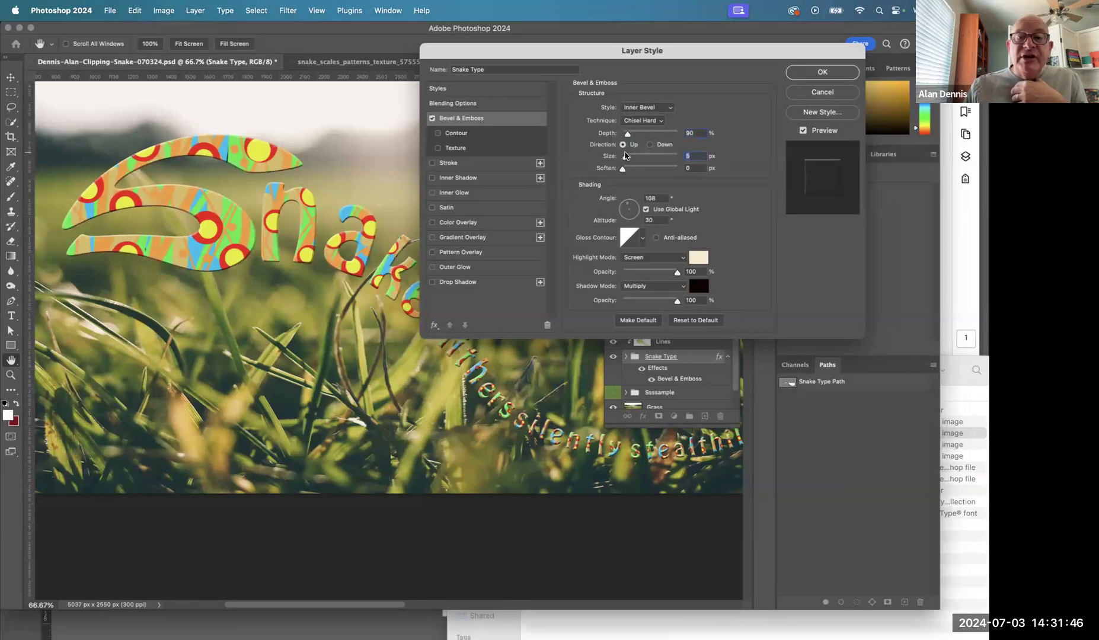
click(640, 122)
click(643, 110)
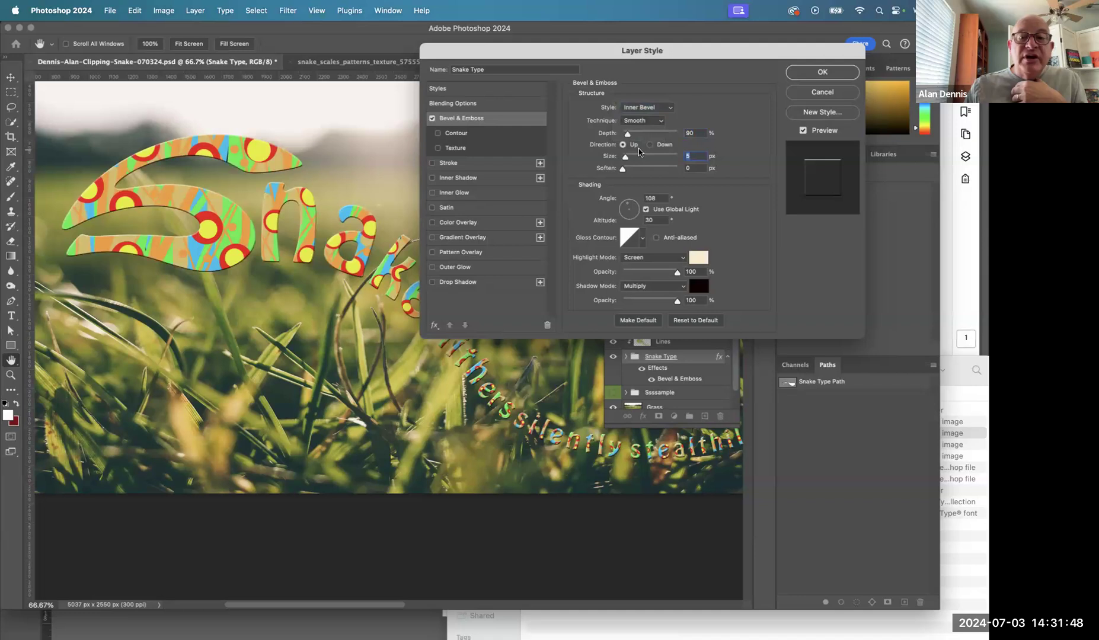
- Set the bevel's depth to 261%, its size to 51 px and its technique to Chisel Hard
mouse_move(631, 136)
mouse_down()
mouse_move(655, 136)
mouse_move(637, 159)
mouse_move(647, 135)
mouse_move(637, 132)
mouse_up()
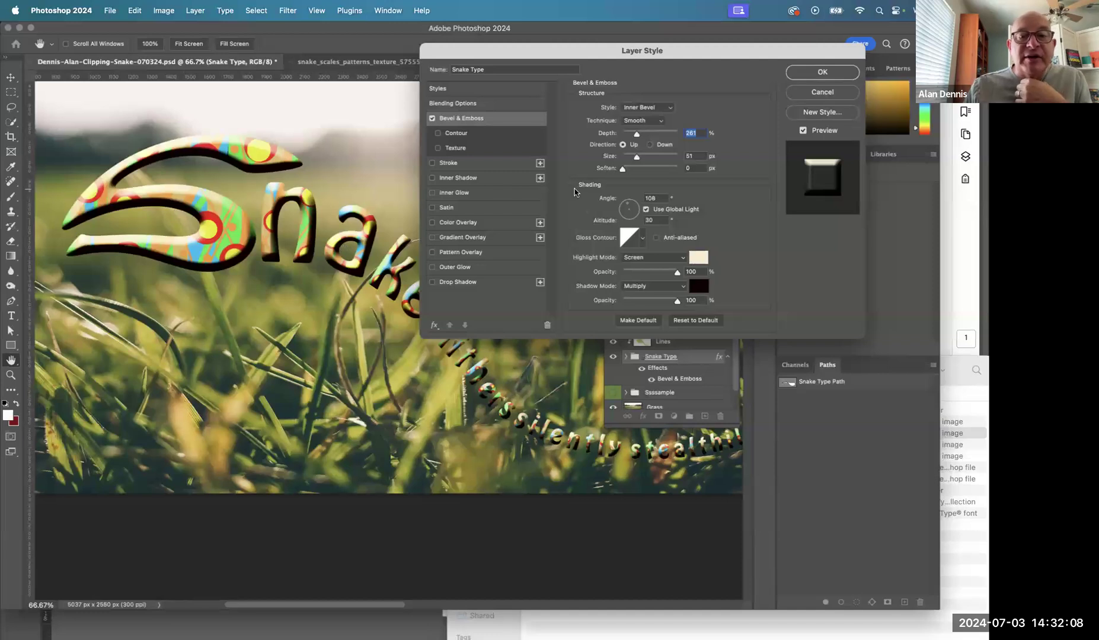
click(640, 122)
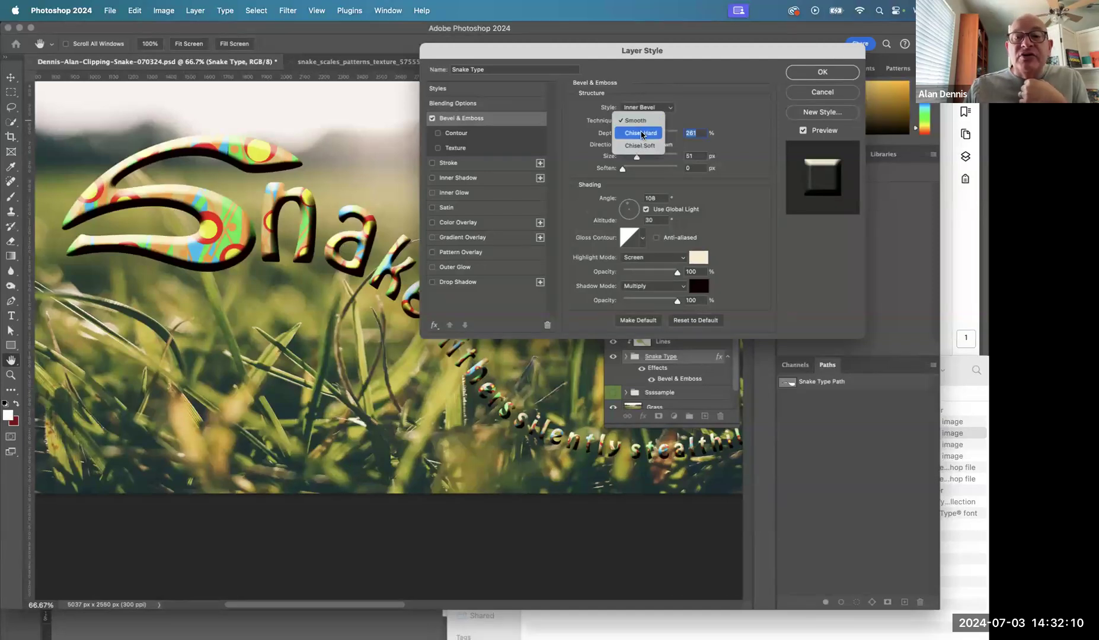
click(640, 133)
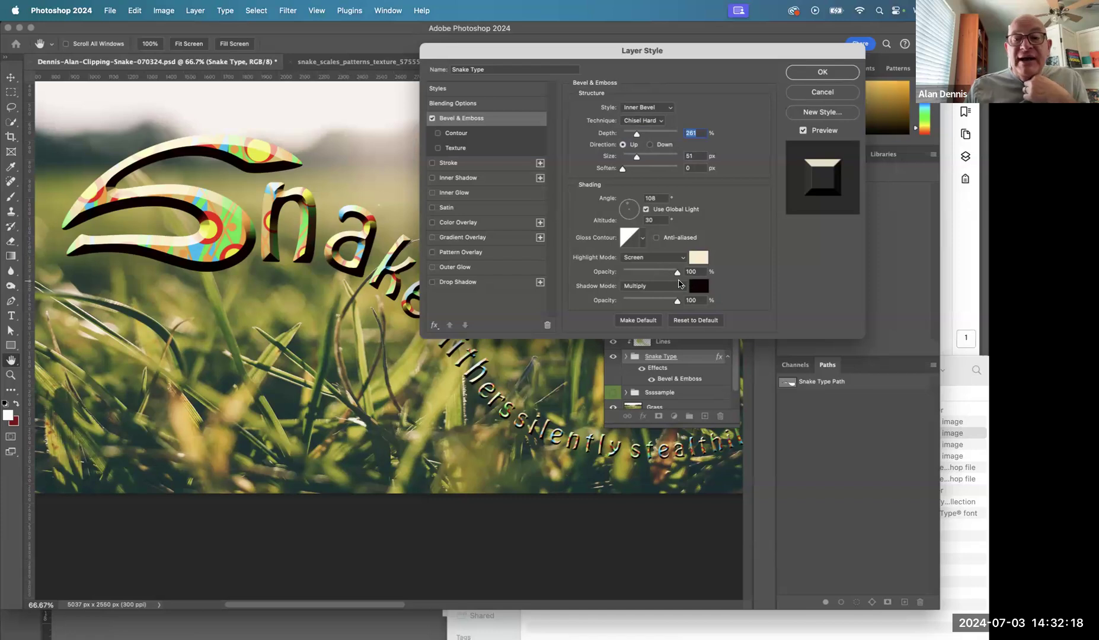
- Set the bevel's shadow opacity to 75% and depth to 220%, and try the Down direction before returning to Up
drag(678, 303, 663, 302)
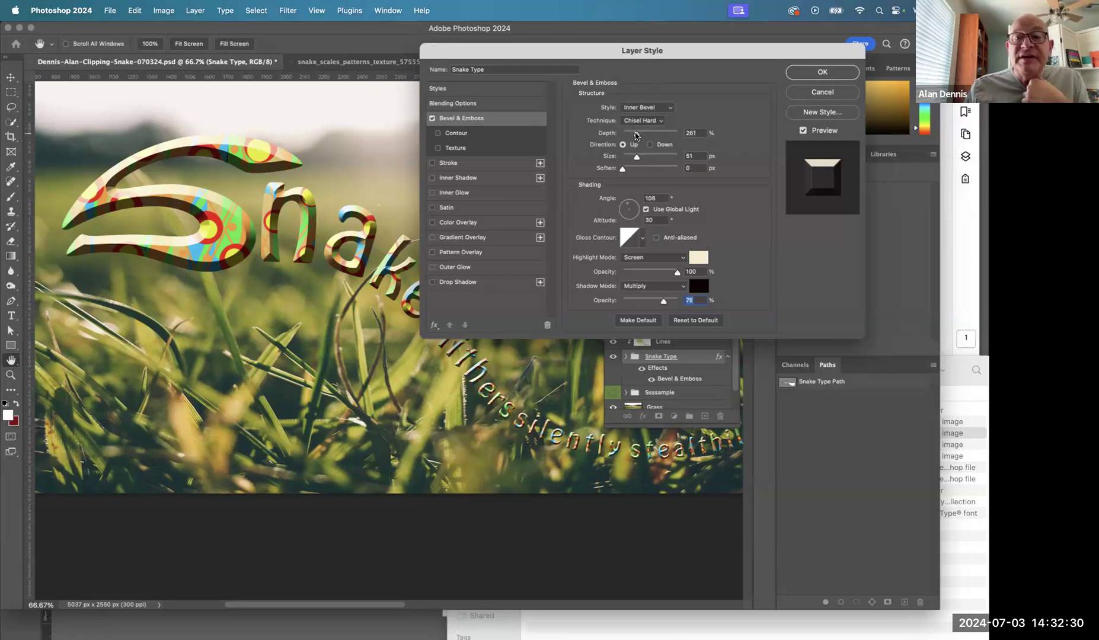
mouse_move(637, 133)
mouse_down()
mouse_move(624, 135)
mouse_move(635, 135)
mouse_up()
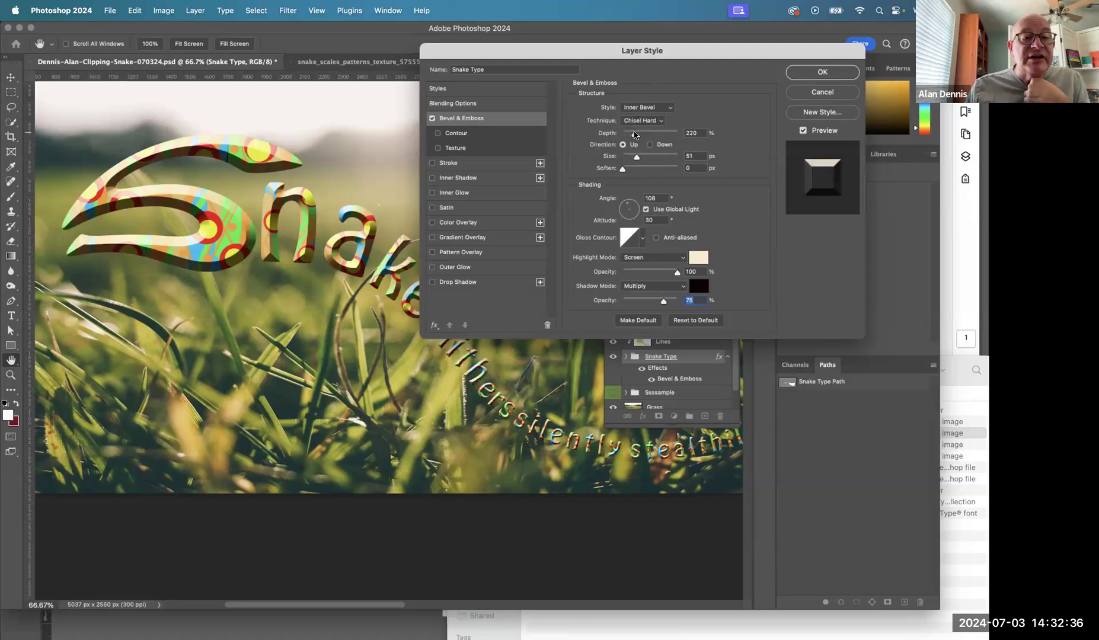
click(634, 135)
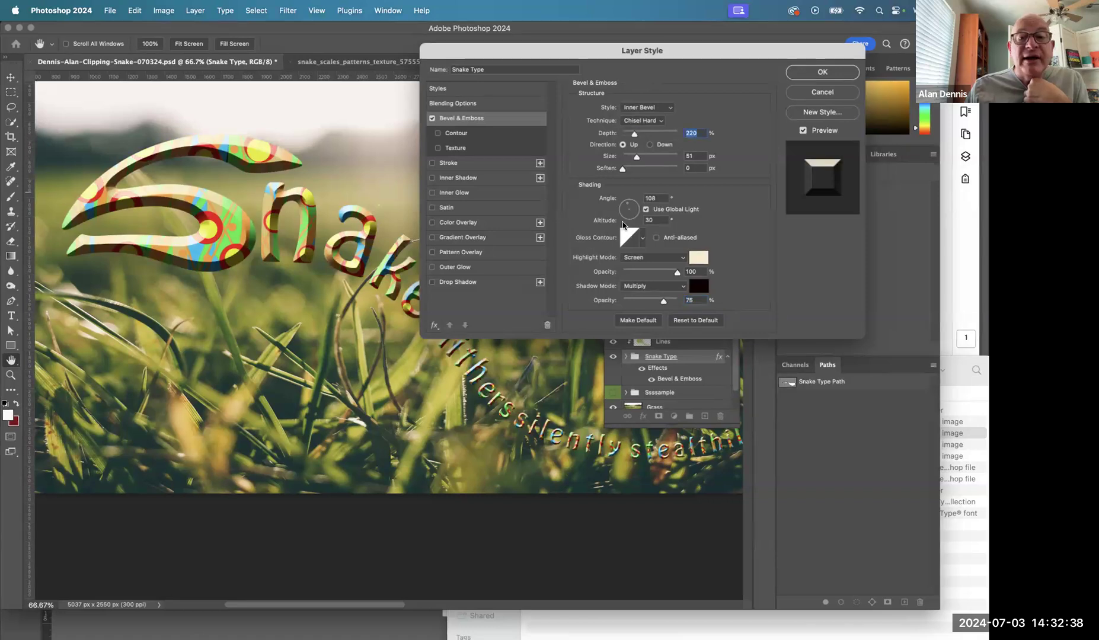
drag(622, 169, 588, 173)
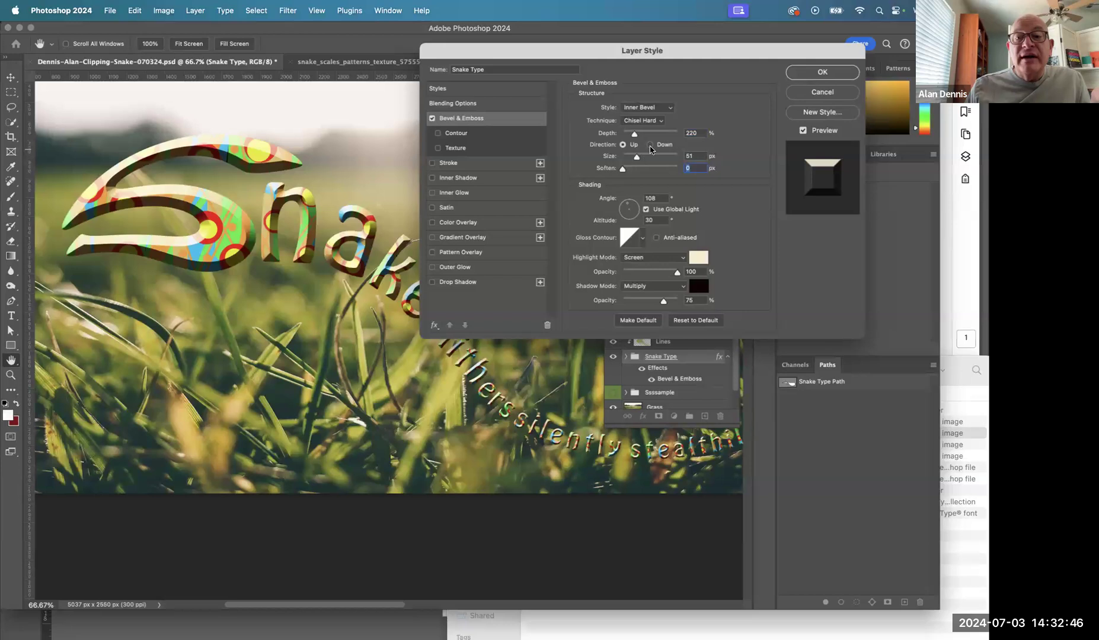
click(651, 145)
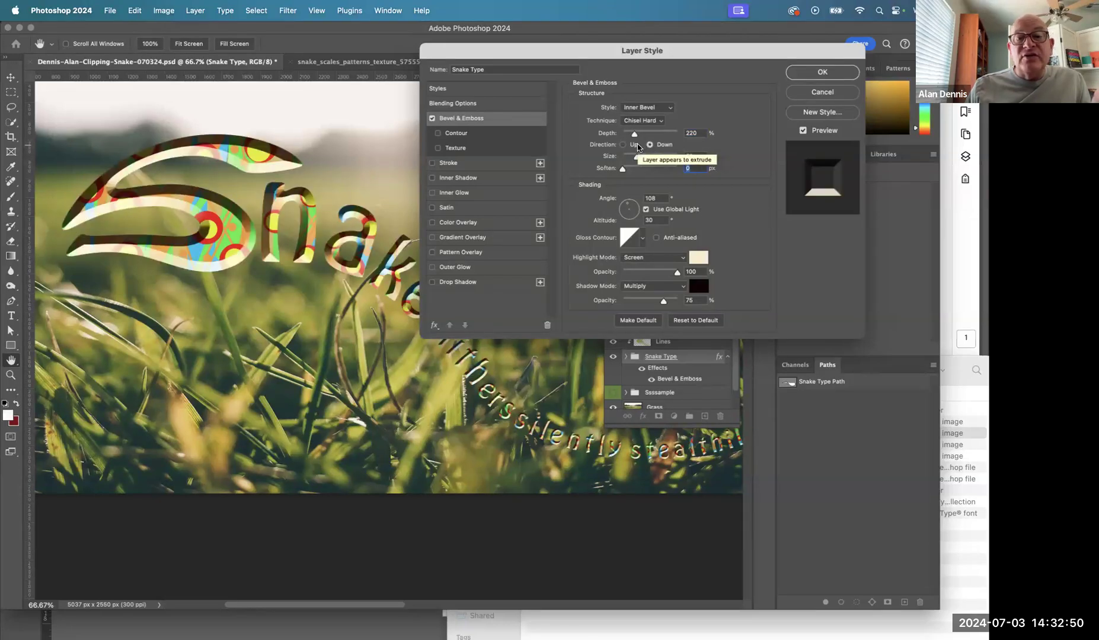
click(627, 146)
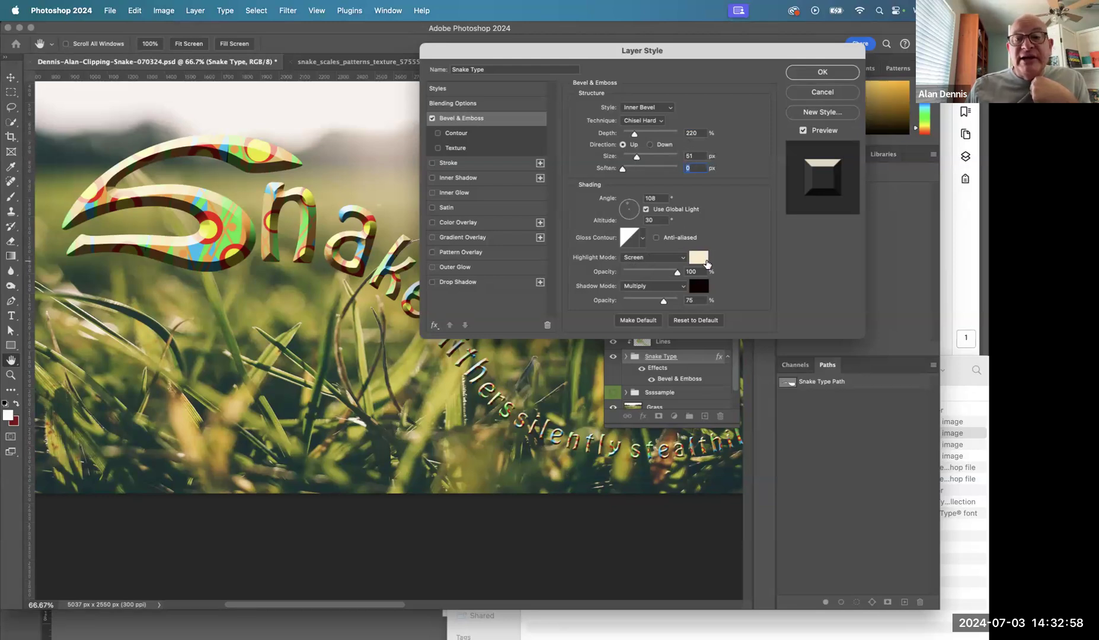
- Try yellow bevel highlight colors such as eaf536, eef2ad and ffff99, and restore the original cream f9eccc
click(698, 259)
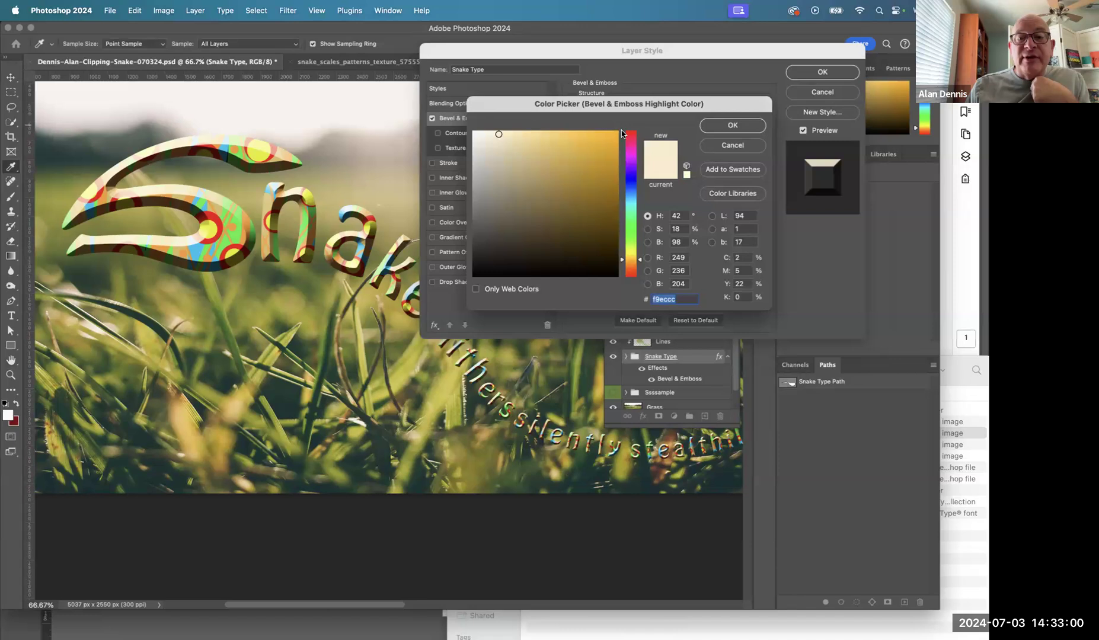
click(635, 250)
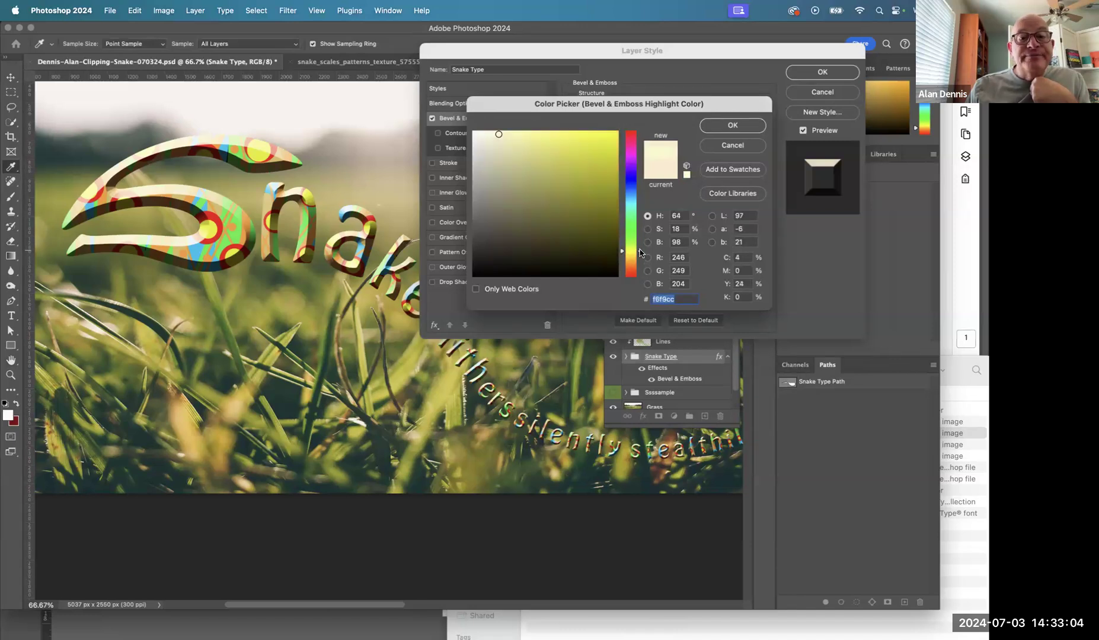
click(586, 136)
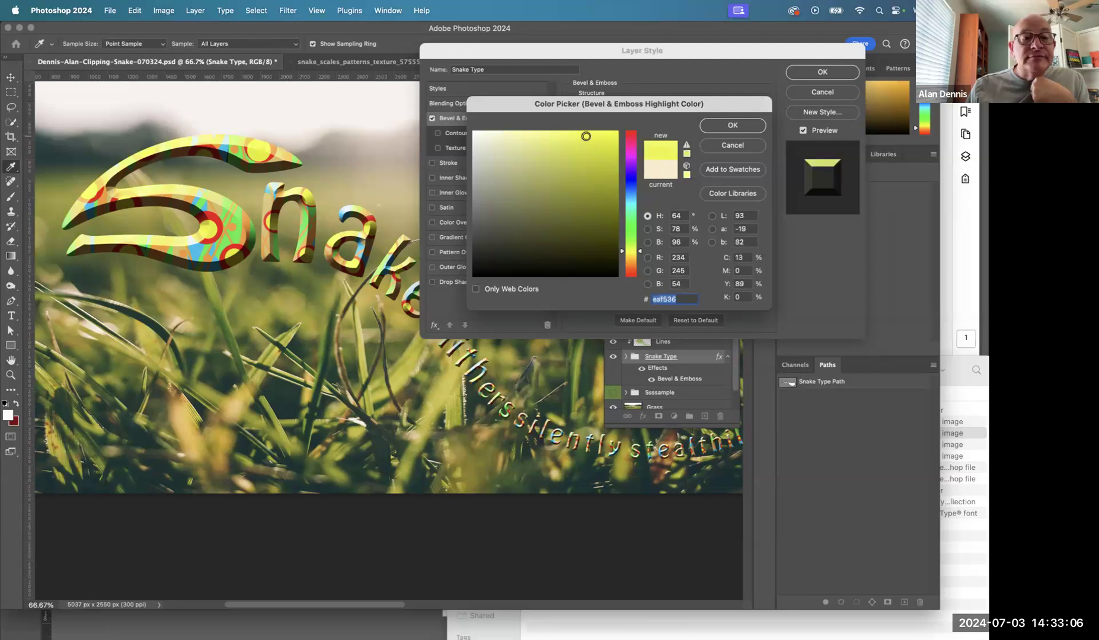
drag(585, 136, 514, 138)
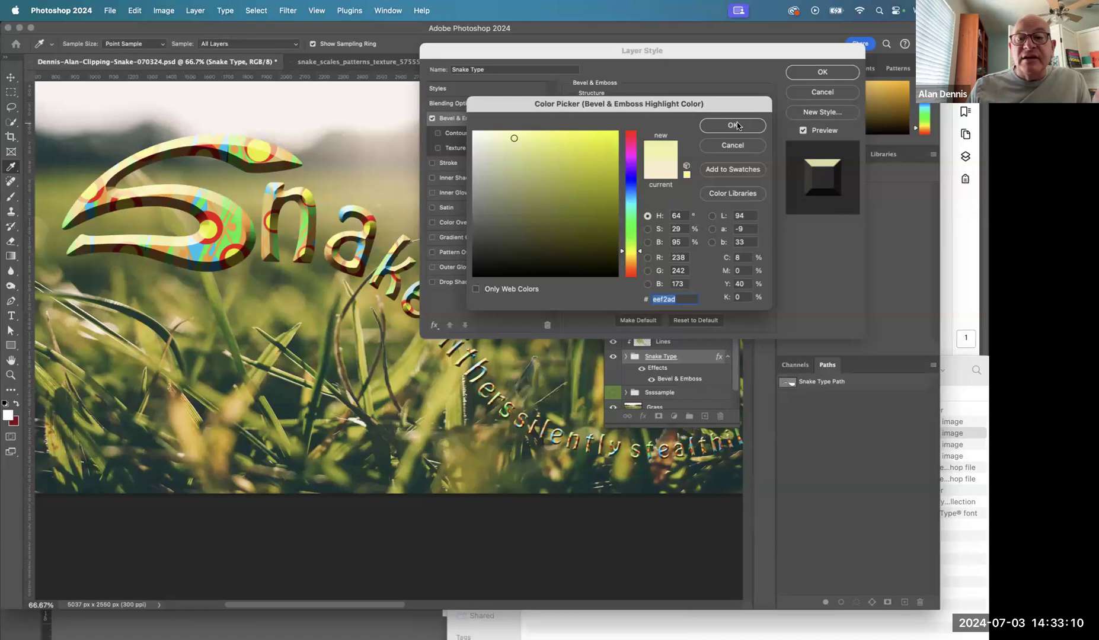
click(686, 174)
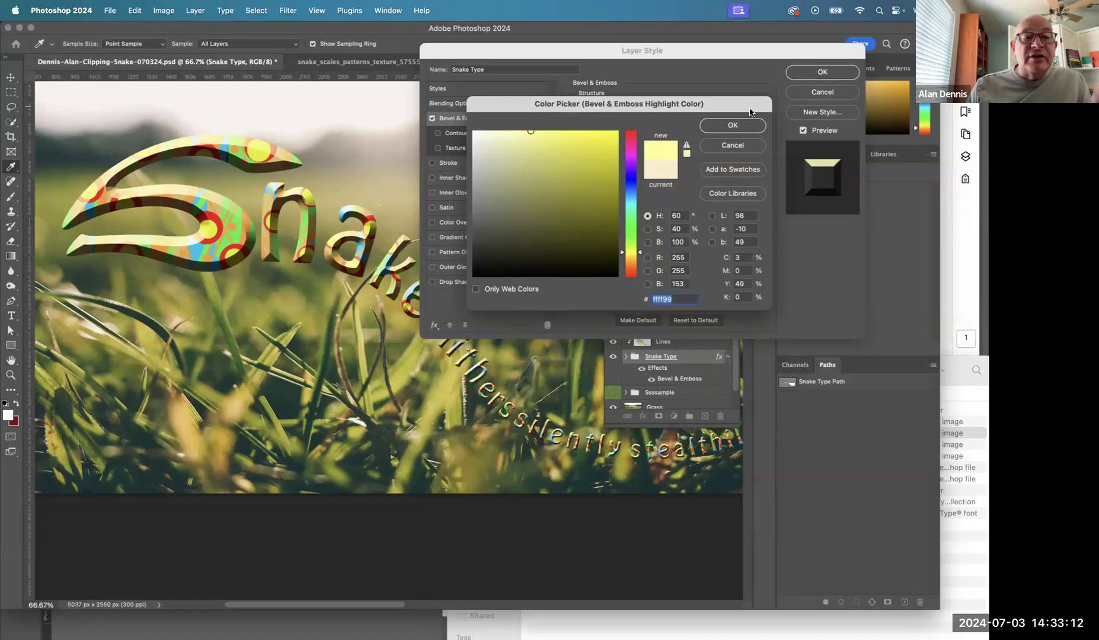
click(662, 175)
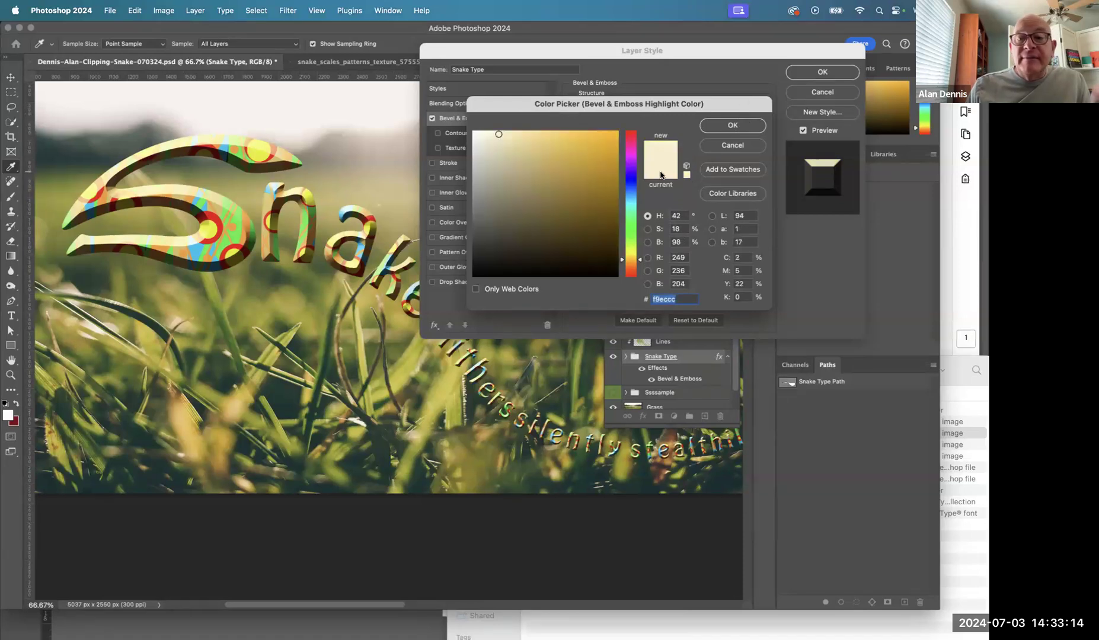
click(721, 125)
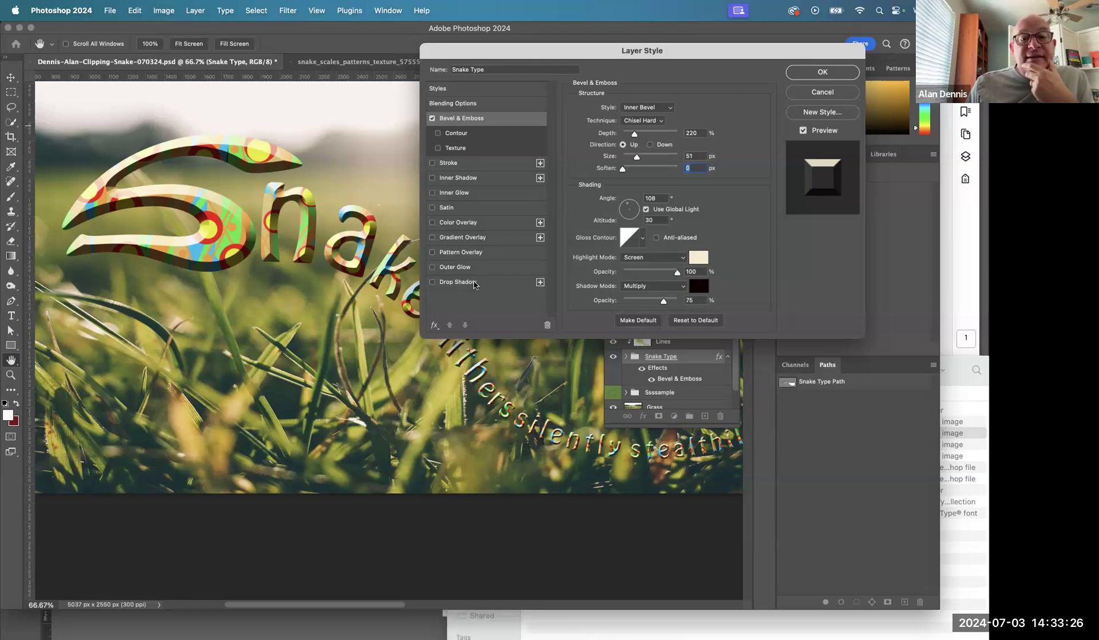
- Add a Drop Shadow effect with its preset values to the Snake Type group and uncover the lettering behind the dialog
click(433, 283)
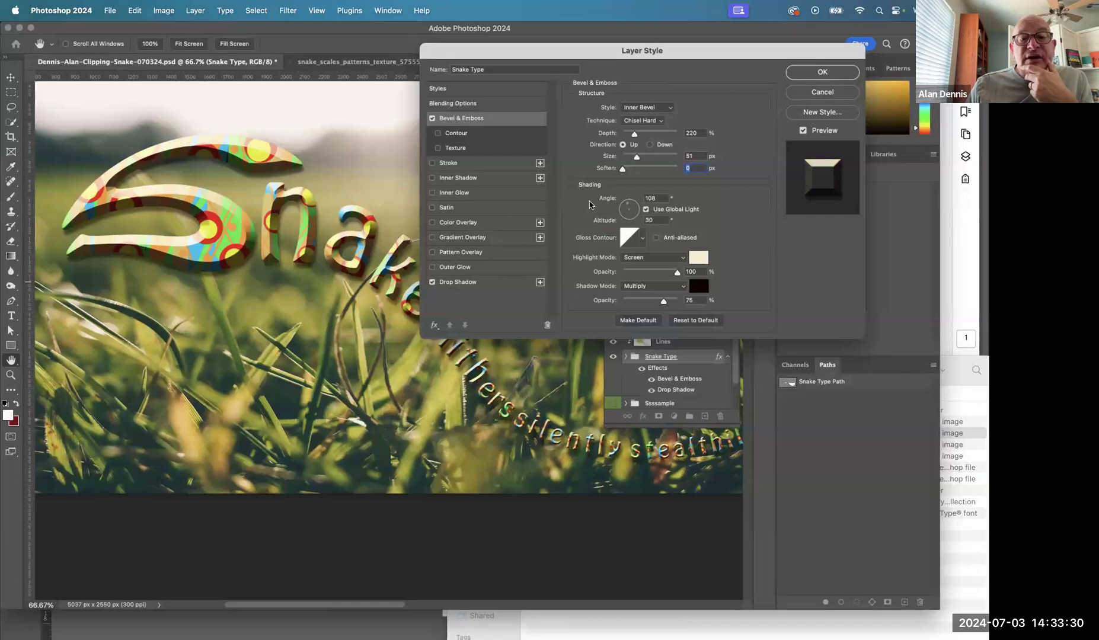
click(432, 282)
click(463, 284)
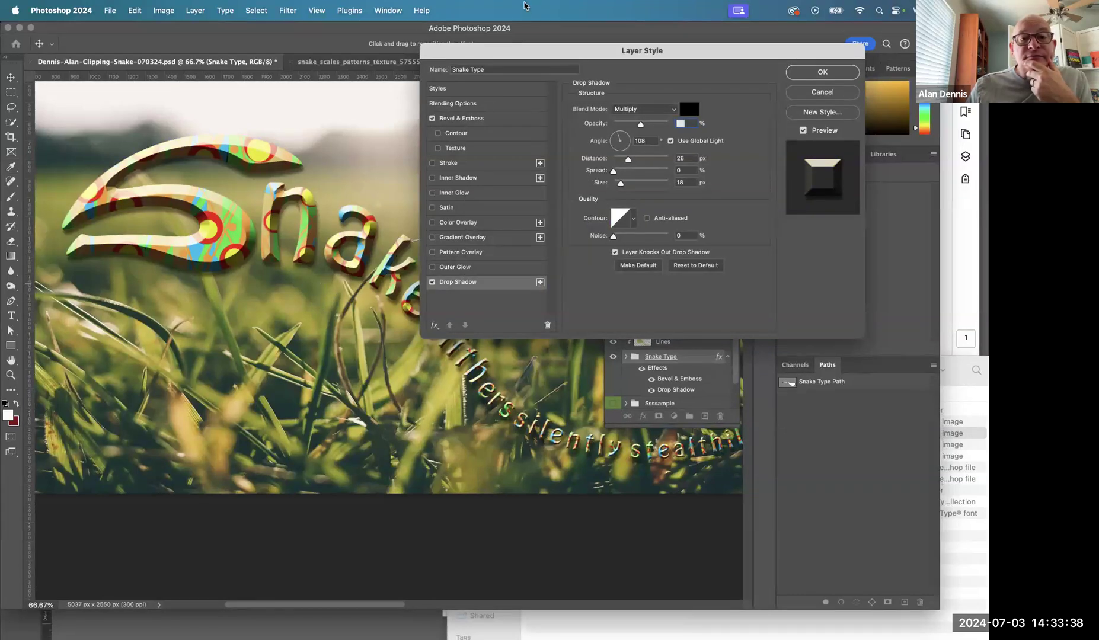
drag(513, 55, 652, 51)
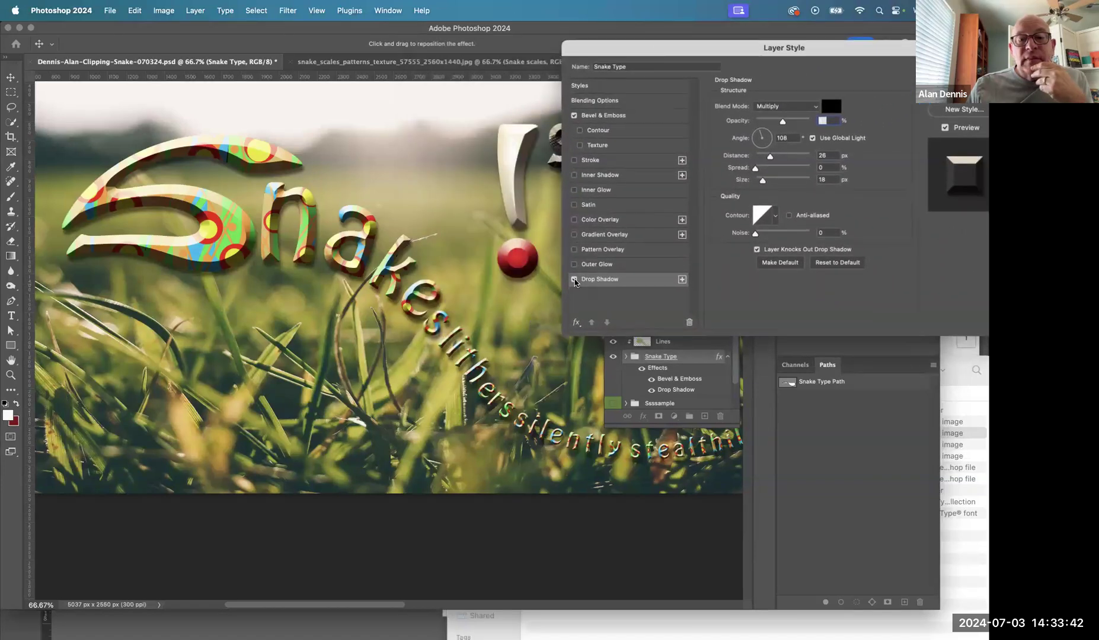
- Compare the lettering with the drop shadow off and on, and apply the layer style with the shadow enabled
click(573, 279)
click(574, 280)
click(574, 280)
click(573, 279)
click(573, 280)
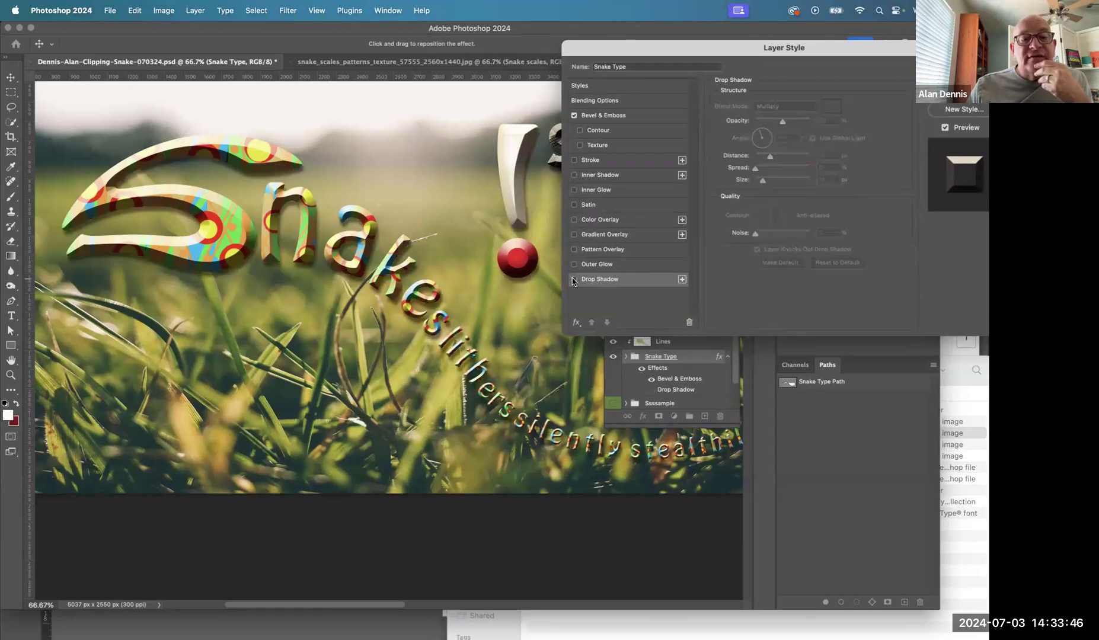
click(574, 280)
click(573, 280)
click(573, 280)
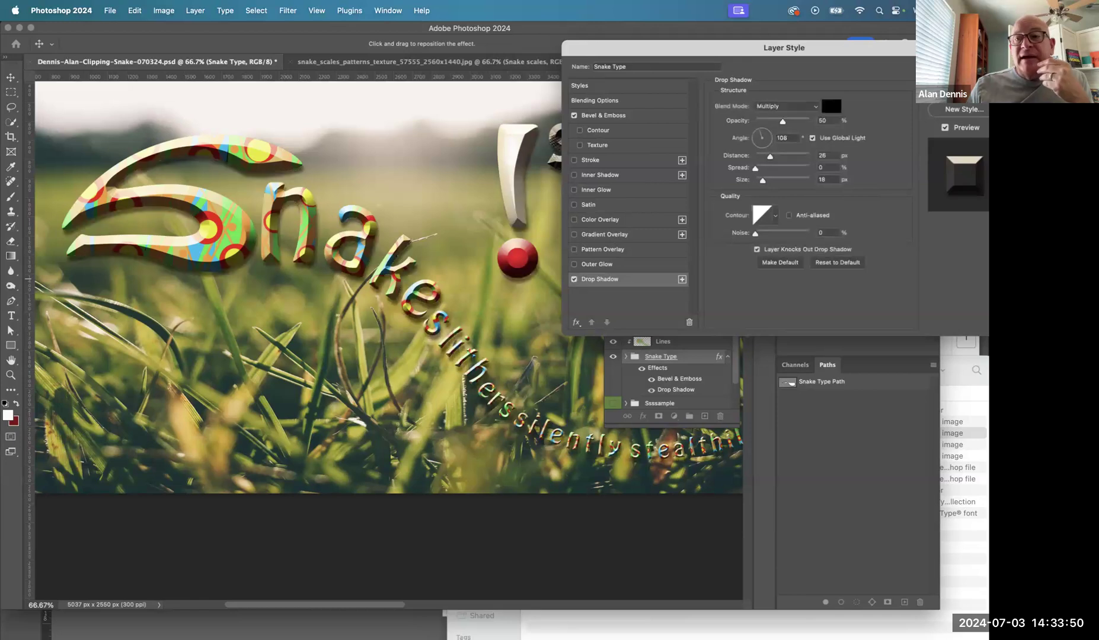
key(Return)
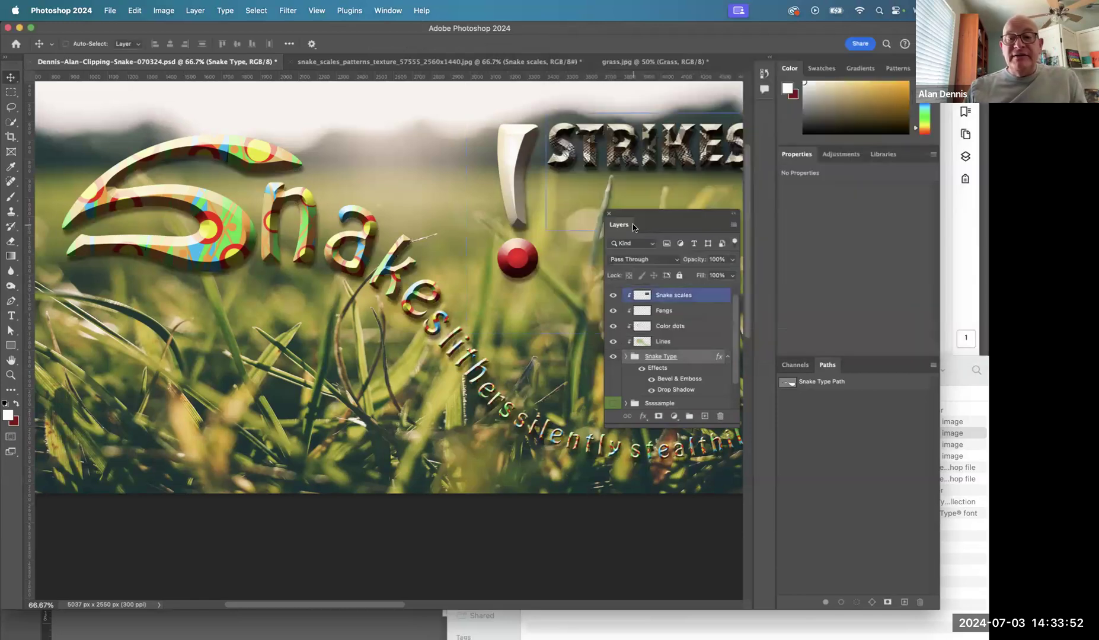
- Examine the whole composition at 50% zoom with the panels hidden, and bring the panels back
key(Tab)
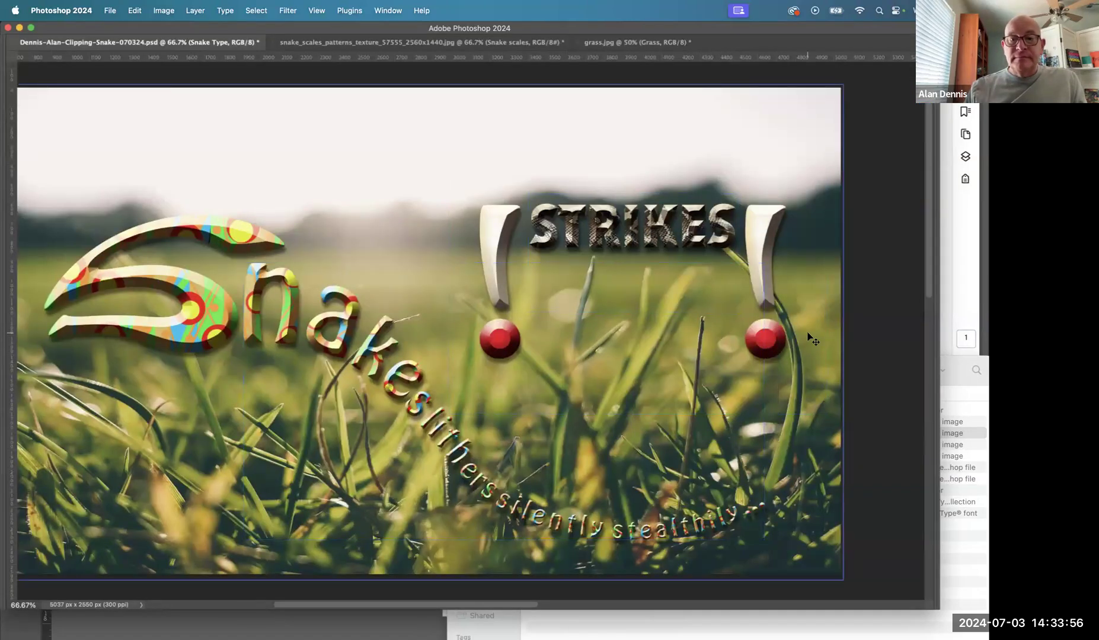
key(z)
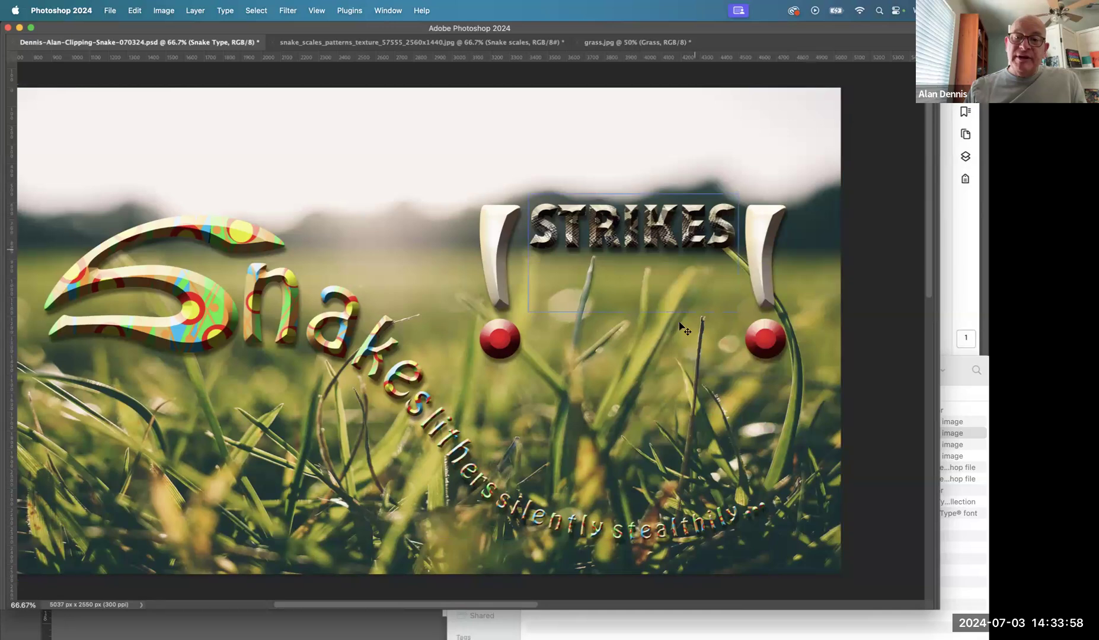
alt+click(675, 458)
alt+click(674, 459)
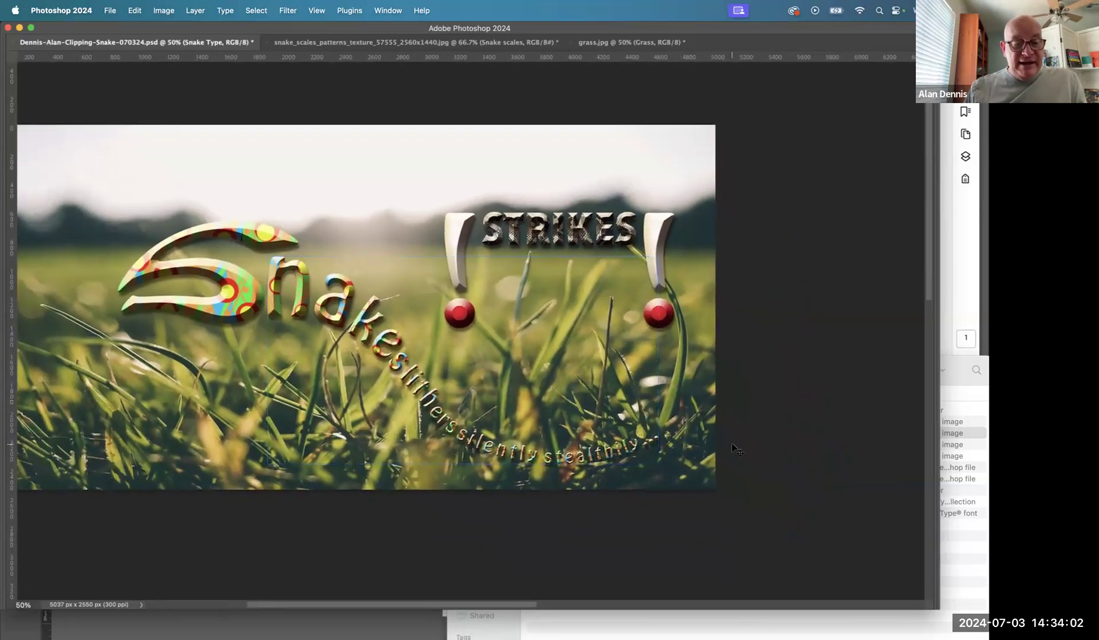
key(Tab)
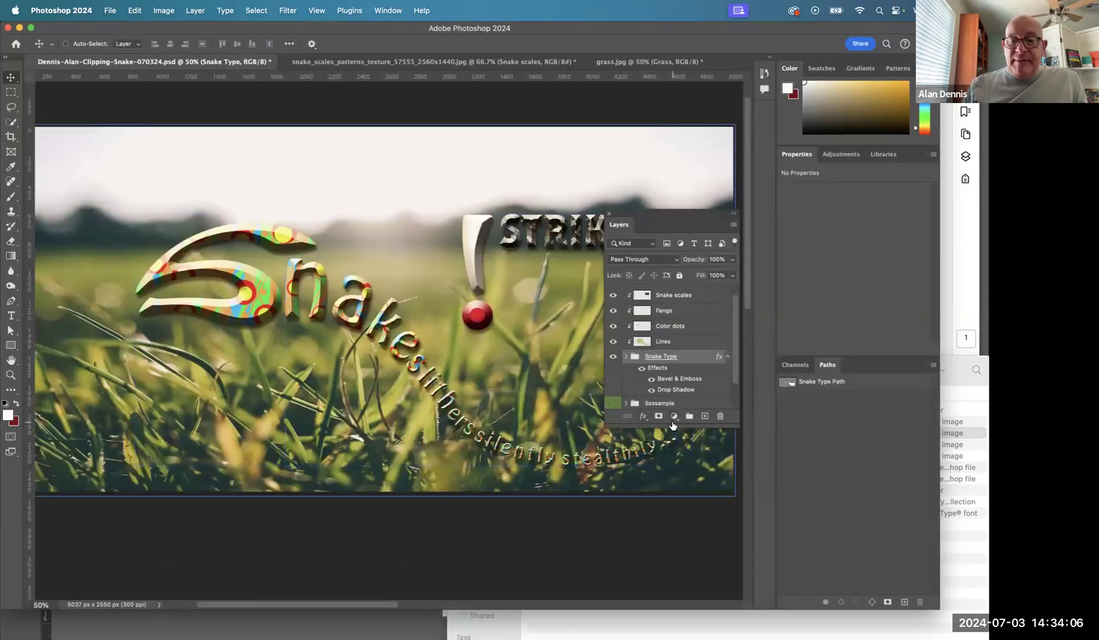
- Compare the artwork with the Grass layer hidden and shown, and set the Grass layer's opacity to 50%
drag(673, 425, 674, 500)
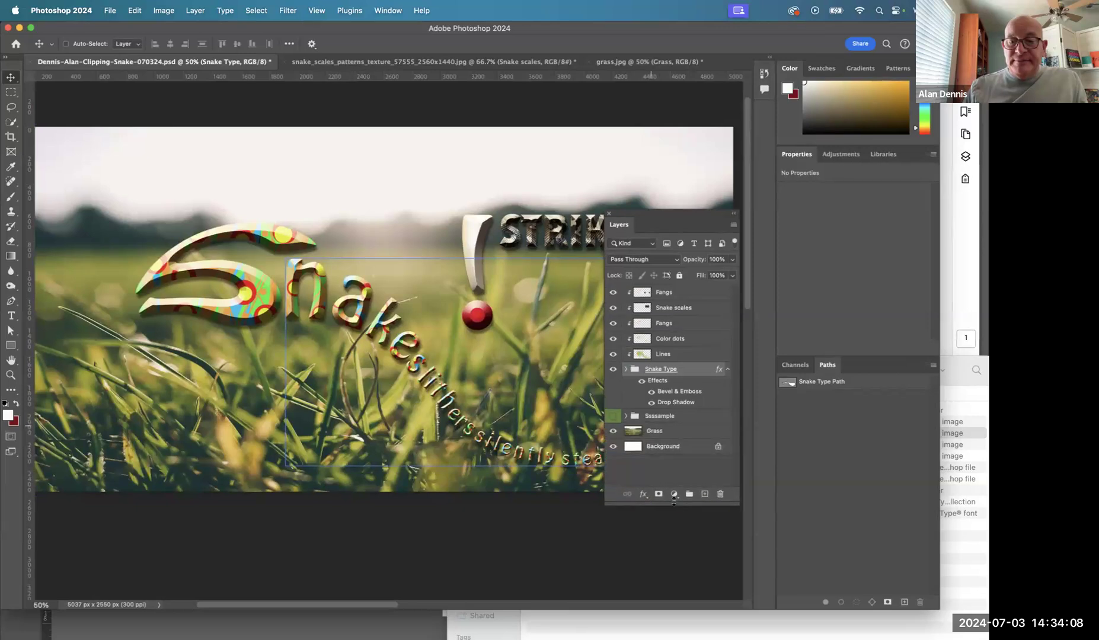
click(613, 431)
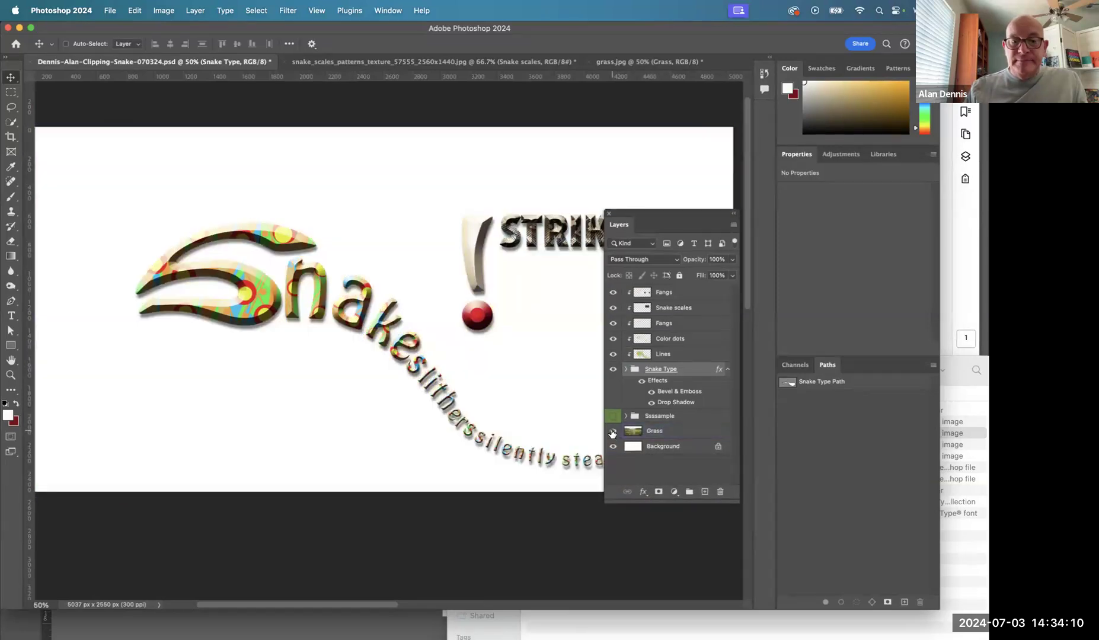
click(613, 431)
click(654, 431)
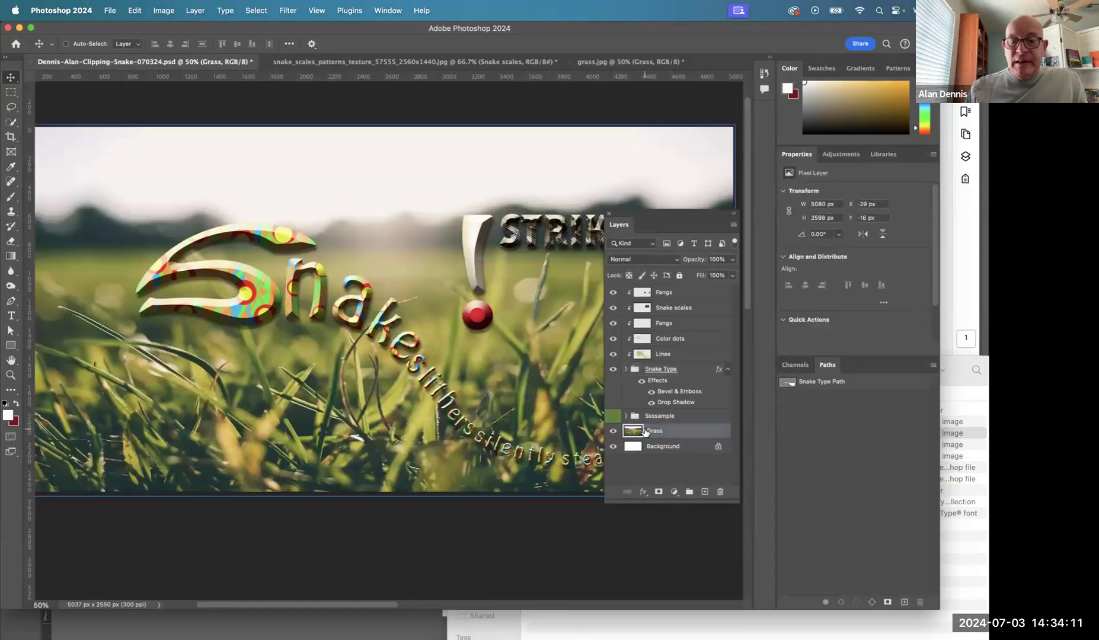
click(732, 260)
drag(729, 270, 705, 275)
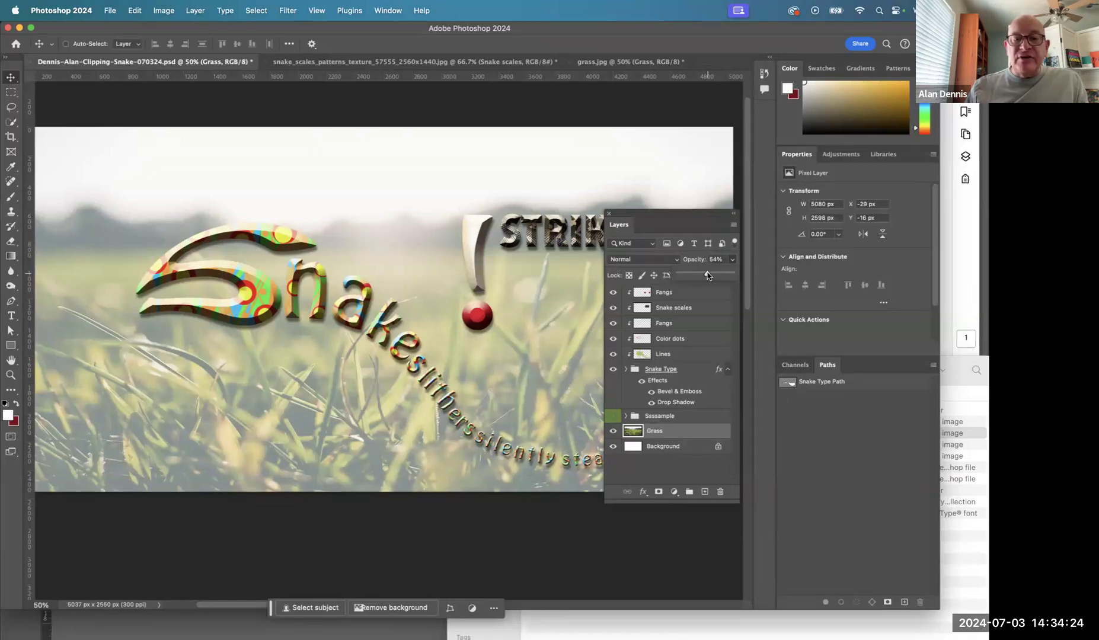
drag(709, 275, 705, 276)
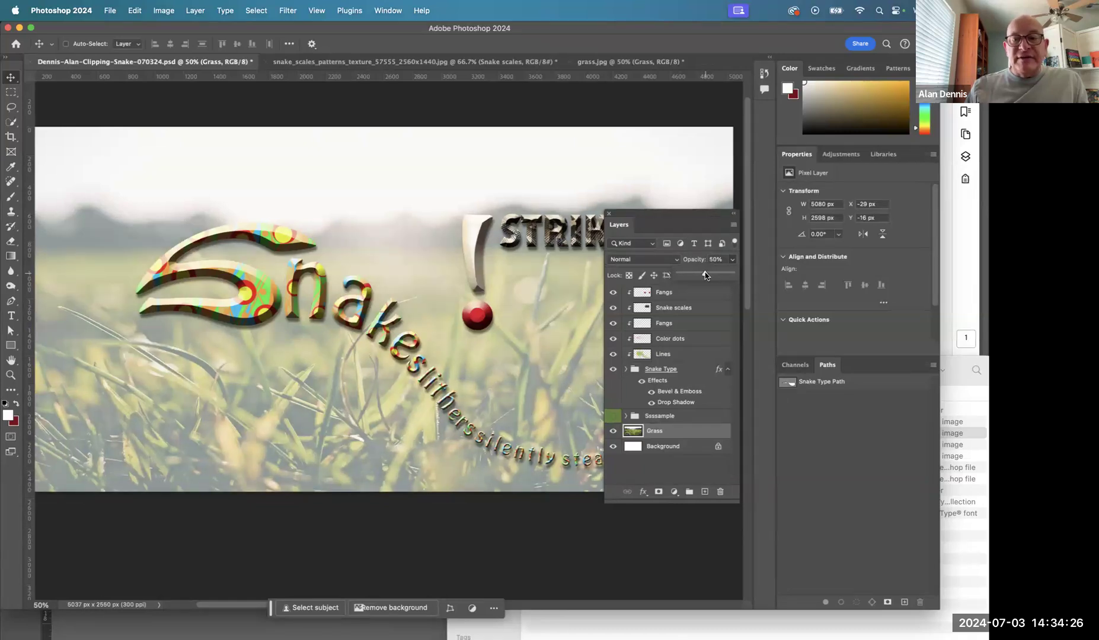
- Dock the floating Layers panel as an icon beside the canvas to uncover the whole composition
click(733, 213)
click(624, 230)
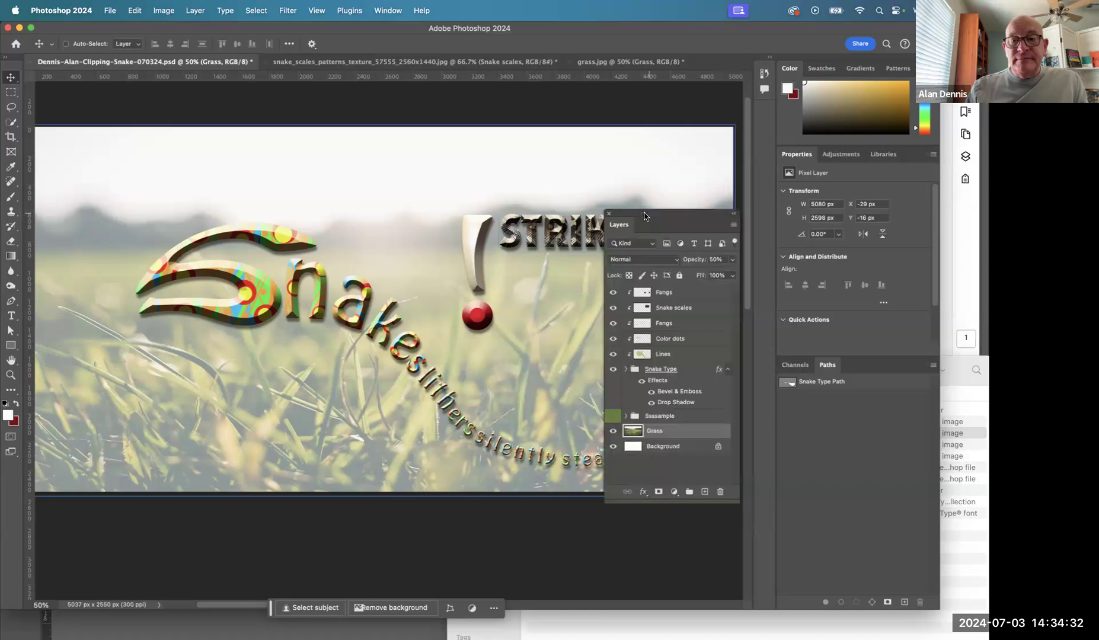
drag(617, 231, 765, 115)
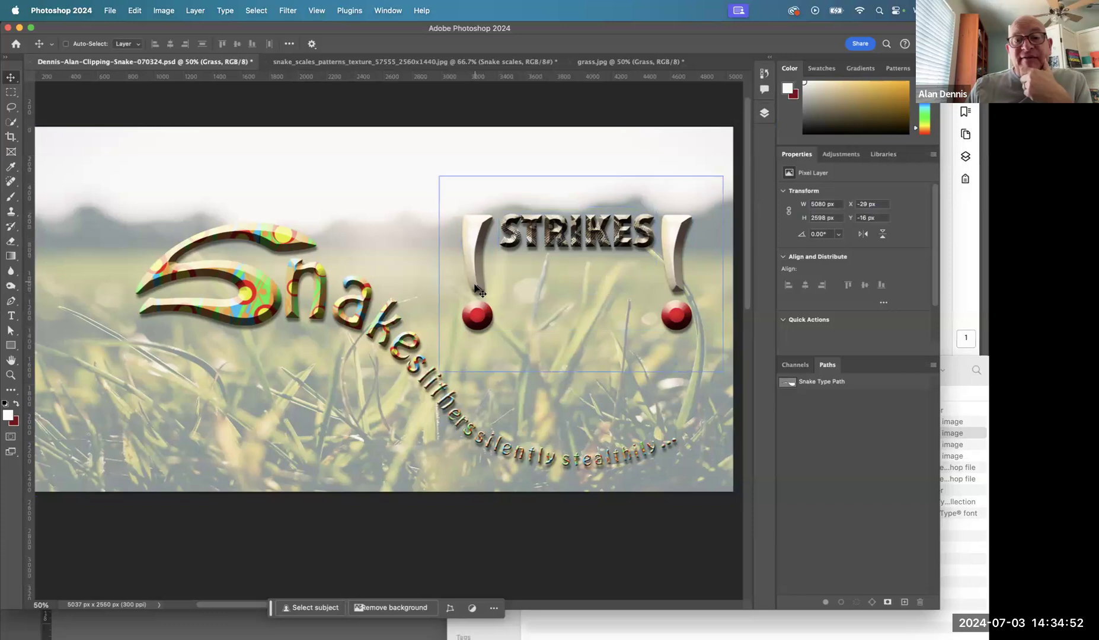
- Move the Strikes group out of the Snake Type group and place it between the Color dots and lower Fangs layers
click(763, 113)
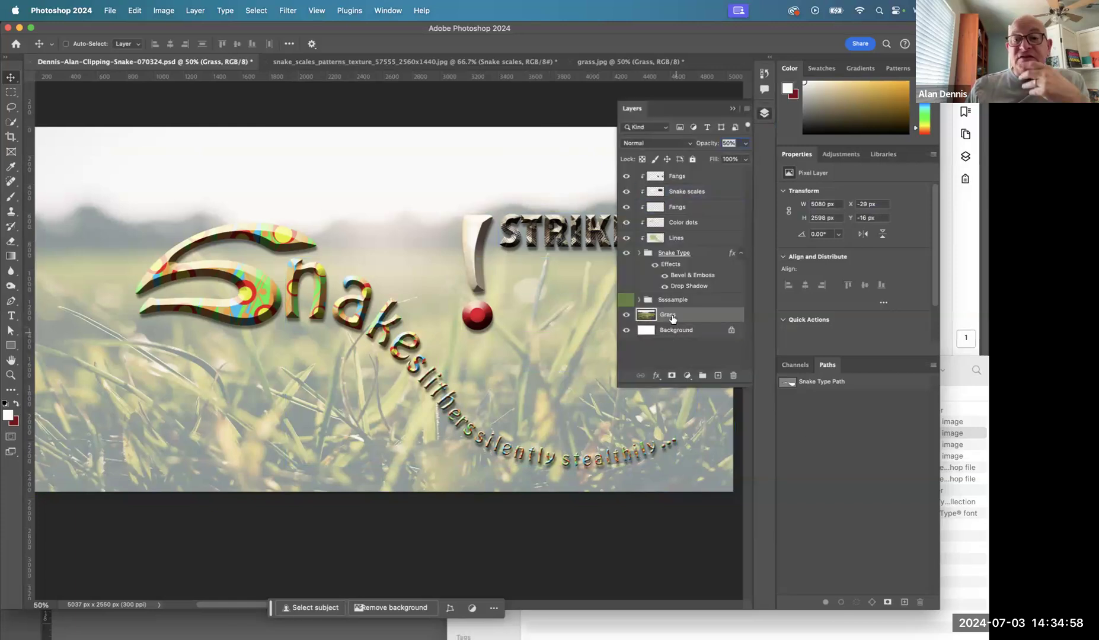
click(640, 254)
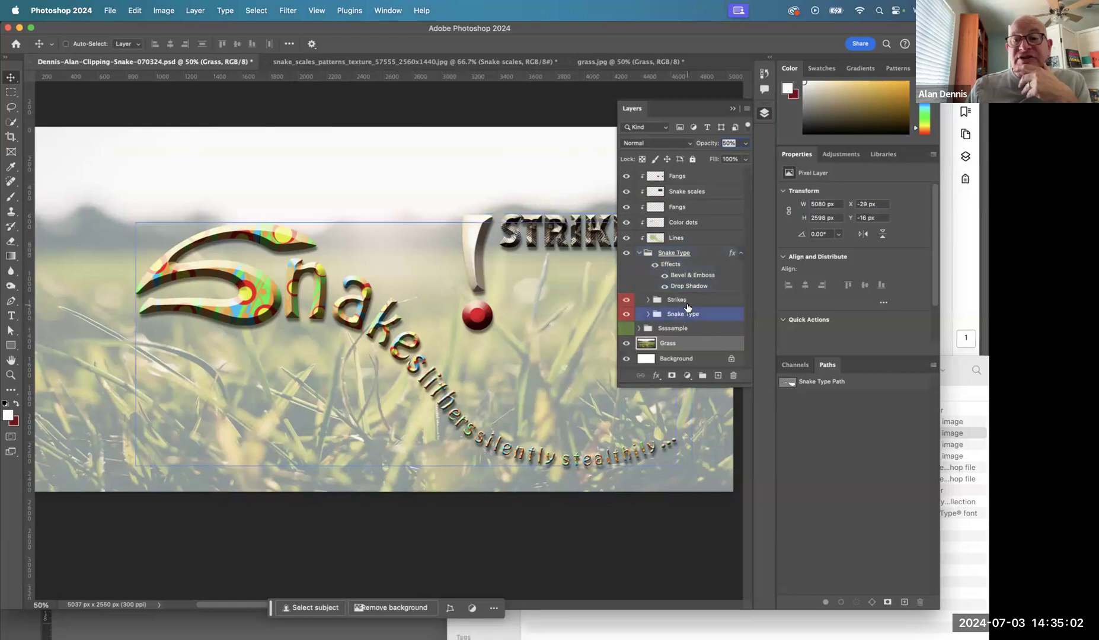
click(659, 301)
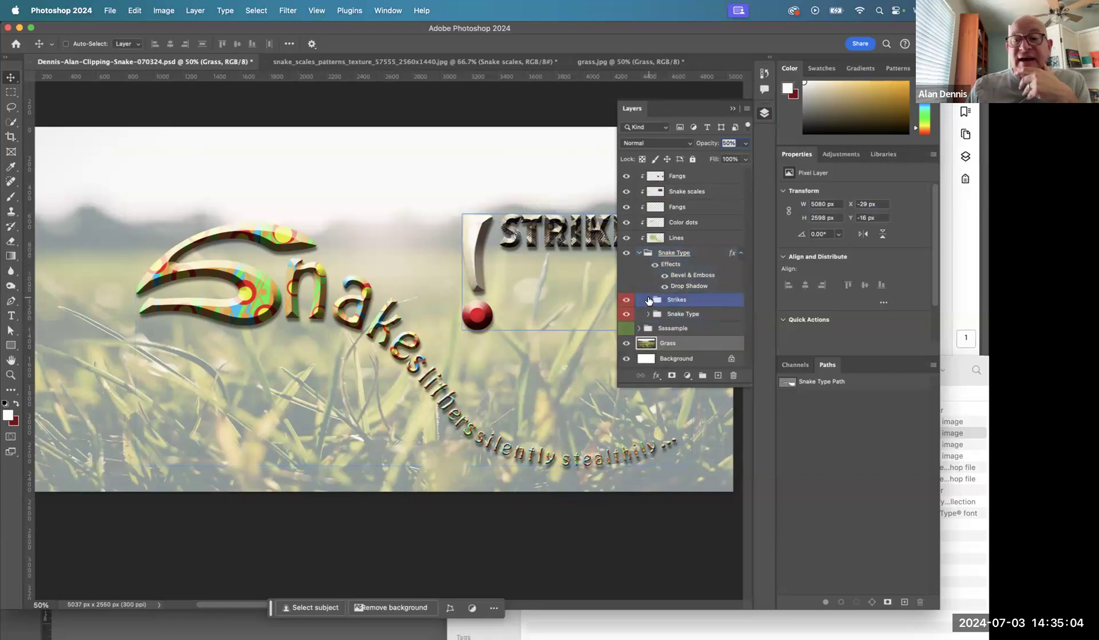
drag(660, 301, 699, 199)
drag(699, 199, 695, 221)
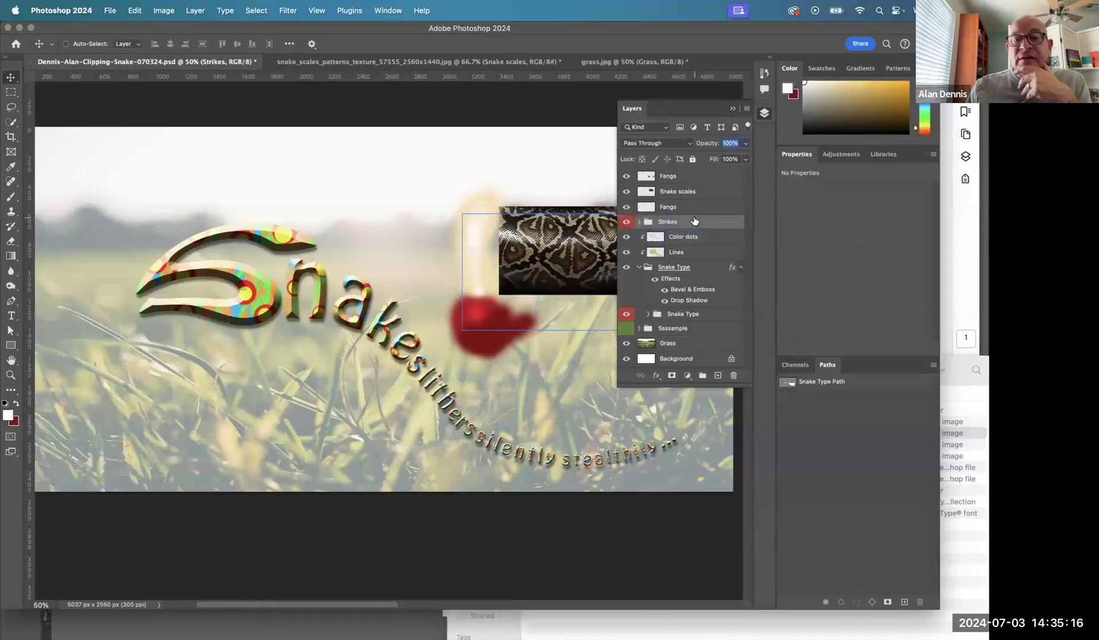
- Clip the lower Fangs, Snake scales and upper Fangs layers to the Strikes group and uncover the lettering
alt+click(648, 212)
click(647, 194)
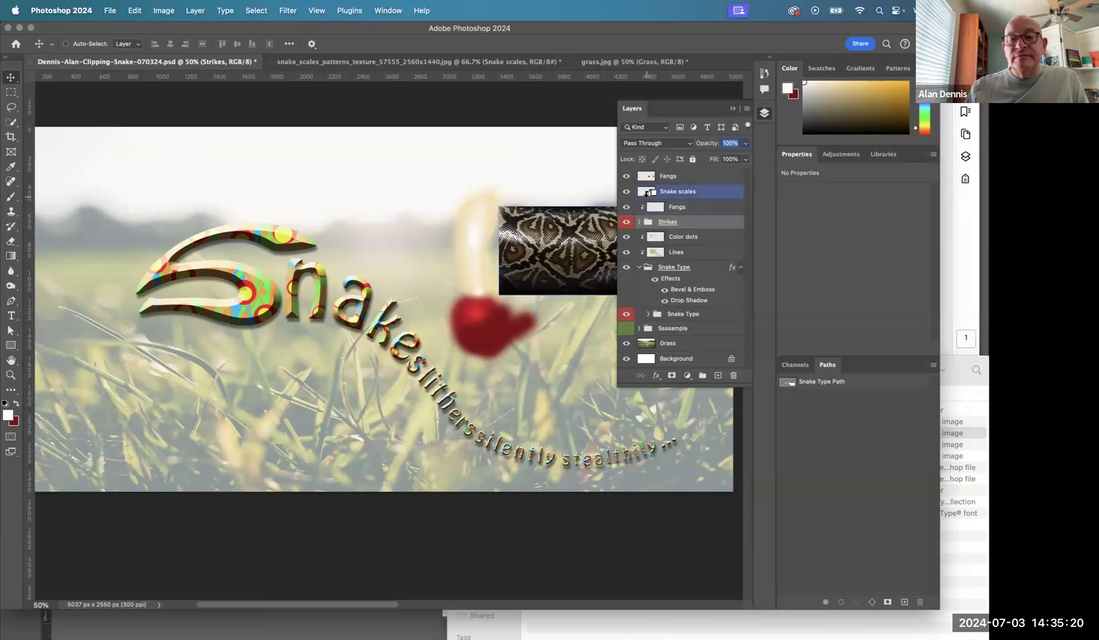
alt+click(647, 200)
alt+click(647, 183)
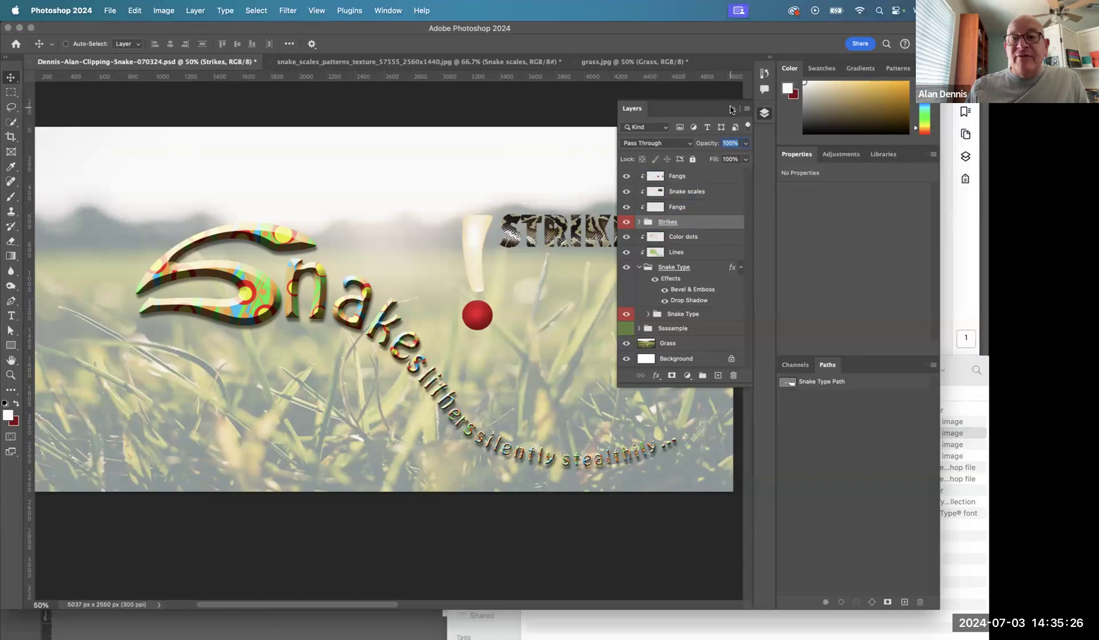
click(730, 108)
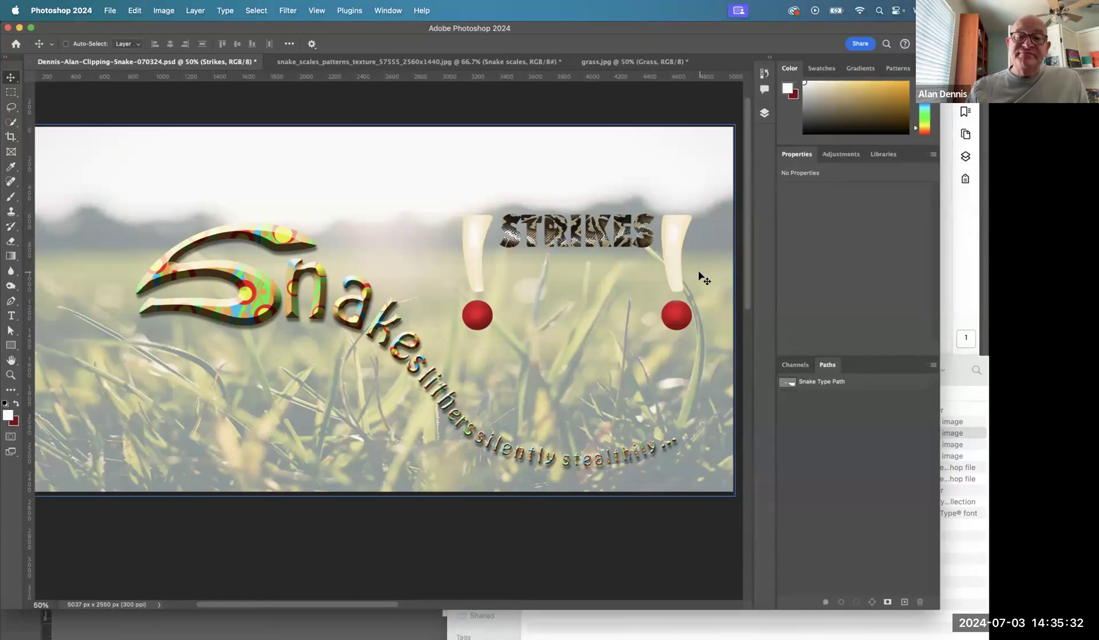
- Add a Drop Shadow to the Strikes group with 50% opacity, 132° angle, 17 px distance and 18 px size
click(764, 114)
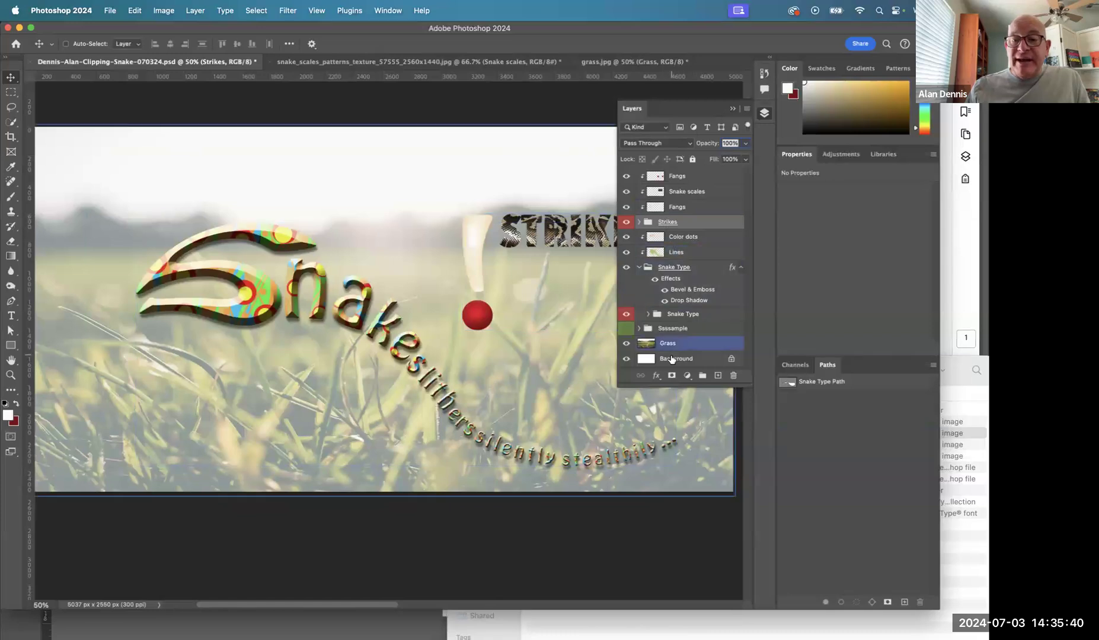
click(656, 377)
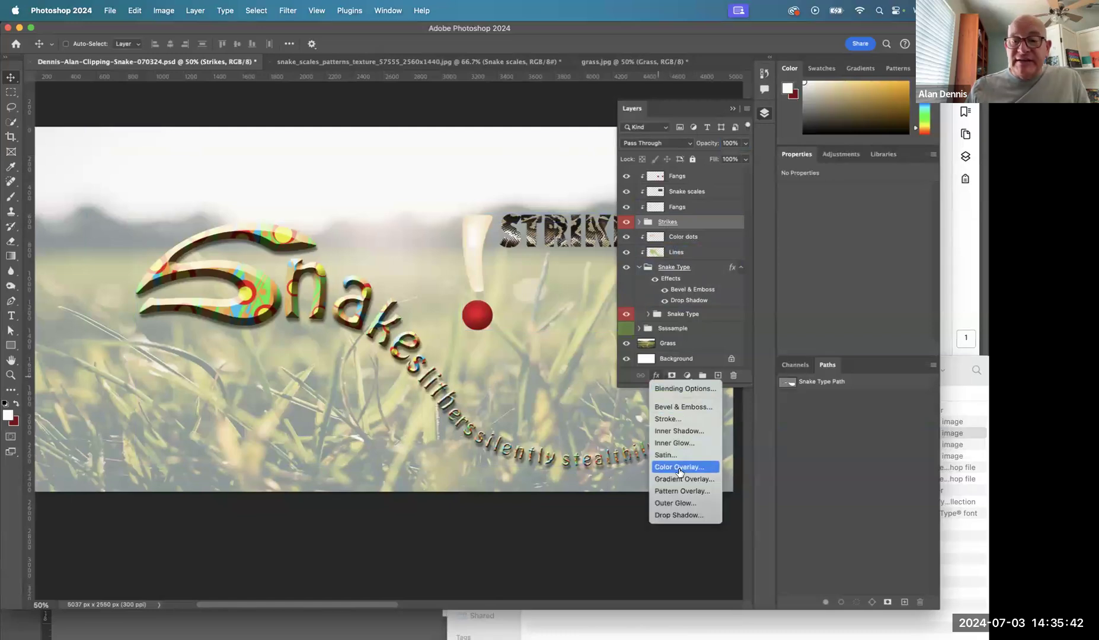
click(675, 515)
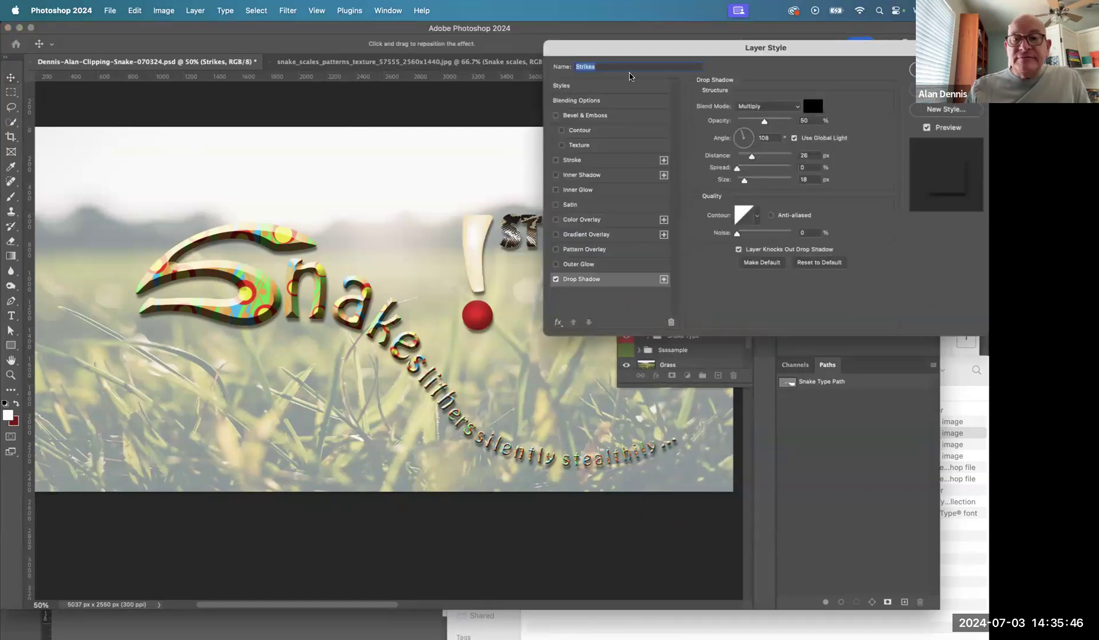
mouse_move(629, 60)
mouse_down()
mouse_move(819, 40)
mouse_move(641, 74)
mouse_up()
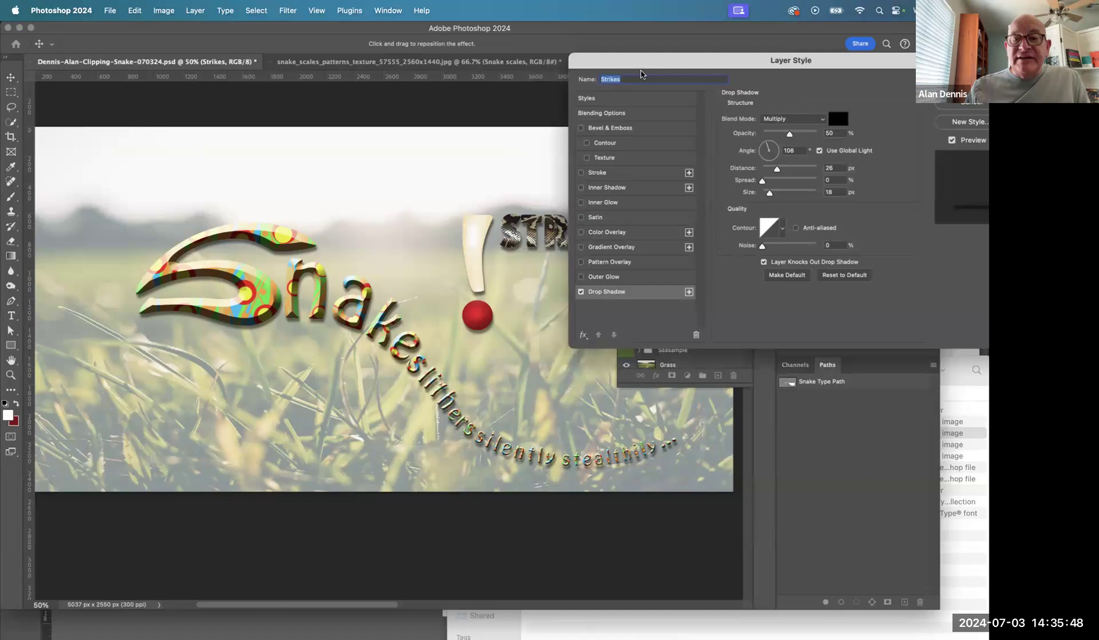
drag(495, 257, 497, 256)
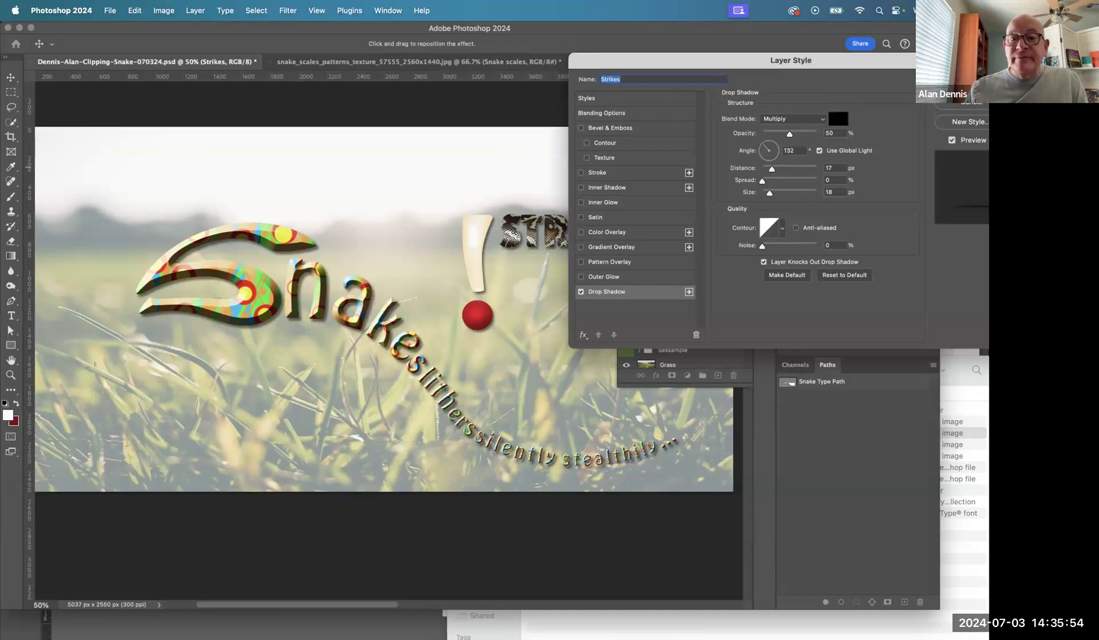
key(Return)
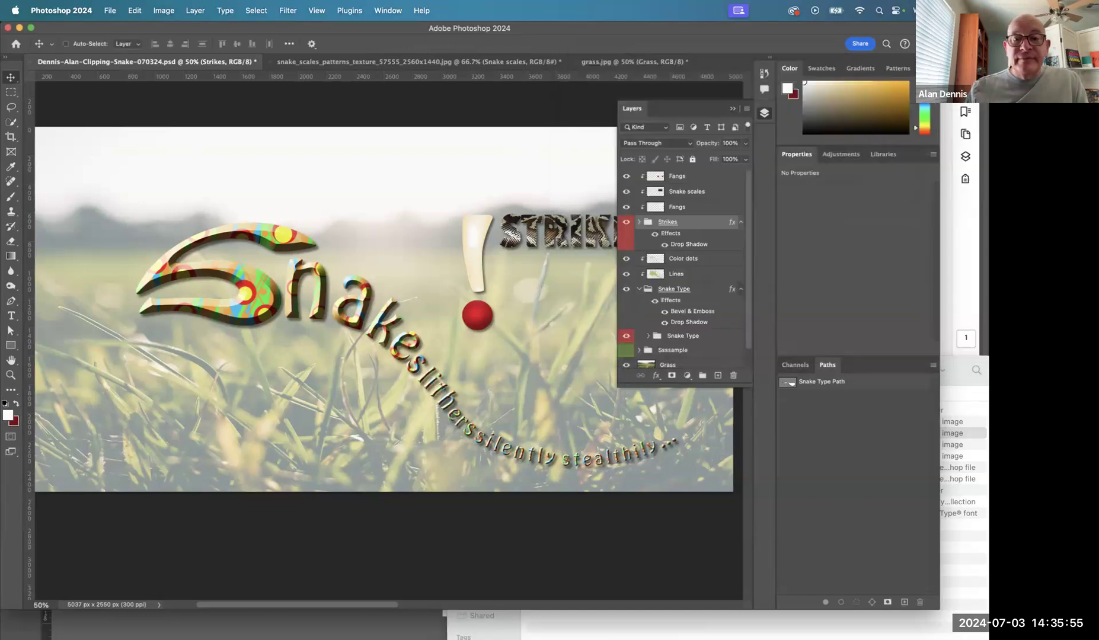
- Examine the composition with the layer list collapsed, and compare it with the Snake Type group hidden and shown
click(734, 108)
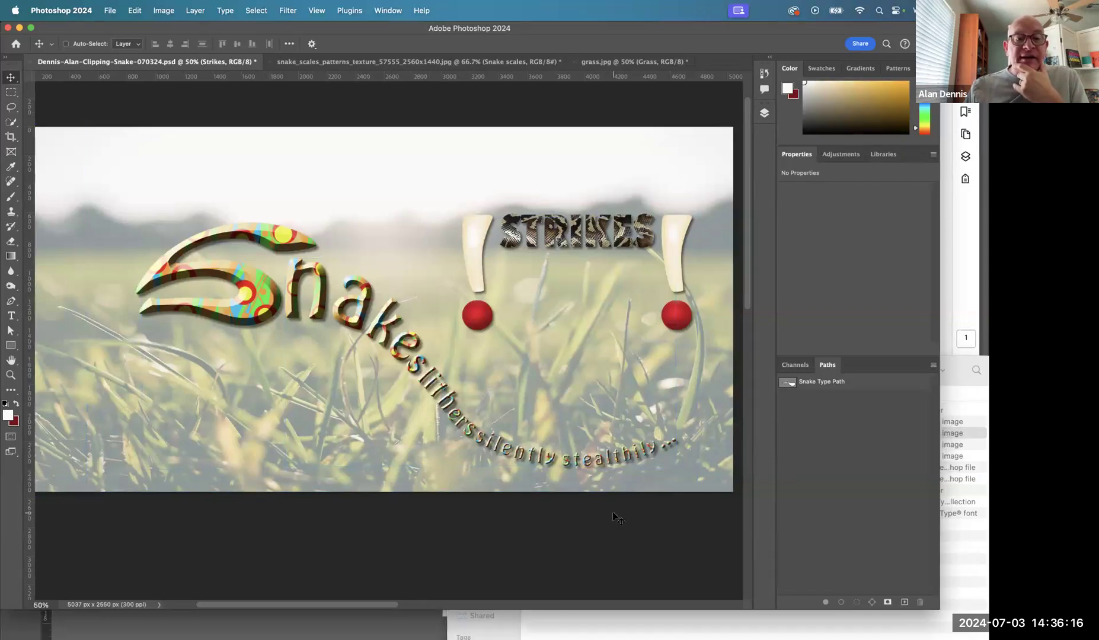
click(764, 114)
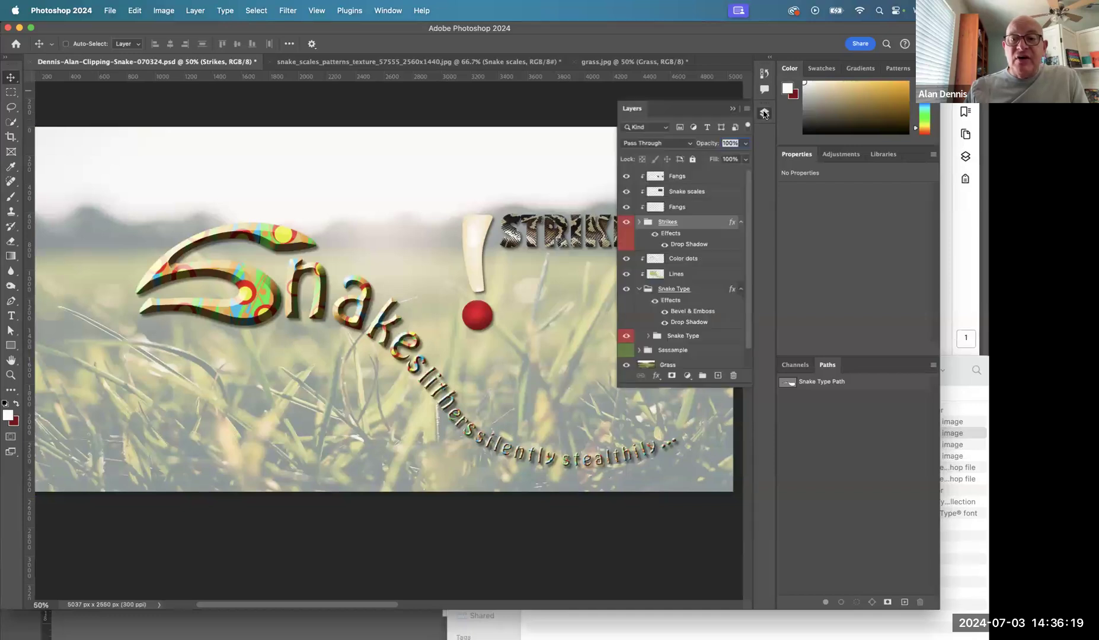
click(641, 273)
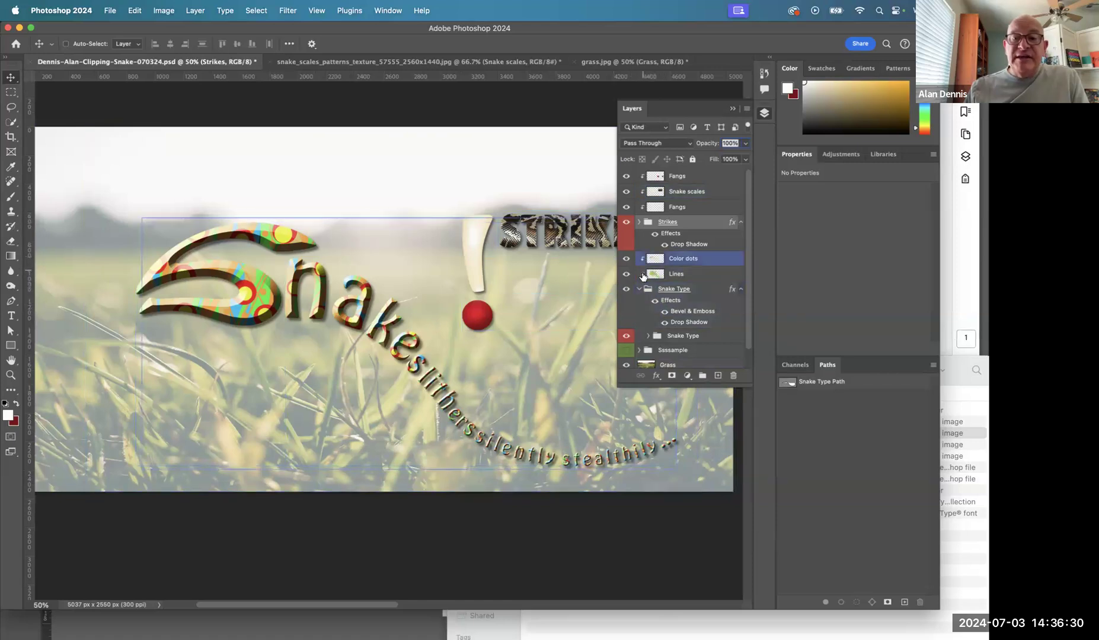
click(626, 289)
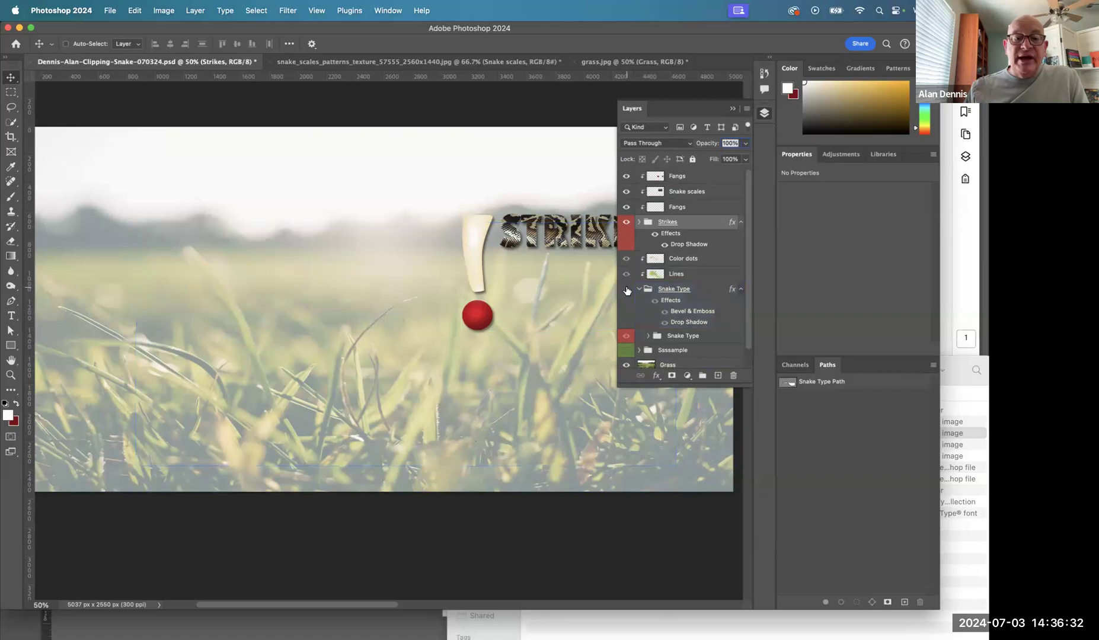
click(627, 289)
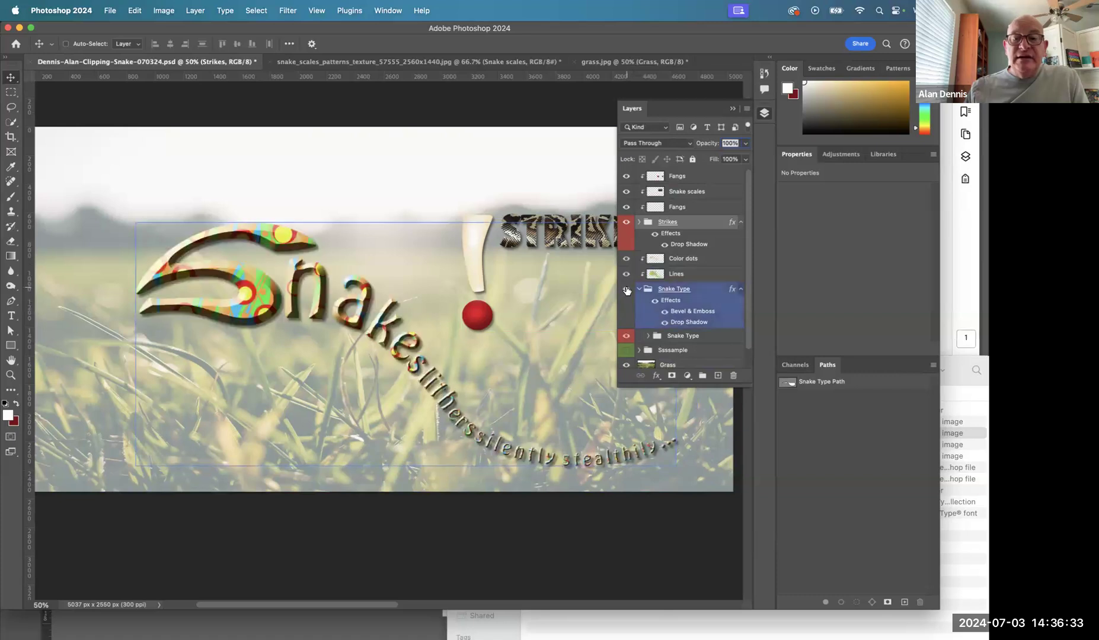
- Release the Lines and Color dots layers from the Snake Type clipping mask and clip both back to the group
click(656, 276)
alt+click(656, 277)
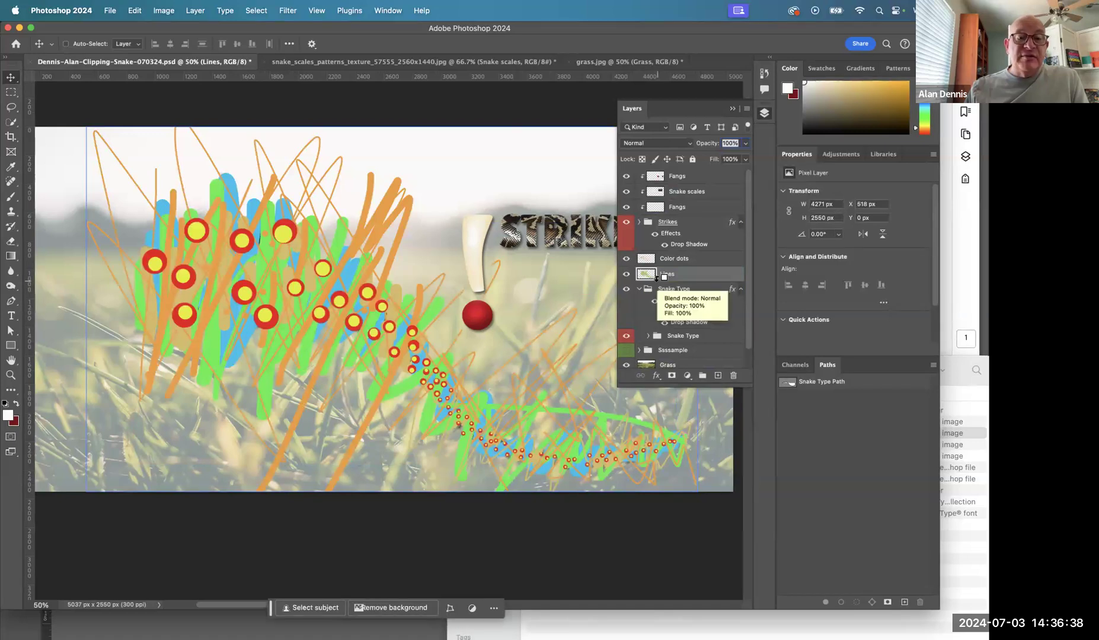
alt+click(656, 277)
mouse_move(655, 272)
mouse_down()
mouse_move(653, 260)
mouse_move(626, 263)
mouse_move(654, 263)
mouse_move(650, 276)
mouse_move(654, 249)
mouse_move(643, 258)
mouse_up()
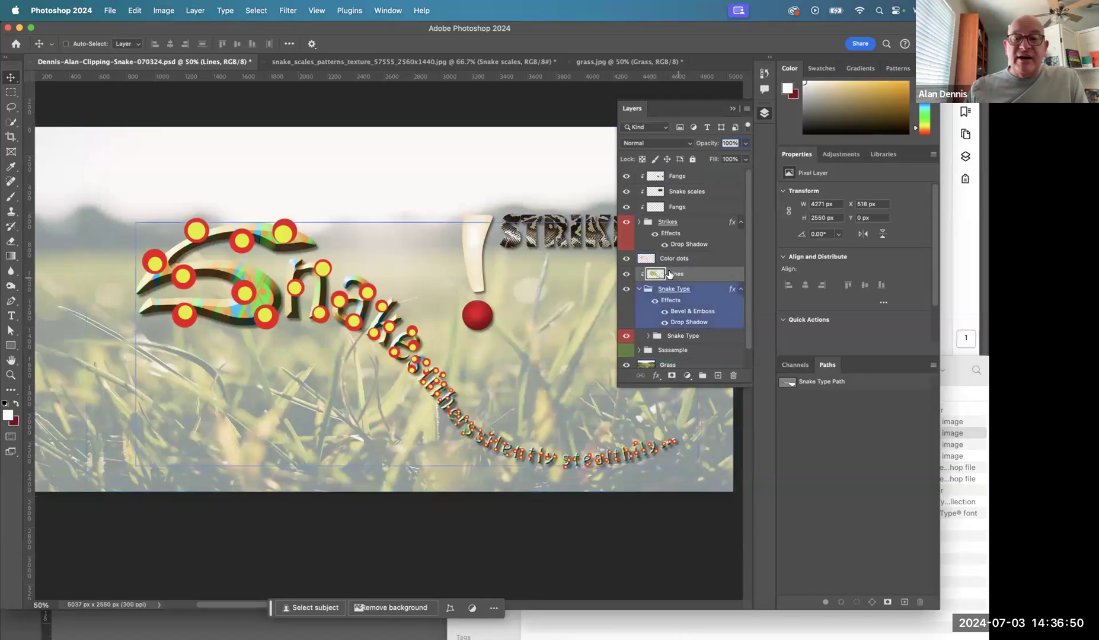
alt+click(655, 261)
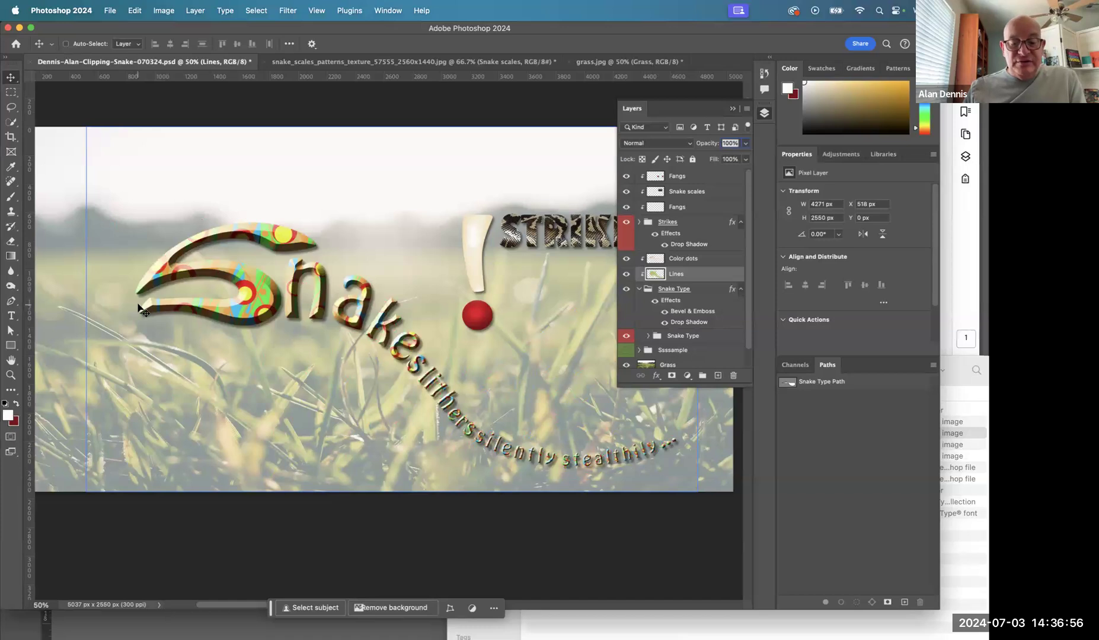
- Paint a dark red pupil in the snake head's yellow eye on the Color dots layer with a 60 px Hard Round brush
key(b)
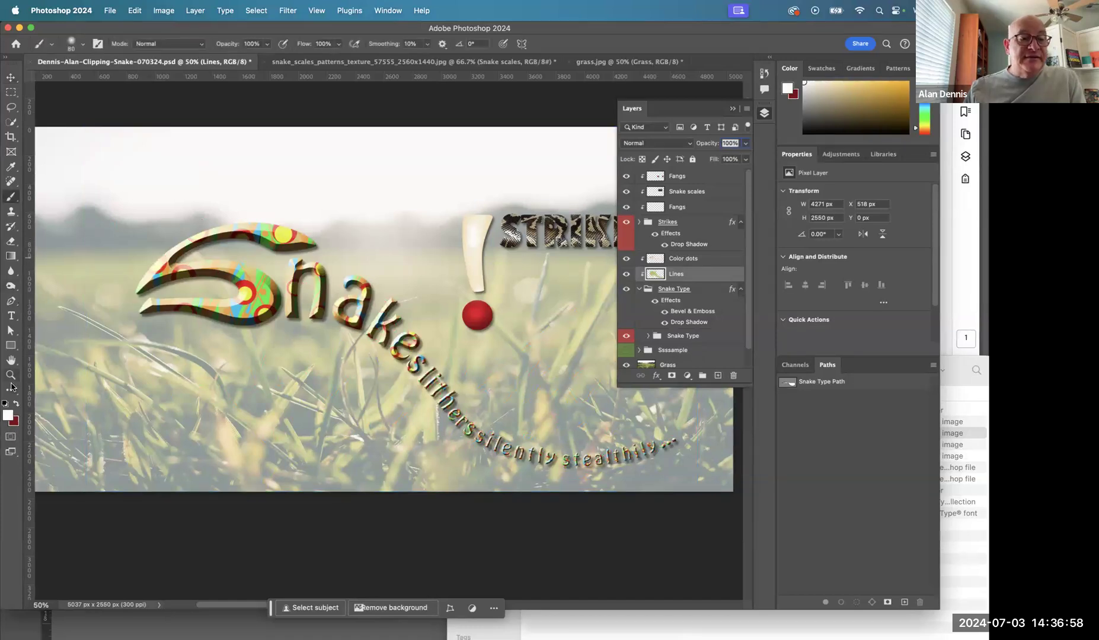
click(15, 403)
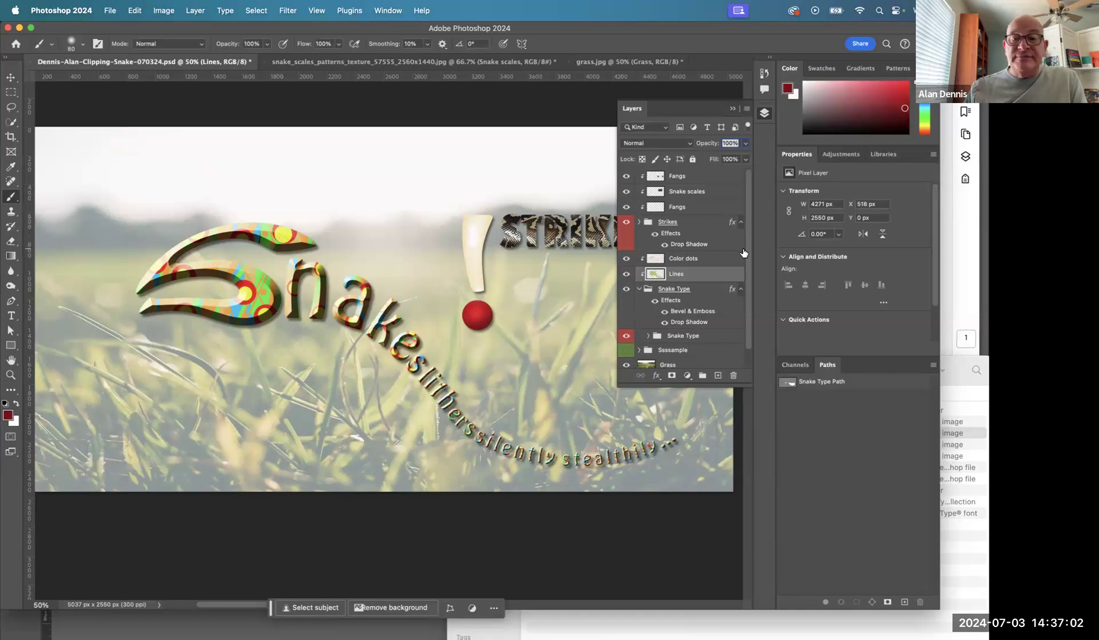
click(659, 260)
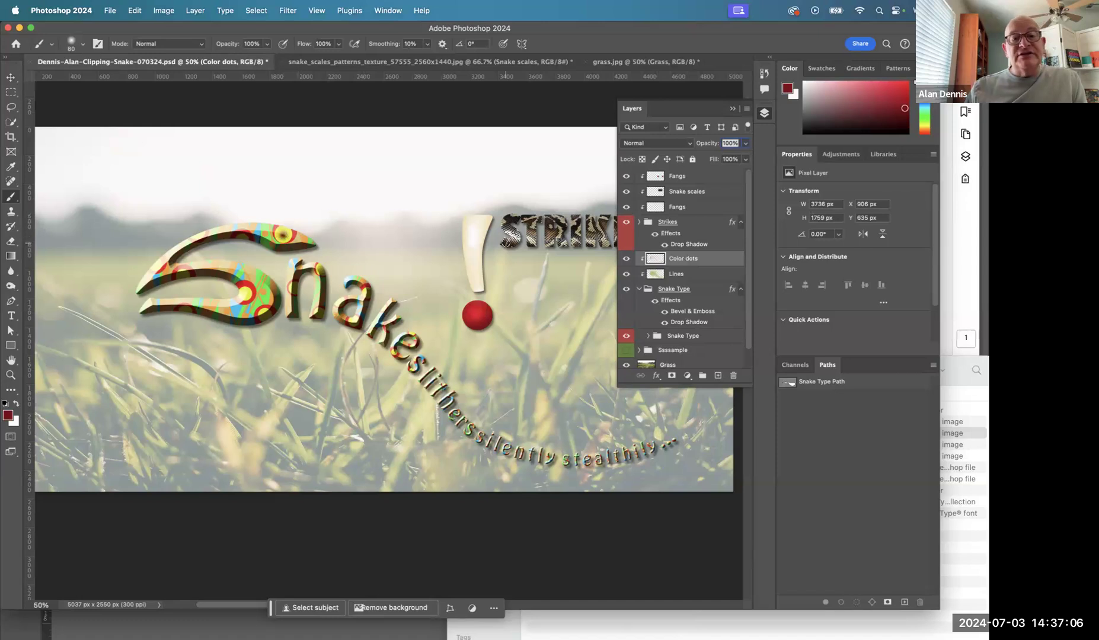
click(83, 44)
click(42, 149)
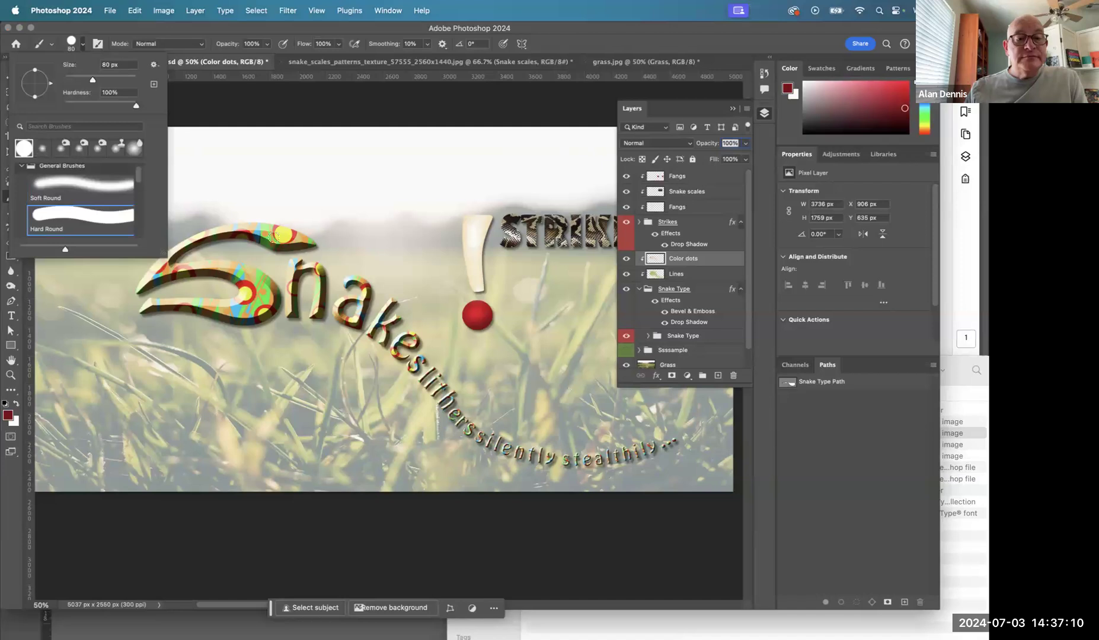
click(282, 234)
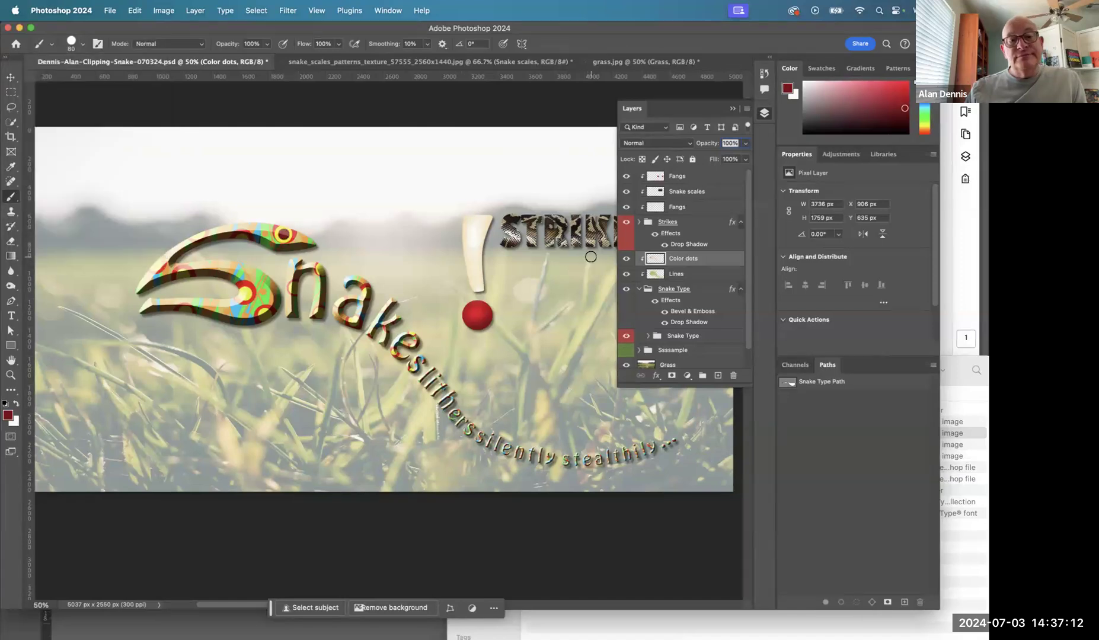